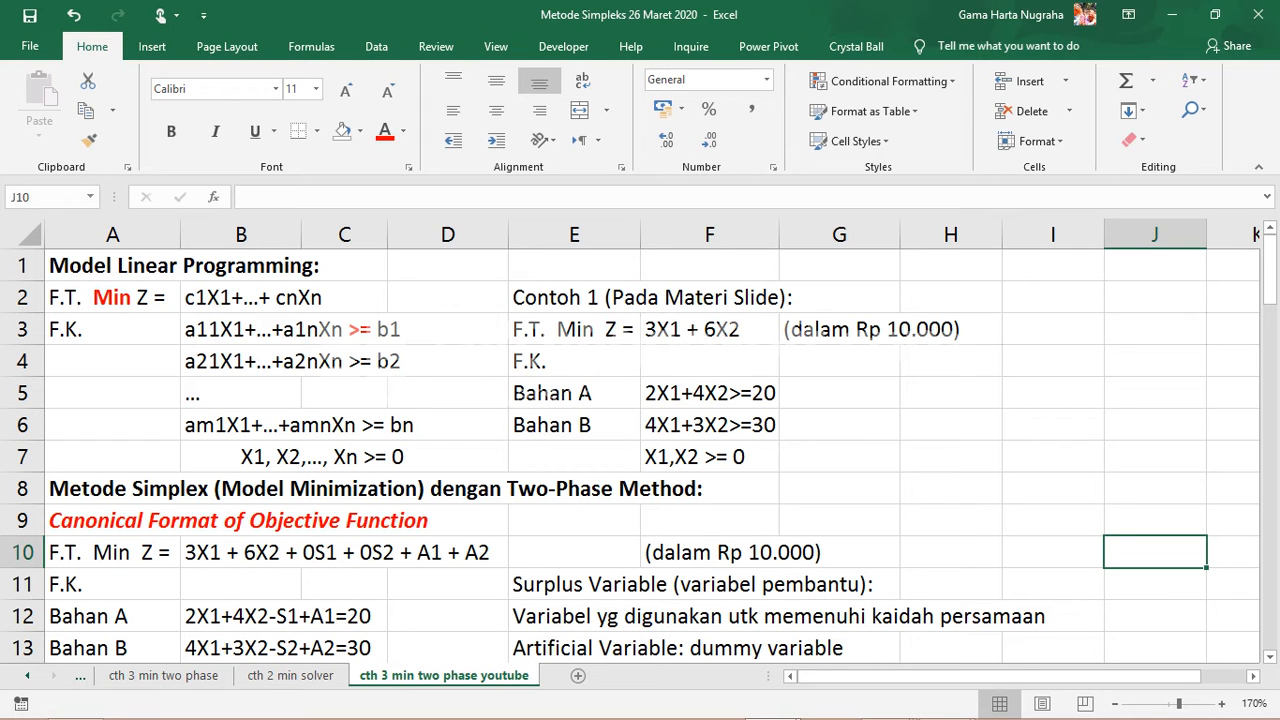
# Examine the Contoh 1 minimization model in E2:H7 and its canonical objective function and constraints in rows 10 to 14.
pyautogui.moveTo(574, 297); pyautogui.dragTo(950, 456)
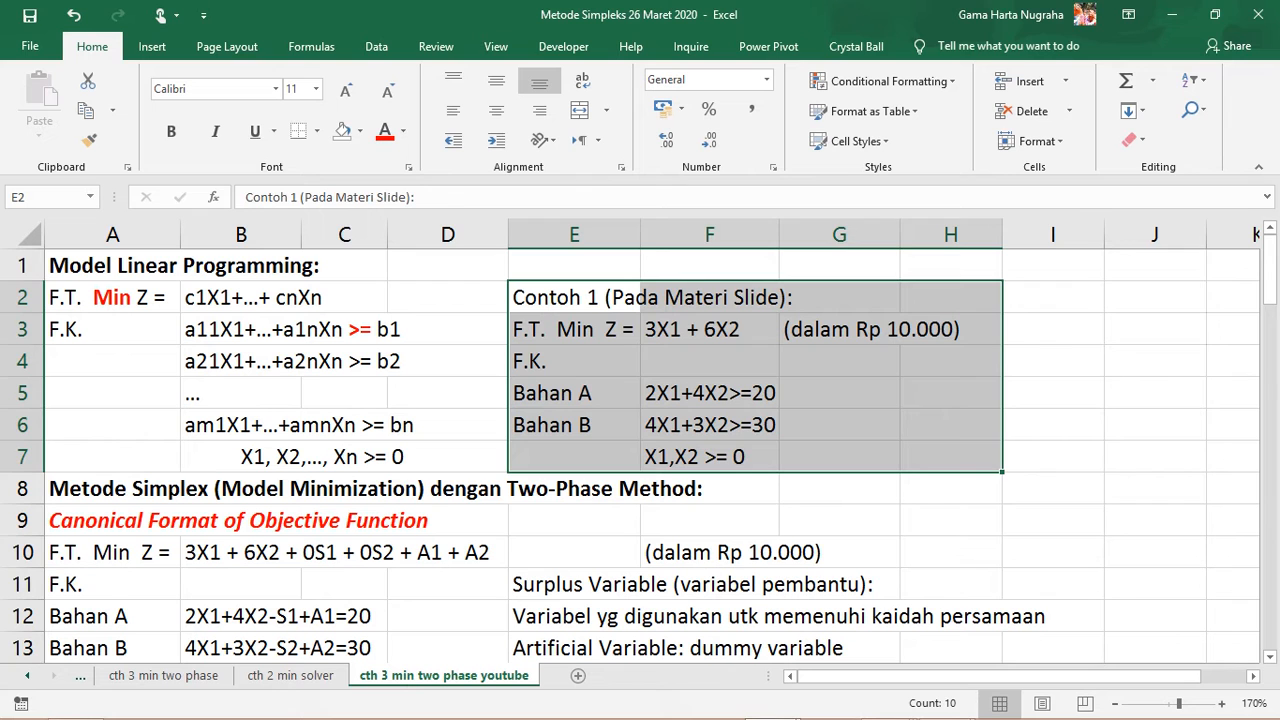
pyautogui.click(574, 521)
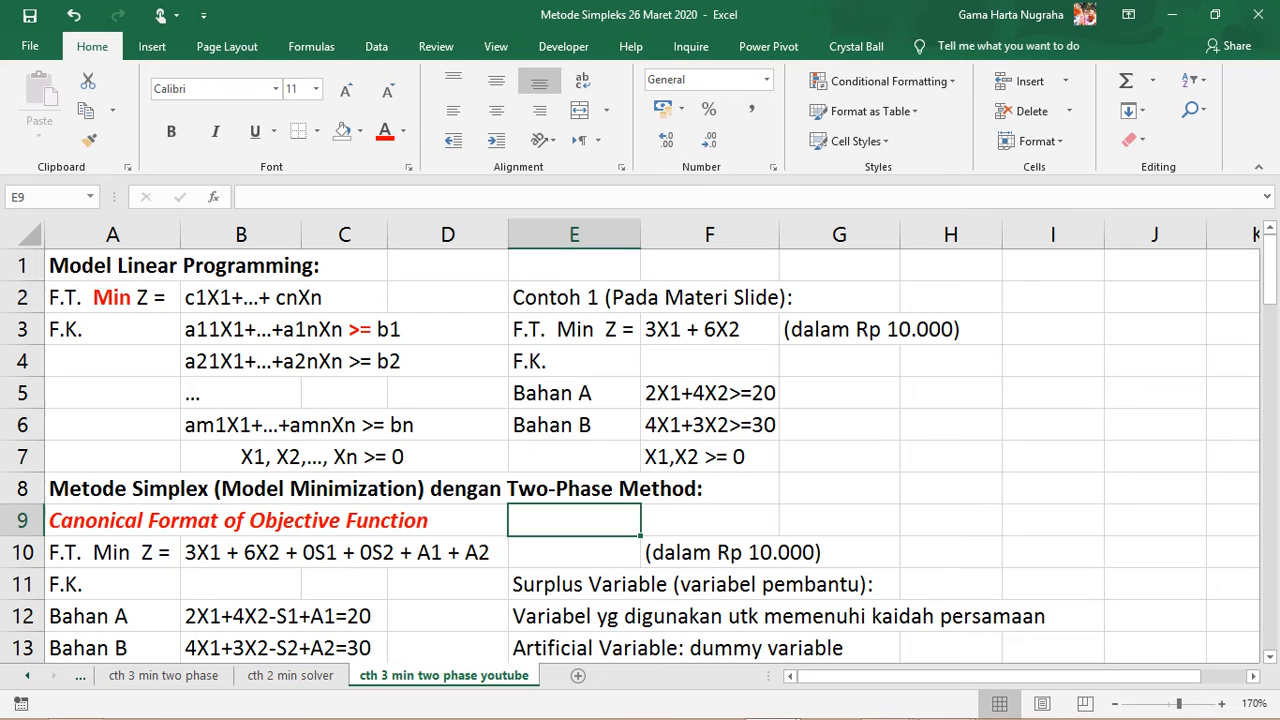
pyautogui.scroll(-1, 640, 450)
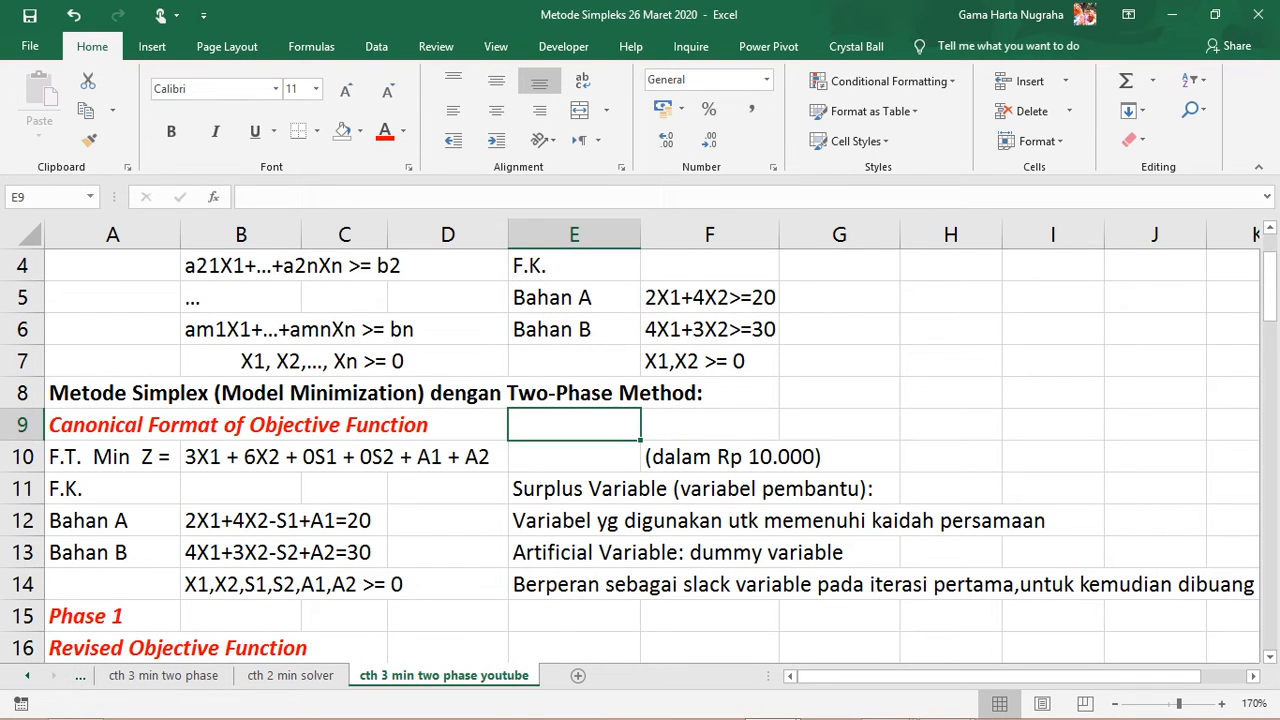
pyautogui.scroll(-1, 640, 450)
pyautogui.scroll(1, 640, 450)
pyautogui.moveTo(460, 457); pyautogui.dragTo(130, 457)
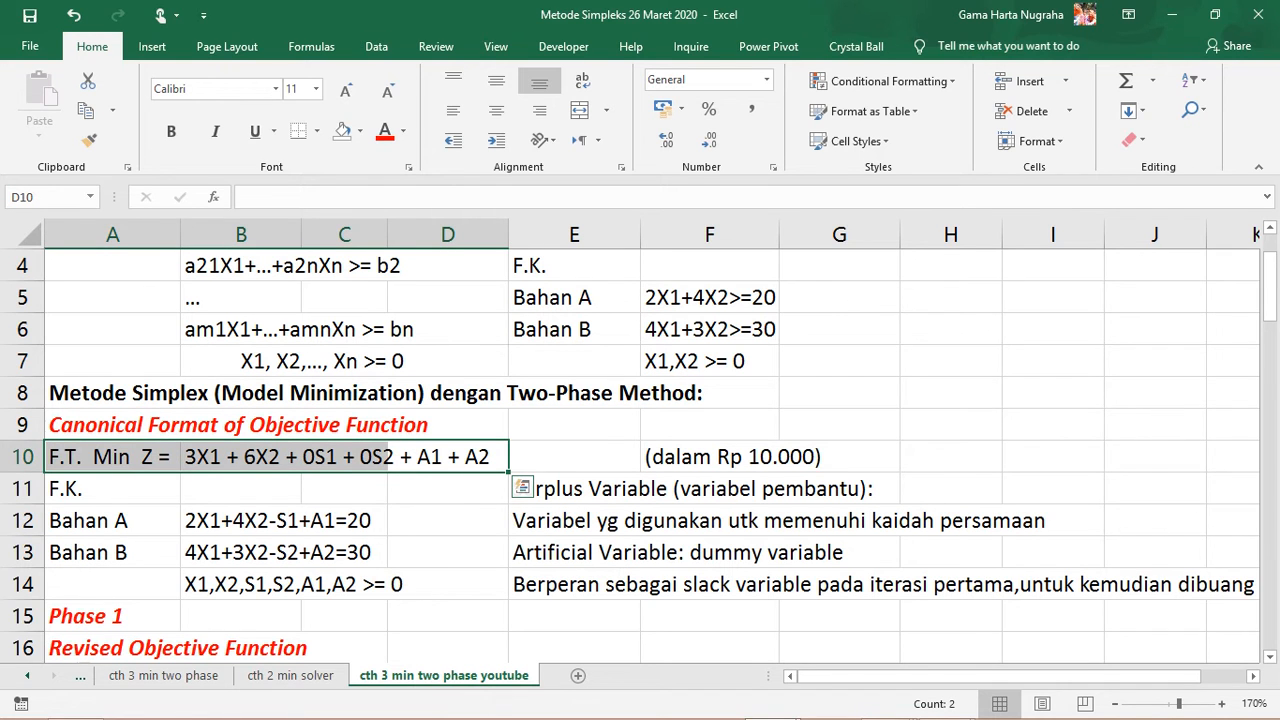
pyautogui.click(448, 457)
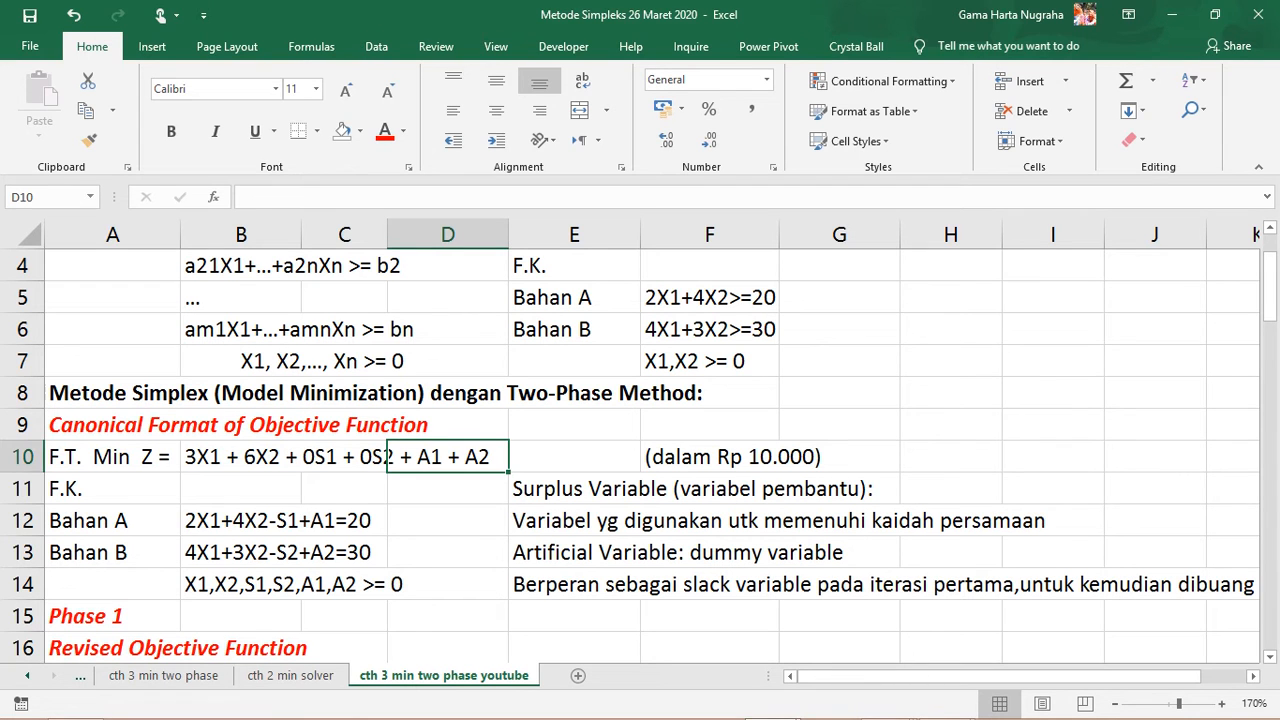
pyautogui.click(448, 489)
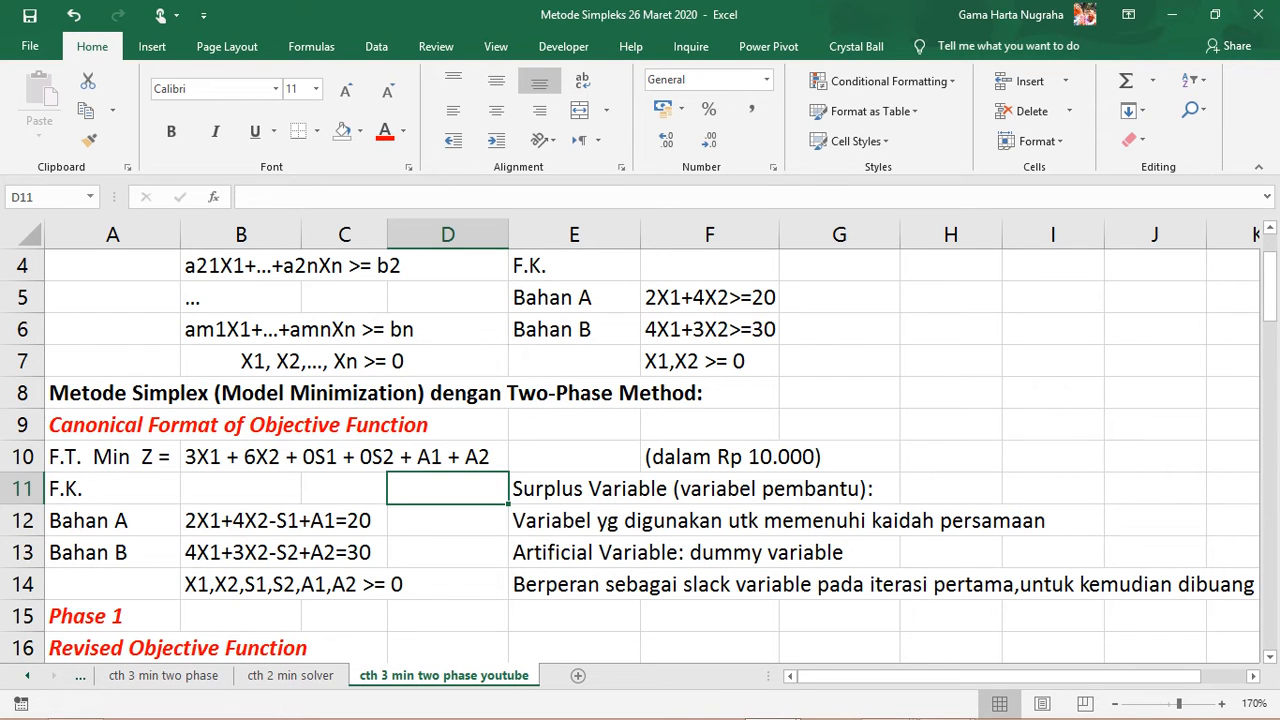
pyautogui.moveTo(240, 521); pyautogui.dragTo(346, 553)
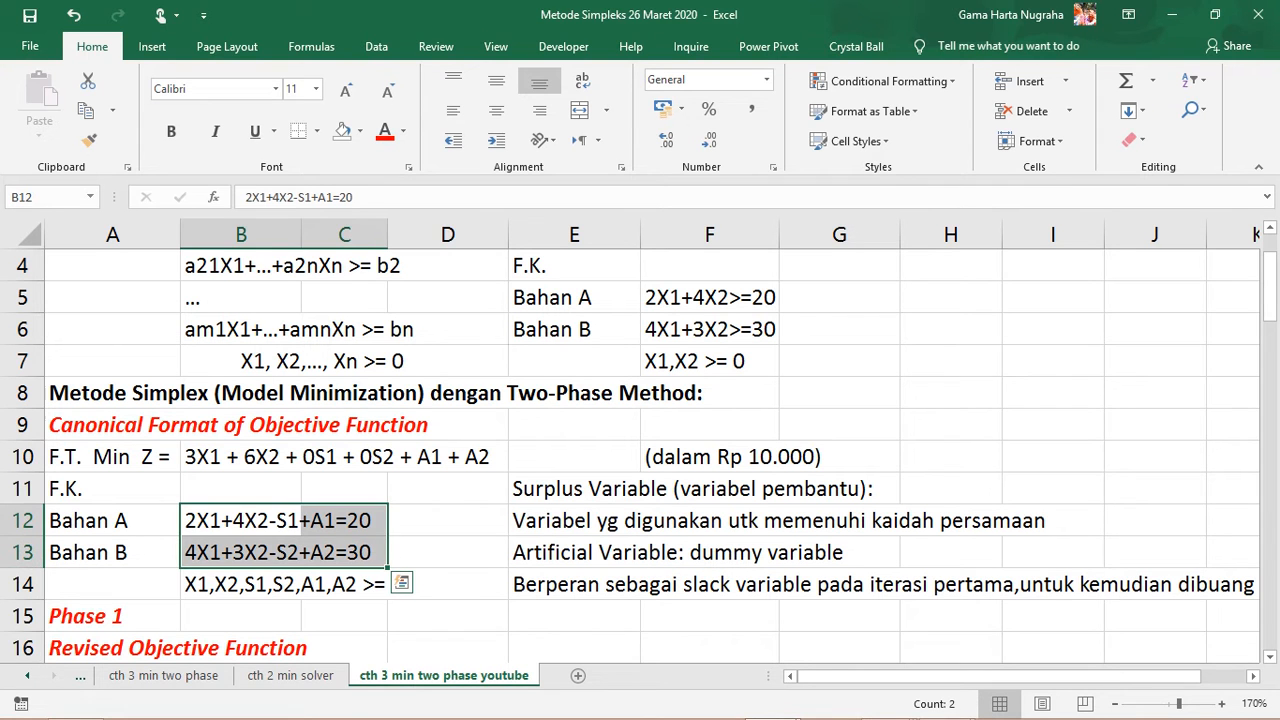
pyautogui.click(447, 521)
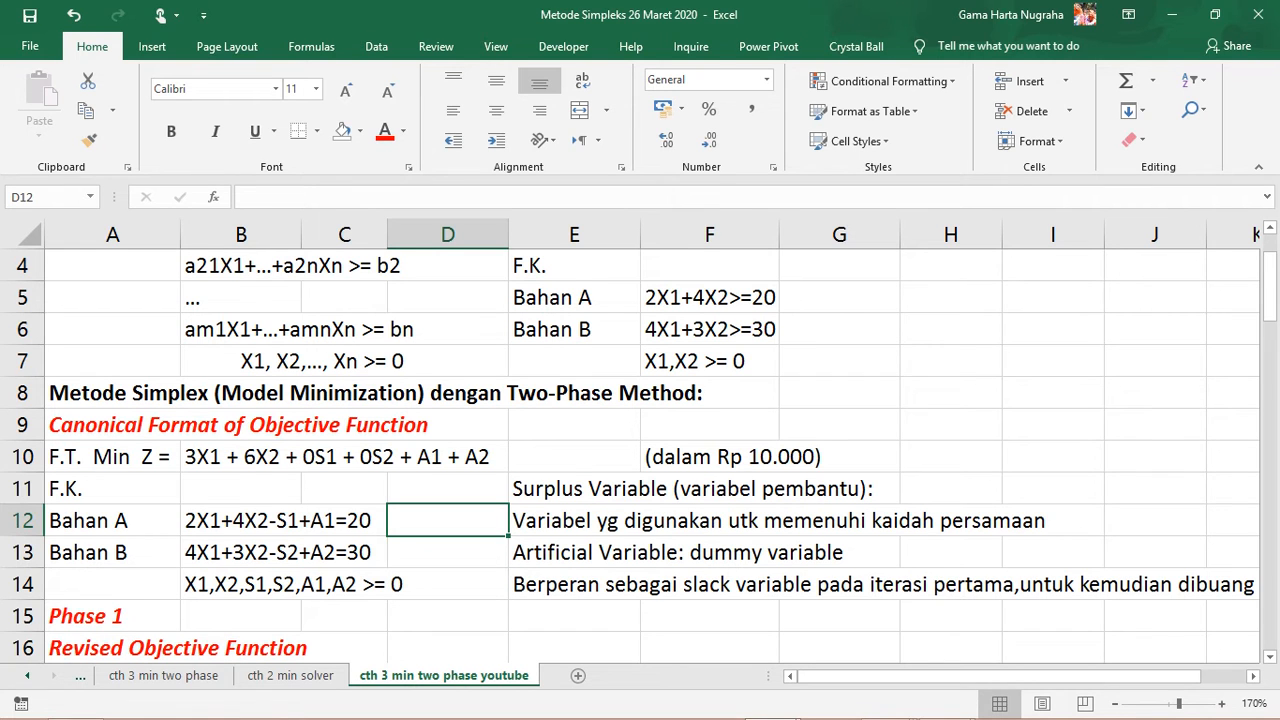
pyautogui.click(241, 553)
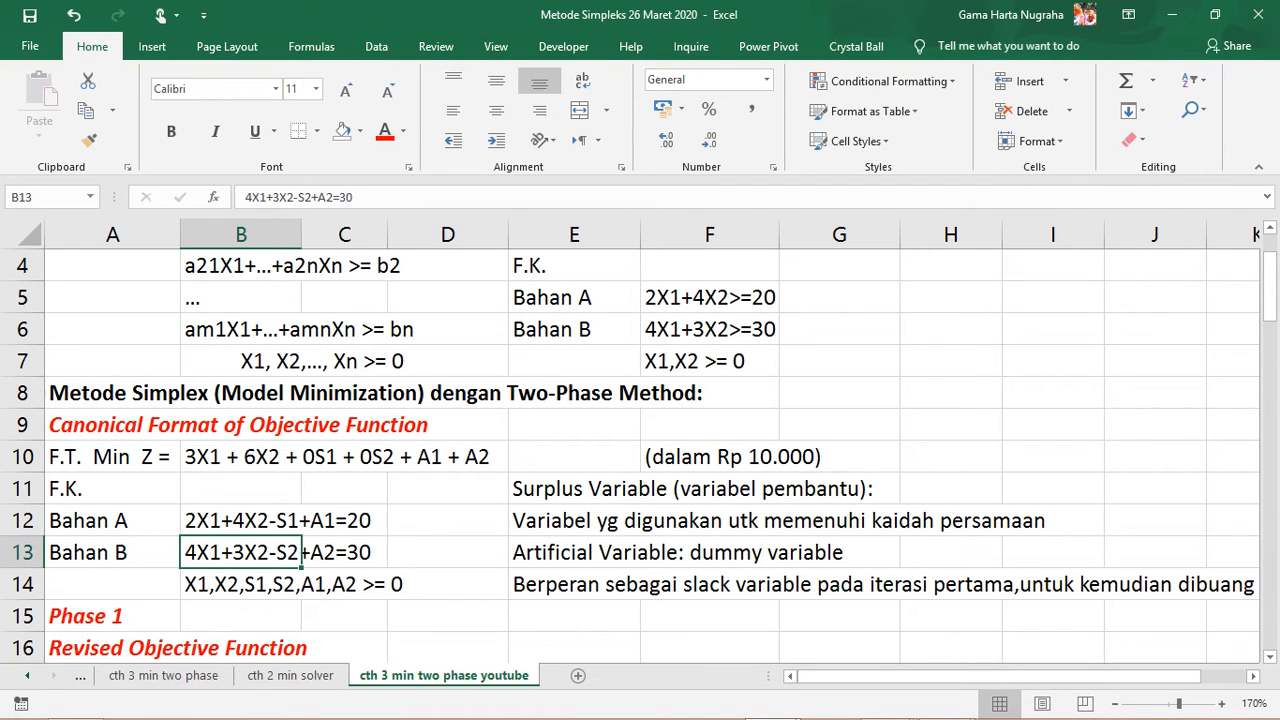
pyautogui.click(344, 616)
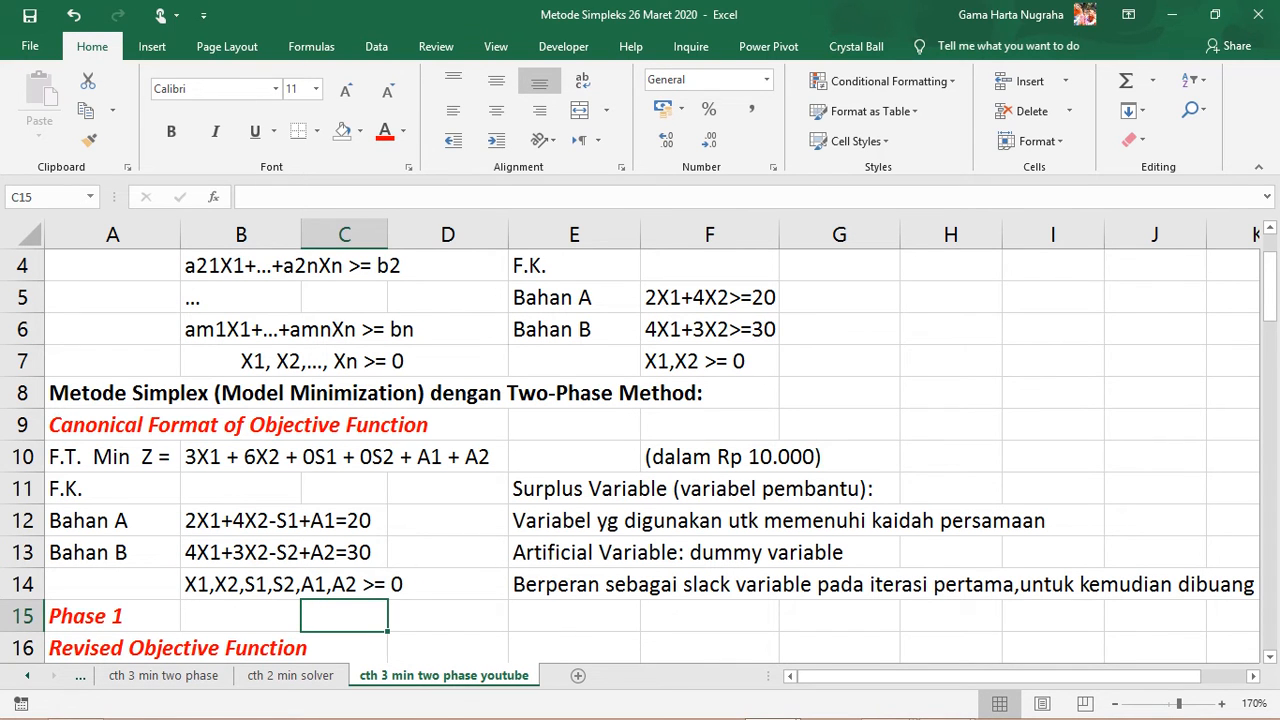
# Examine the Phase 1 revised objective function in row 17 against the canonical objective function in row 10.
pyautogui.scroll(-2, 640, 456)
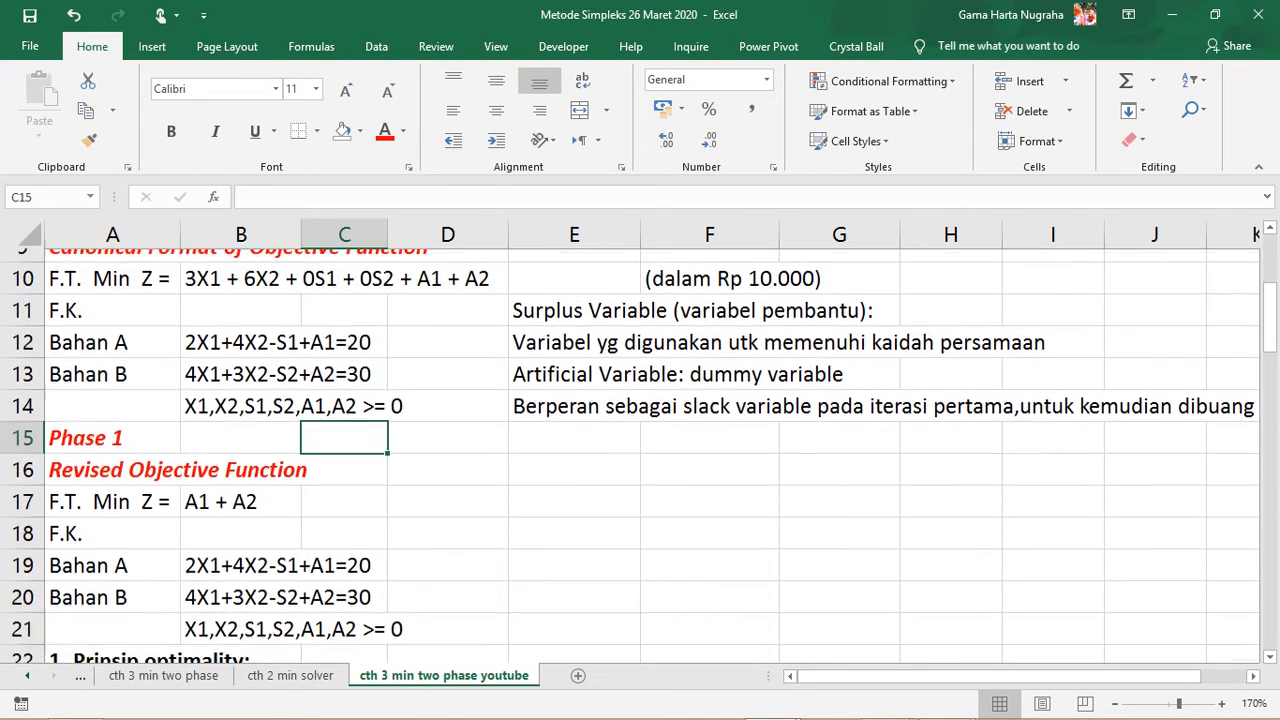
pyautogui.click(112, 425)
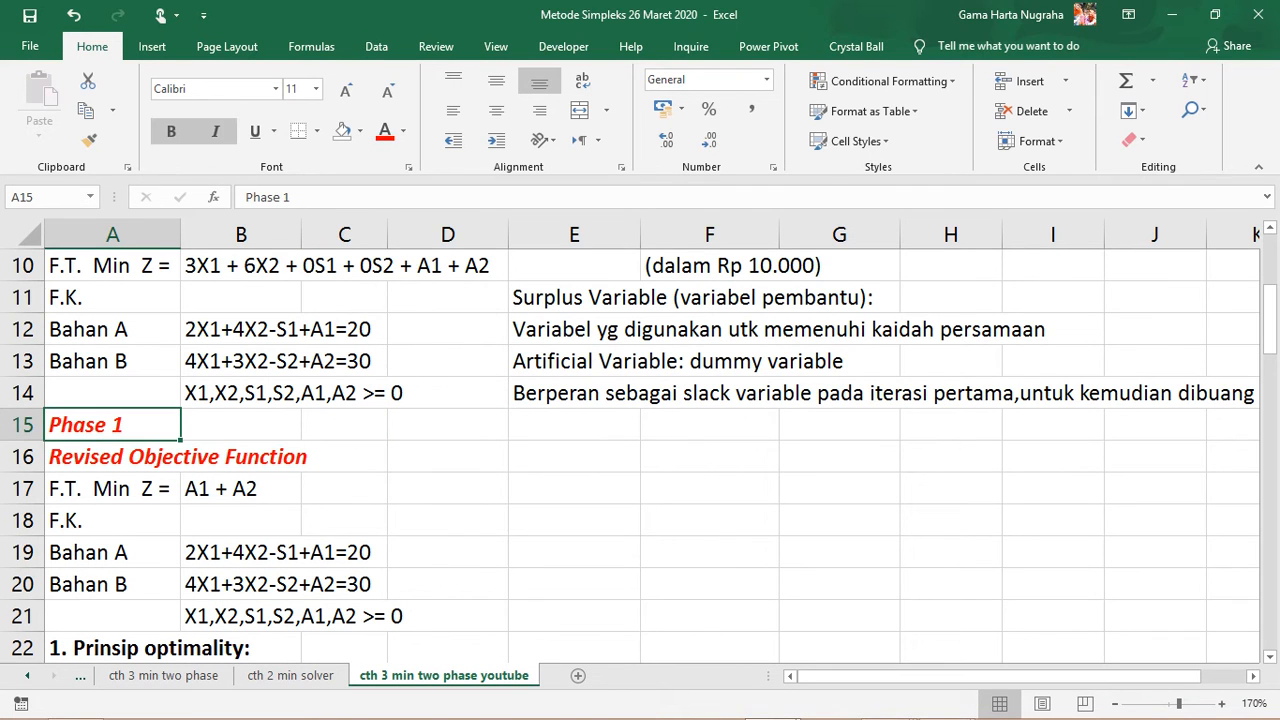
pyautogui.click(112, 457)
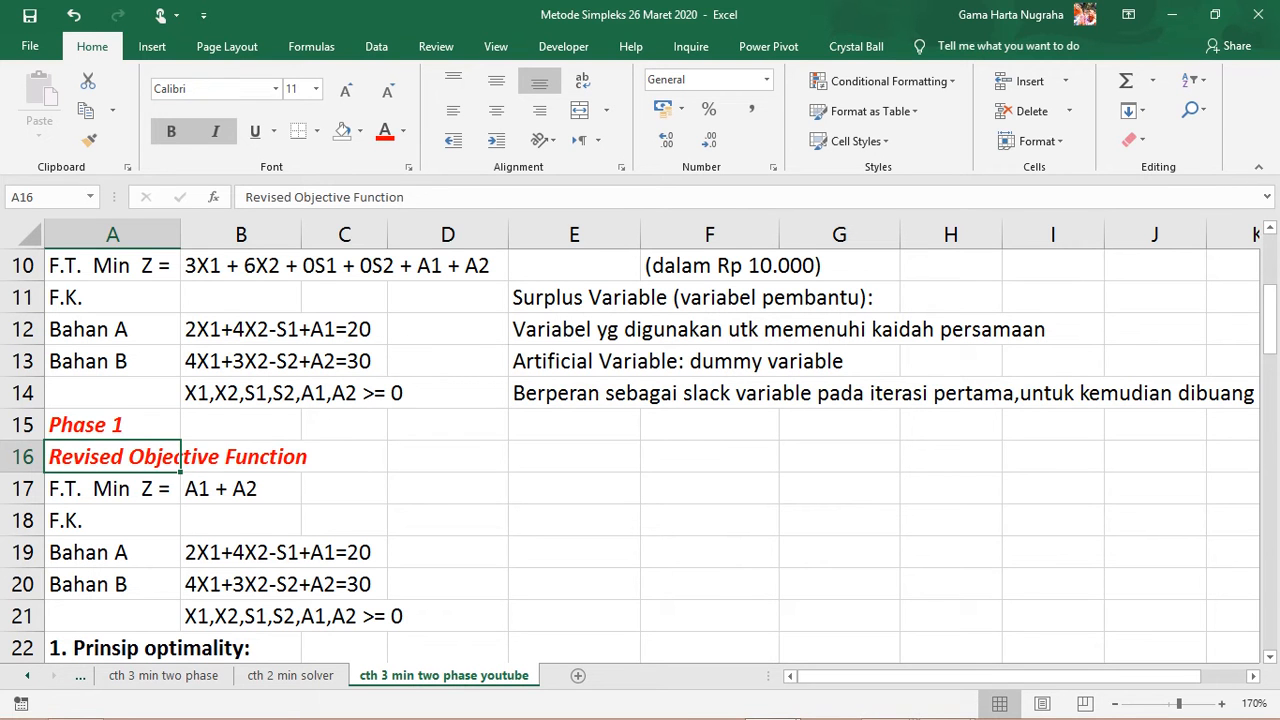
pyautogui.click(344, 489)
pyautogui.scroll(1, 344, 489)
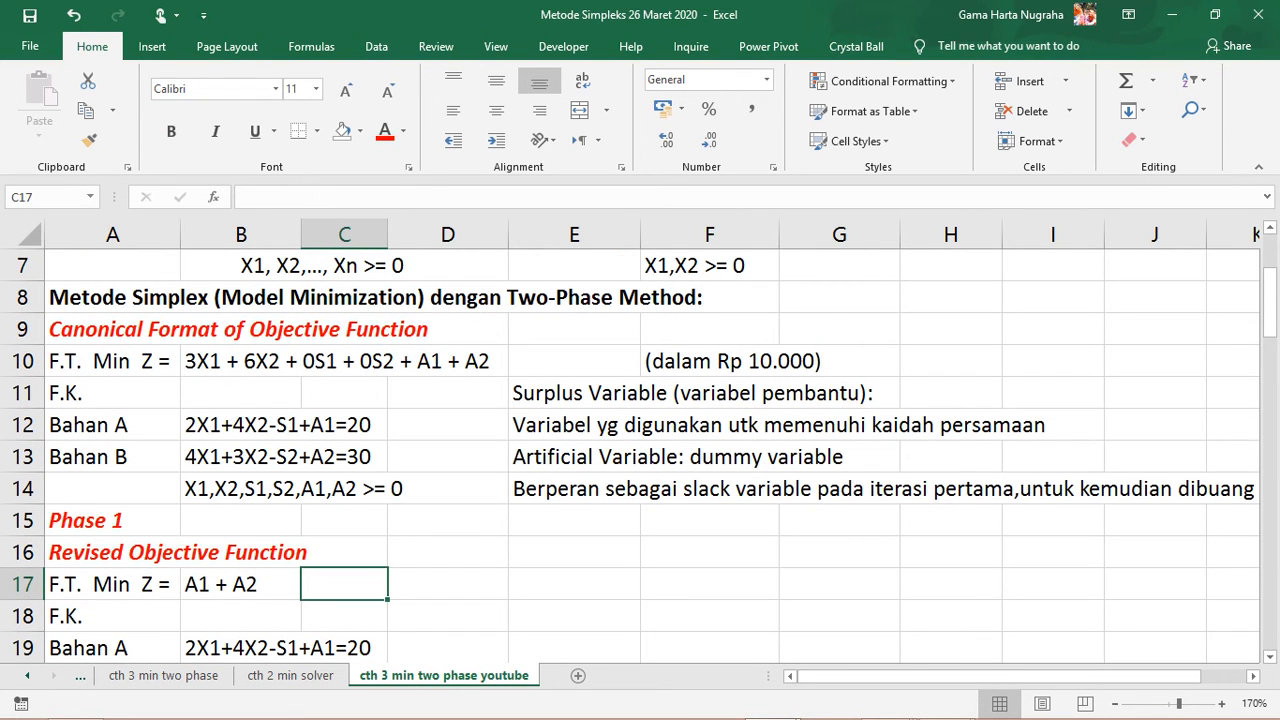
pyautogui.click(112, 585)
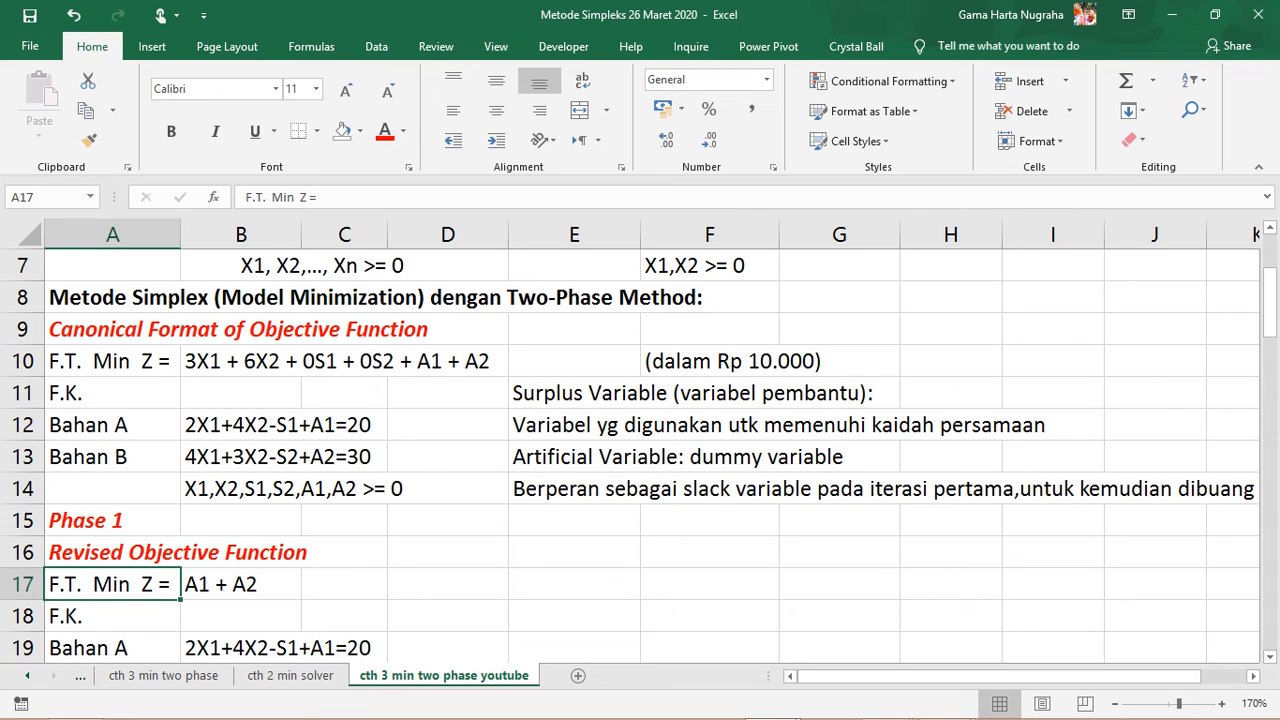
pyautogui.scroll(-1, 640, 455)
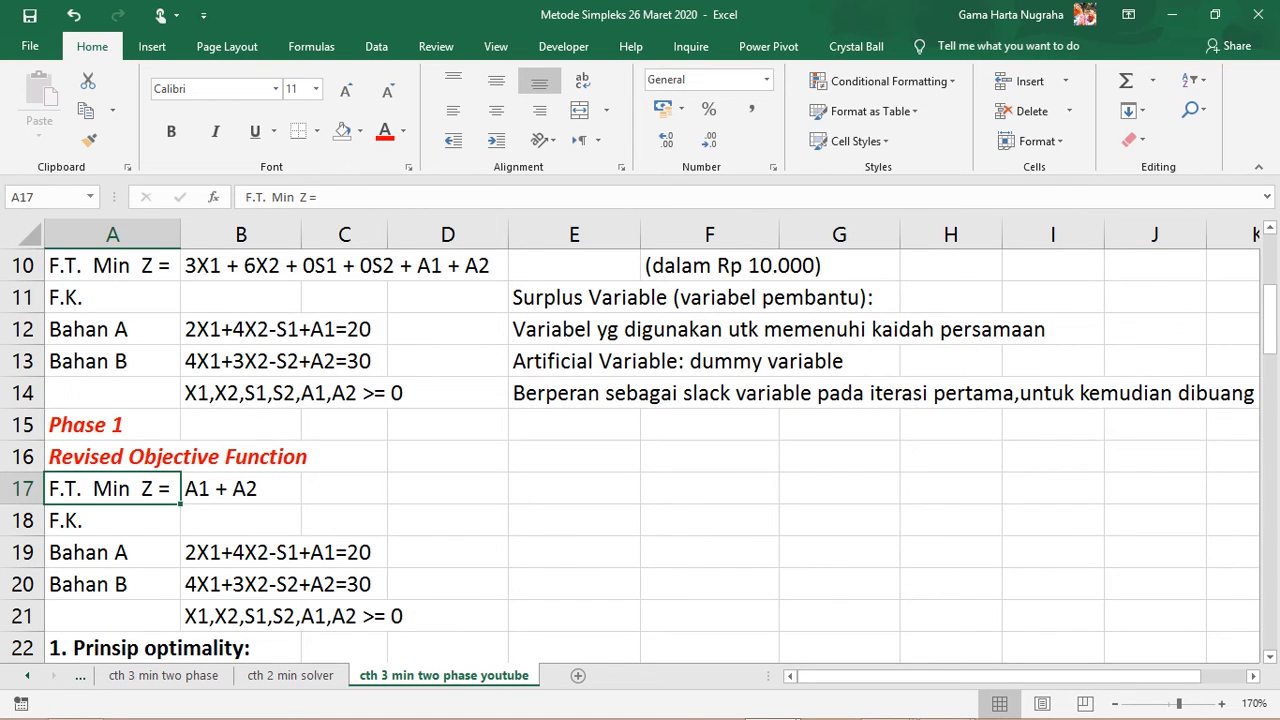
pyautogui.click(241, 489)
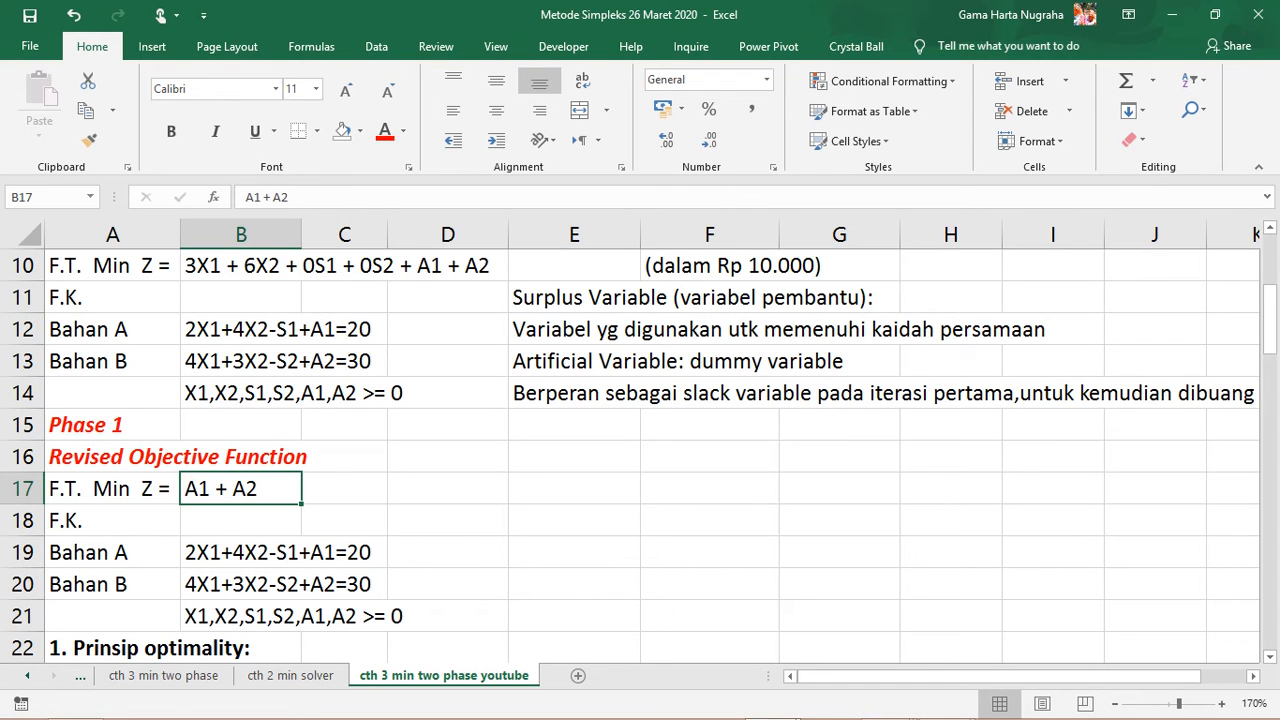
pyautogui.scroll(1, 640, 456)
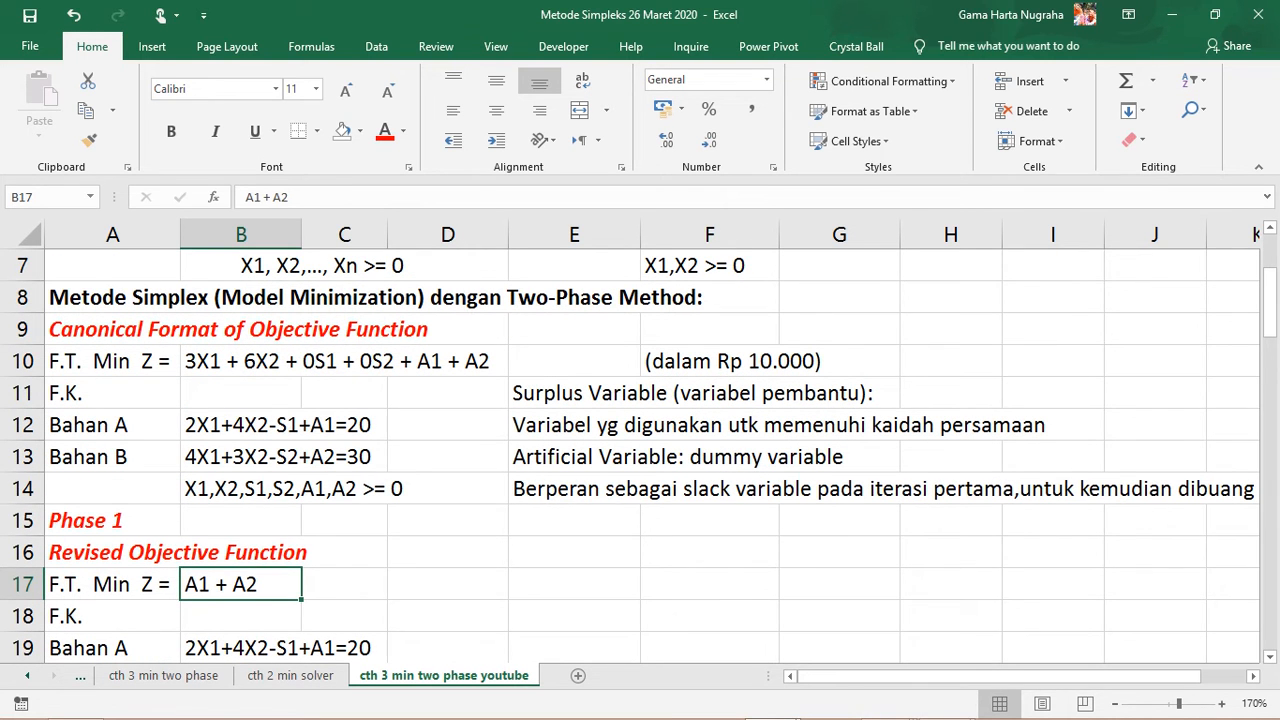
pyautogui.scroll(-1, 640, 456)
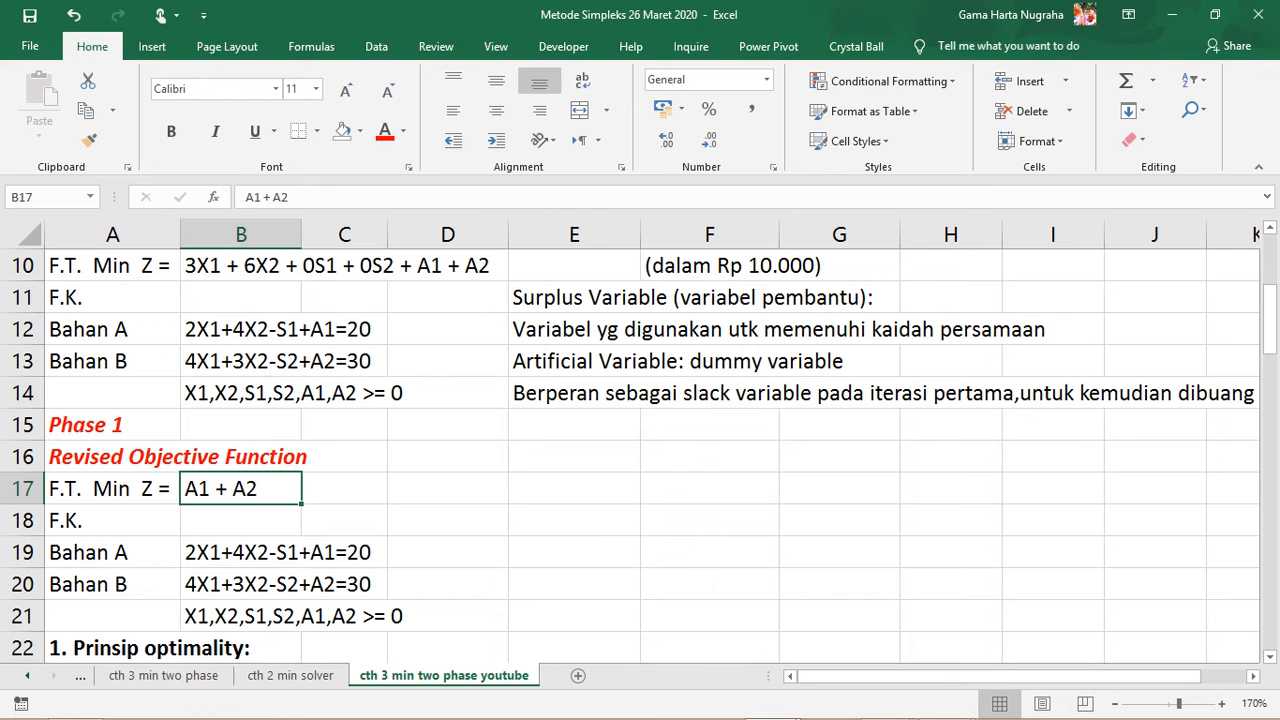
# Compare the canonical constraints in rows 12 to 14 with the Phase 1 constraints in rows 19 to 21.
pyautogui.moveTo(240, 329); pyautogui.dragTo(344, 393)
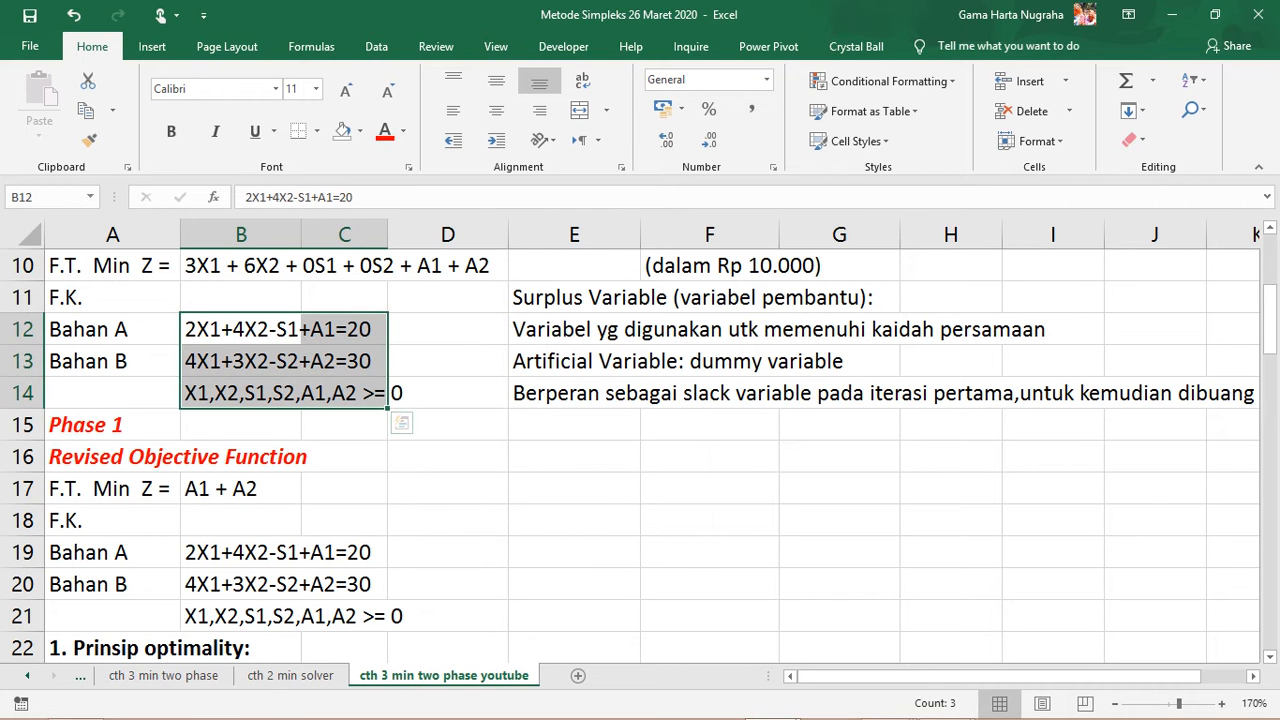
pyautogui.click(240, 552)
pyautogui.moveTo(300, 552); pyautogui.dragTo(300, 616)
pyautogui.scroll(1, 300, 616)
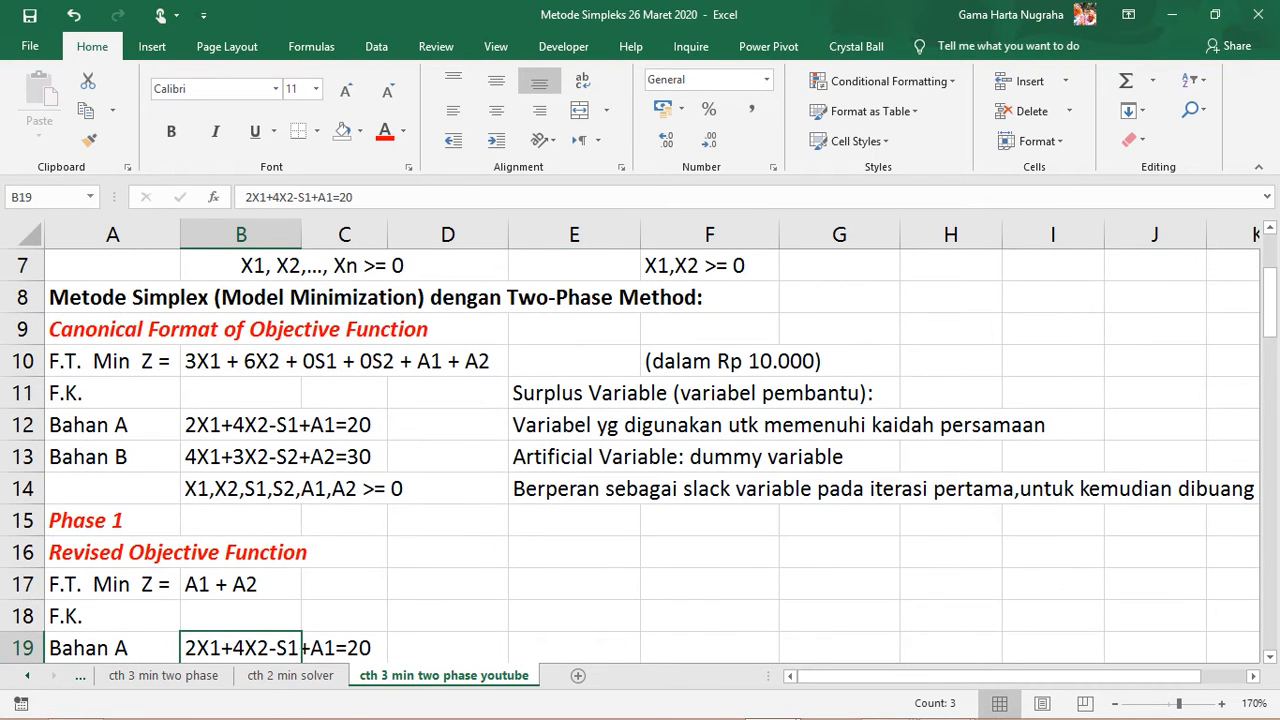
pyautogui.scroll(-2, 640, 456)
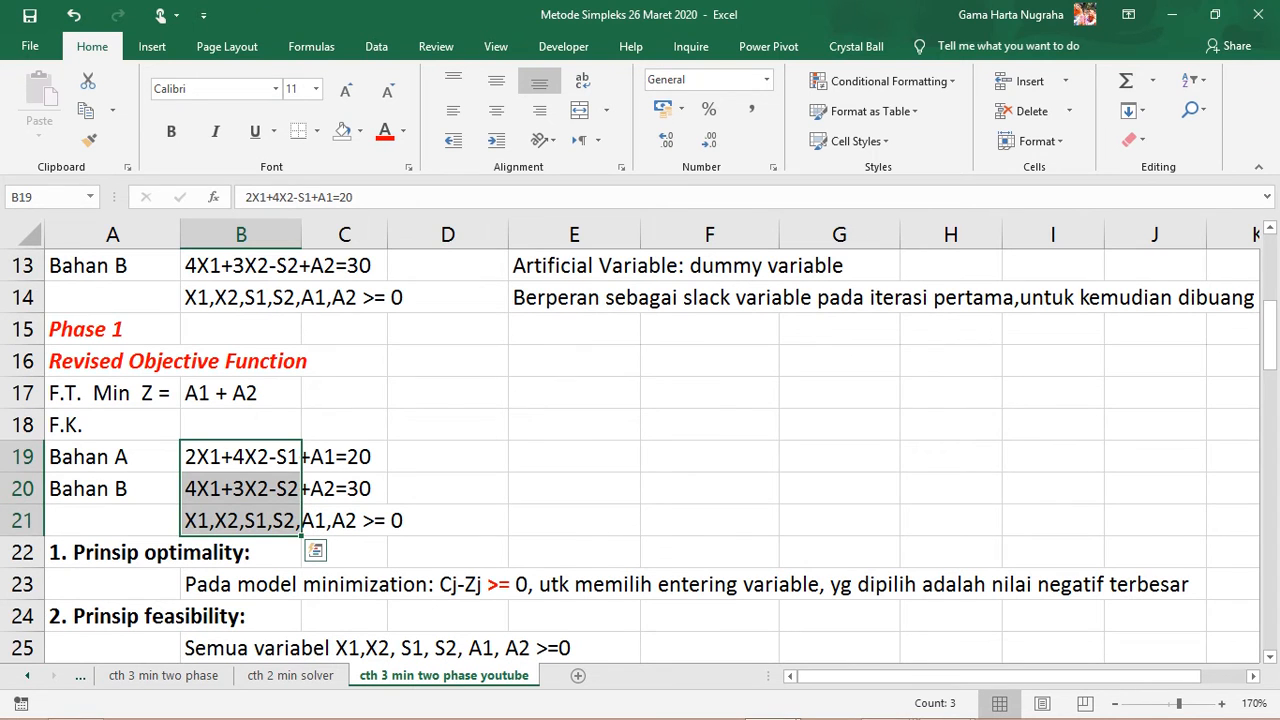
pyautogui.click(240, 489)
# Read through the optimality and feasibility principles, the formulas and the iteration steps down to the empty initial simplex table.
pyautogui.scroll(-1, 240, 489)
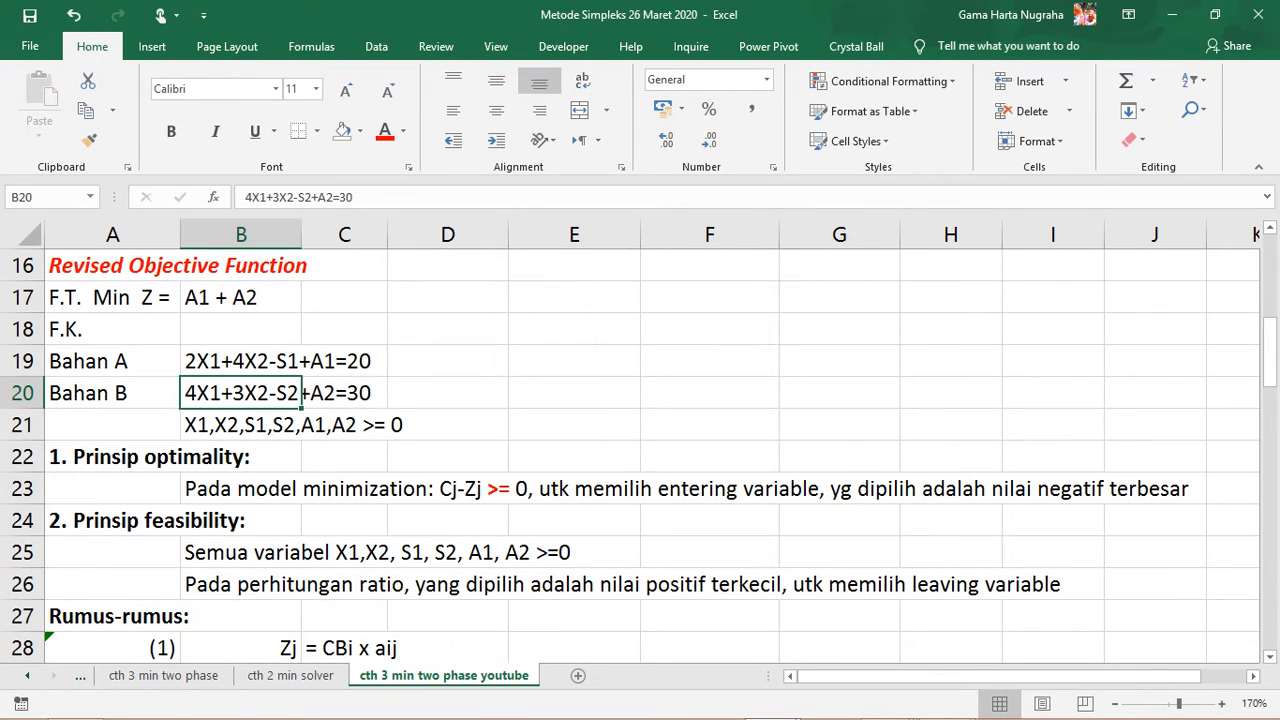
pyautogui.scroll(1, 640, 456)
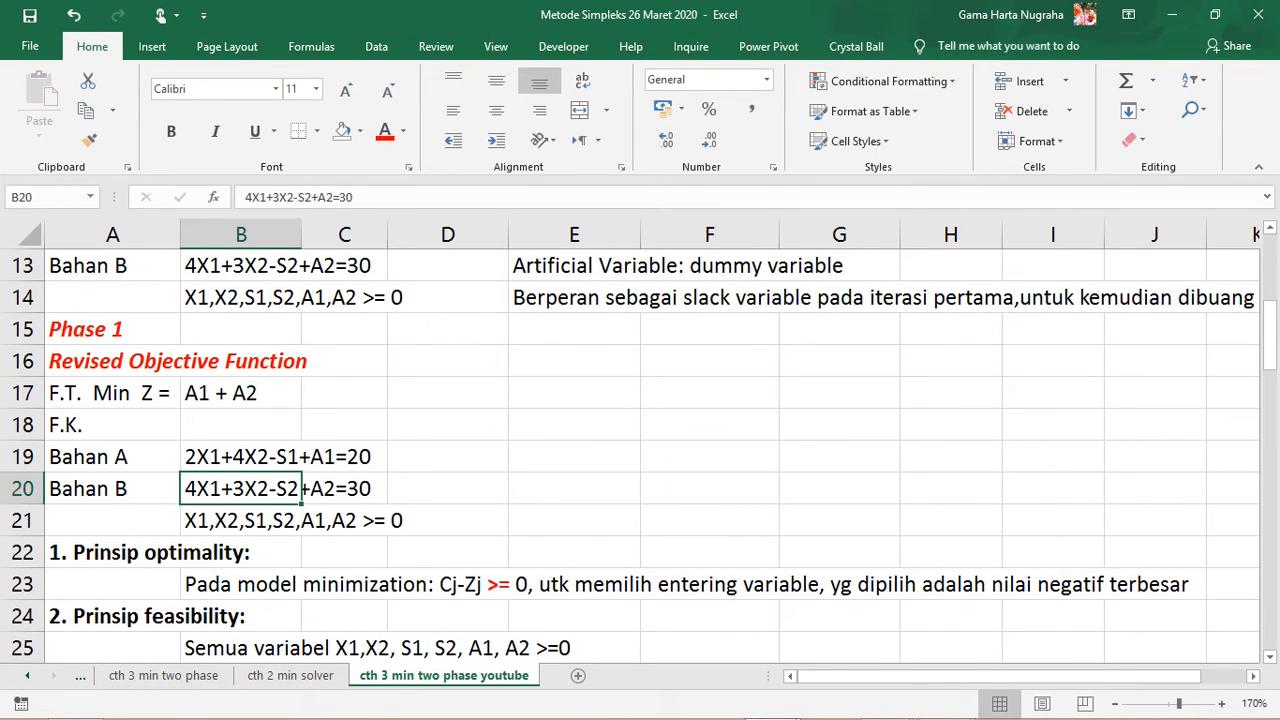
pyautogui.scroll(-1, 640, 456)
pyautogui.scroll(-1, 640, 456)
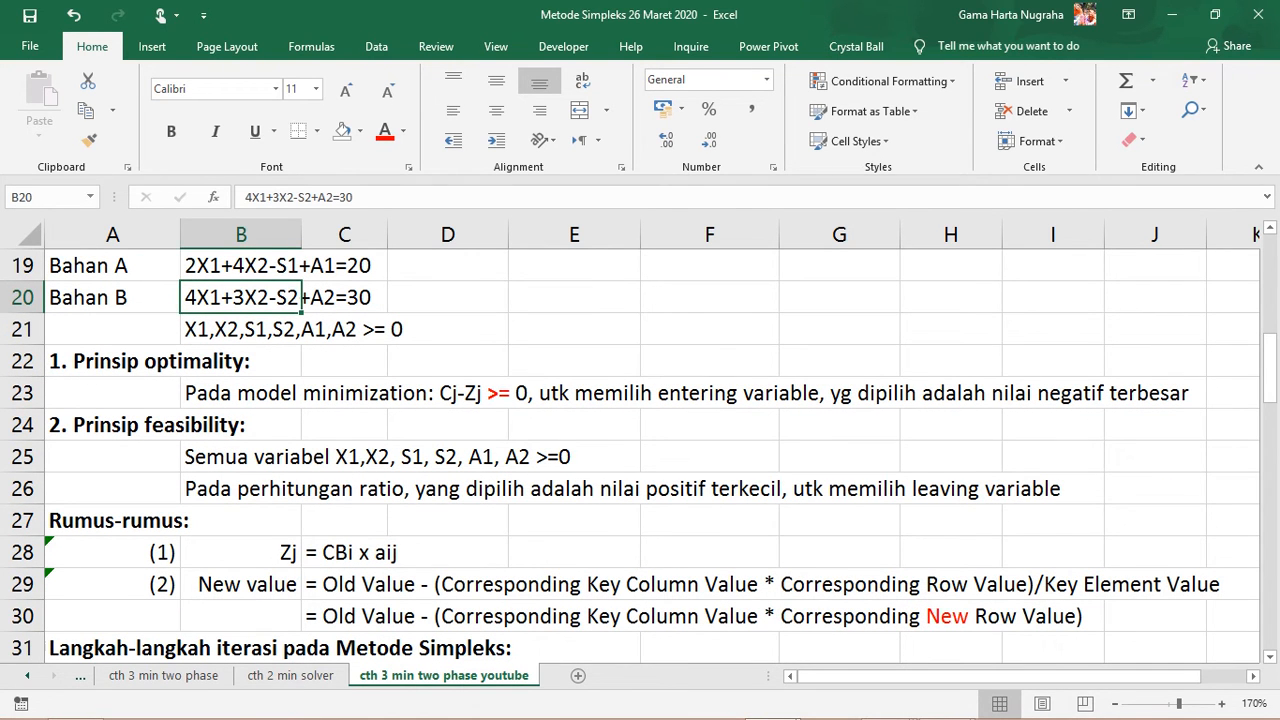
pyautogui.scroll(-1, 640, 456)
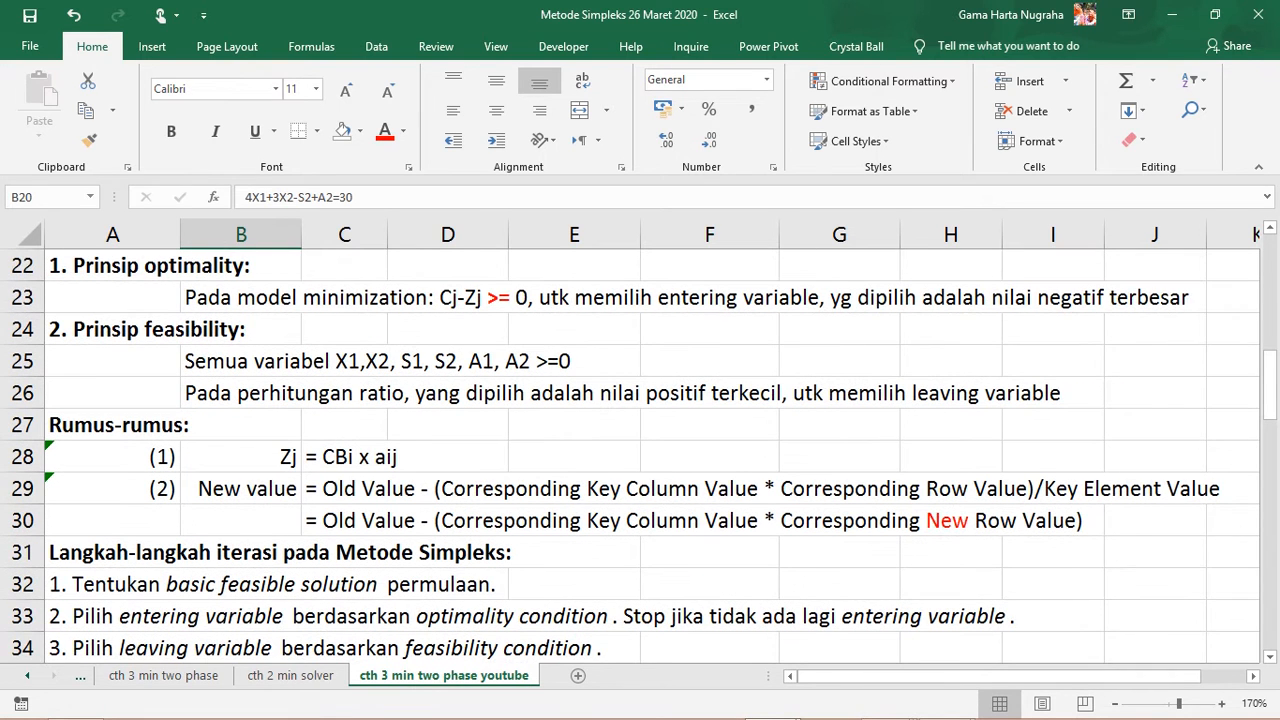
pyautogui.scroll(-1, 640, 456)
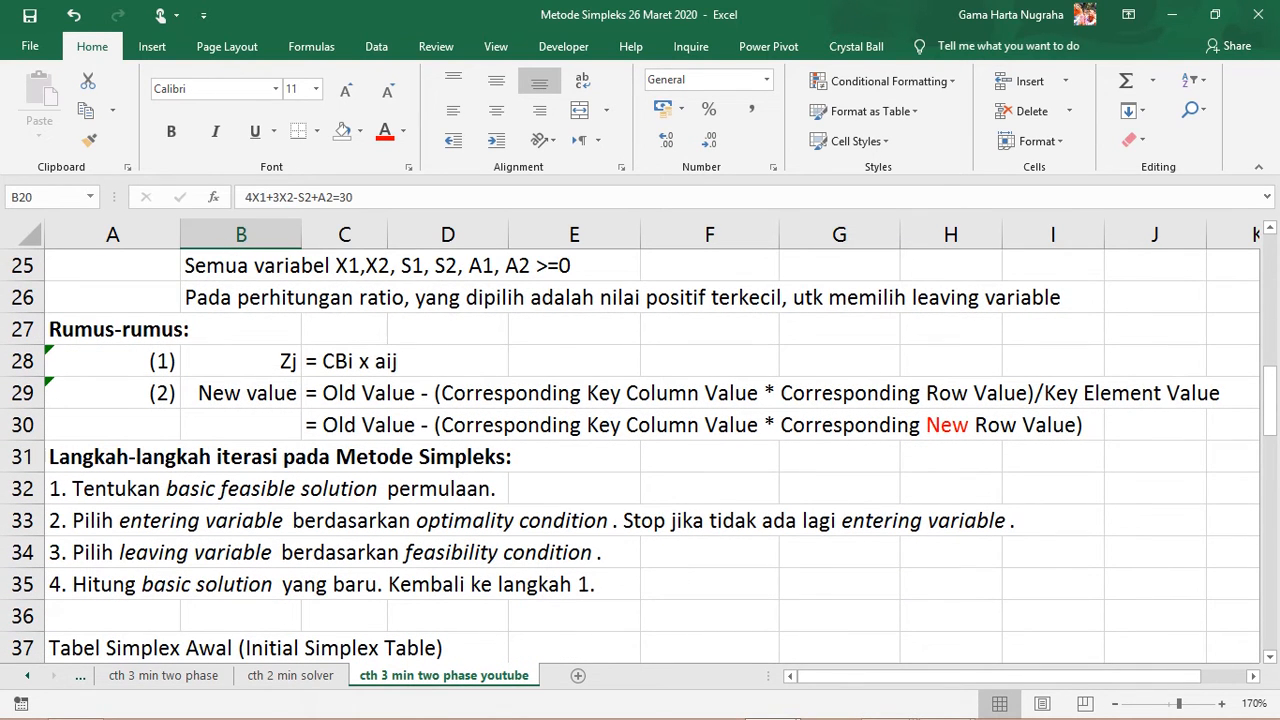
pyautogui.scroll(-2, 640, 456)
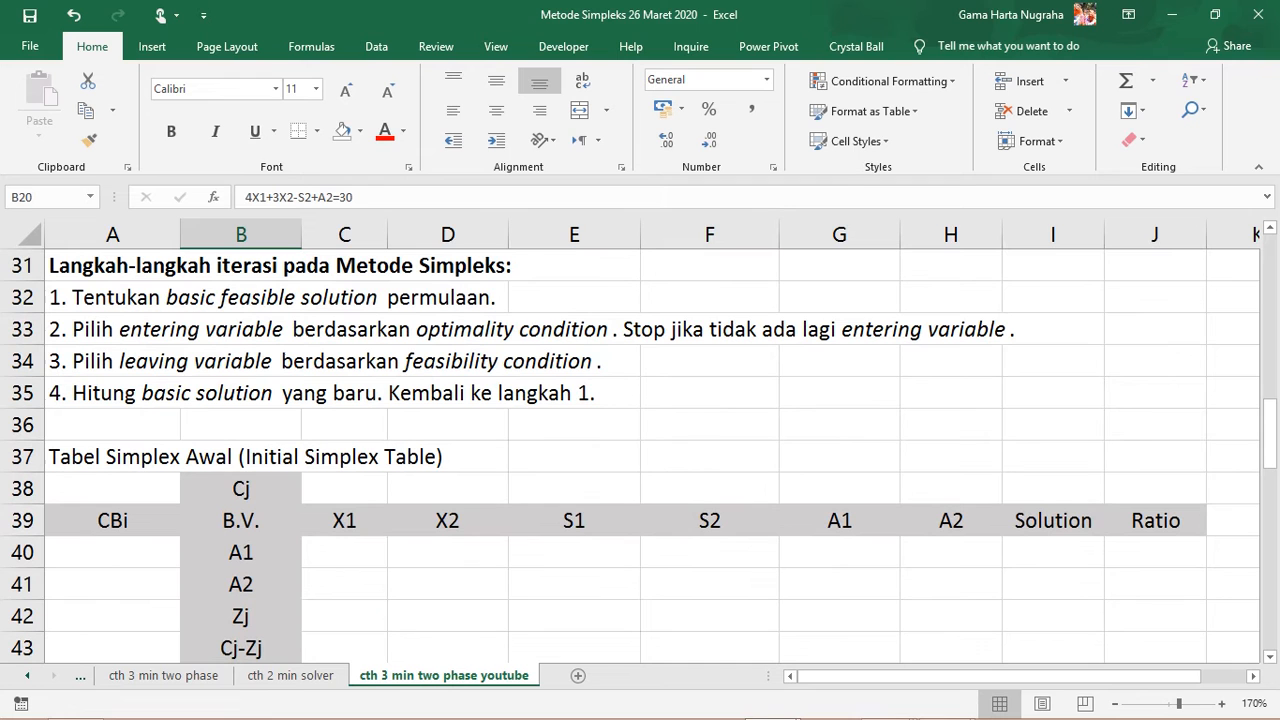
pyautogui.scroll(-1, 640, 456)
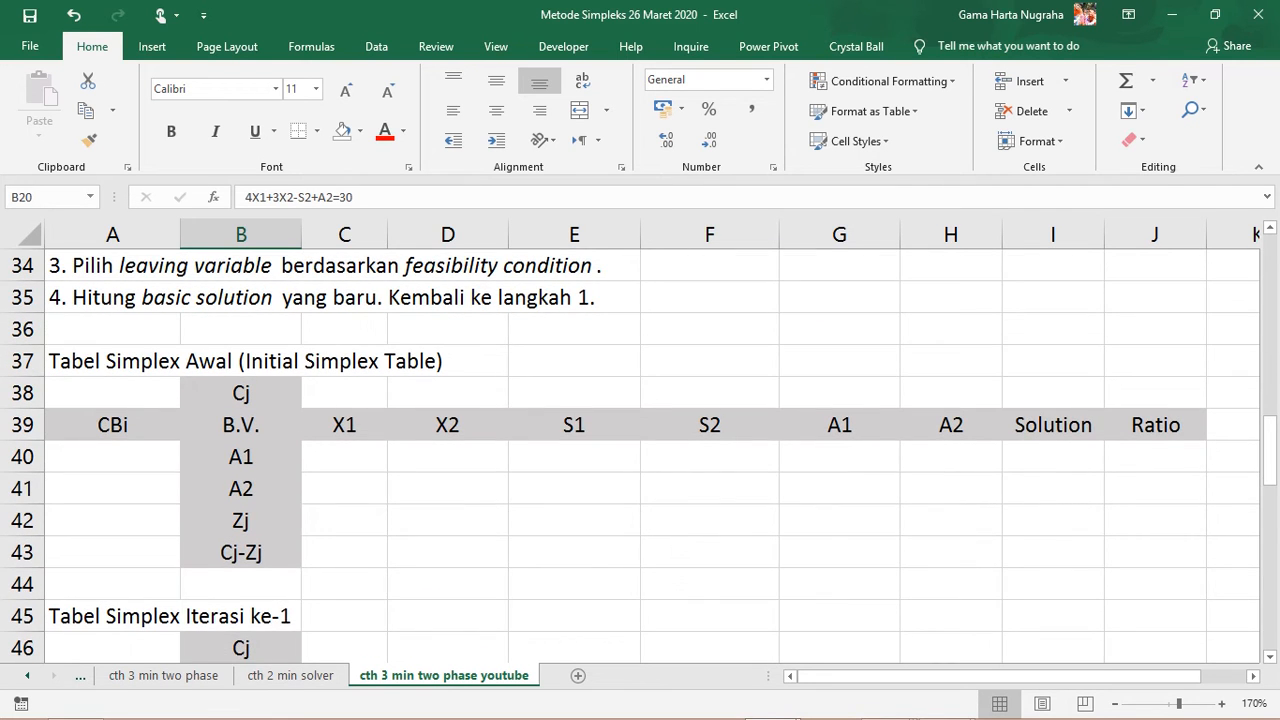
# Review the canonical objective function in row 10 again, including its X and S terms, along with the Phase 1 model.
pyautogui.scroll(6, 640, 456)
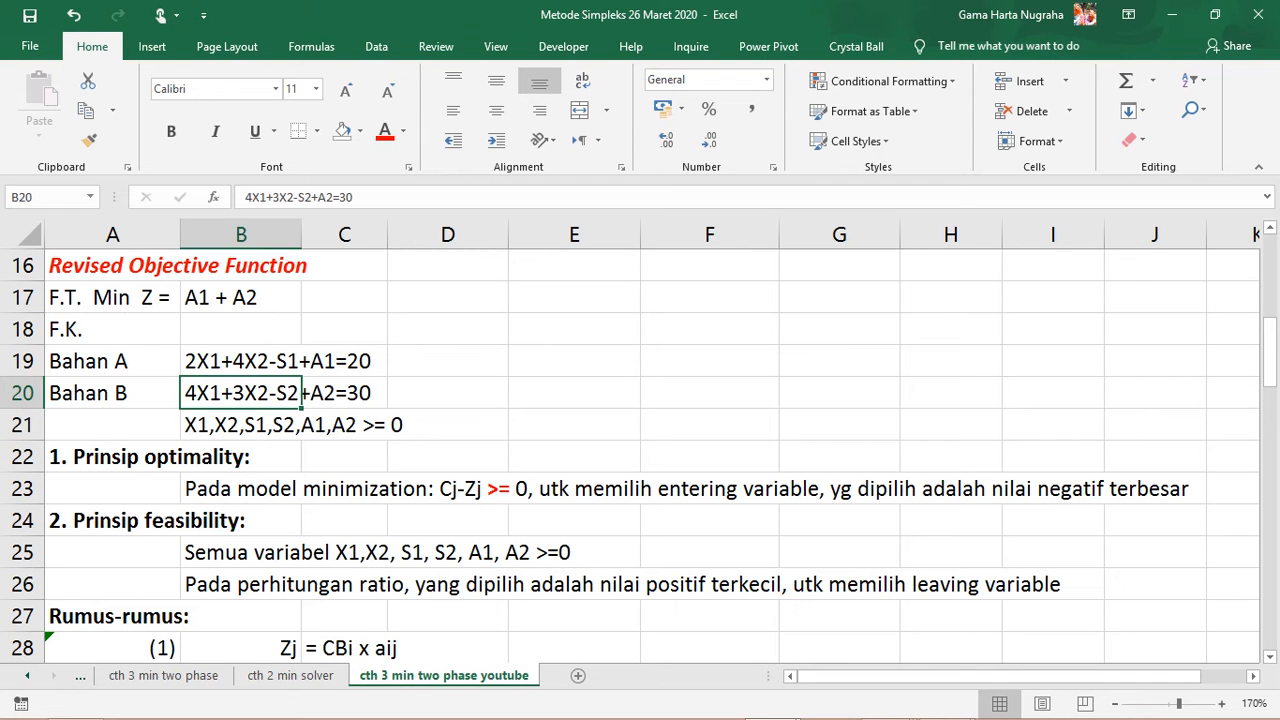
pyautogui.scroll(3, 640, 456)
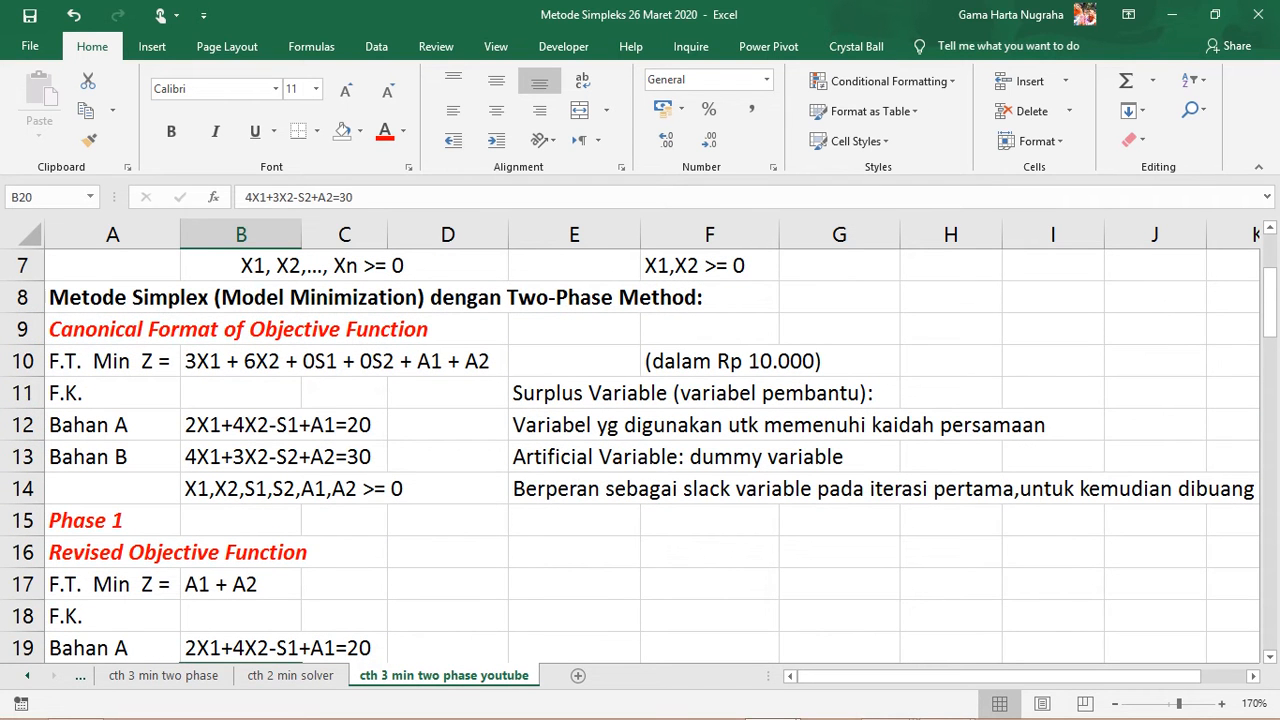
pyautogui.moveTo(100, 361); pyautogui.dragTo(448, 361)
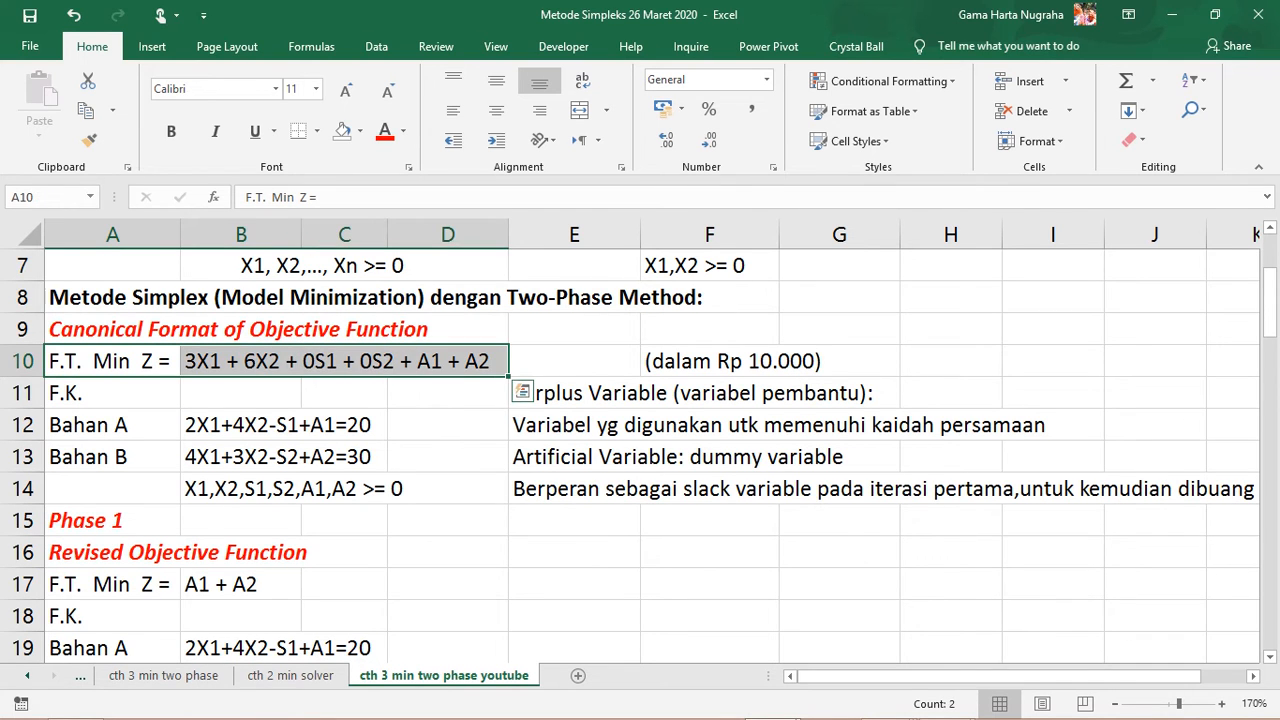
pyautogui.moveTo(100, 361); pyautogui.dragTo(344, 361)
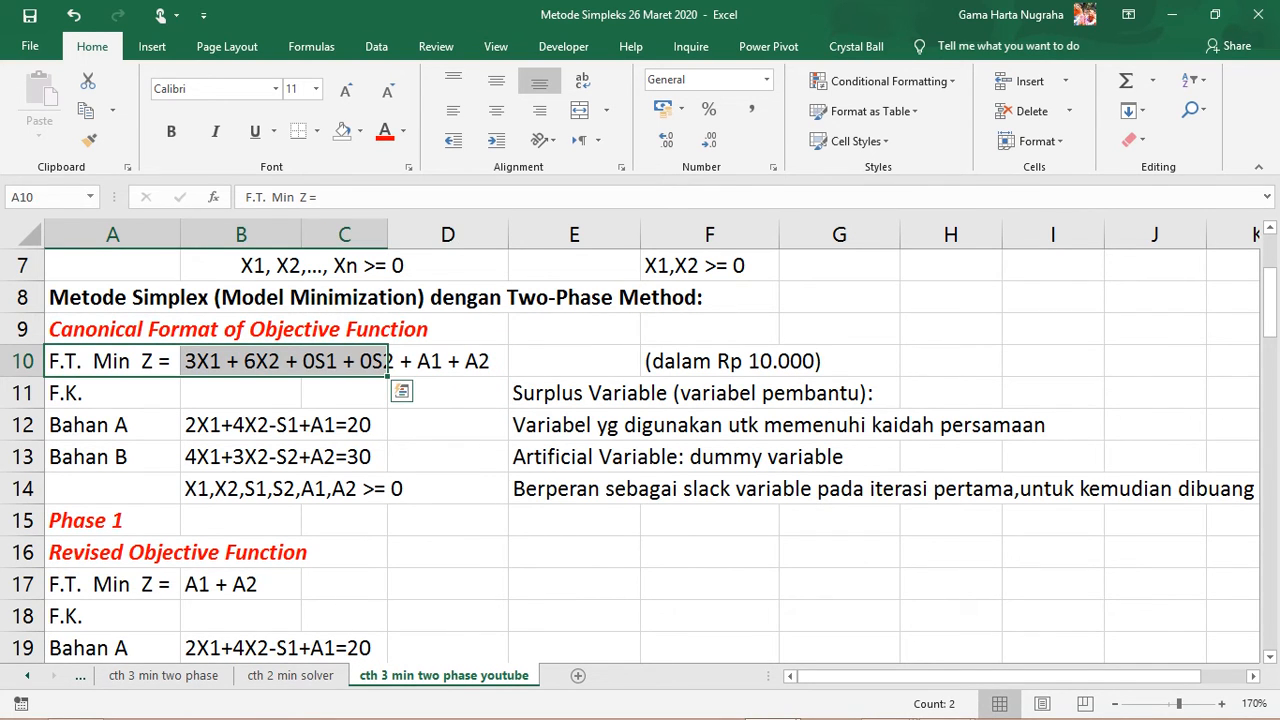
pyautogui.scroll(2, 640, 456)
pyautogui.scroll(-2, 640, 456)
pyautogui.scroll(-1, 640, 450)
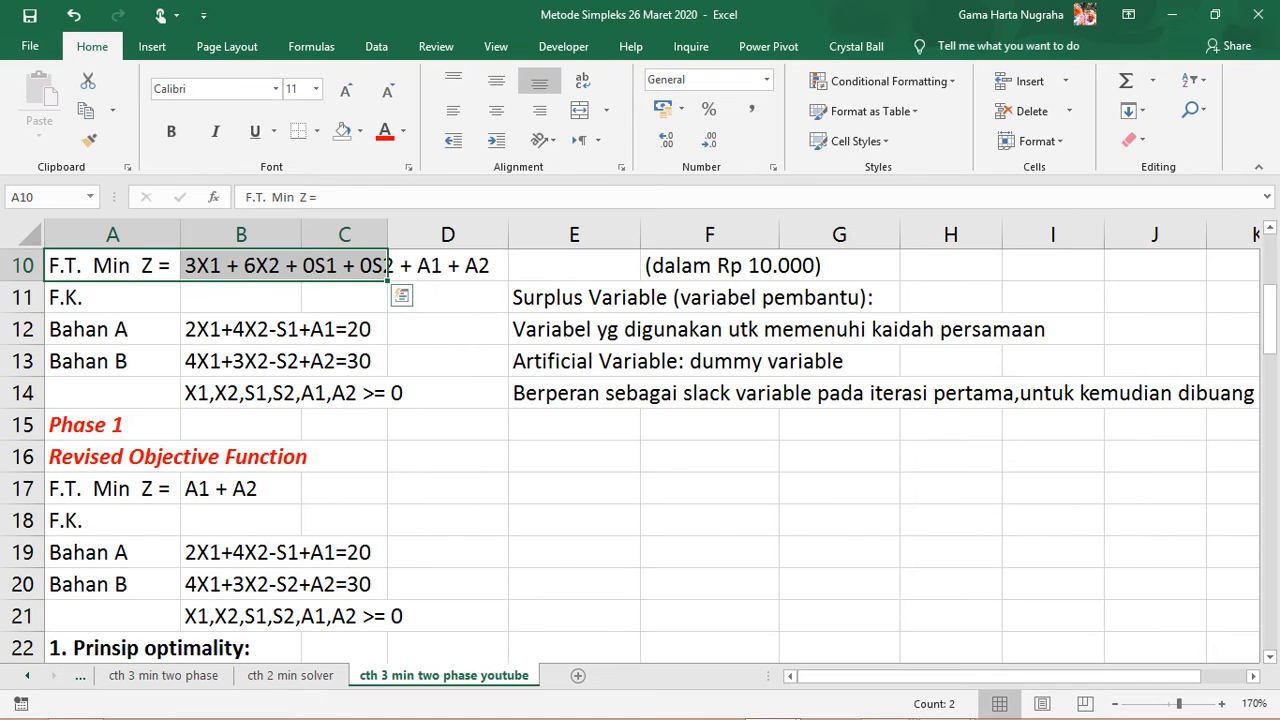
pyautogui.scroll(-2, 640, 450)
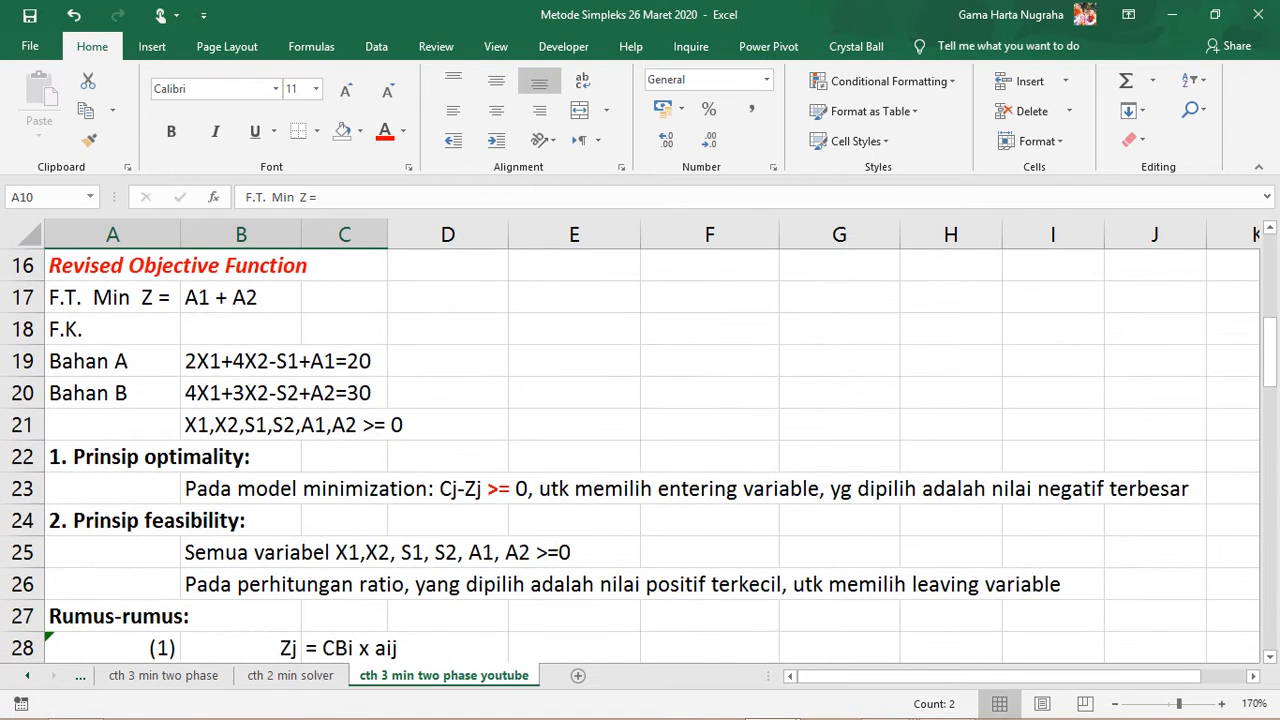
# Split the worksheet above row 21 so the Phase 1 model stays above the initial simplex table starting at row 37.
pyautogui.scroll(1, 640, 450)
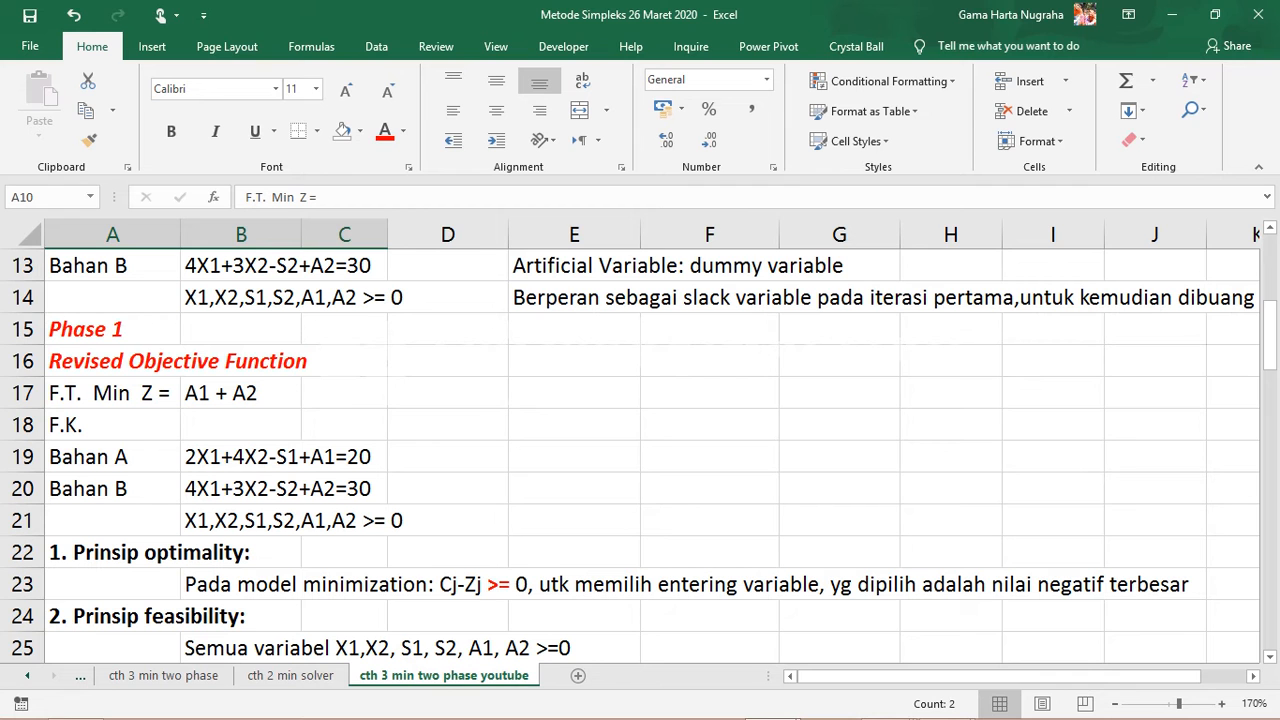
pyautogui.scroll(-1, 640, 450)
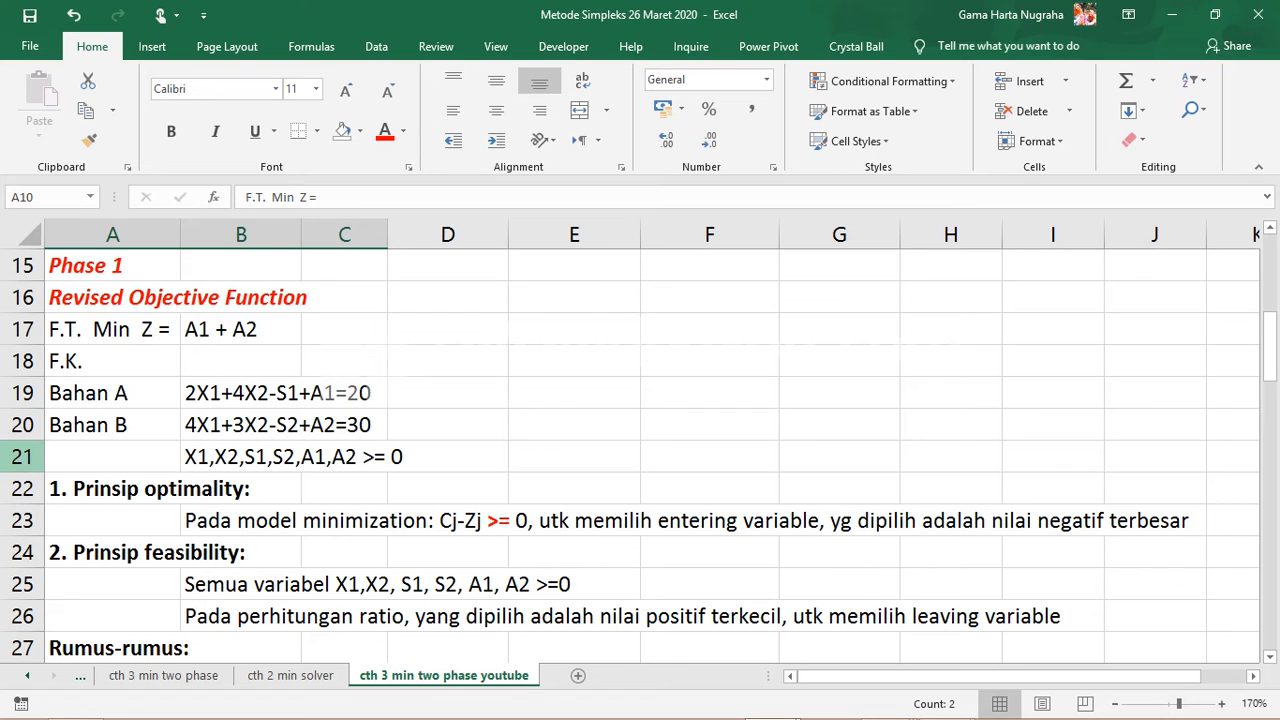
pyautogui.click(22, 456)
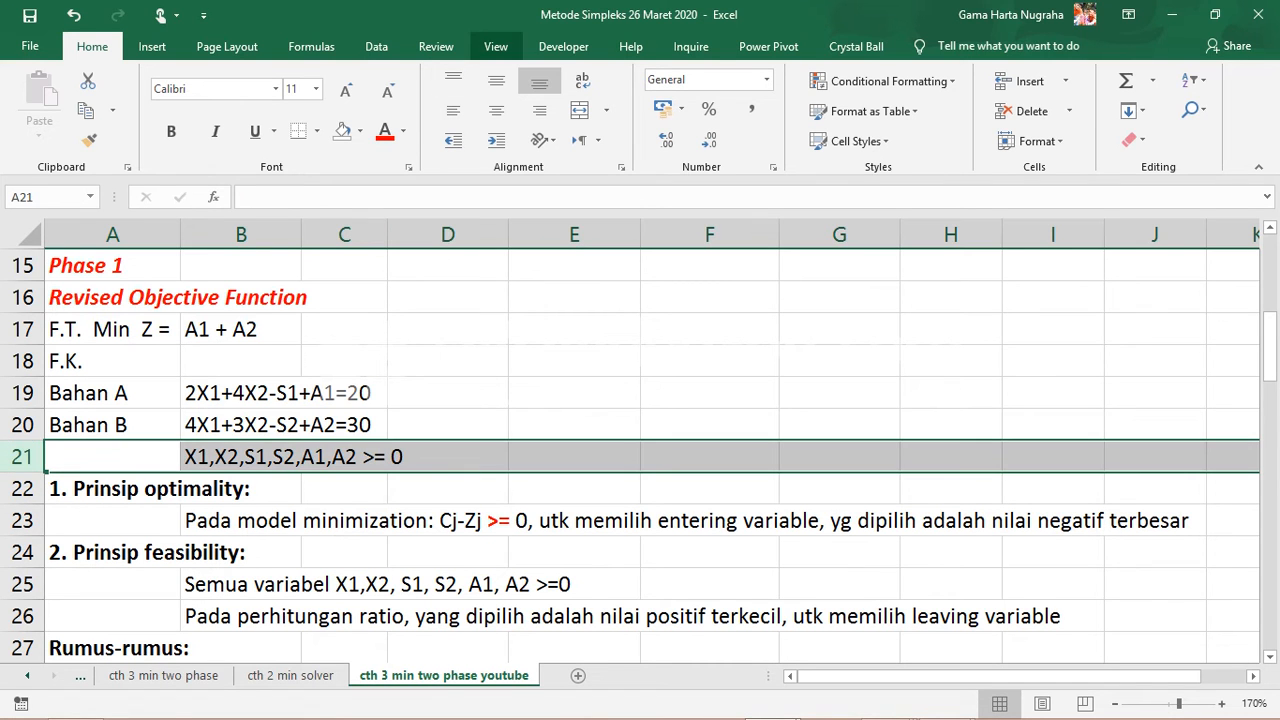
pyautogui.click(495, 46)
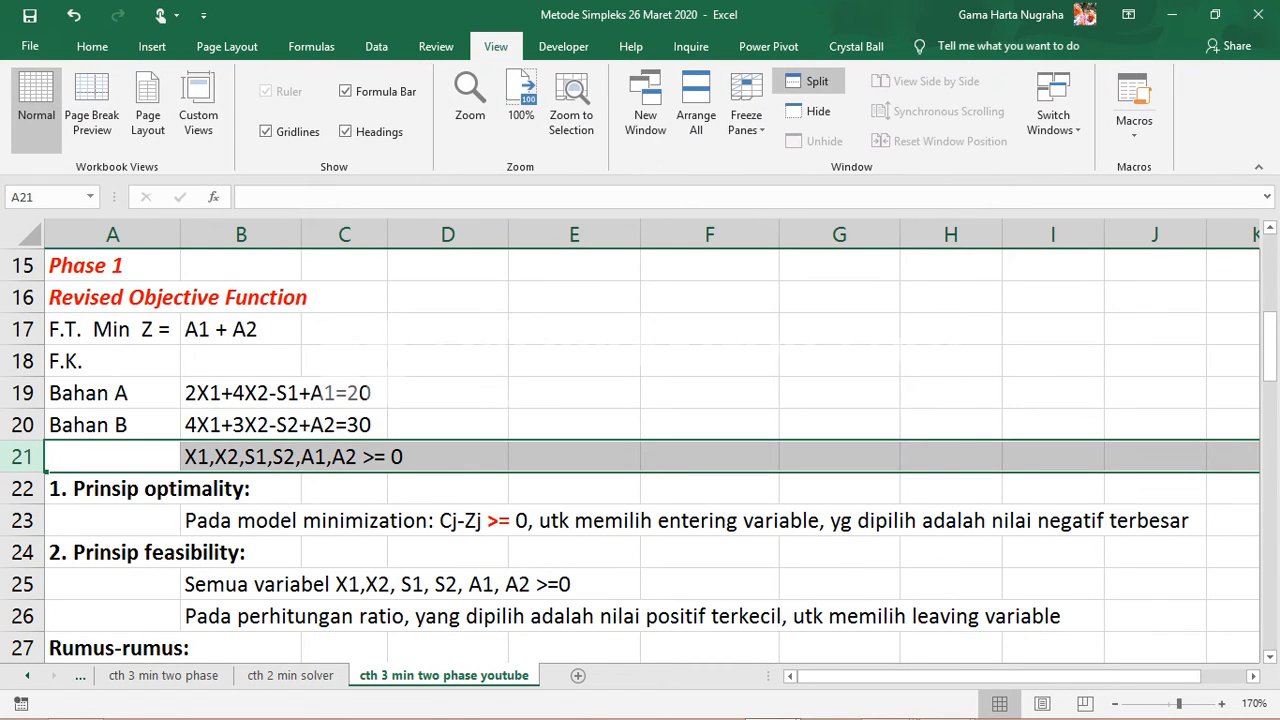
pyautogui.click(808, 81)
pyautogui.click(240, 556)
pyautogui.scroll(-3, 240, 556)
pyautogui.scroll(-3, 640, 555)
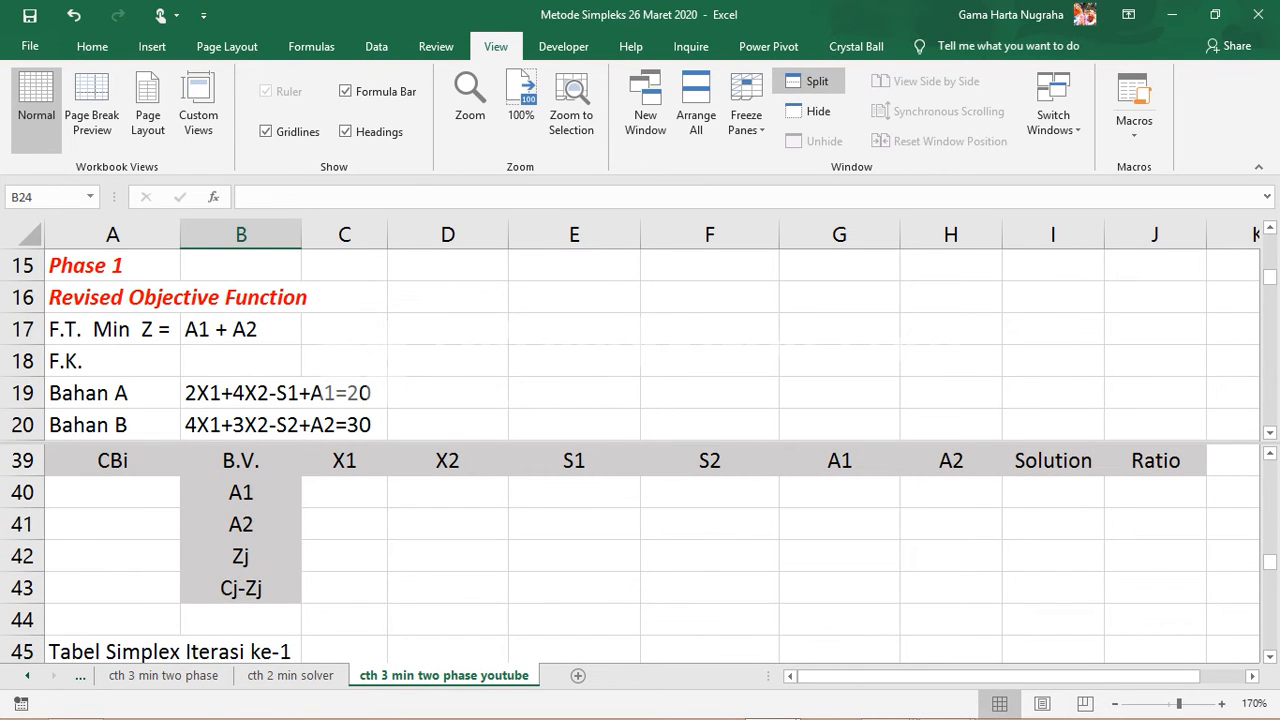
pyautogui.scroll(2, 640, 555)
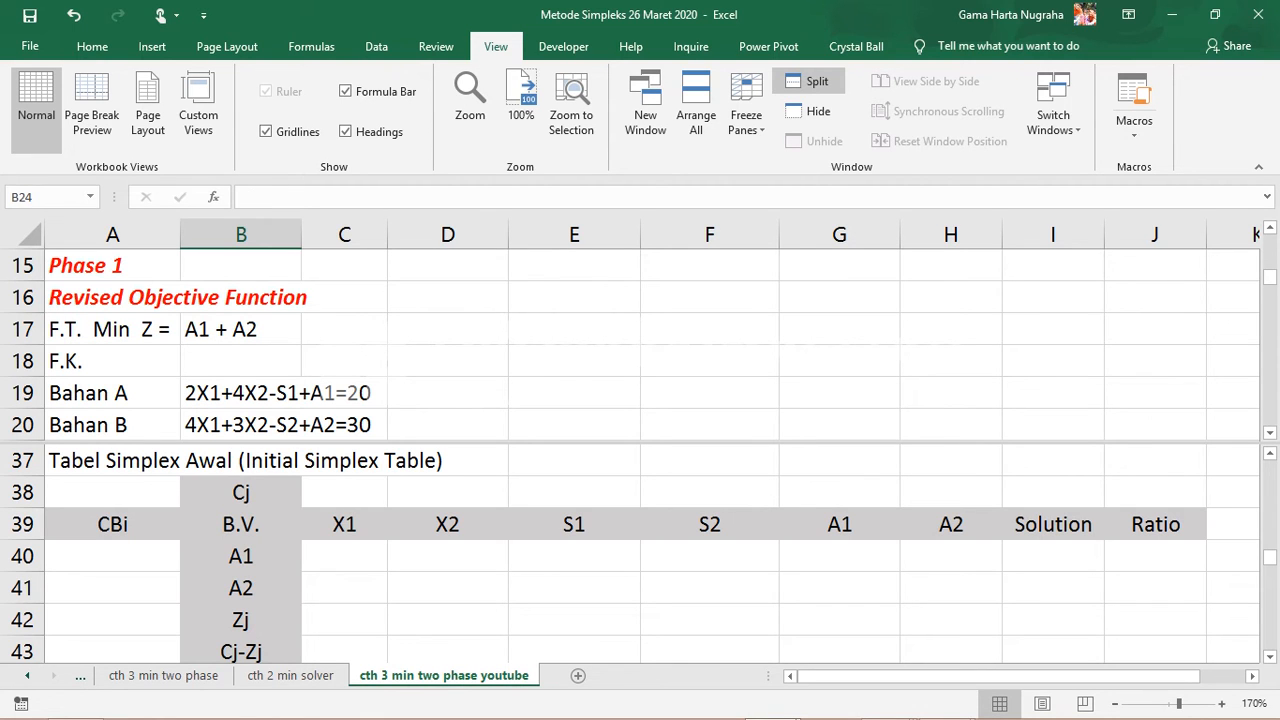
# Compare the variable headings X1 through A2 in row 39 with the Phase 1 objective function in row 17.
pyautogui.click(344, 524)
pyautogui.press('Right')
pyautogui.press('Right')
pyautogui.press('Right')
pyautogui.press('Right')
pyautogui.press('Right')
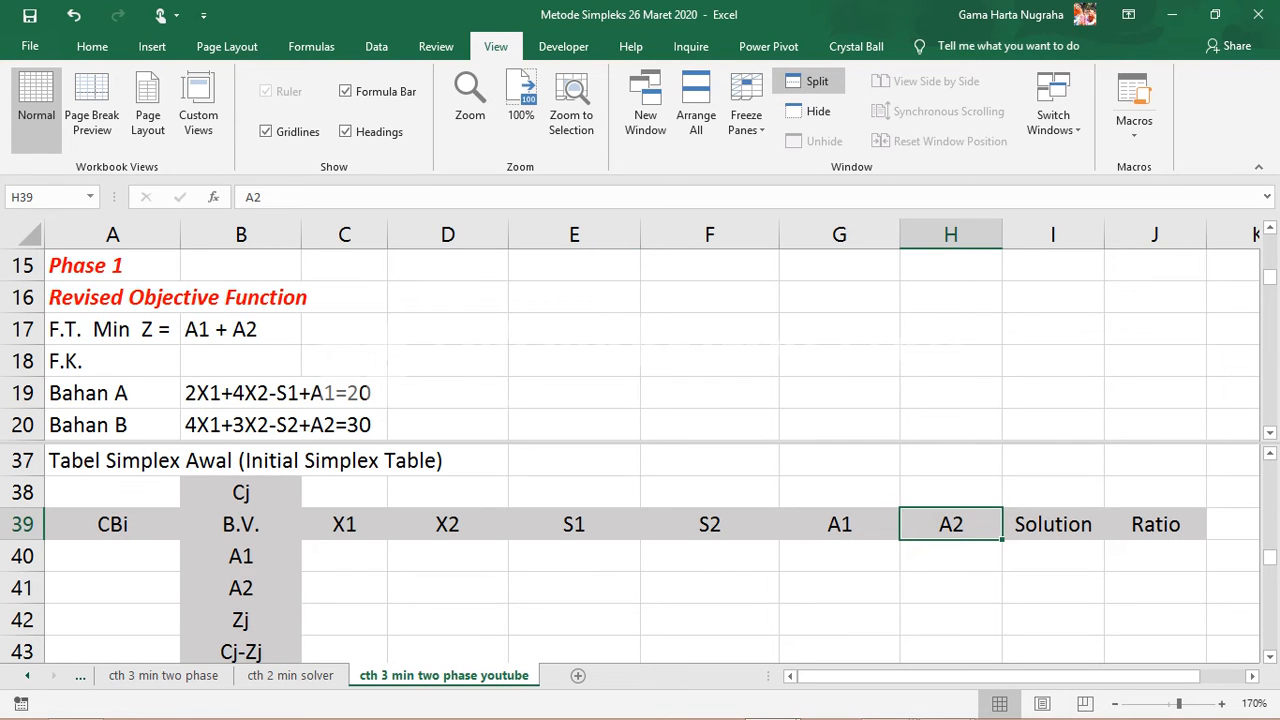
pyautogui.click(112, 329)
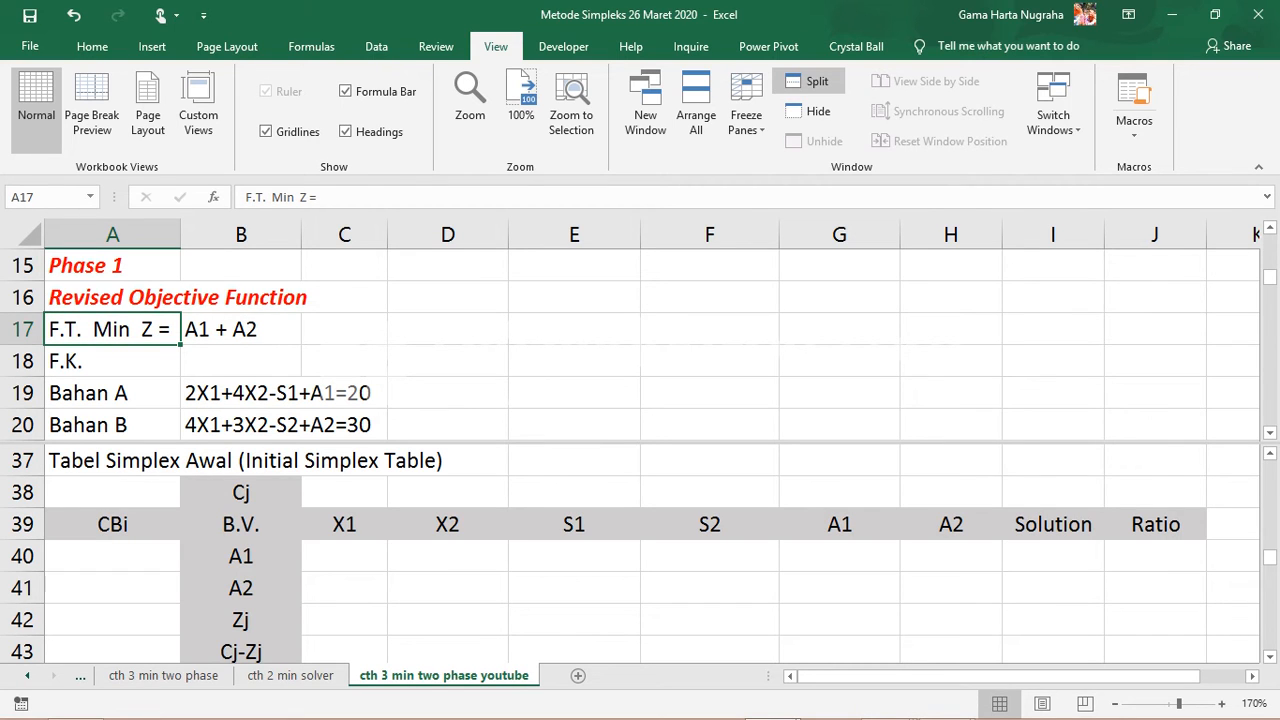
pyautogui.click(241, 329)
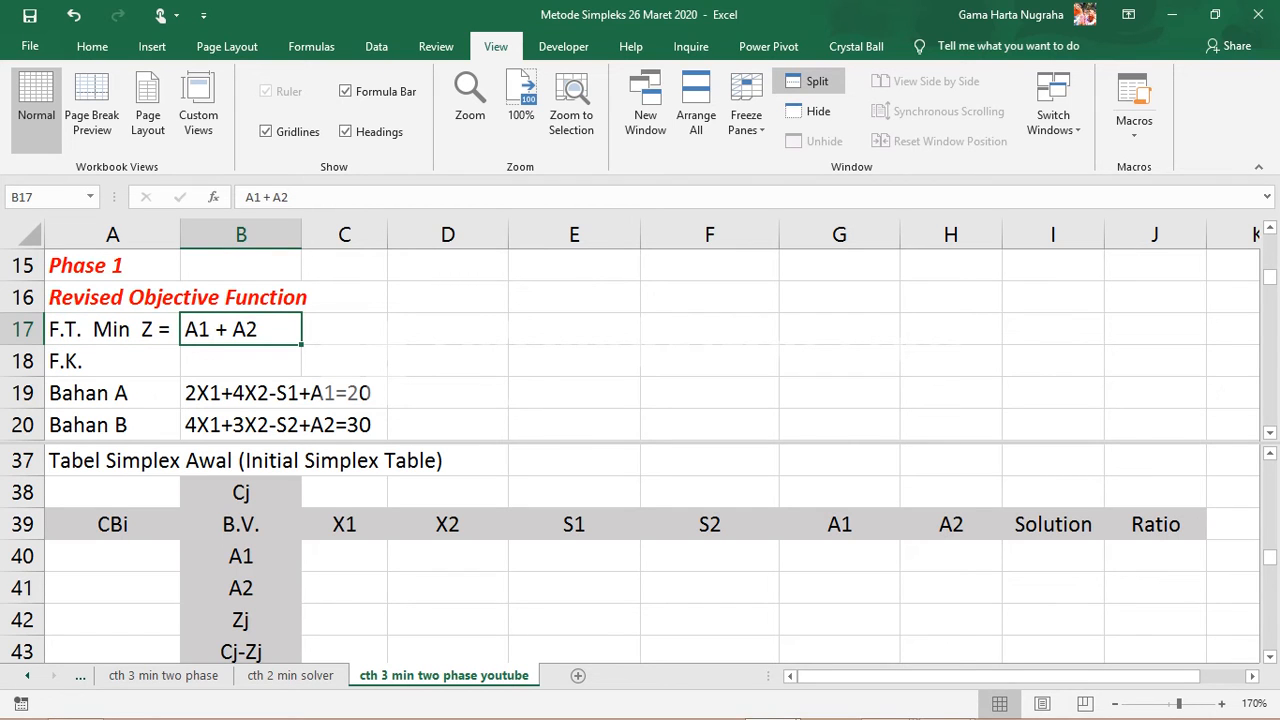
# Enter 0 as the Cj coefficient of X1 in C38 and fill it across to S2 in F38.
pyautogui.click(344, 492)
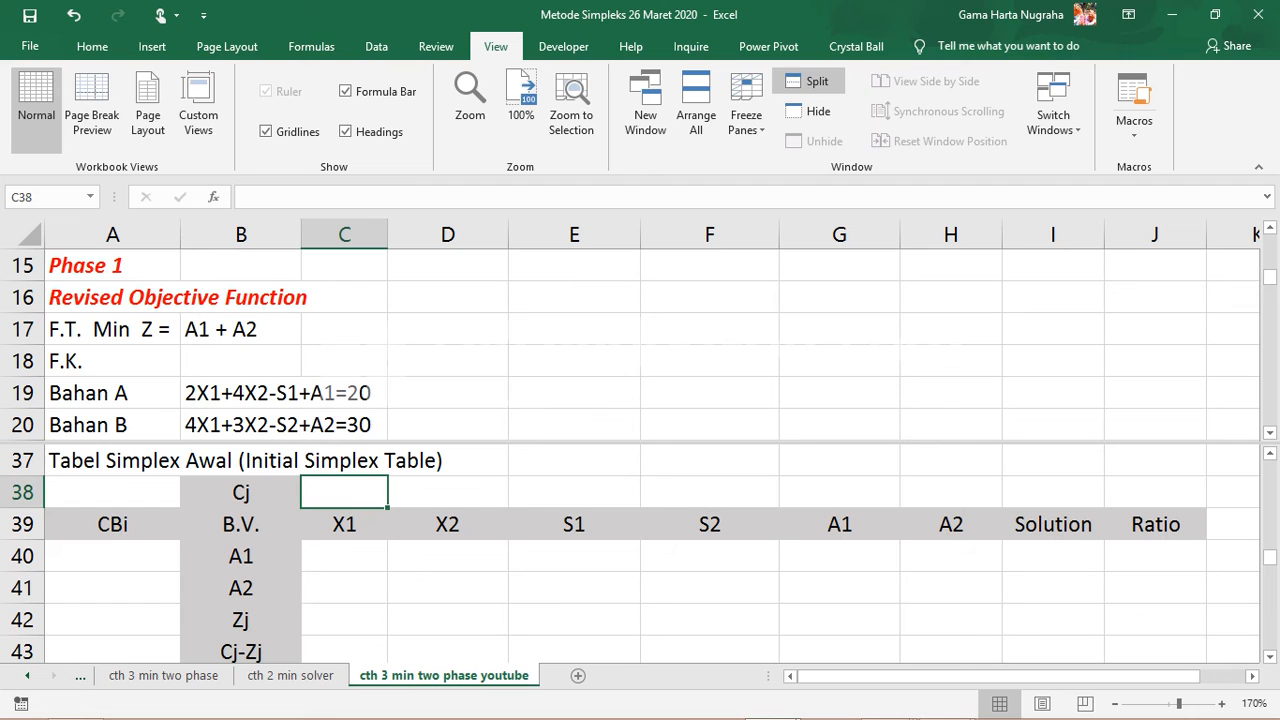
pyautogui.write('0')
pyautogui.moveTo(388, 508); pyautogui.dragTo(645, 508)
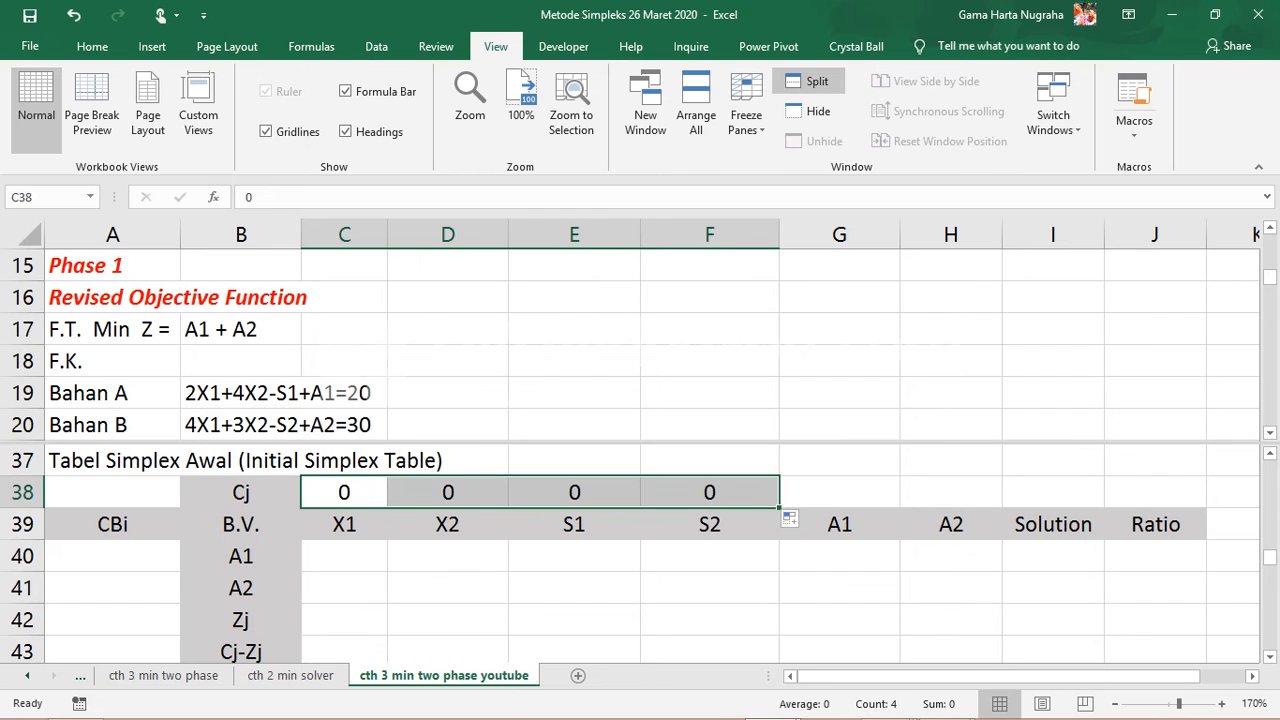
# Enter 1 as the Cj coefficient for both A1 in G38 and A2 in H38.
pyautogui.click(839, 492)
pyautogui.click(951, 492)
pyautogui.click(839, 492)
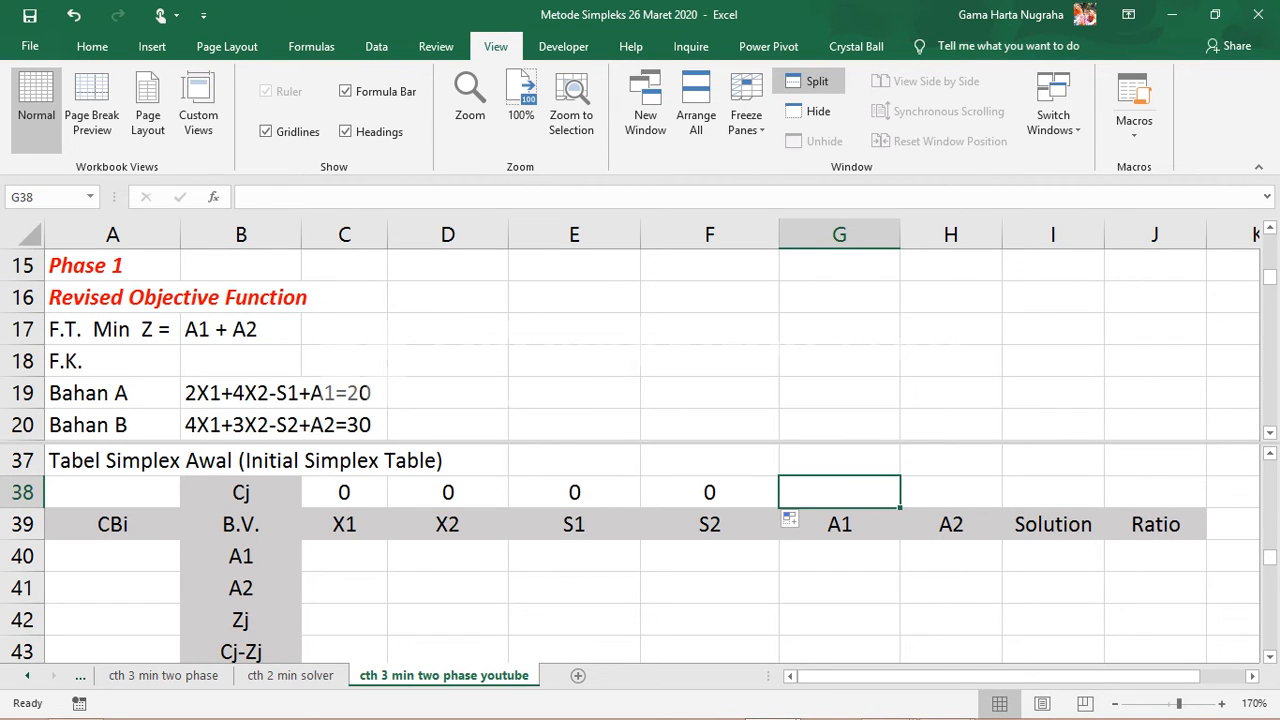
pyautogui.write('1')
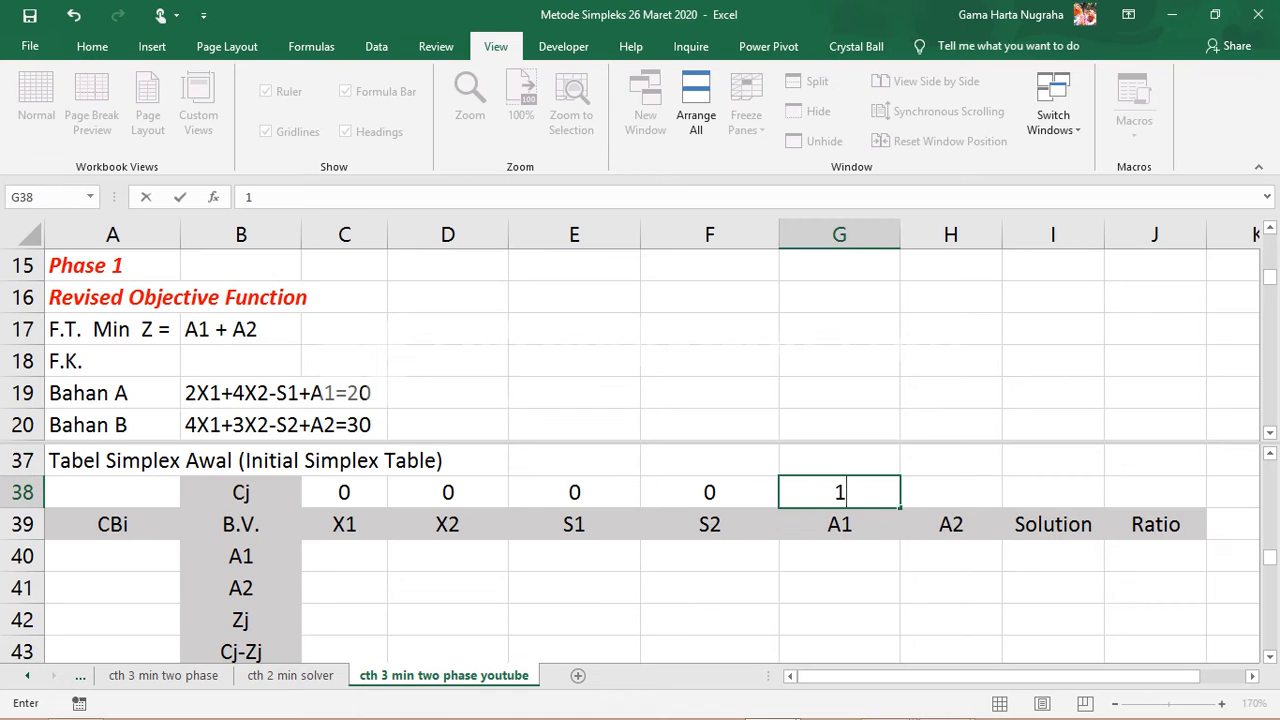
pyautogui.press('Tab')
pyautogui.write('1')
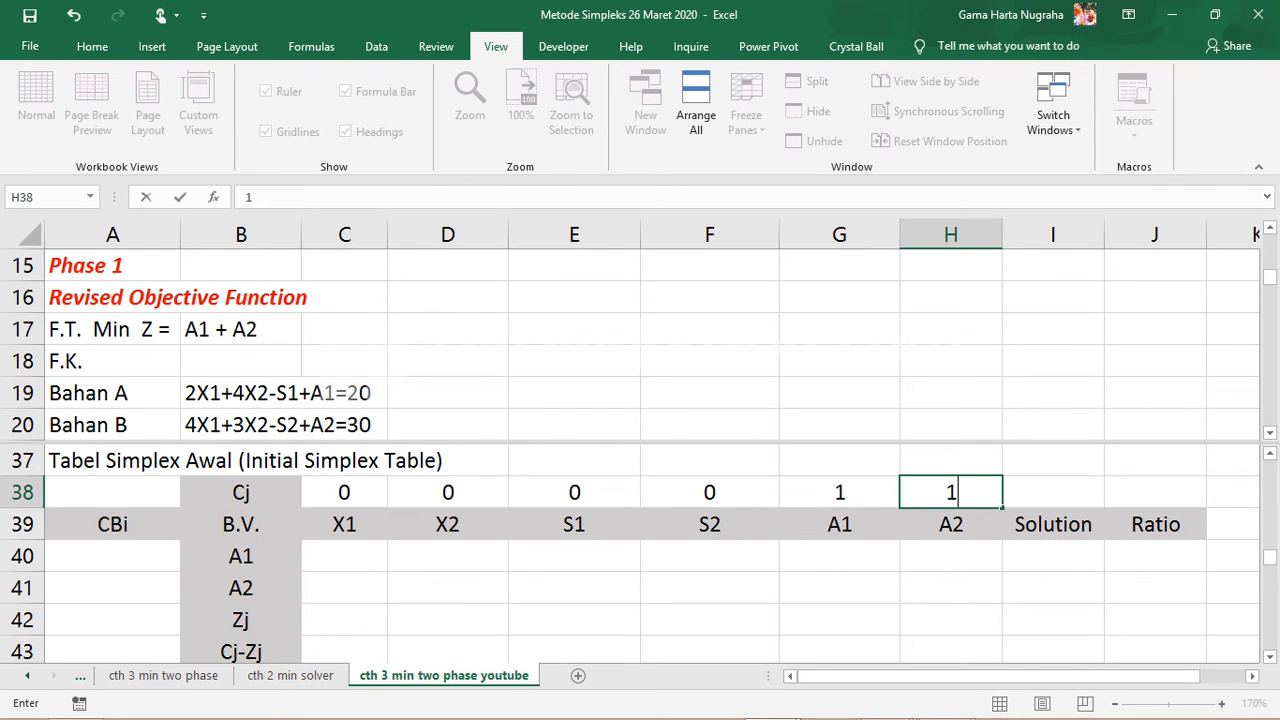
# Link the CBi values to the Cj row, with A40 referencing G38 for A1 and A41 referencing H38 for A2.
pyautogui.click(112, 556)
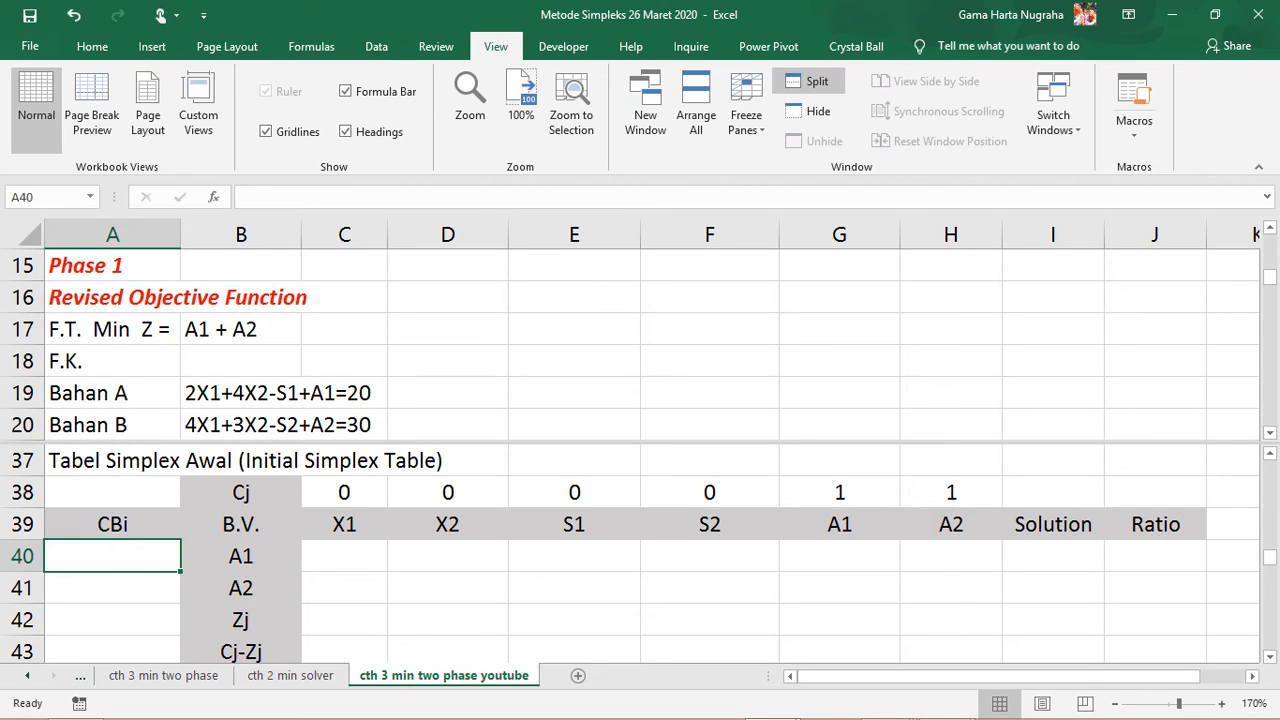
pyautogui.write('=')
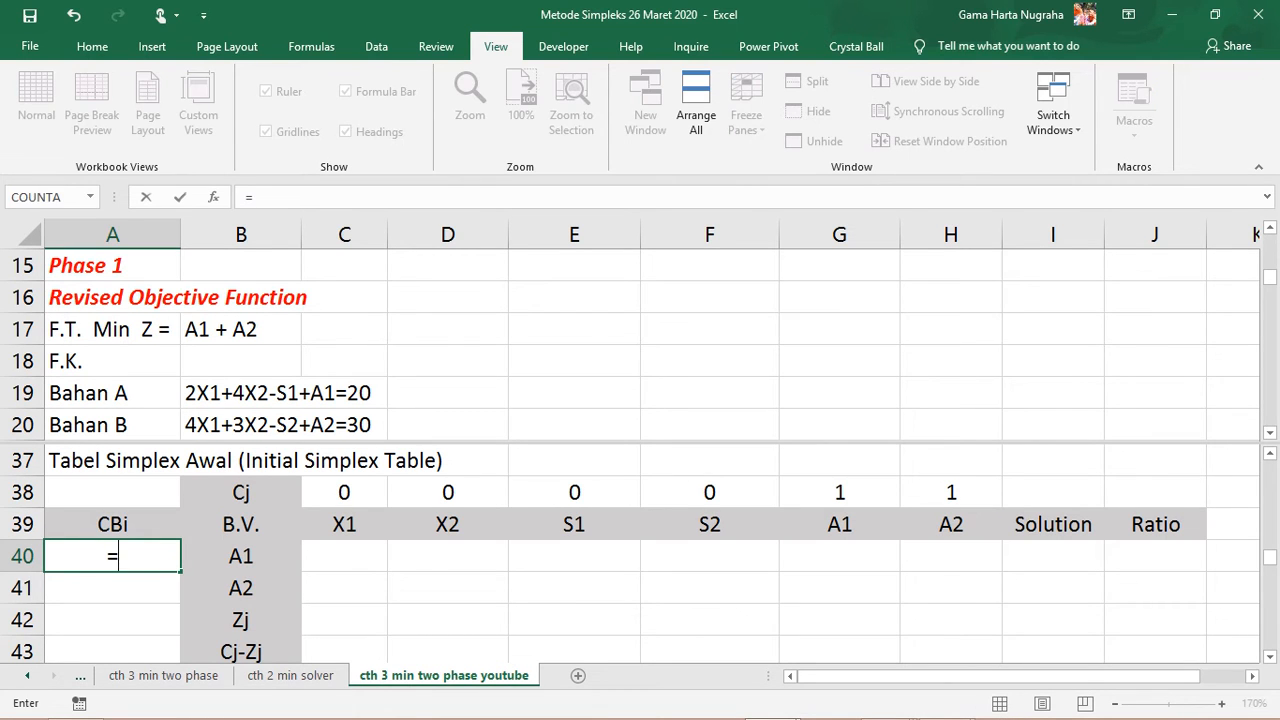
pyautogui.click(839, 492)
pyautogui.press('Return')
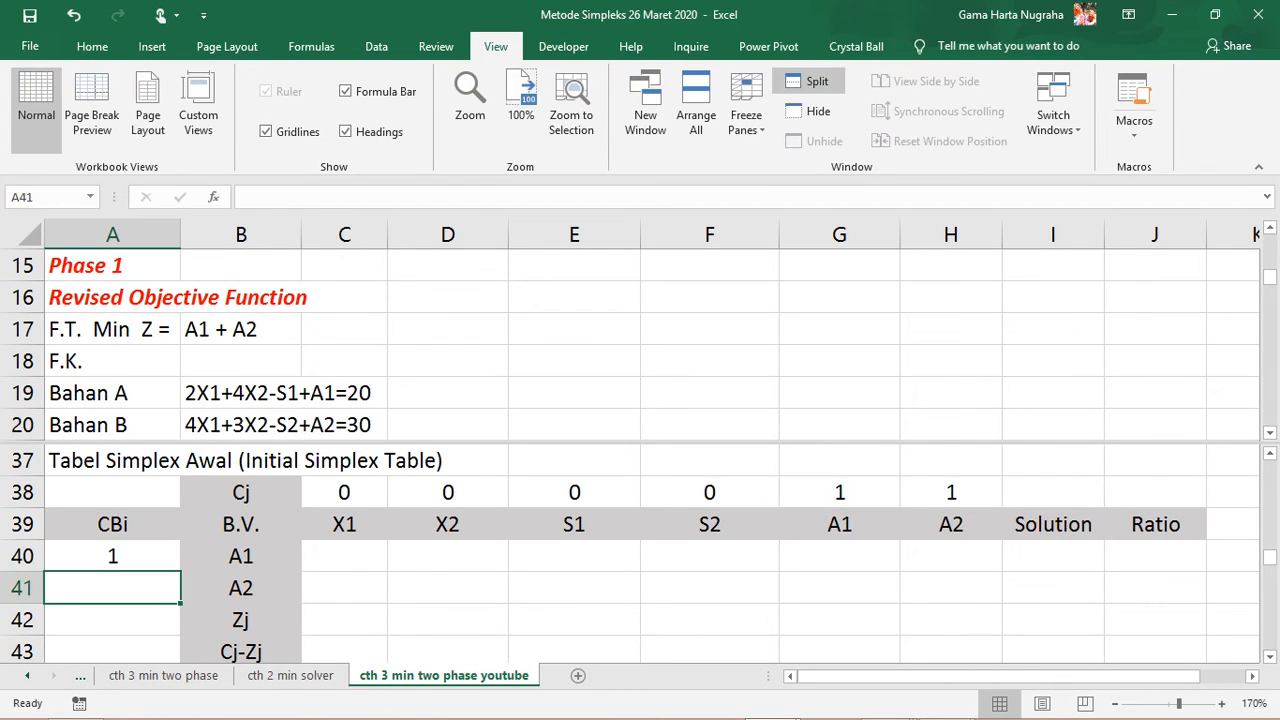
pyautogui.write('=')
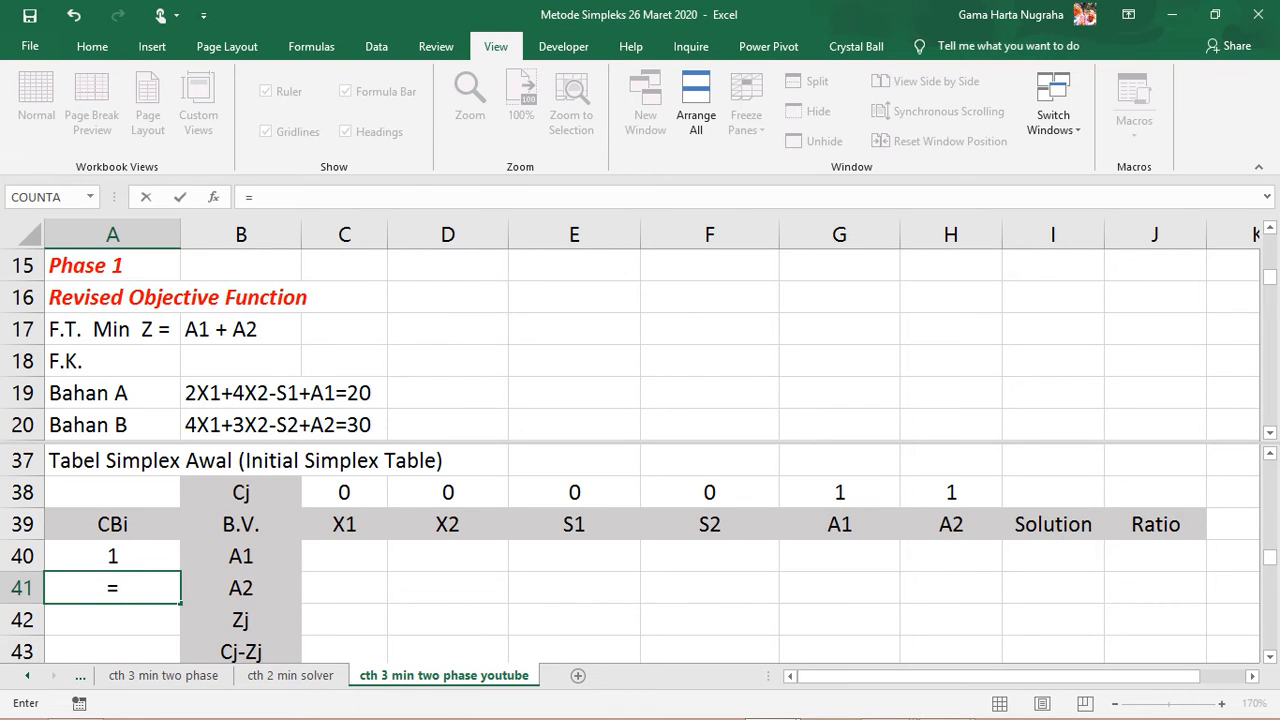
pyautogui.click(951, 492)
pyautogui.press('Return')
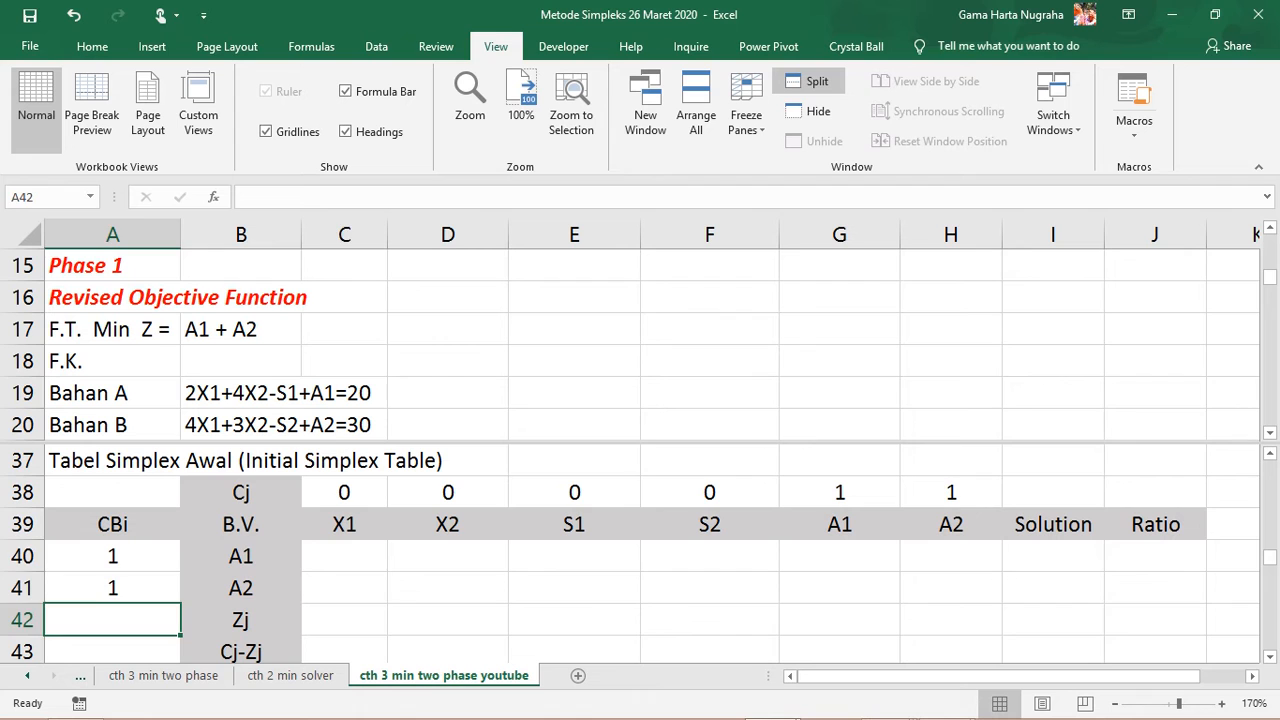
# Enter the Bahan A coefficients 2, 4 and -1 for X1, X2 and S1 in the A1 row, cells C40 to E40.
pyautogui.click(344, 556)
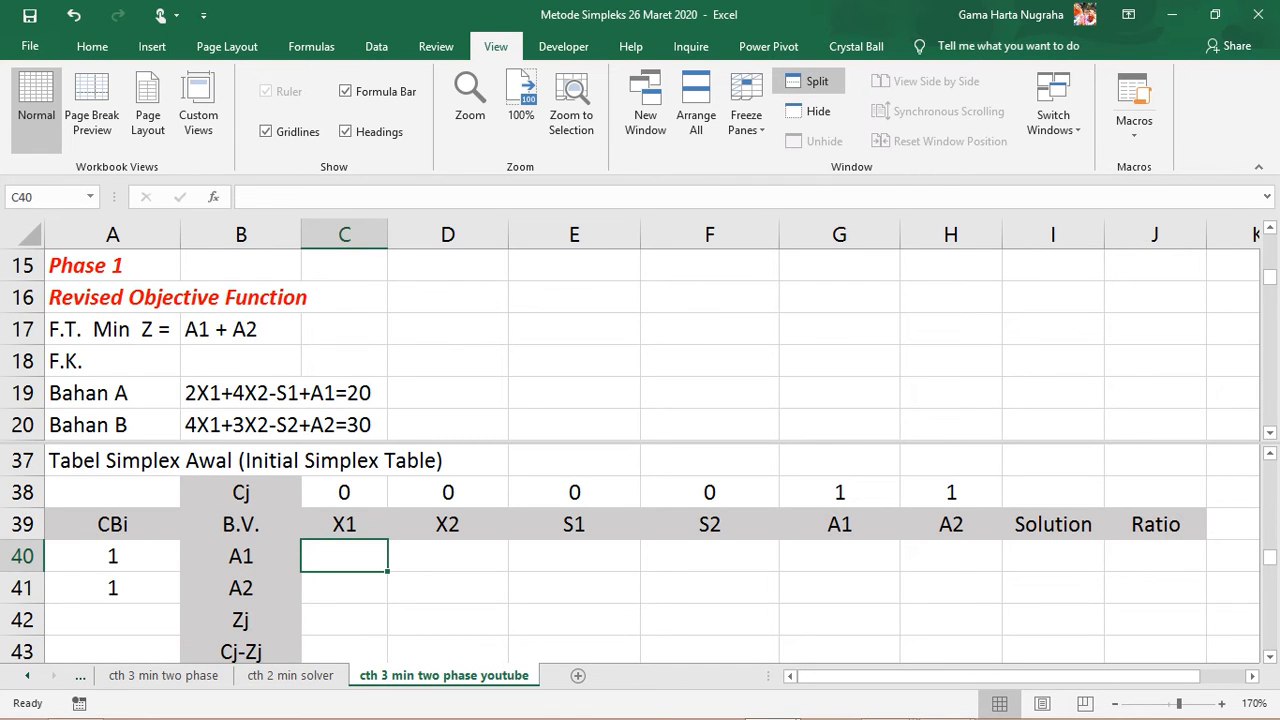
pyautogui.moveTo(344, 556); pyautogui.dragTo(951, 556)
pyautogui.click(344, 556)
pyautogui.write('2')
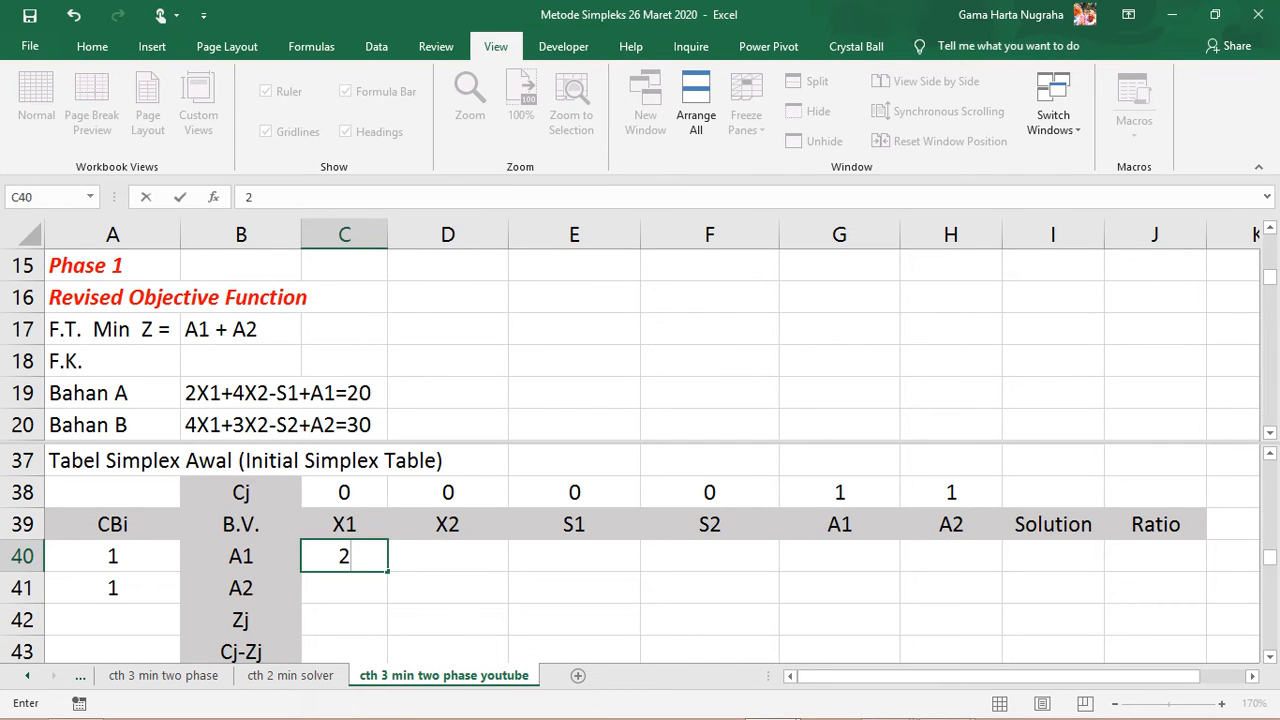
pyautogui.press('Tab')
pyautogui.write('4')
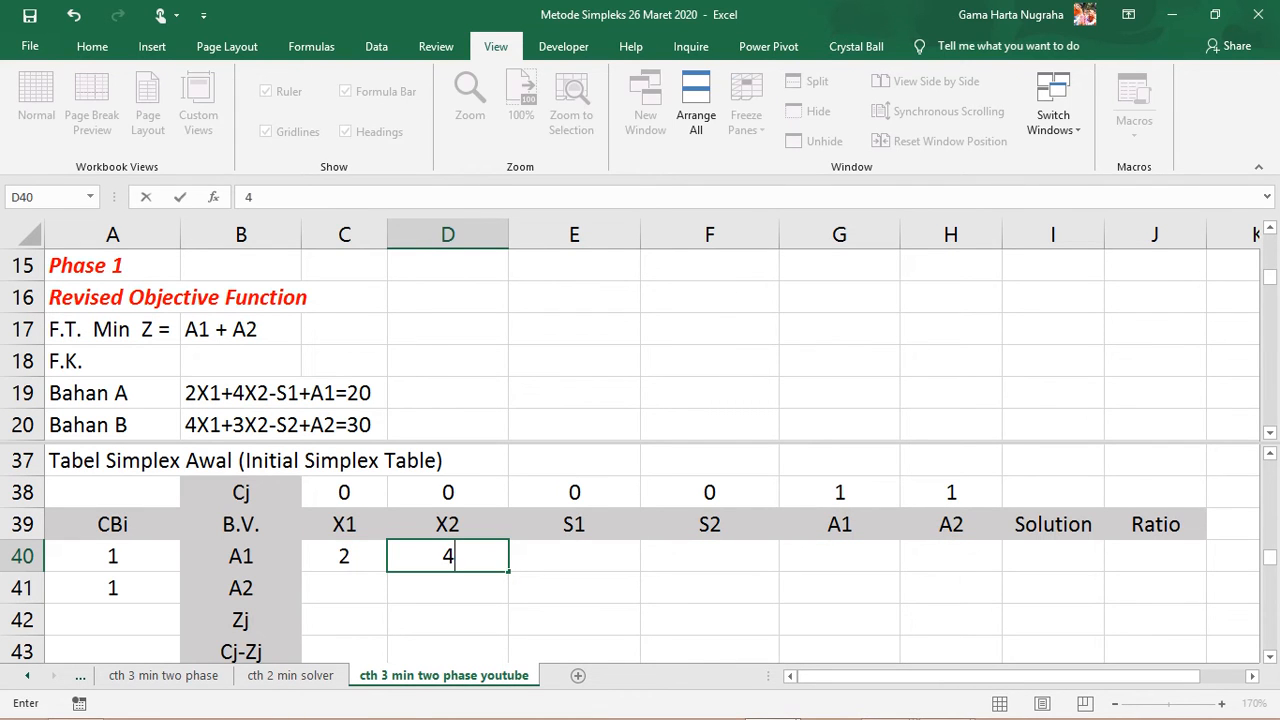
pyautogui.press('Tab')
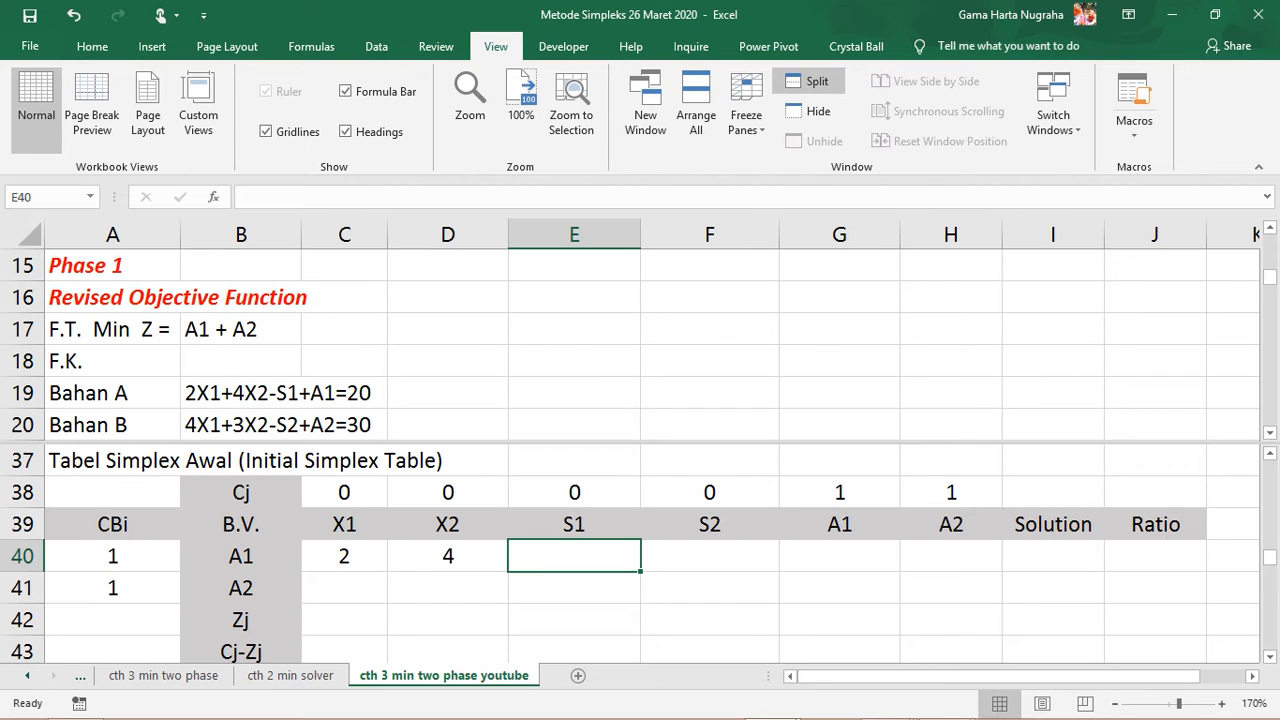
pyautogui.write('-1')
pyautogui.press('Return')
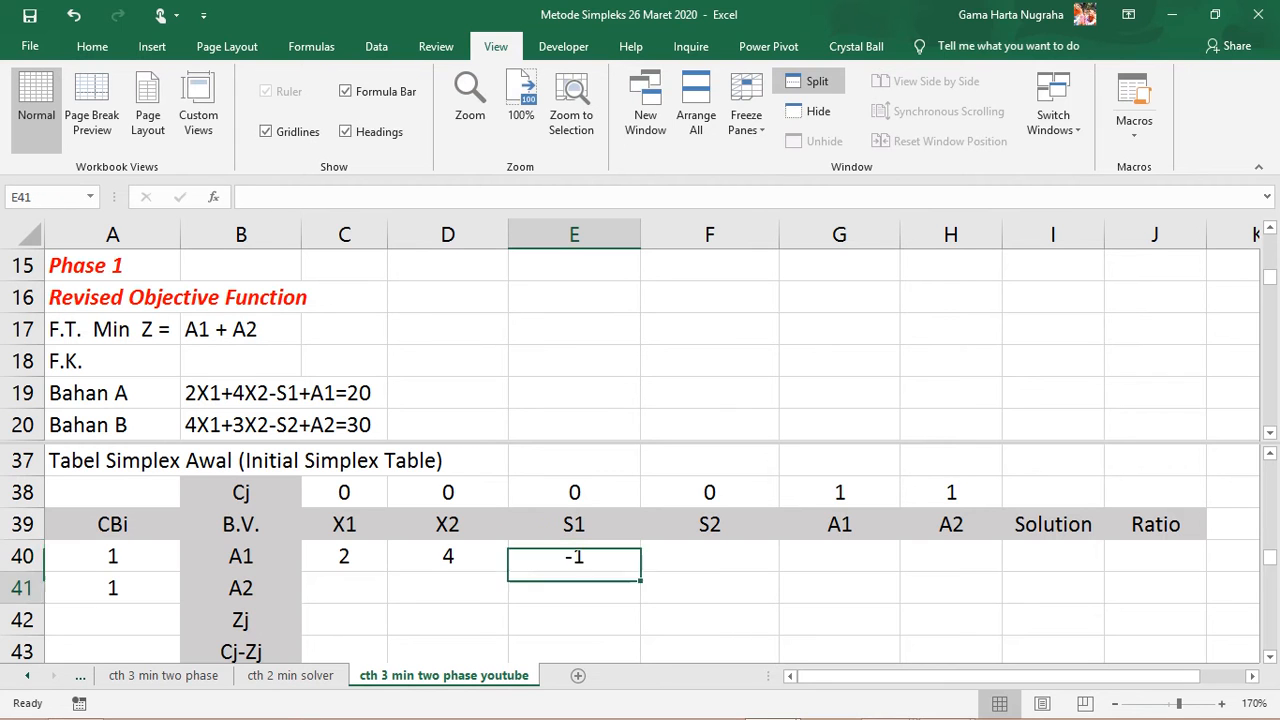
# Complete the A1 row with 0 for S2, 1 for A1, 0 for A2 and 20 as the solution in F40 to I40.
pyautogui.click(709, 556)
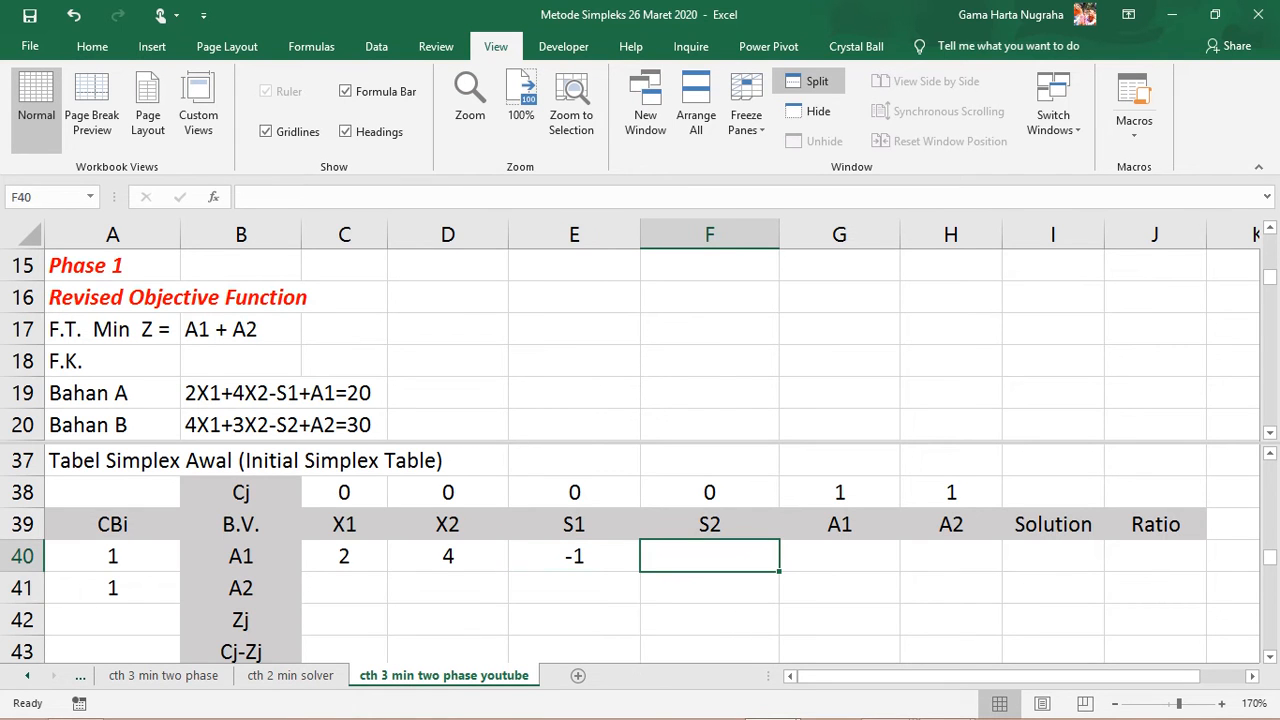
pyautogui.write('0')
pyautogui.press('Tab')
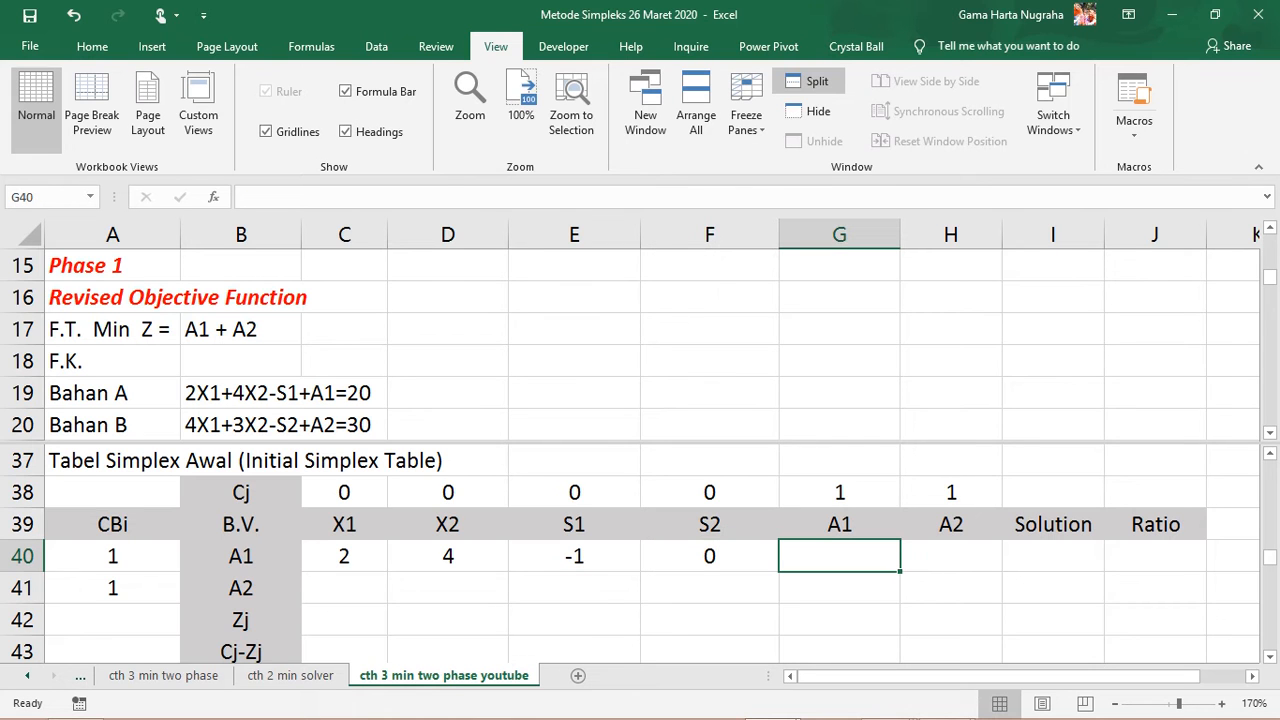
pyautogui.write('1')
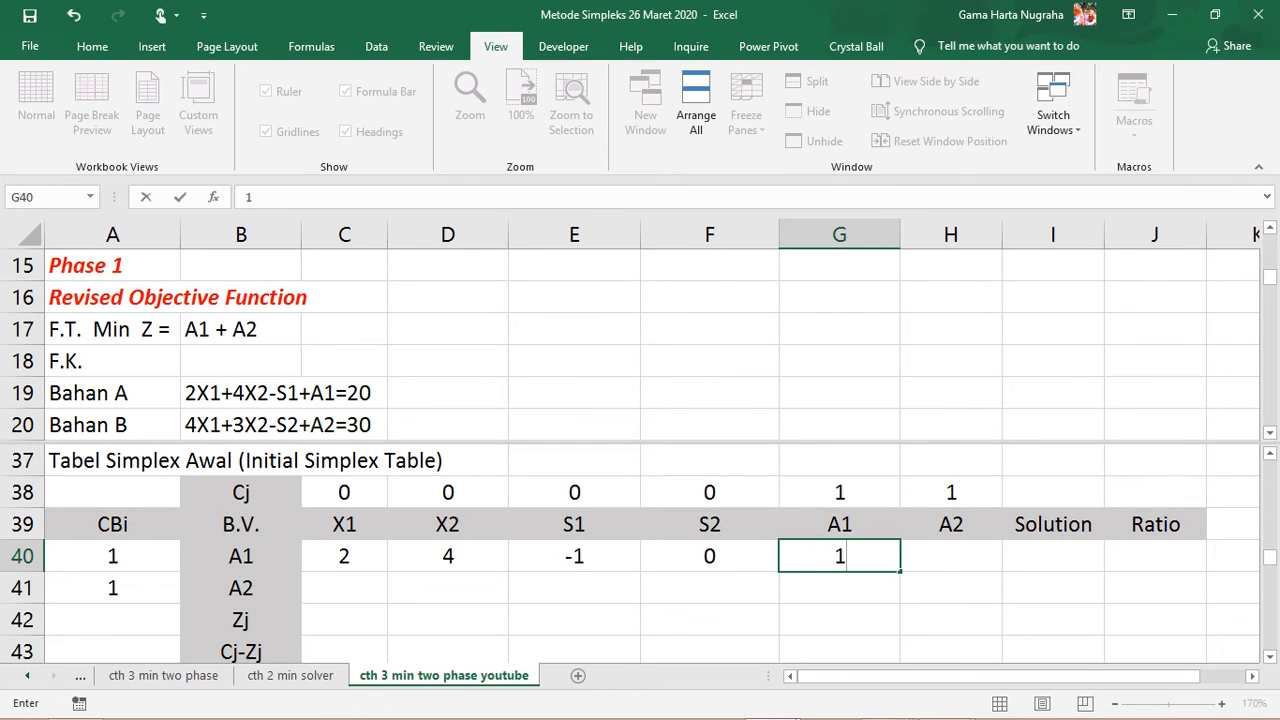
pyautogui.press('Tab')
pyautogui.write('0')
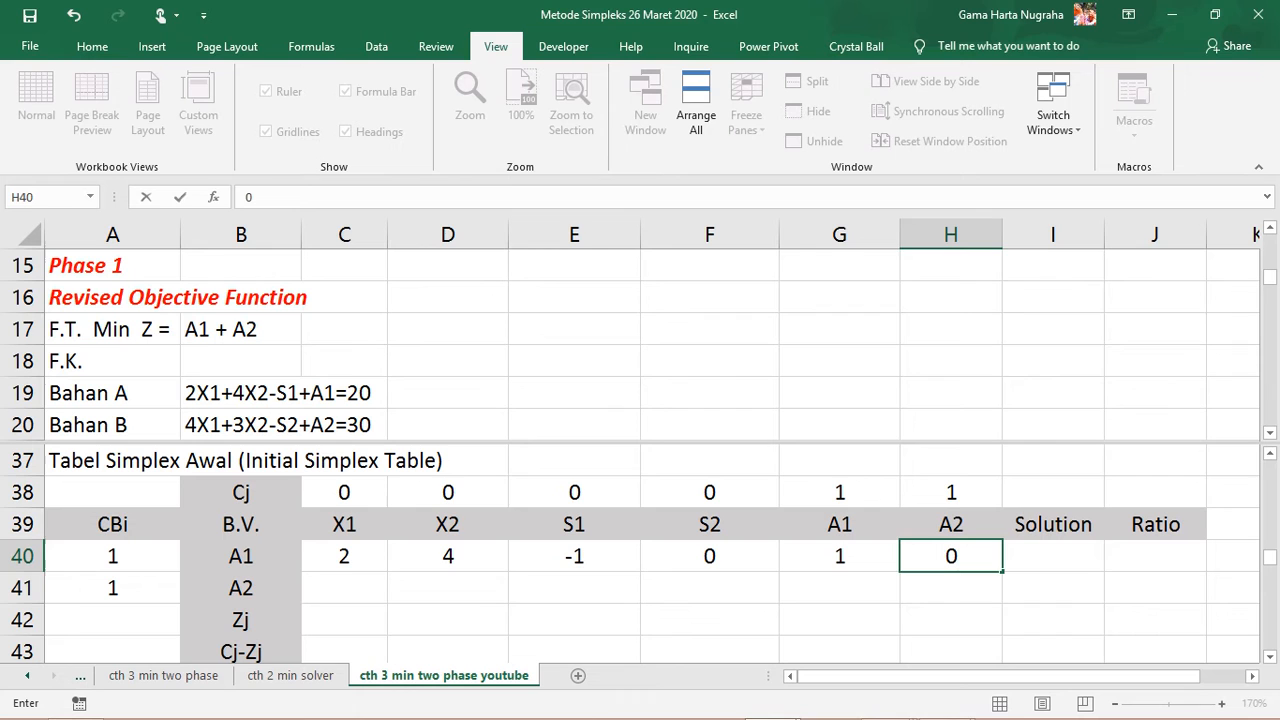
pyautogui.press('Tab')
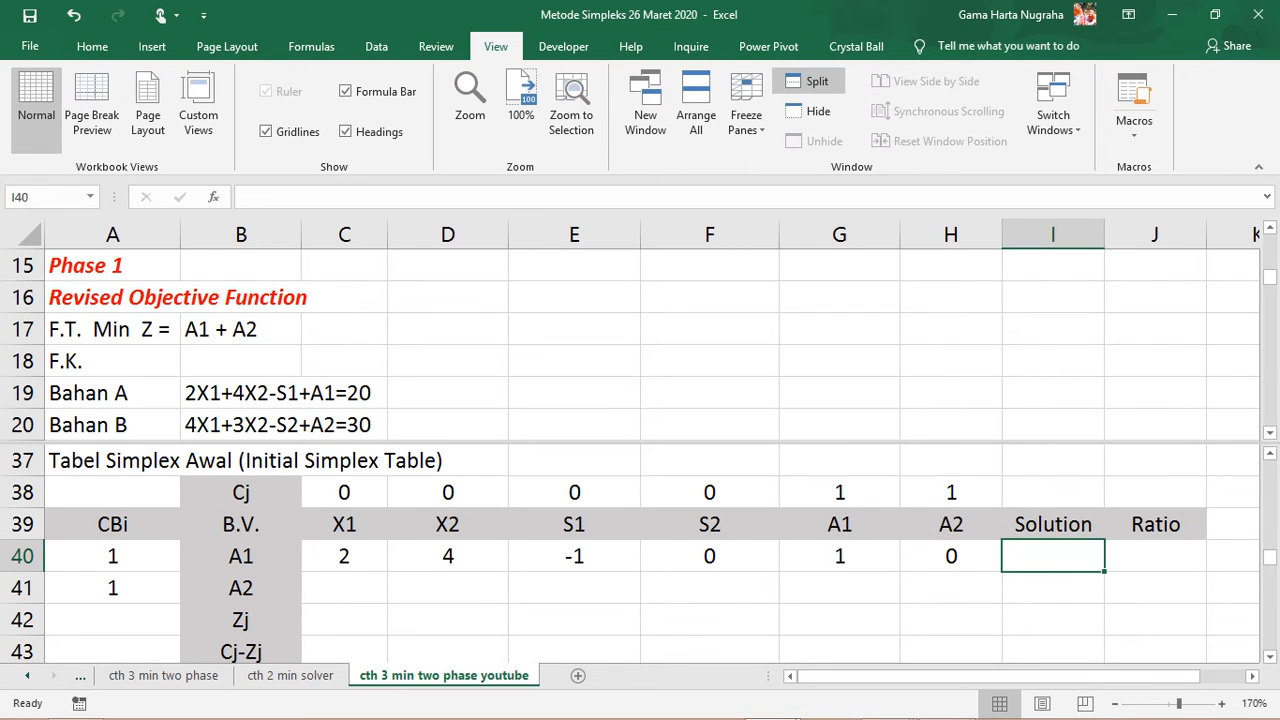
pyautogui.write('20')
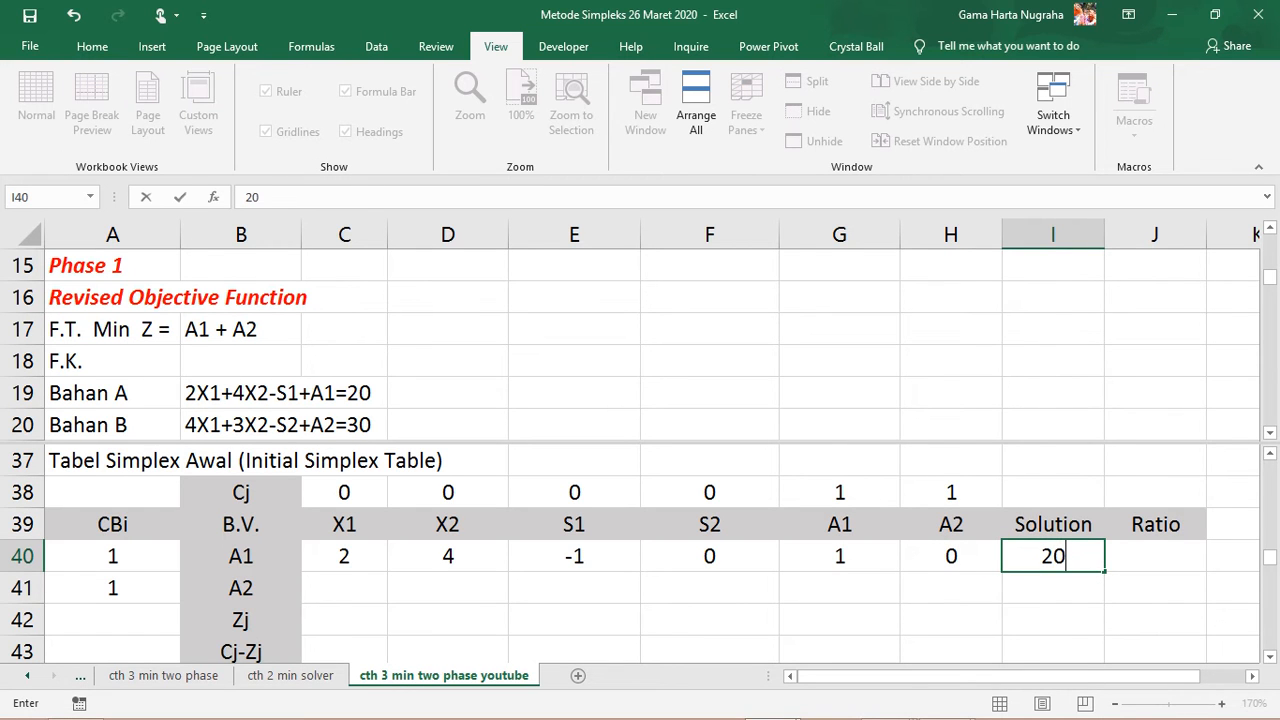
pyautogui.press('Return')
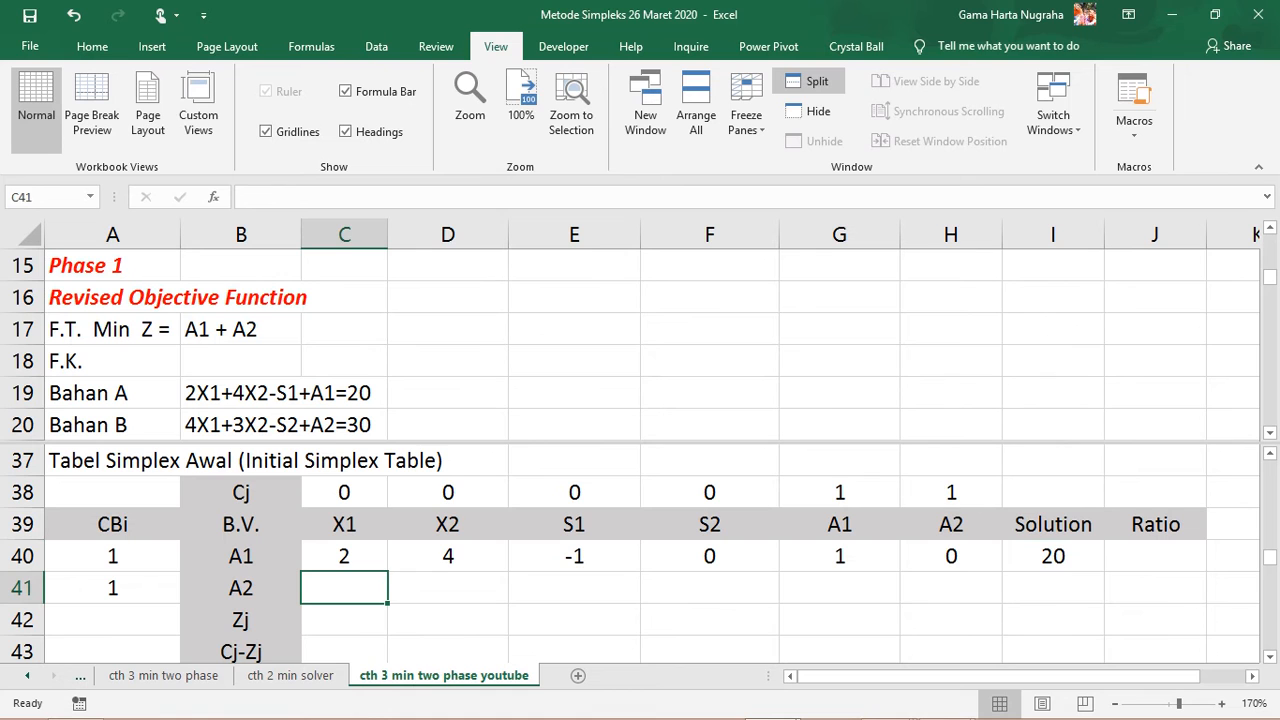
# Enter the Bahan B coefficients 4, 3 and 0 for X1, X2 and S1 in the A2 row, cells C41 to E41.
pyautogui.write('4')
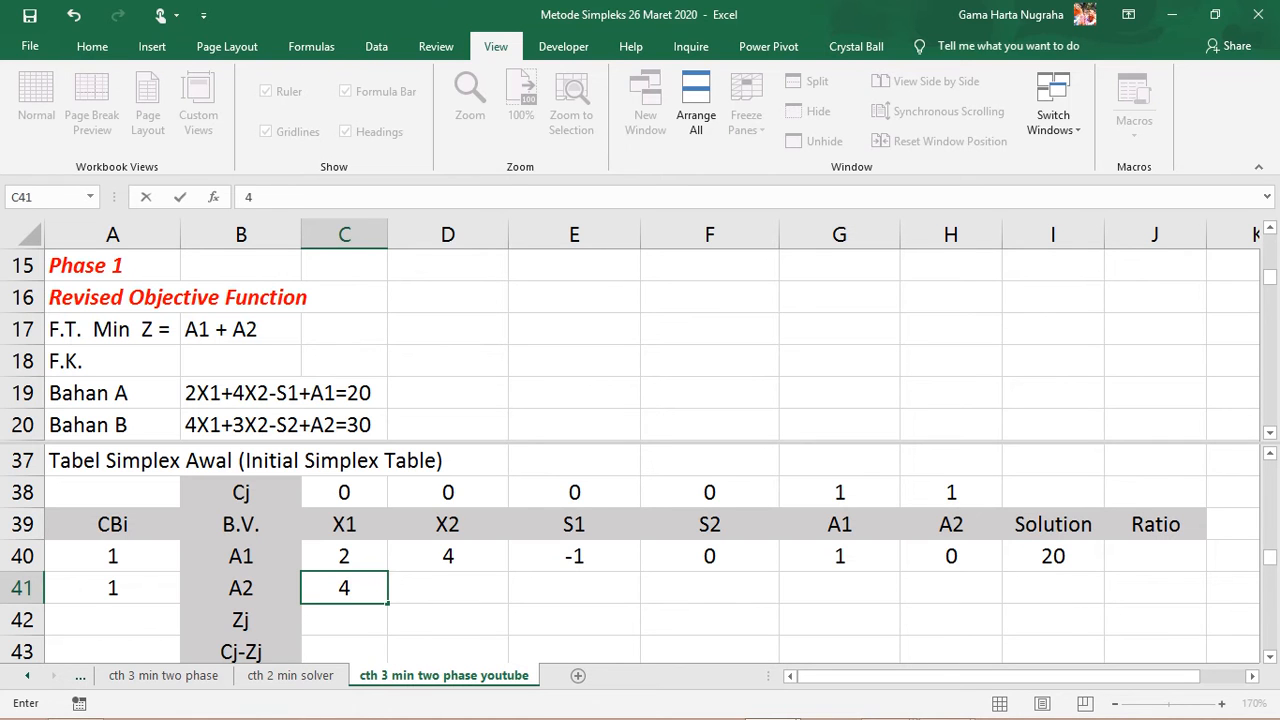
pyautogui.press('Tab')
pyautogui.write('3')
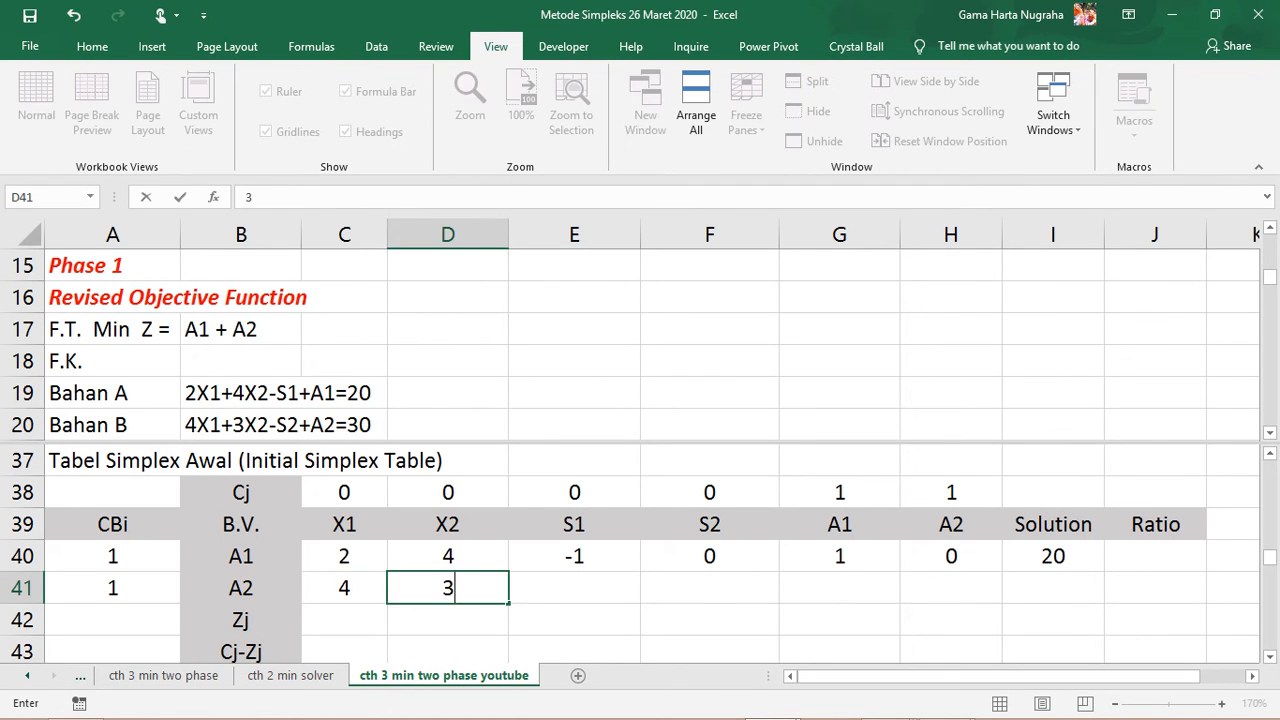
pyautogui.press('Tab')
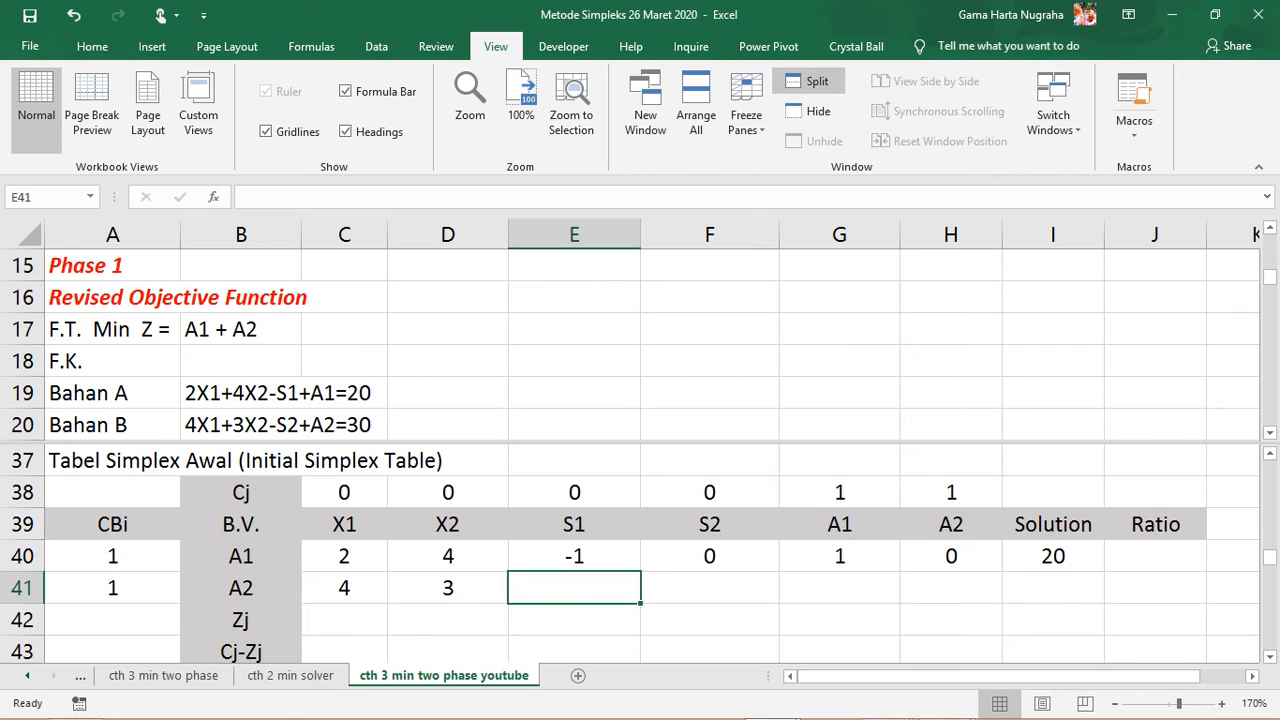
pyautogui.write('0')
pyautogui.press('Tab')
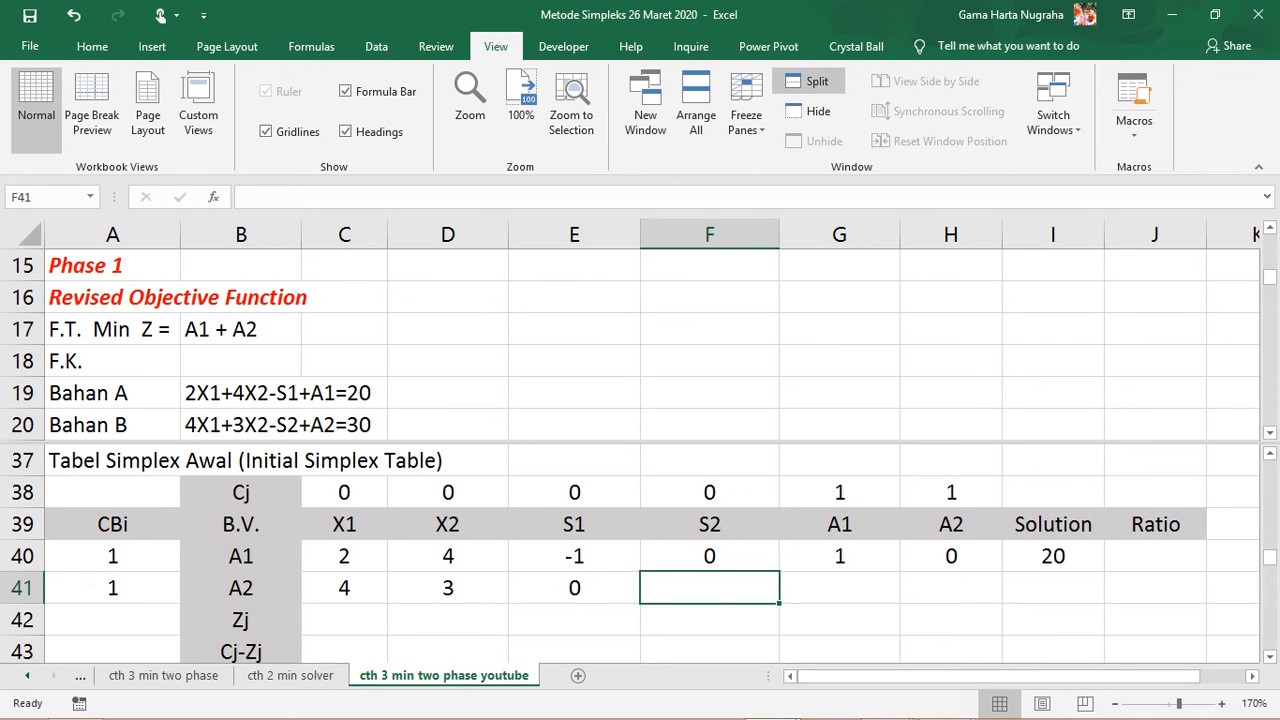
# Complete the A2 row with -1 for S2, 0 for A1, 1 for A2 and 30 as the solution in F41 to I41.
pyautogui.write('-1')
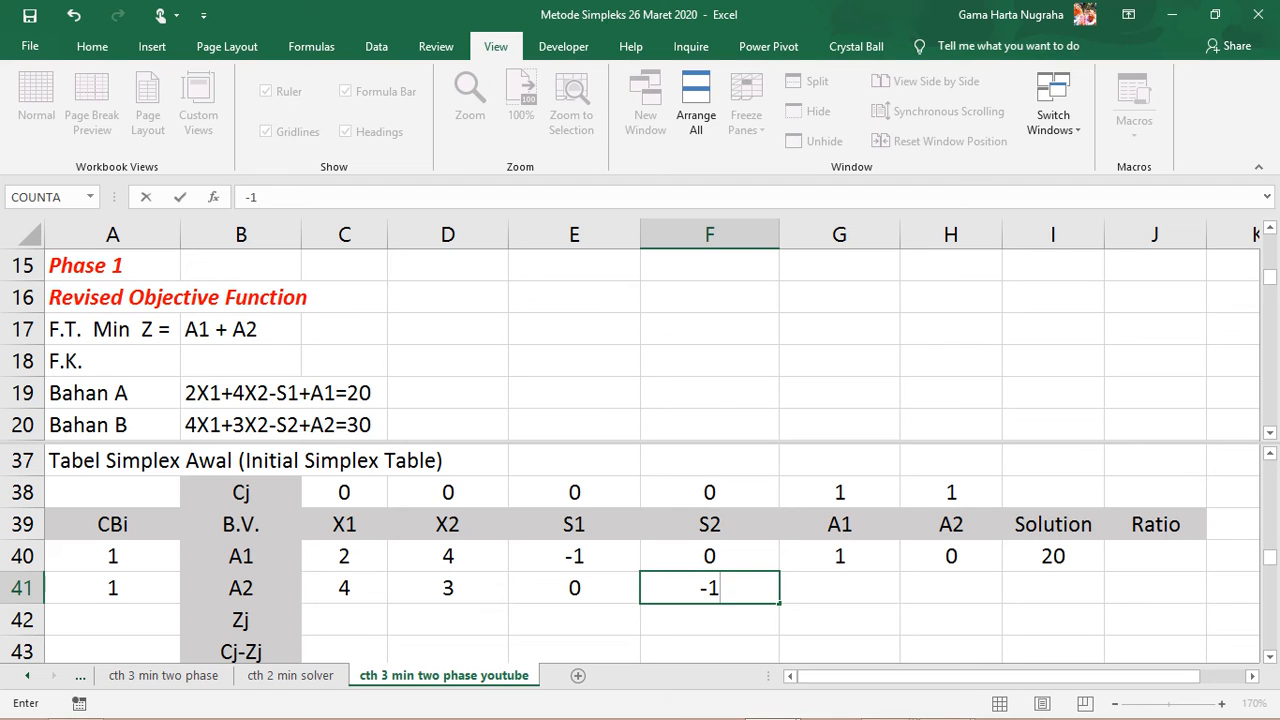
pyautogui.press('Tab')
pyautogui.write('0')
pyautogui.press('Tab')
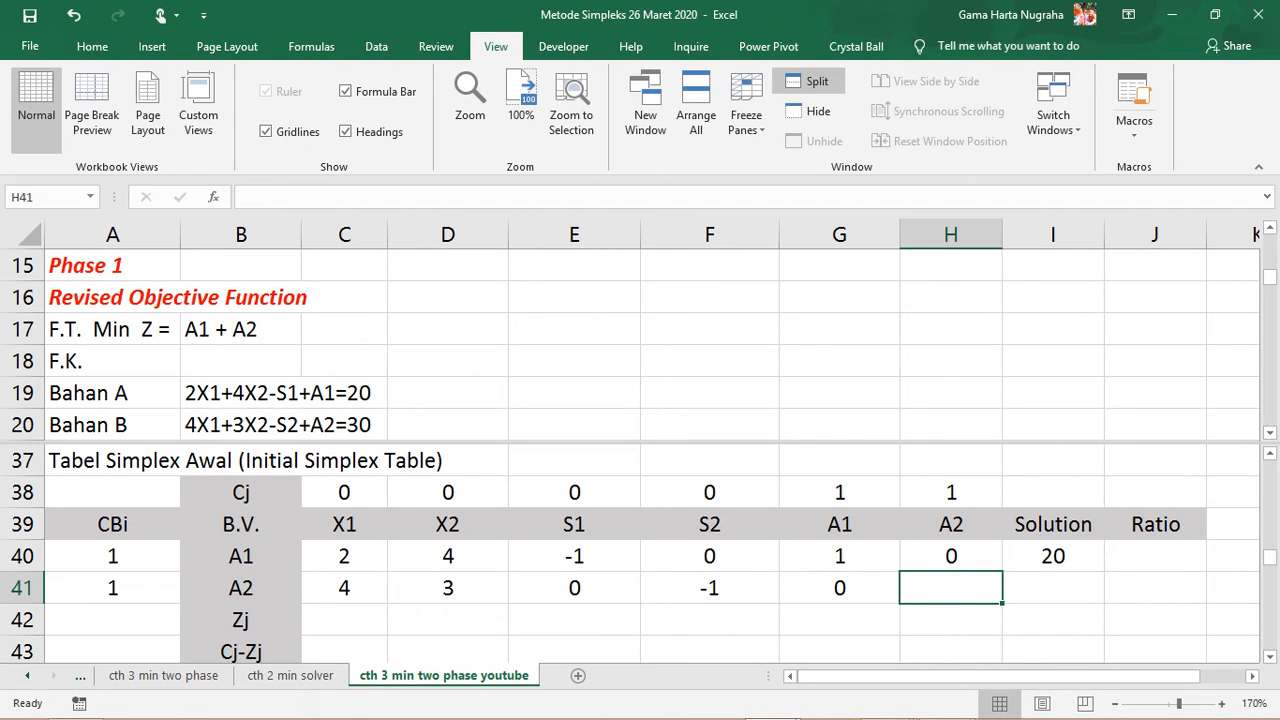
pyautogui.write('1')
pyautogui.press('Tab')
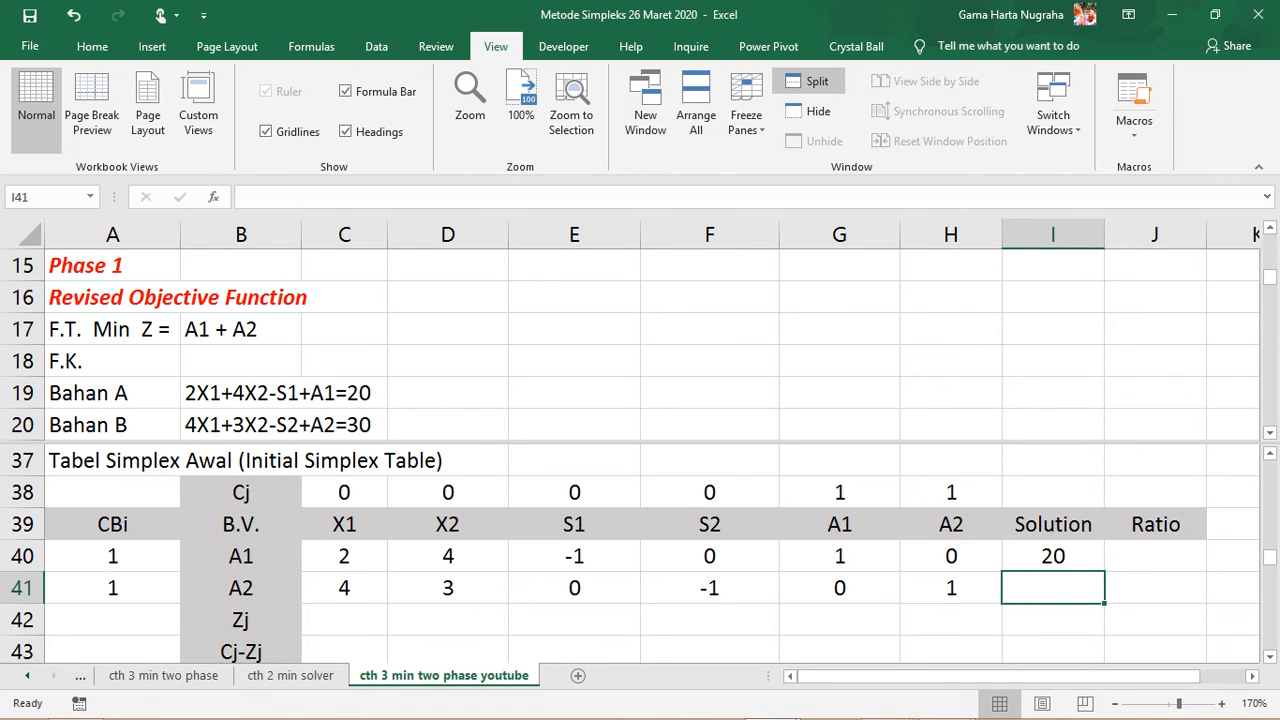
pyautogui.write('30')
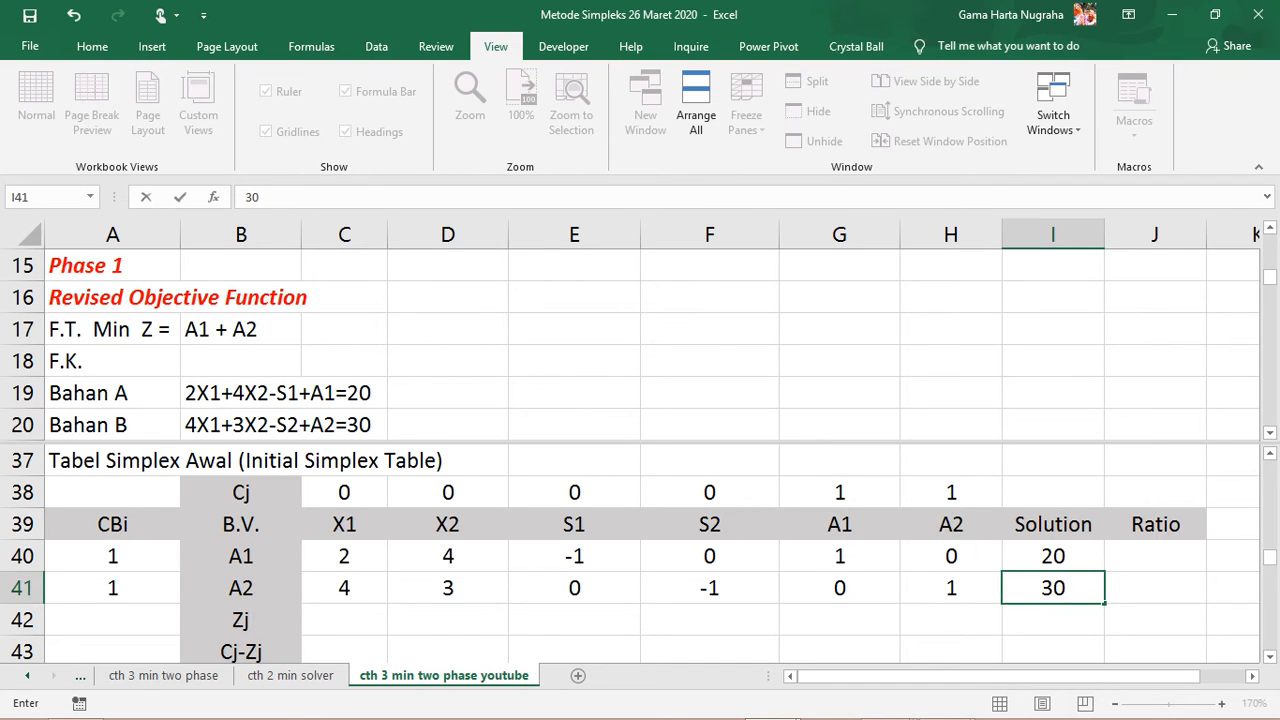
pyautogui.press('Return')
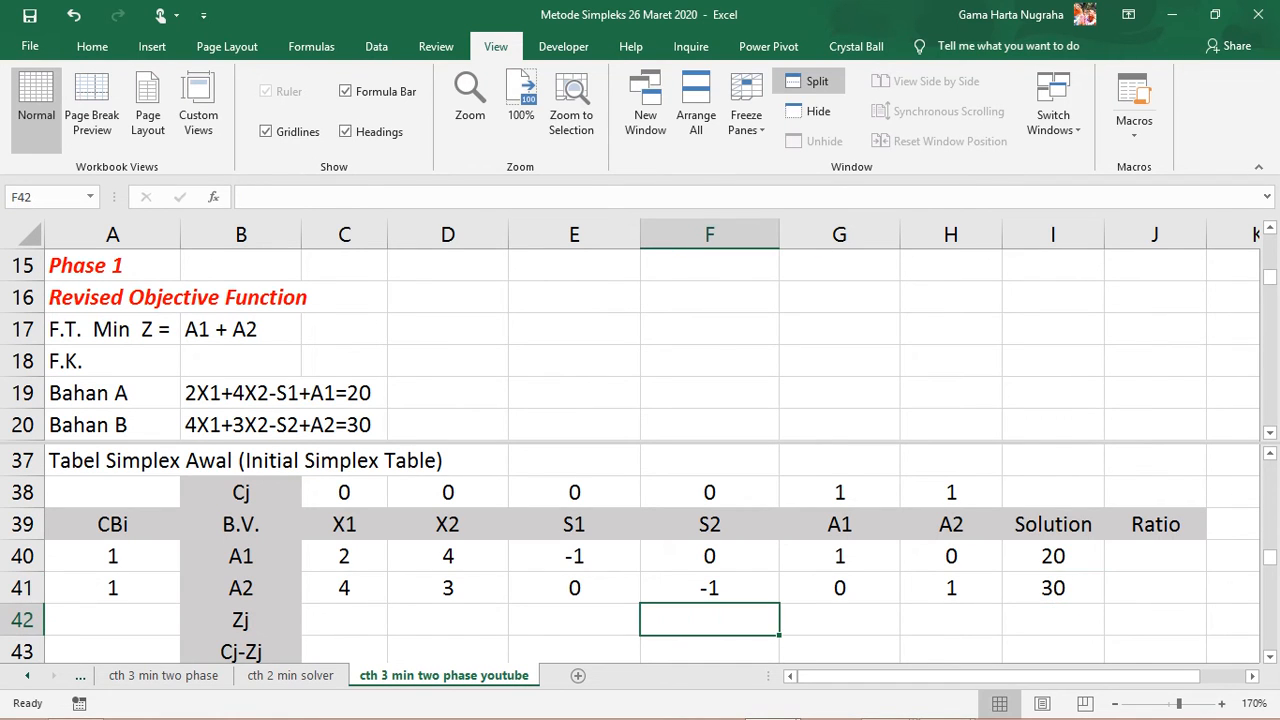
# Begin a SUMPRODUCT formula in C42 of the Zj row, with the CBi range A40:A41 as its first array.
pyautogui.click(344, 620)
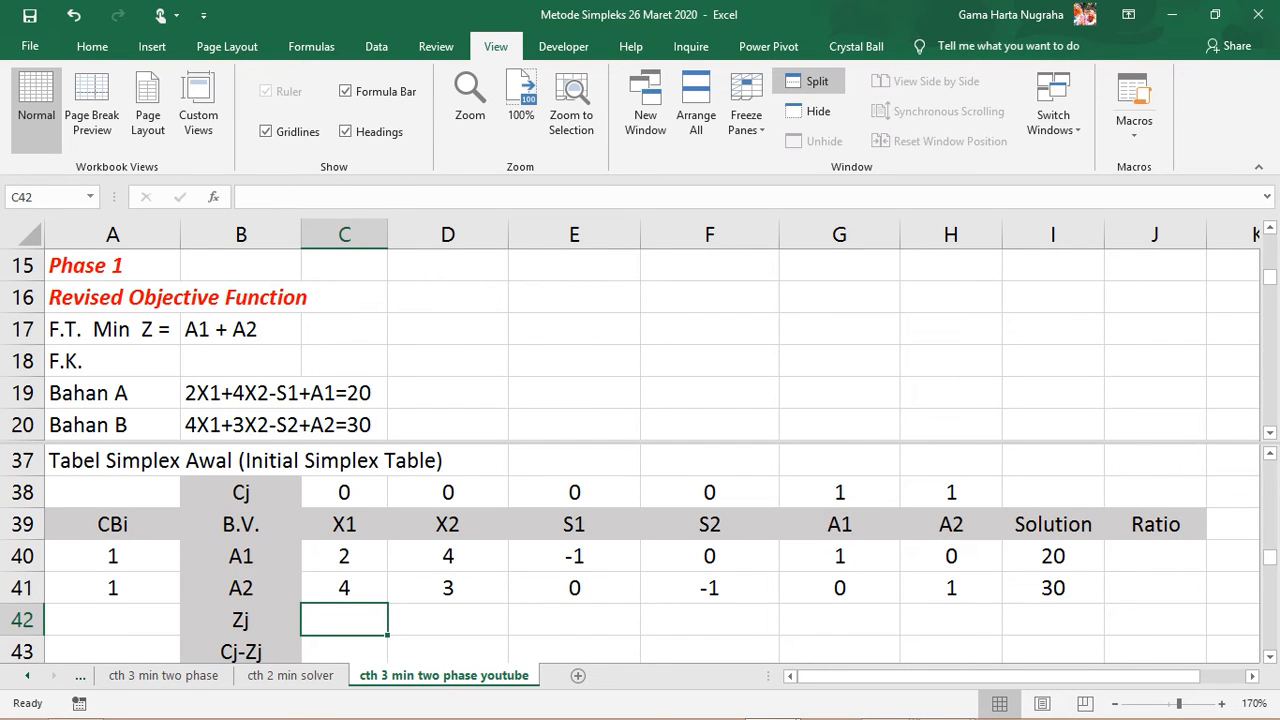
pyautogui.write('=')
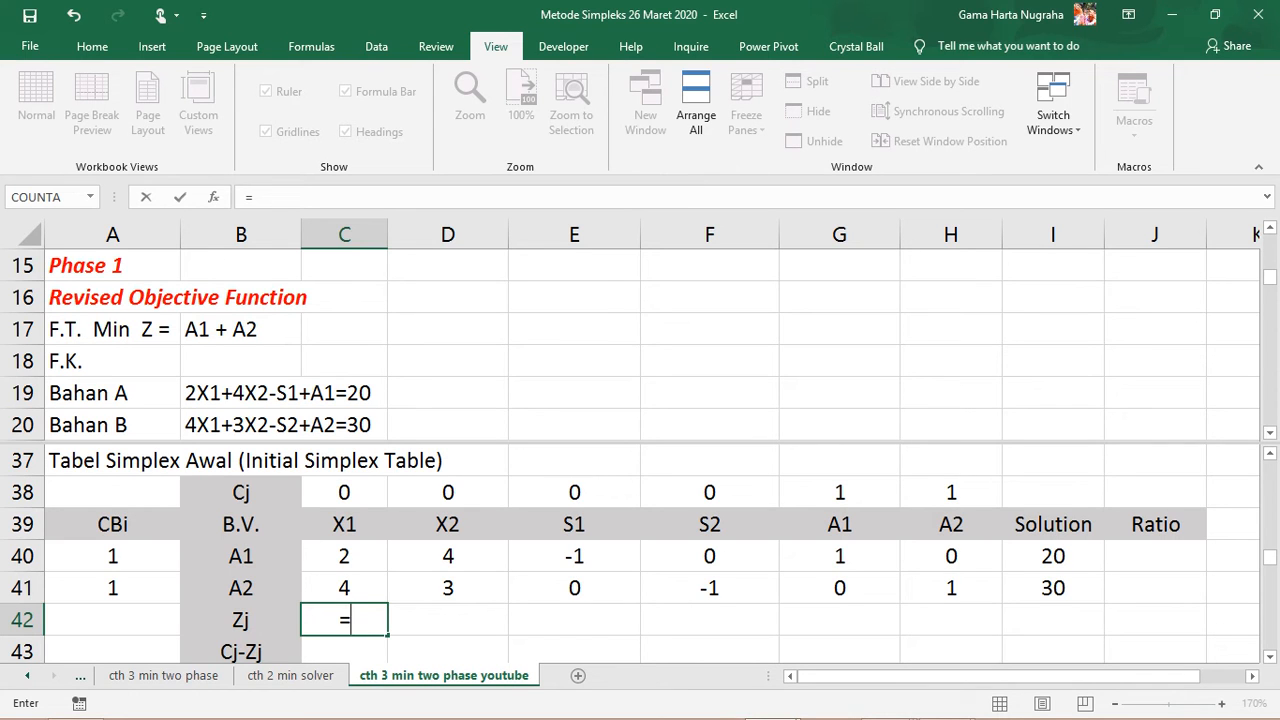
pyautogui.write('sum')
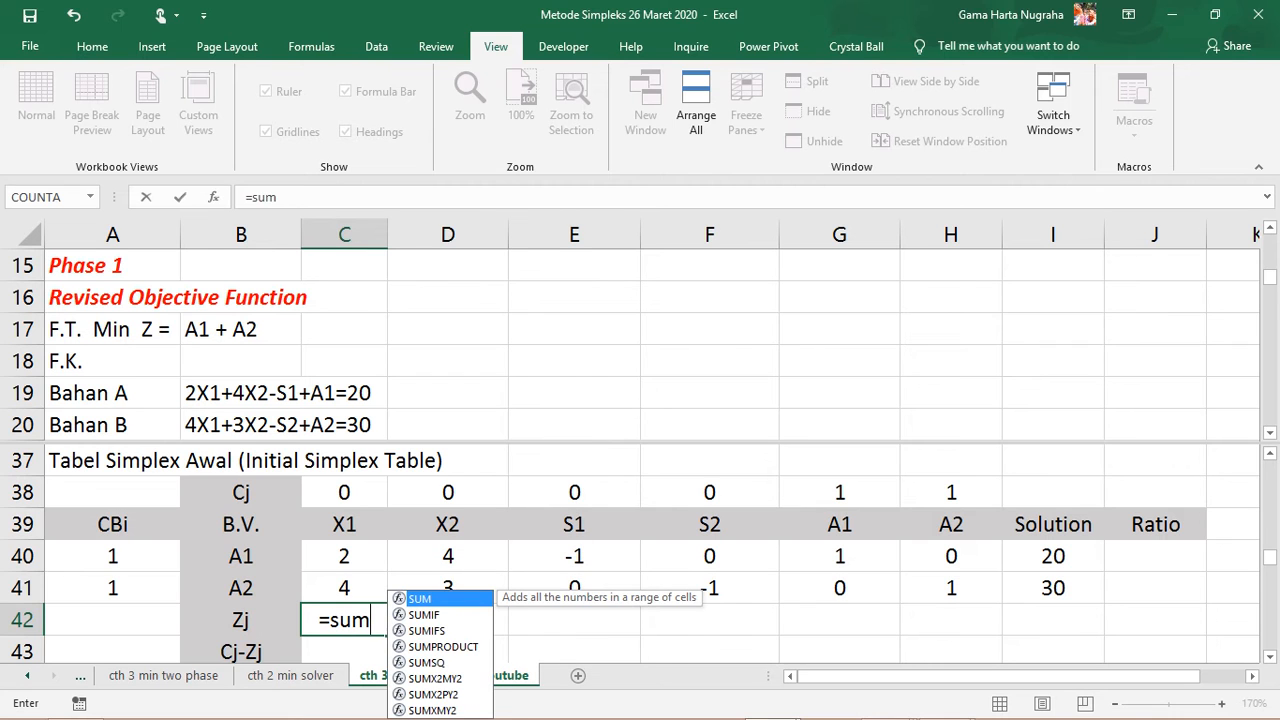
pyautogui.press('Down')
pyautogui.press('Down')
pyautogui.press('Down')
pyautogui.press('Tab')
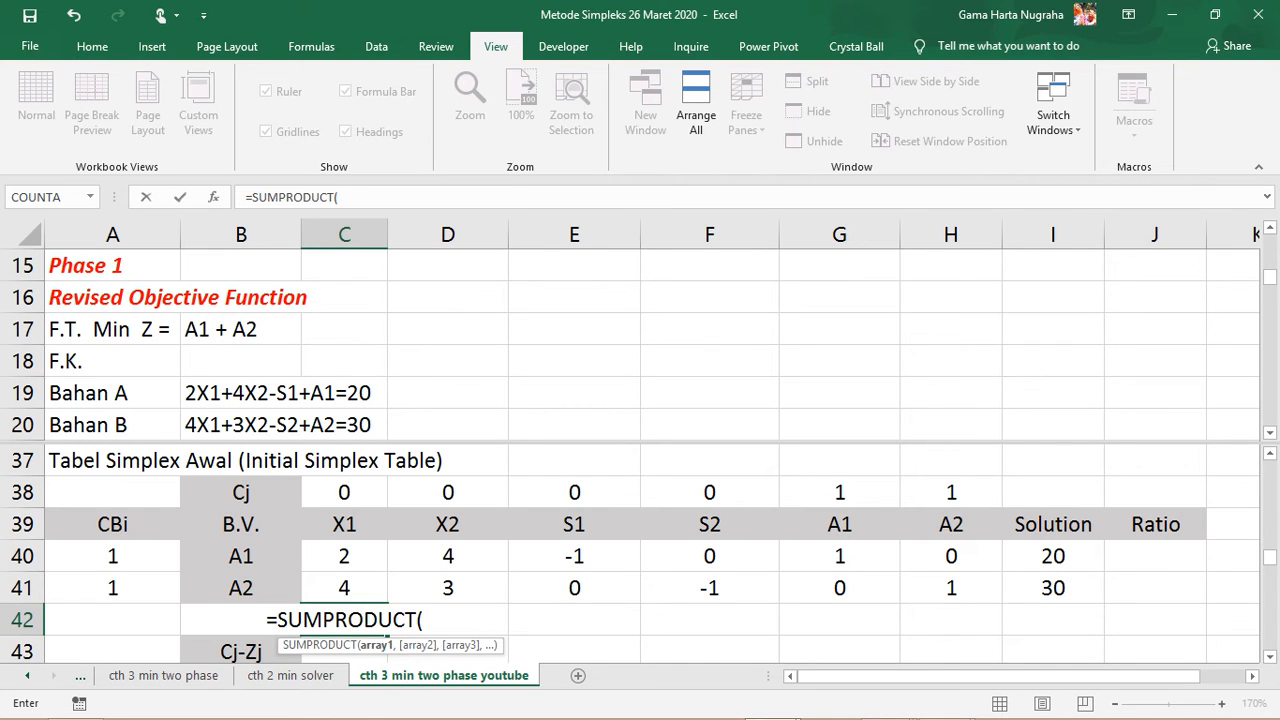
pyautogui.moveTo(112, 556); pyautogui.dragTo(112, 588)
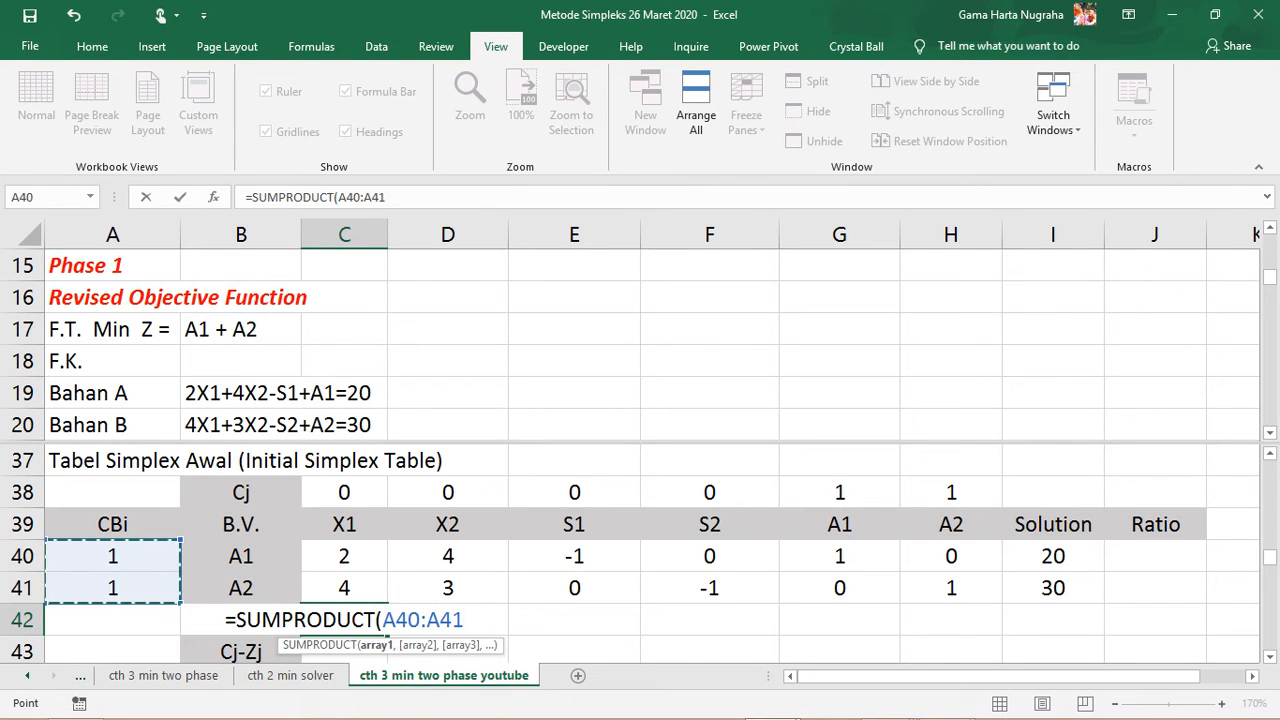
# Make the CBi range absolute and add the X1 coefficients, completing C42 as =SUMPRODUCT($A$40:$A$41,C40:C41).
pyautogui.click(383, 620)
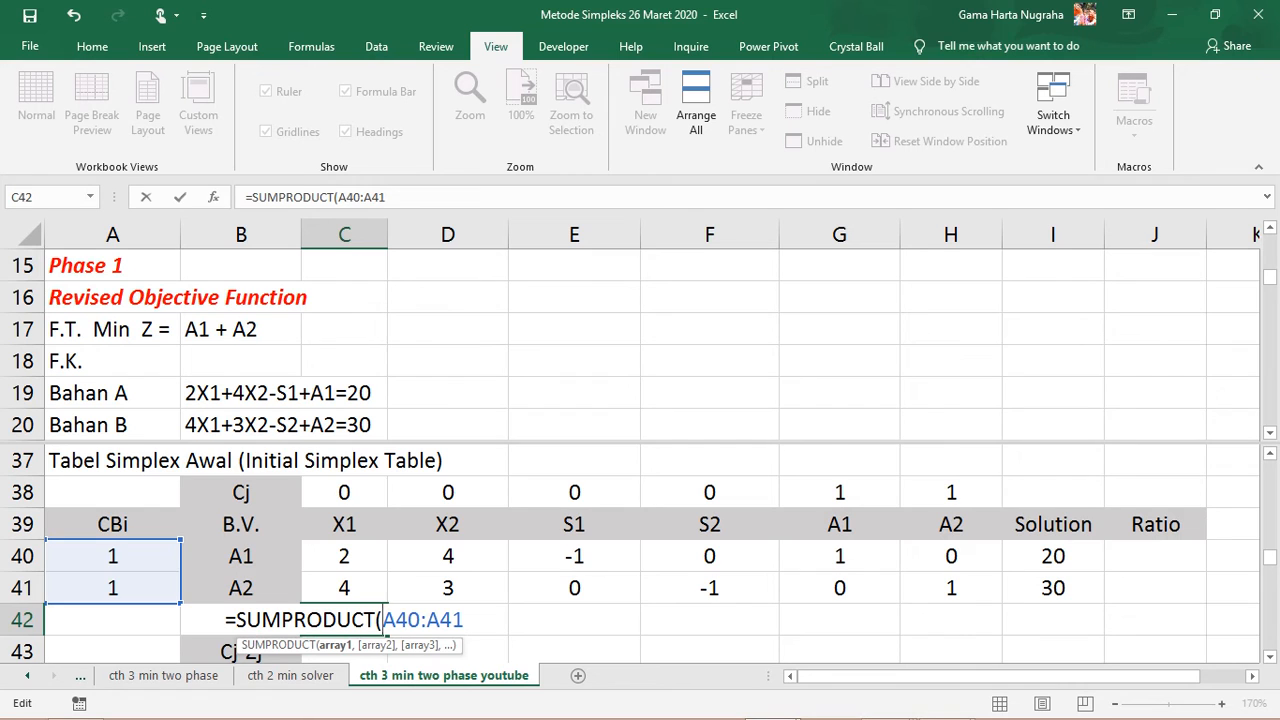
pyautogui.press('F4')
pyautogui.press('End')
pyautogui.press('F4')
pyautogui.write(',')
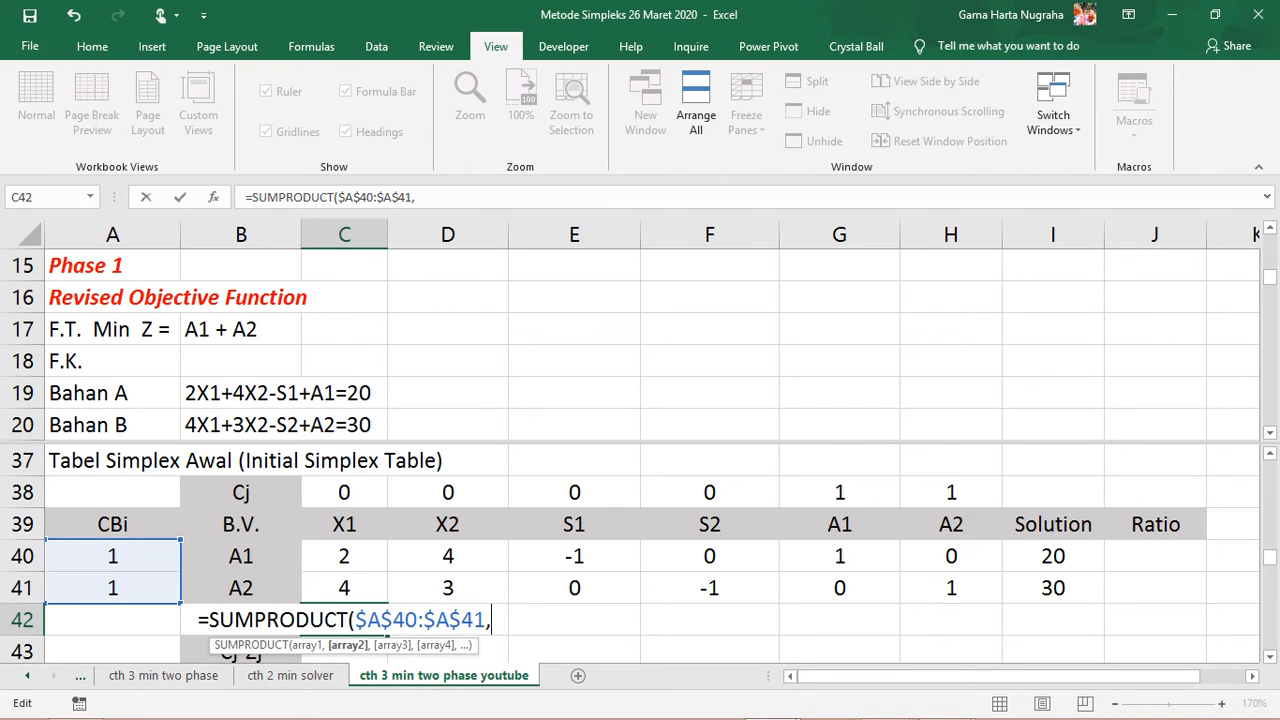
pyautogui.moveTo(344, 556); pyautogui.dragTo(344, 588)
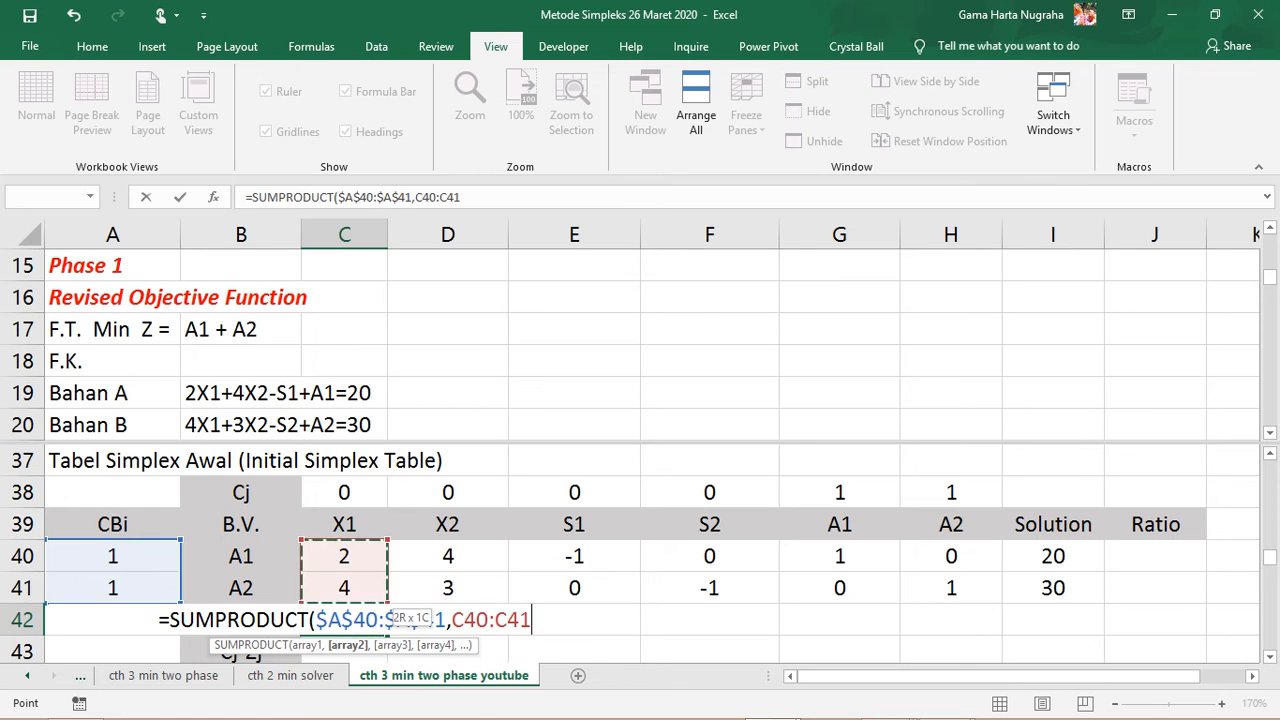
pyautogui.press('Return')
pyautogui.press('Up')
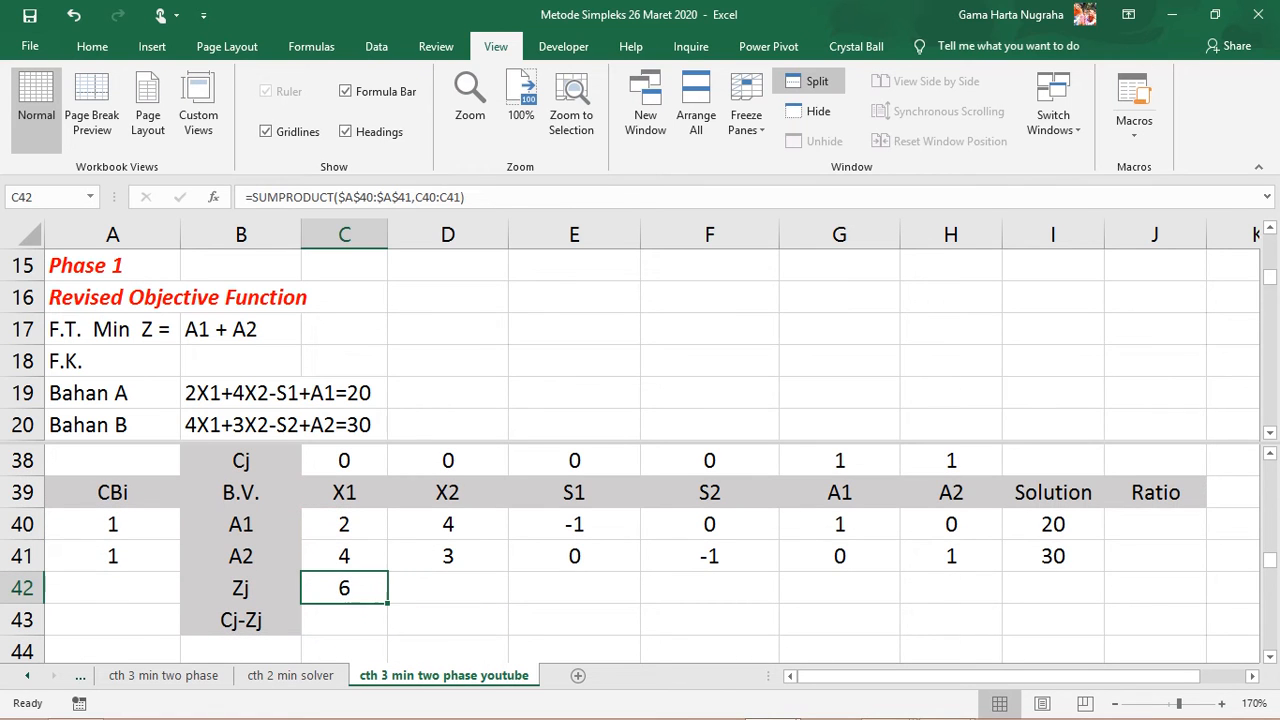
# Fill the Zj formula from C42 across to the Solution column in I42.
pyautogui.moveTo(388, 603); pyautogui.dragTo(1050, 592)
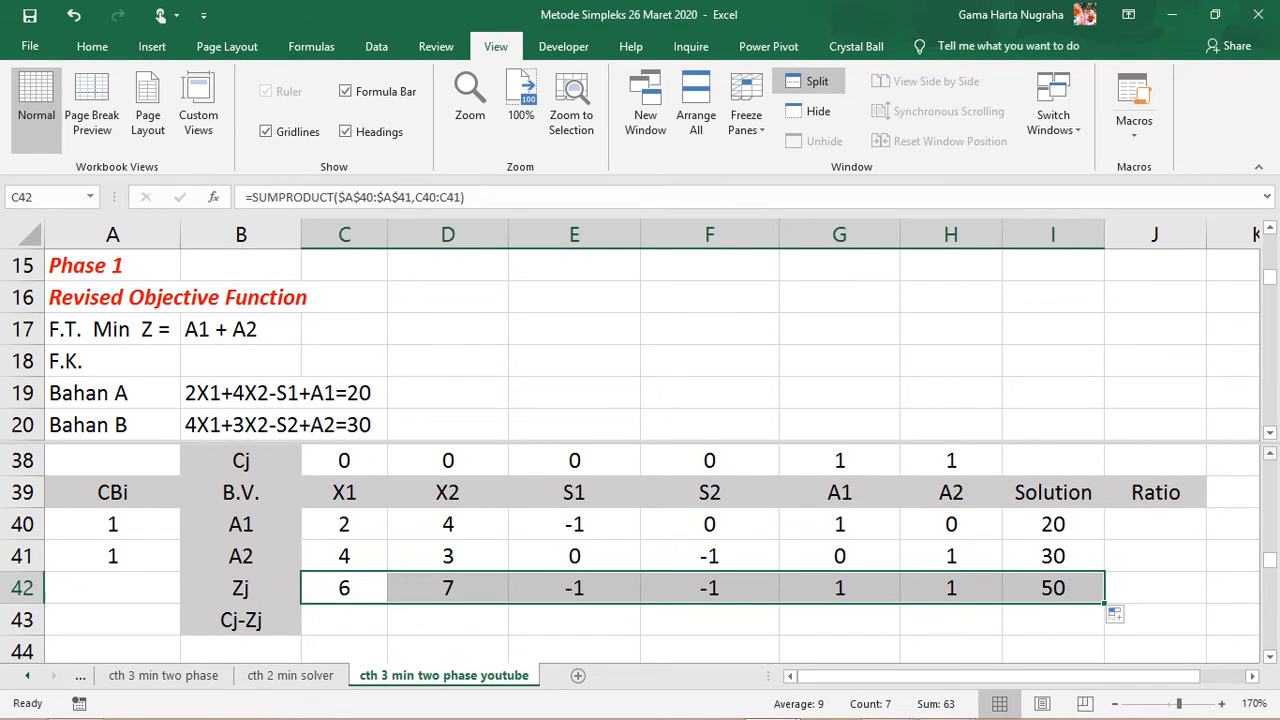
pyautogui.scroll(1, 640, 555)
pyautogui.click(1155, 588)
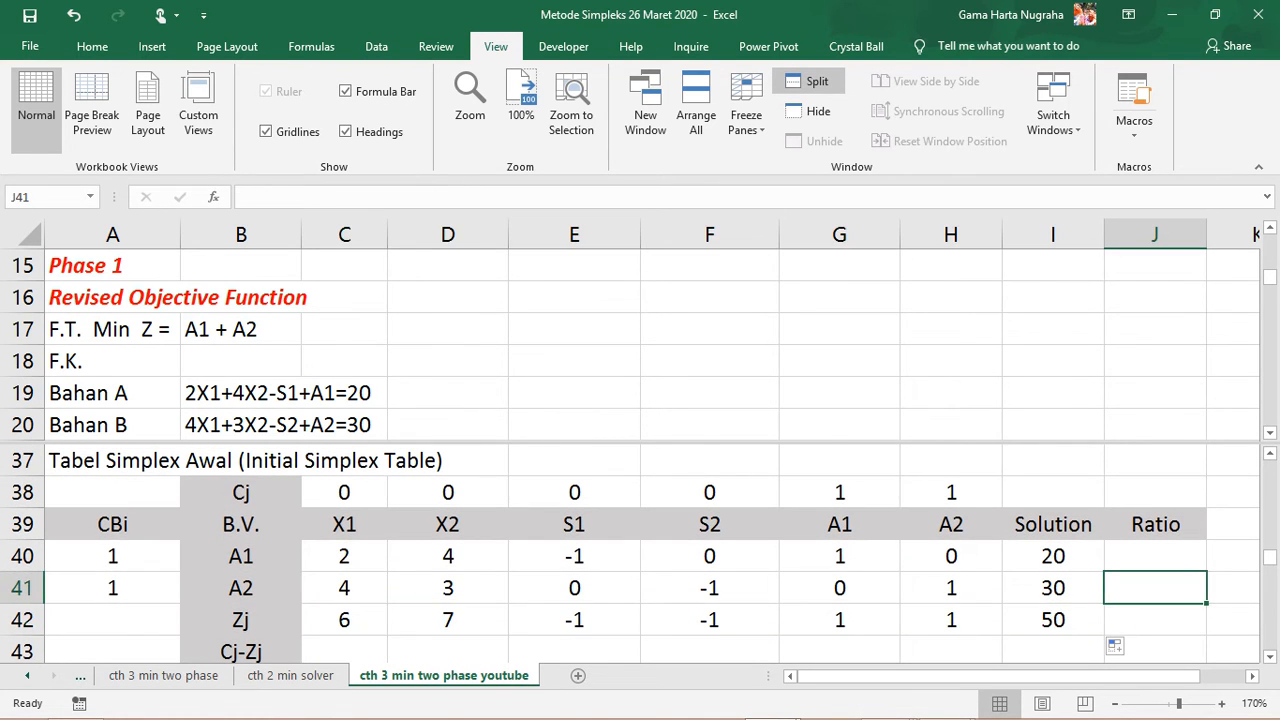
# Enter the Cj-Zj formula =C38-C42 for X1 in C43.
pyautogui.click(344, 651)
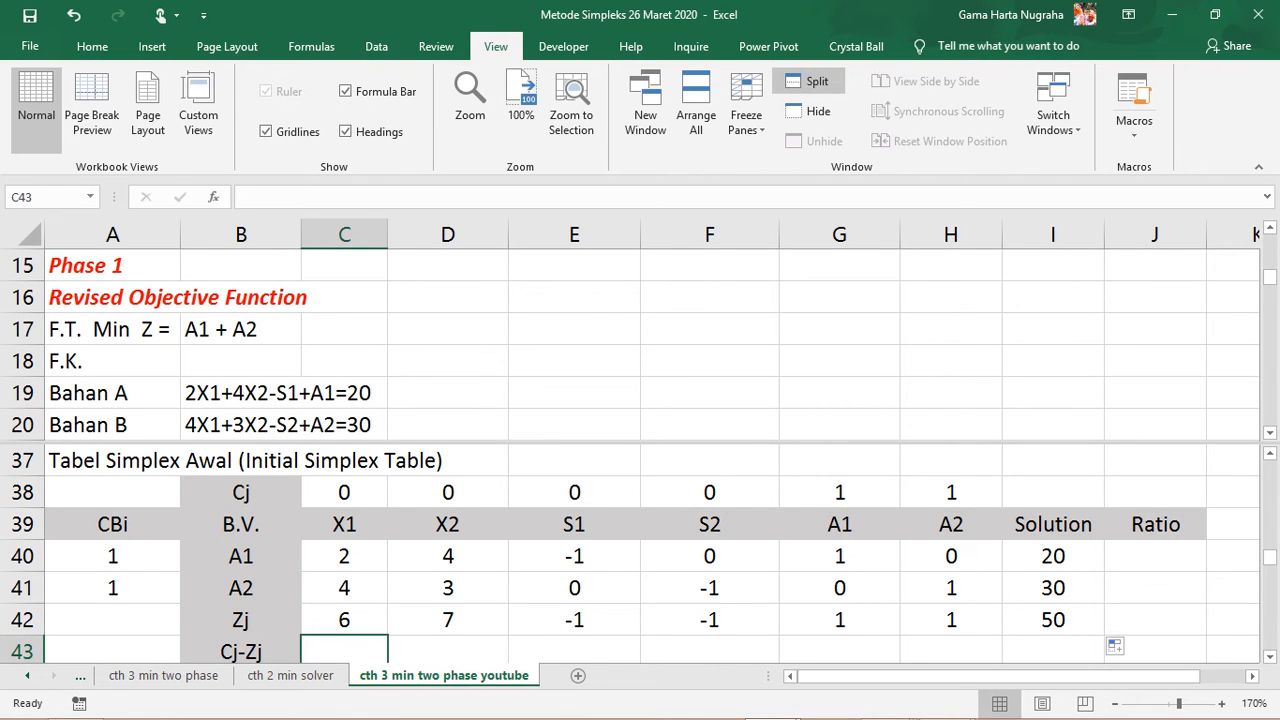
pyautogui.write('=')
pyautogui.click(344, 460)
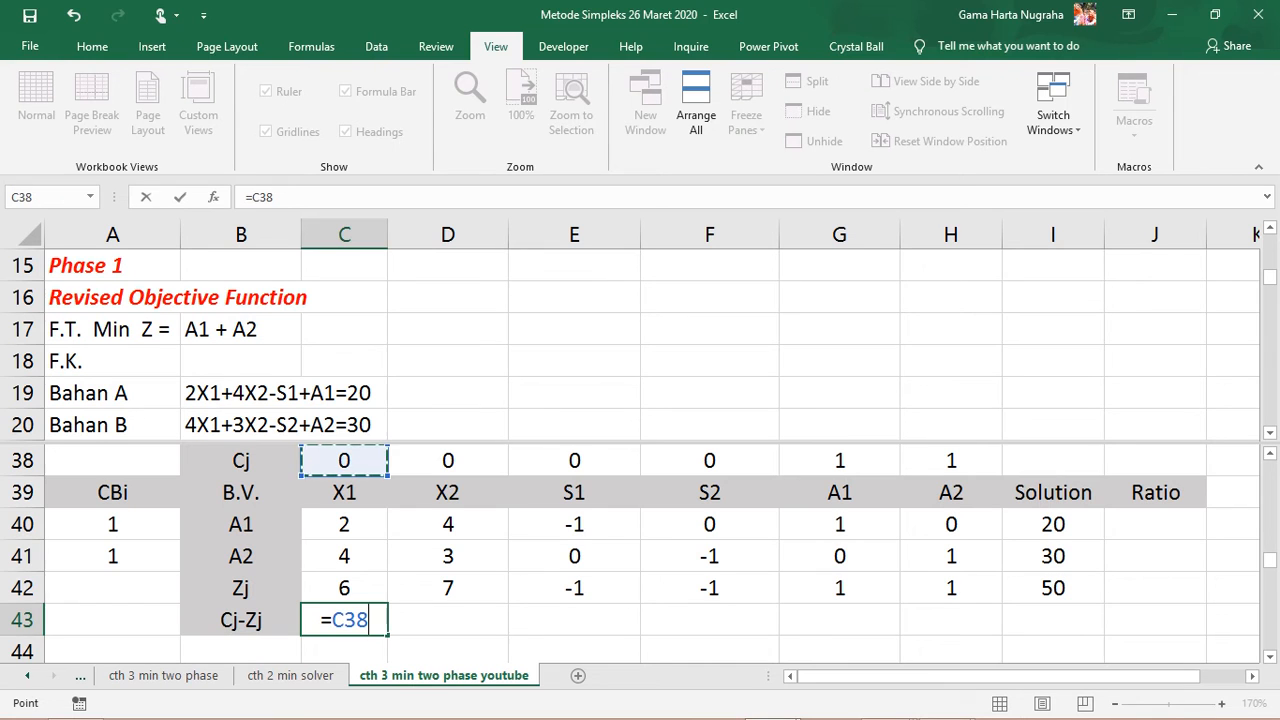
pyautogui.write('-')
pyautogui.press('Up')
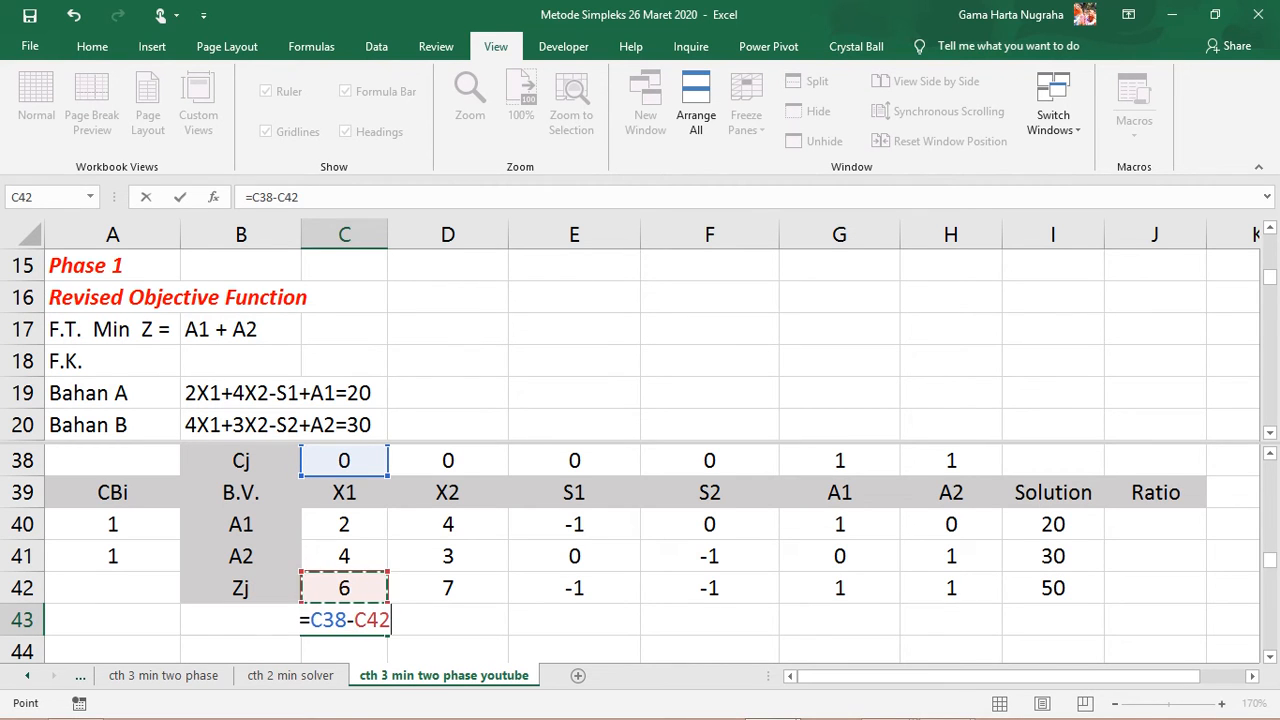
pyautogui.press('Return')
pyautogui.press('Up')
# Fill the Cj-Zj formula from C43 across to the A2 column in H43.
pyautogui.moveTo(388, 603); pyautogui.dragTo(992, 592)
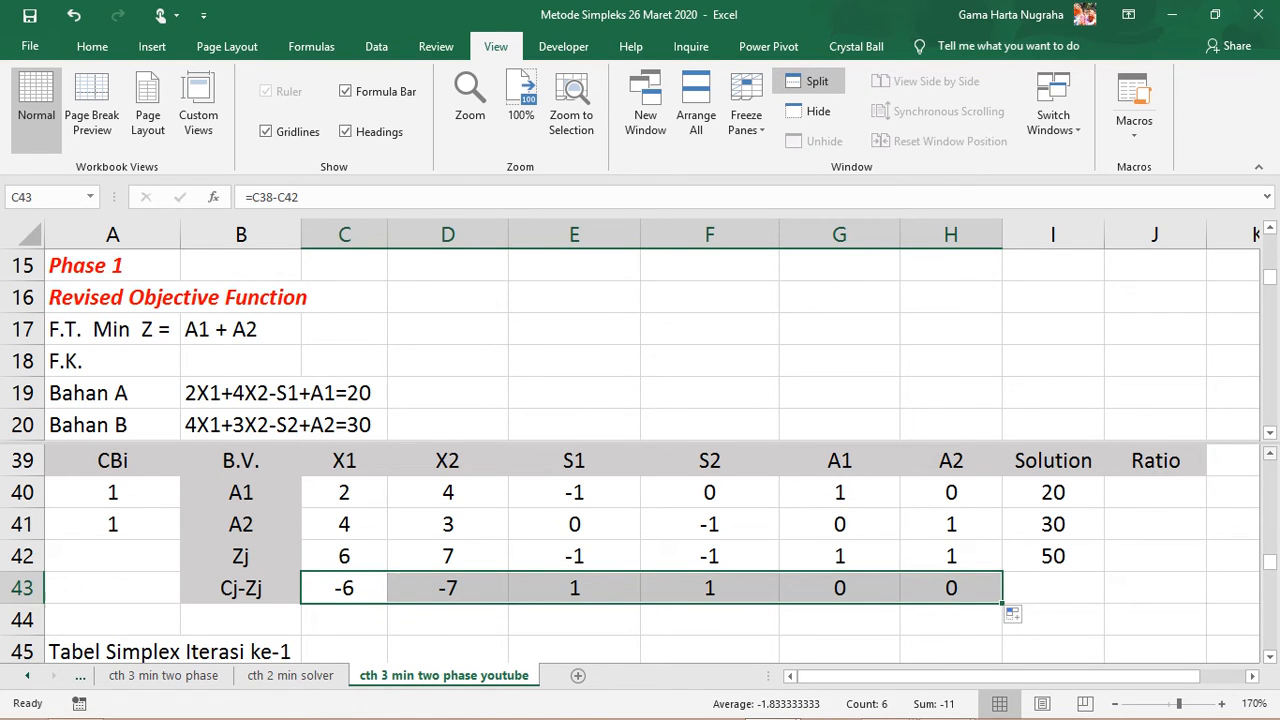
pyautogui.scroll(1, 640, 555)
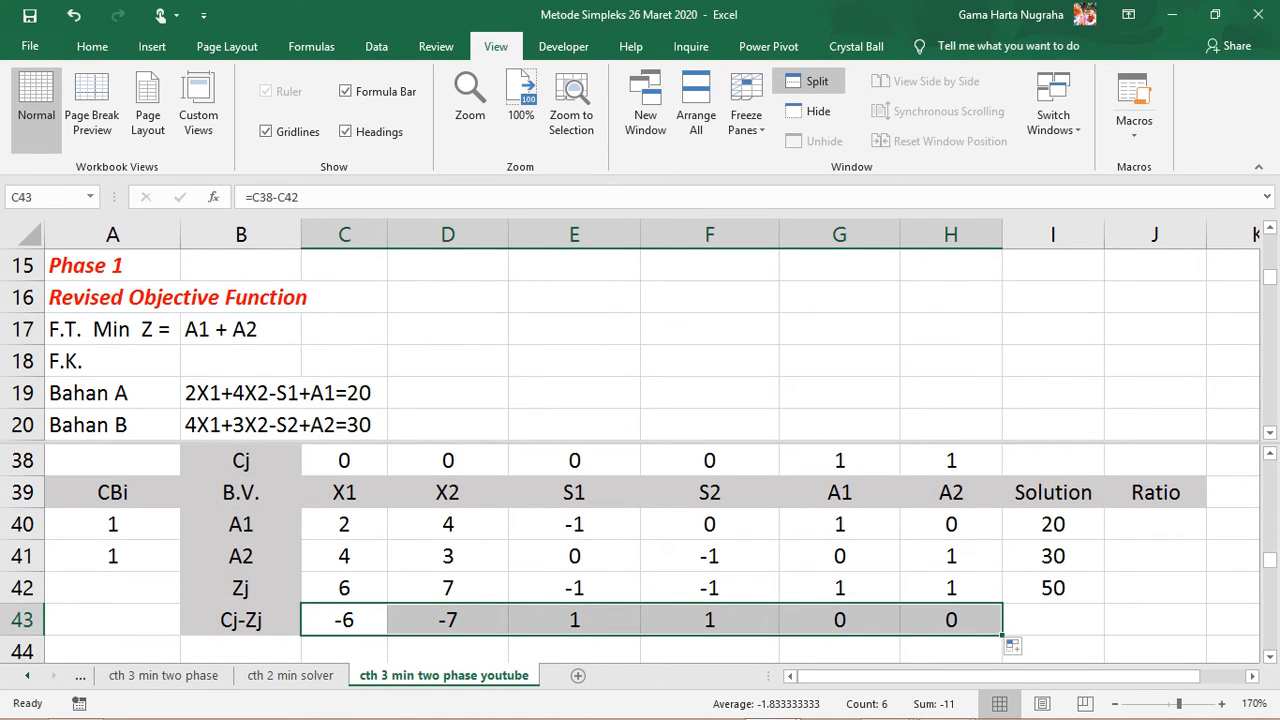
pyautogui.click(574, 650)
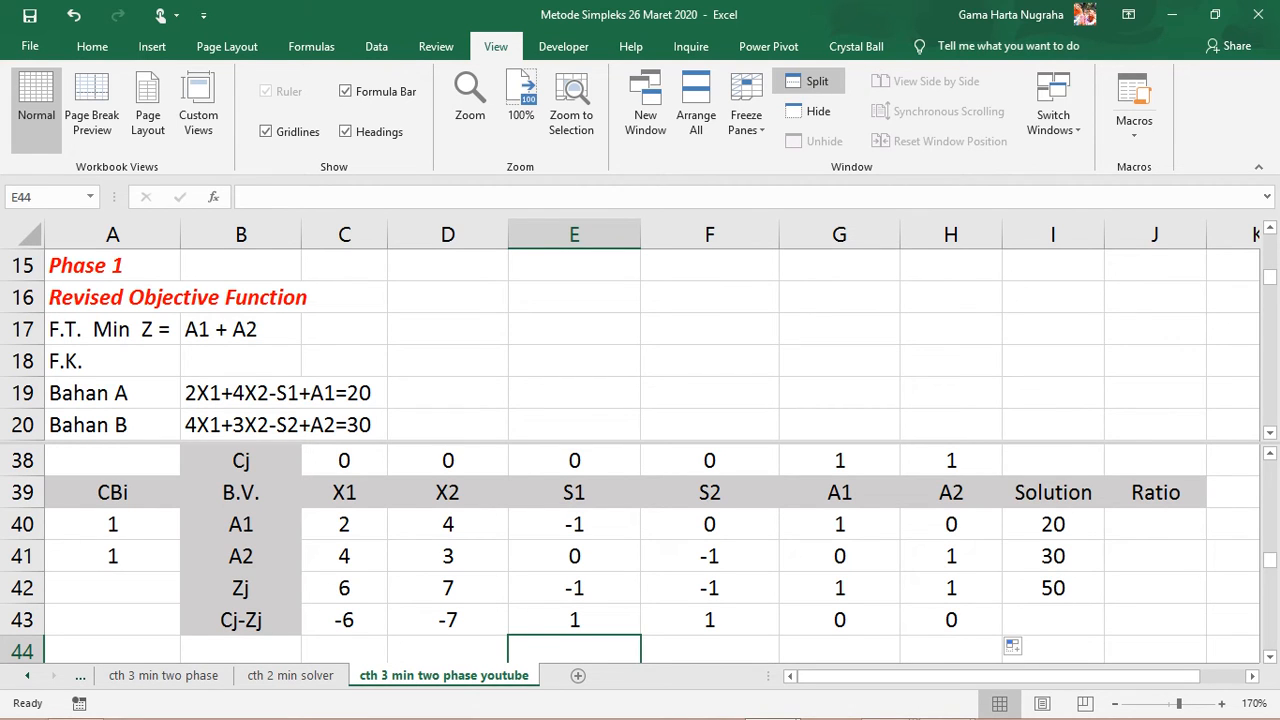
# Examine the Cj-Zj row, comparing the X1 and X2 values in C43 and D43 to choose the pivot column.
pyautogui.click(344, 620)
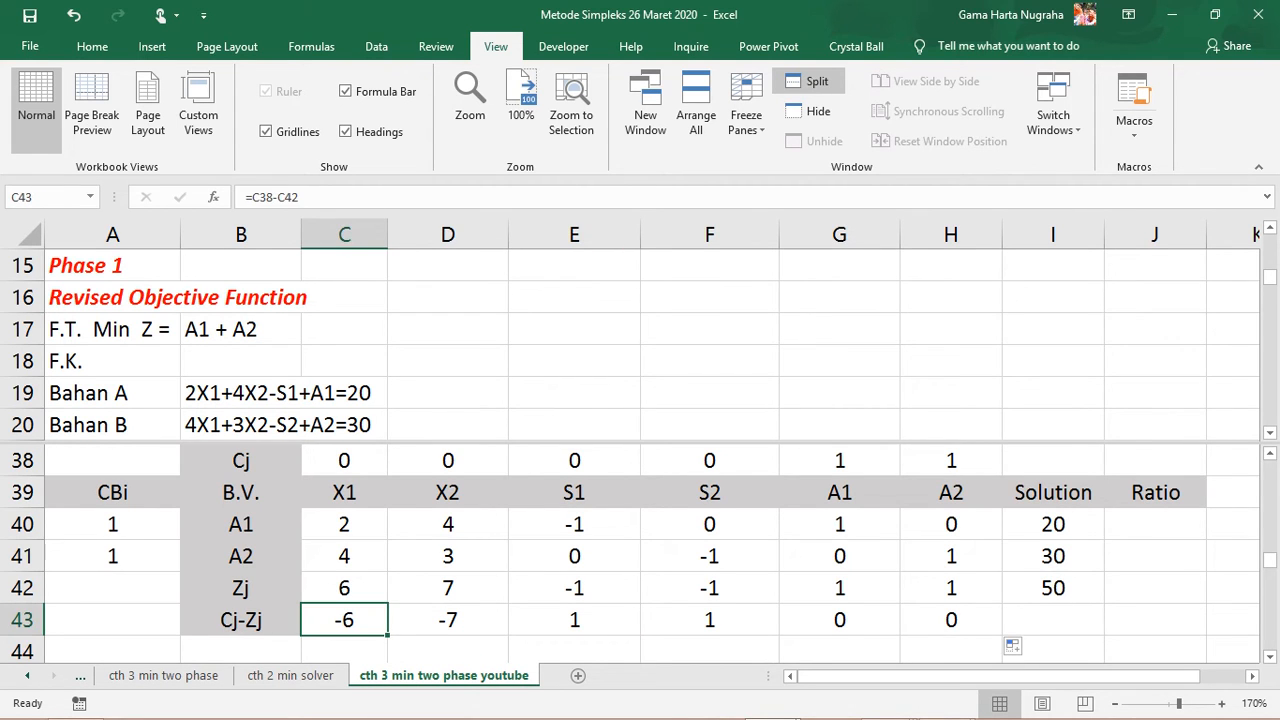
pyautogui.click(344, 361)
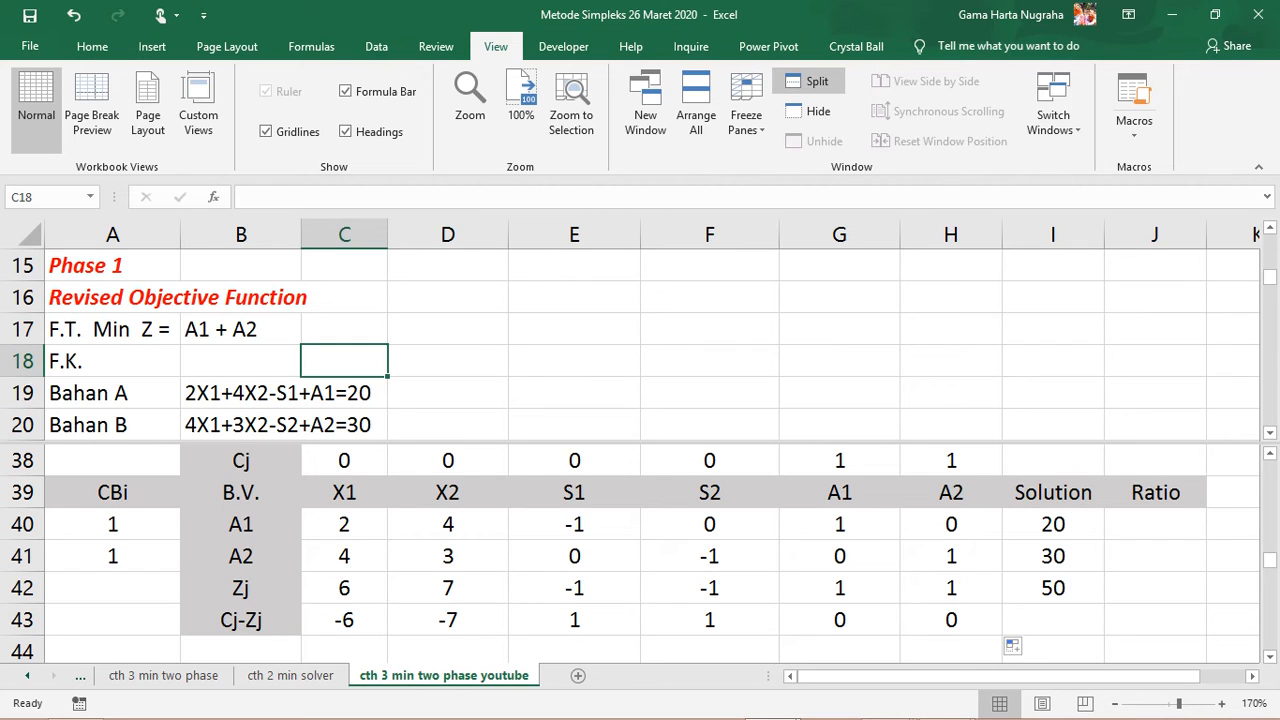
pyautogui.click(344, 620)
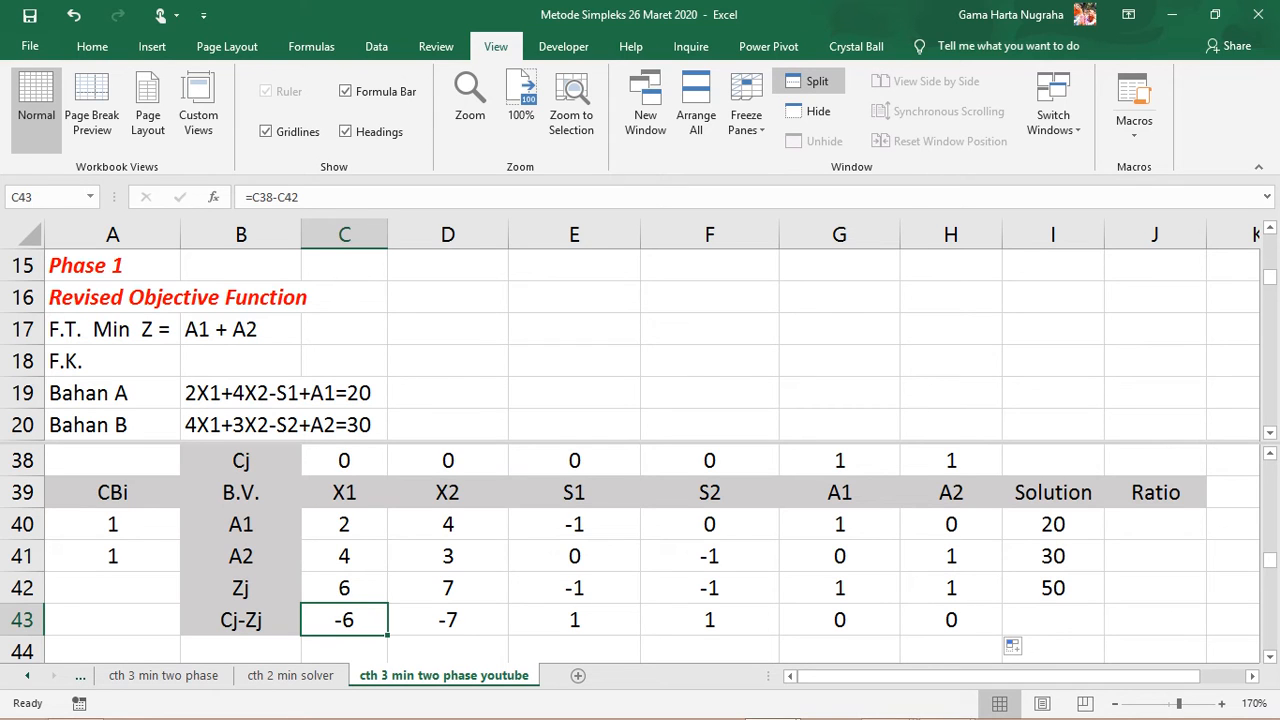
pyautogui.click(241, 620)
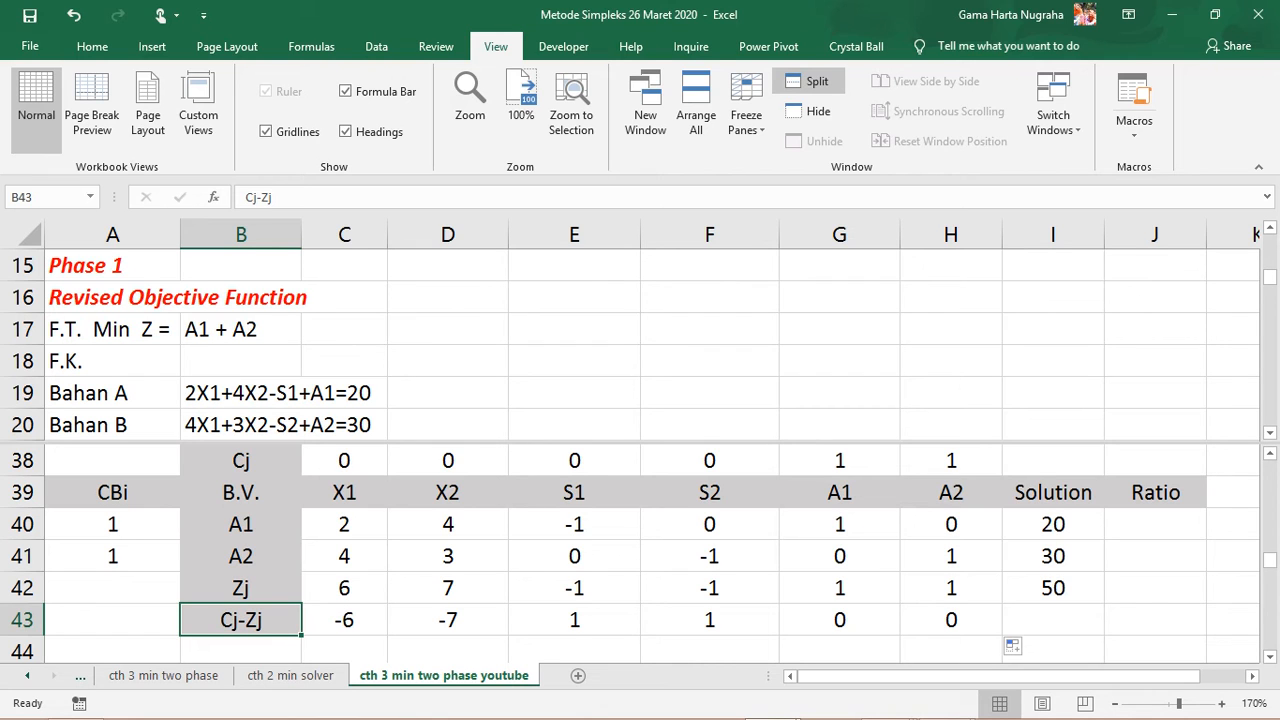
pyautogui.press('Right')
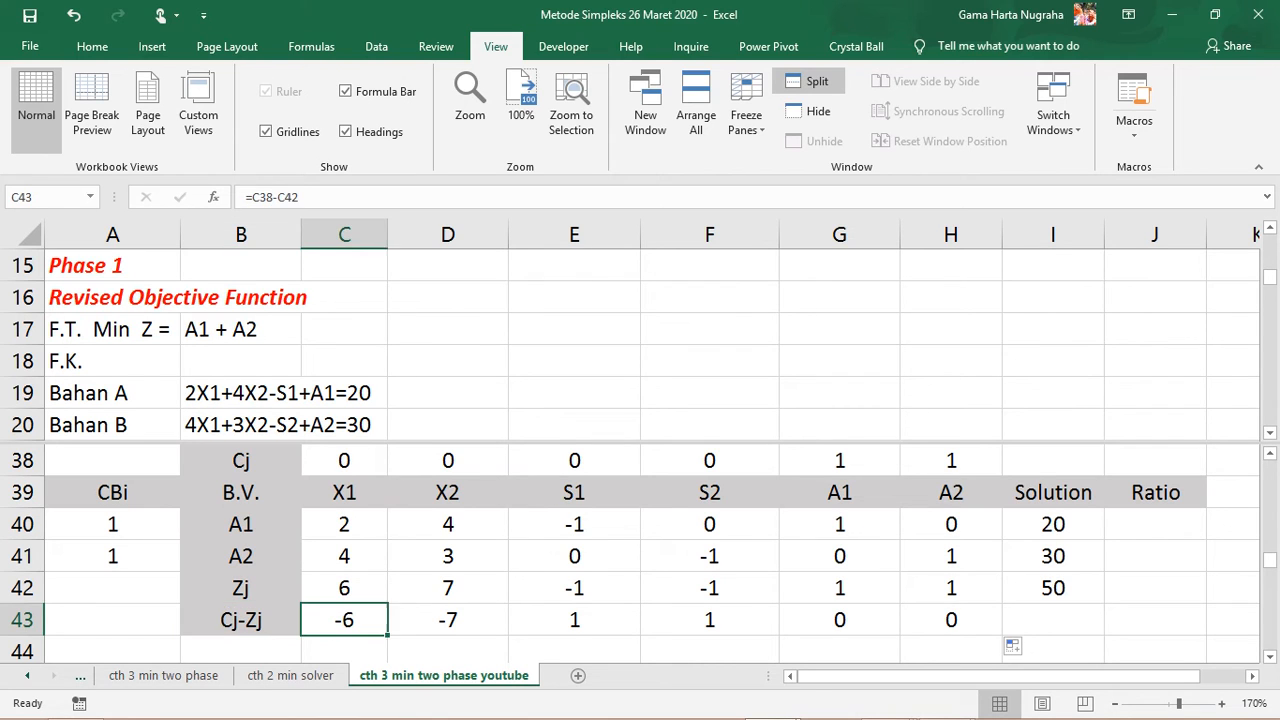
pyautogui.hotkey('shift', 'Right')
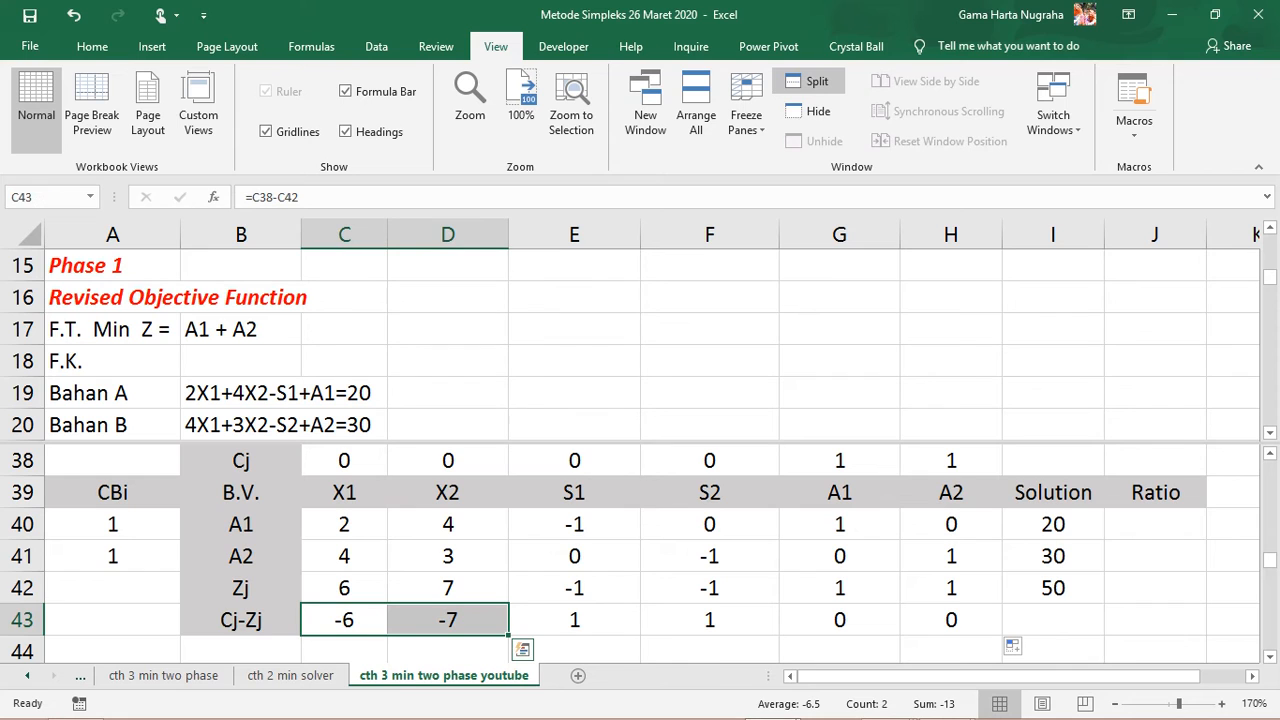
pyautogui.press('Right')
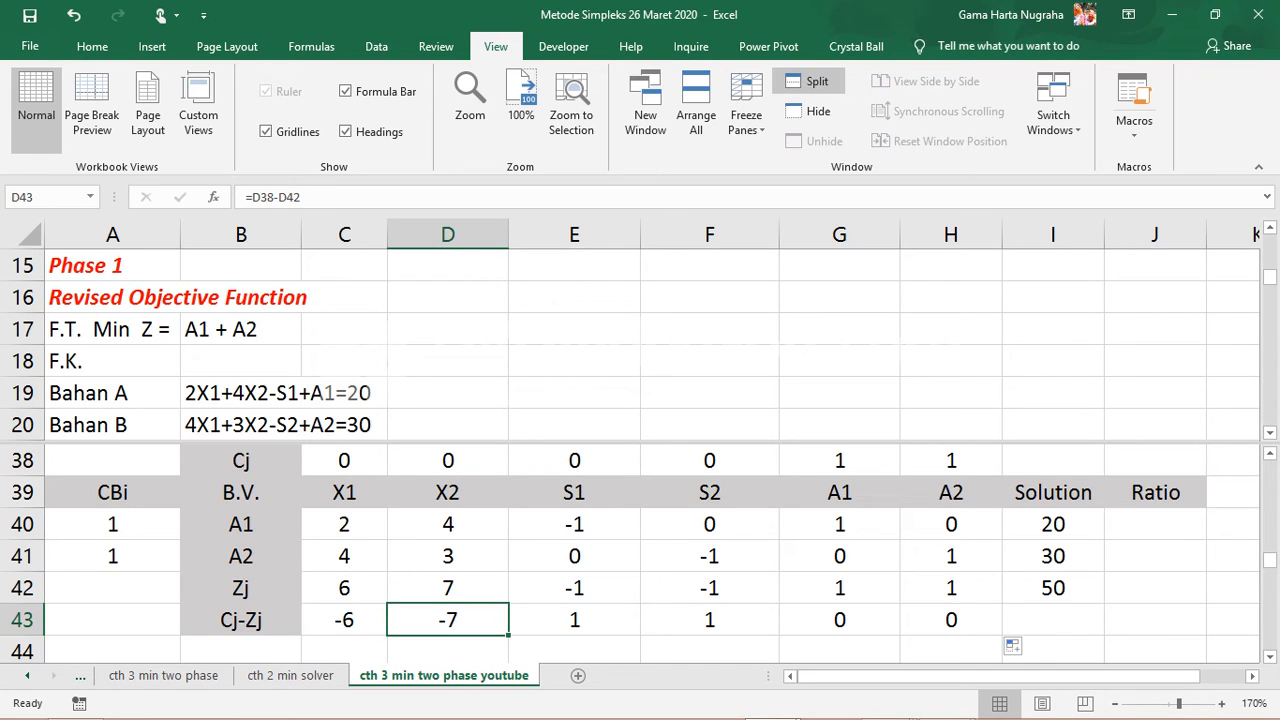
pyautogui.moveTo(448, 492); pyautogui.dragTo(448, 620)
pyautogui.click(448, 620)
# Highlight the X2 pivot column values in D40:D41 of the initial simplex table with a yellow fill.
pyautogui.moveTo(448, 524); pyautogui.dragTo(448, 556)
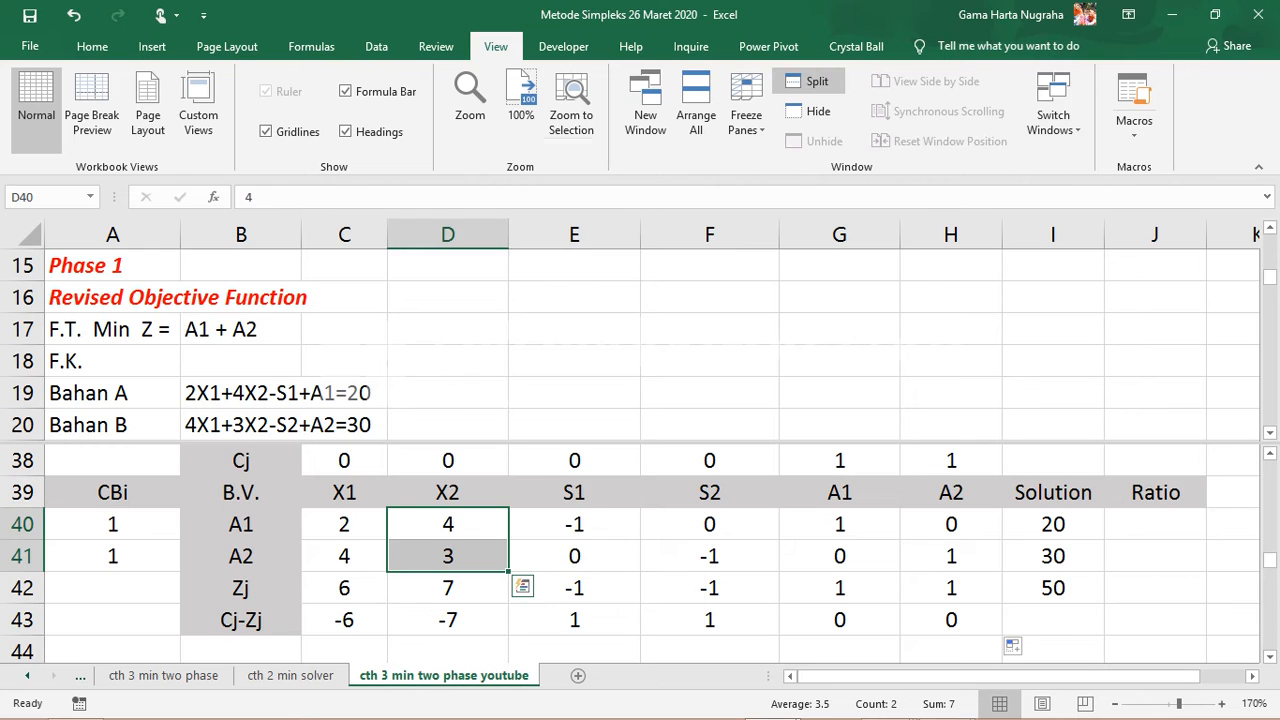
pyautogui.rightClick(456, 566)
pyautogui.click(548, 611)
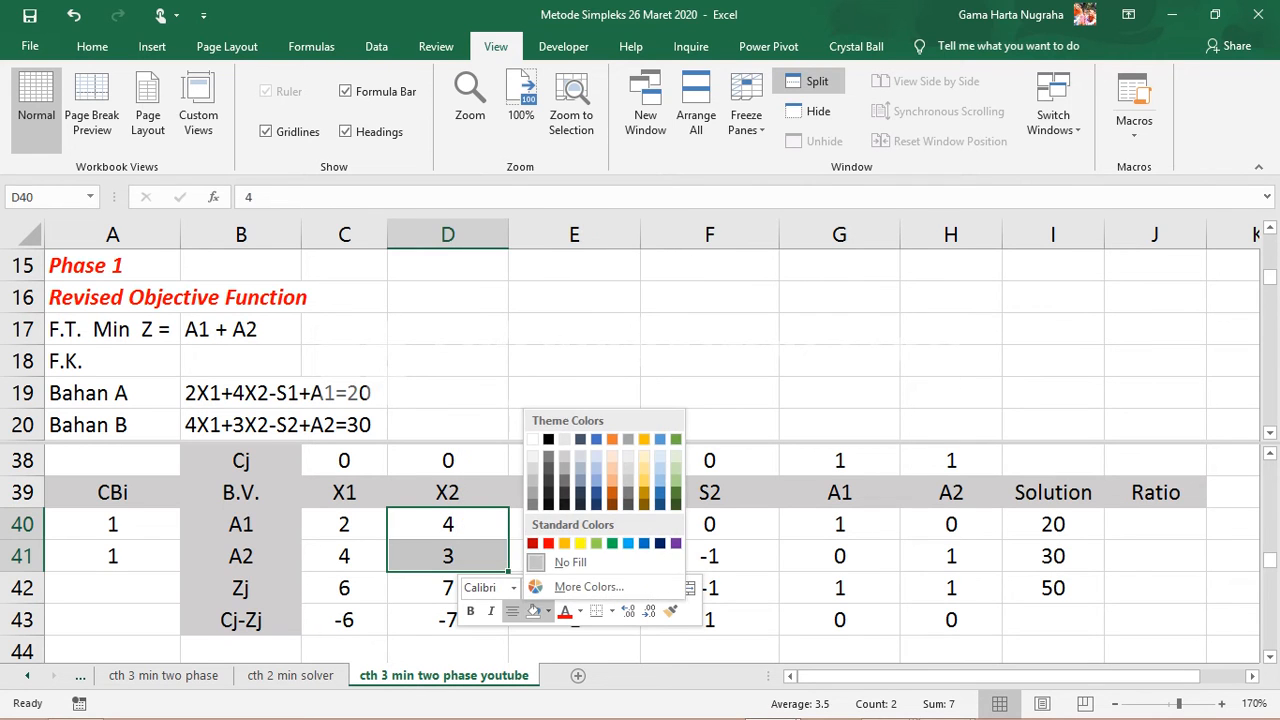
pyautogui.click(580, 543)
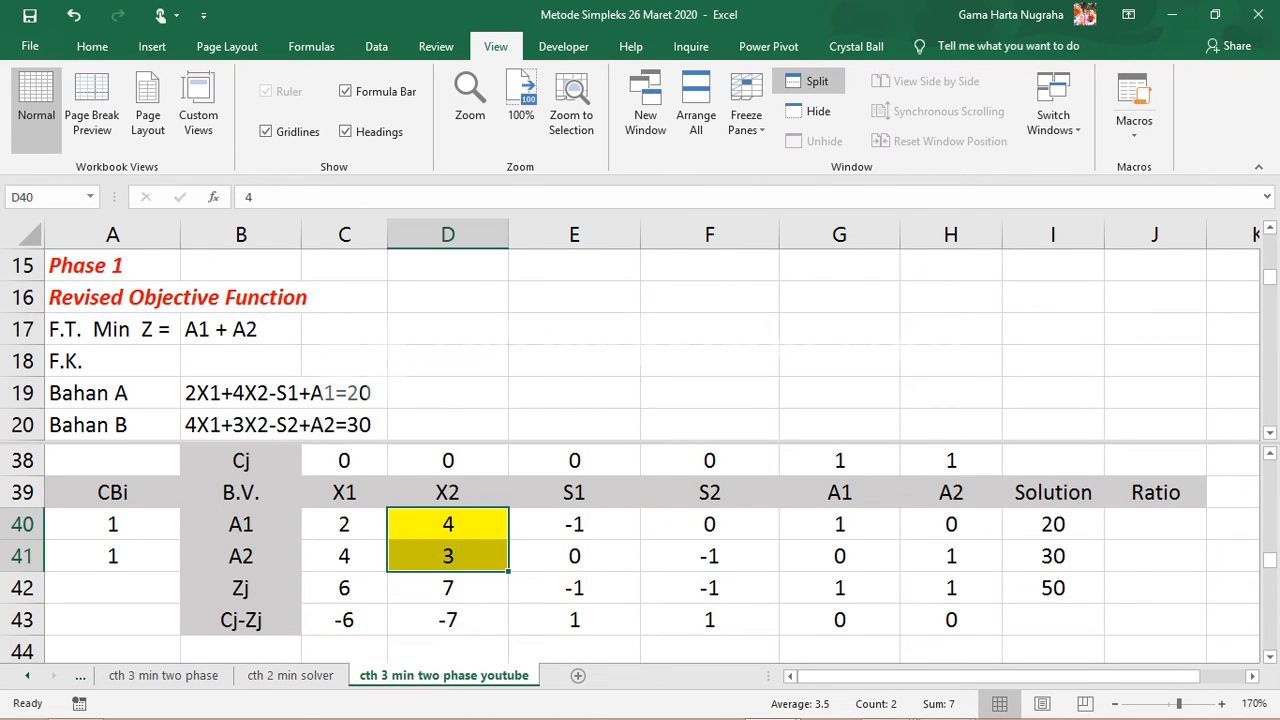
pyautogui.click(574, 620)
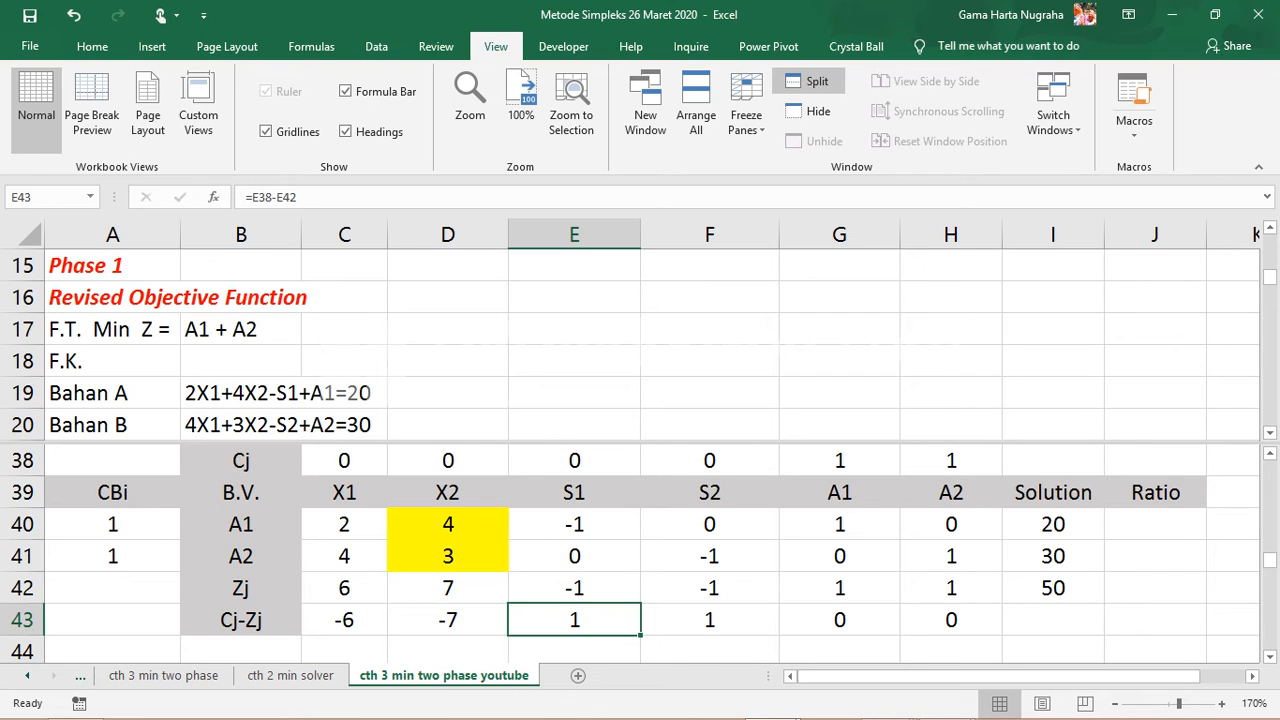
# Enter the Ratio formula =I40/D40 in J40 and fill it down to J41 for the A2 row.
pyautogui.click(1155, 524)
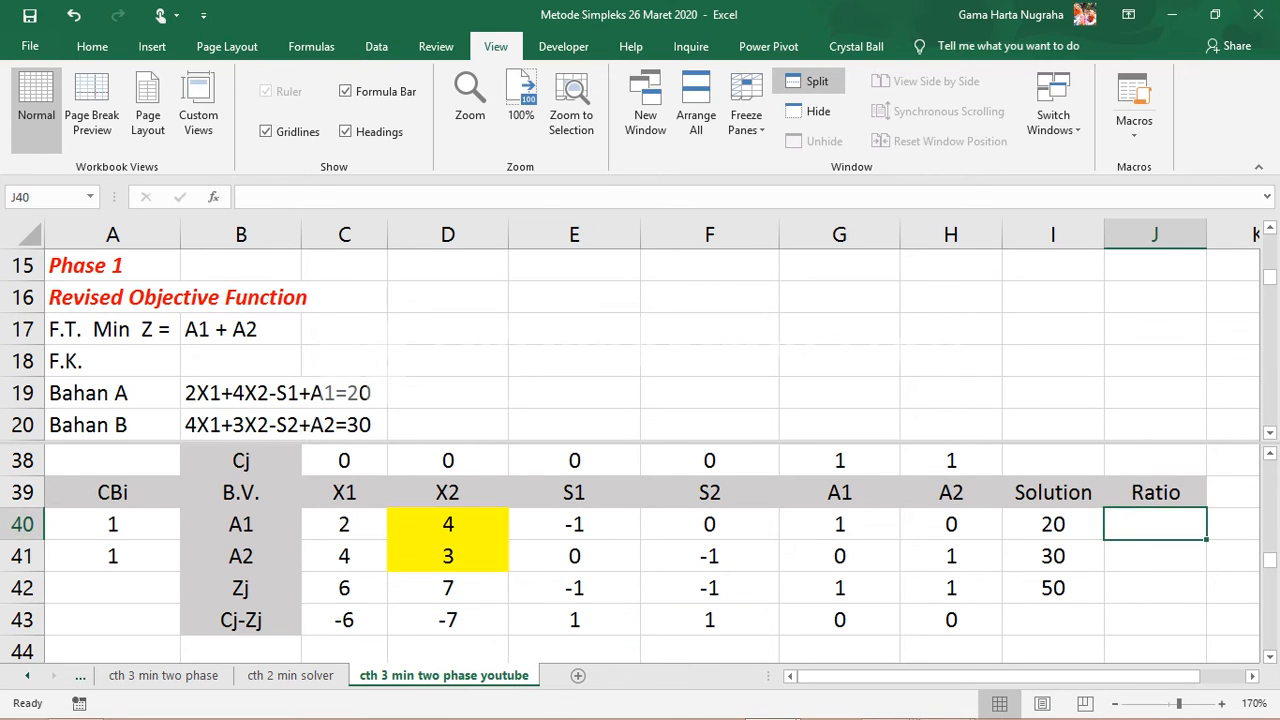
pyautogui.write('=')
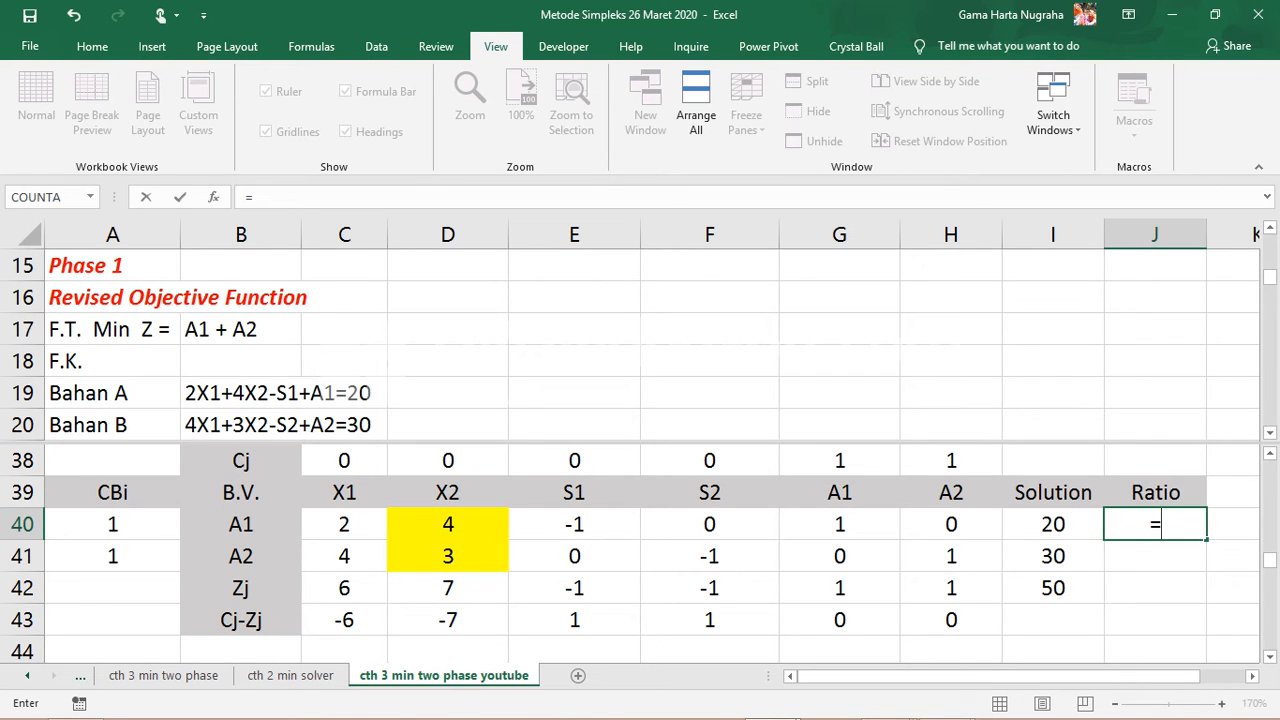
pyautogui.click(1053, 524)
pyautogui.write('/')
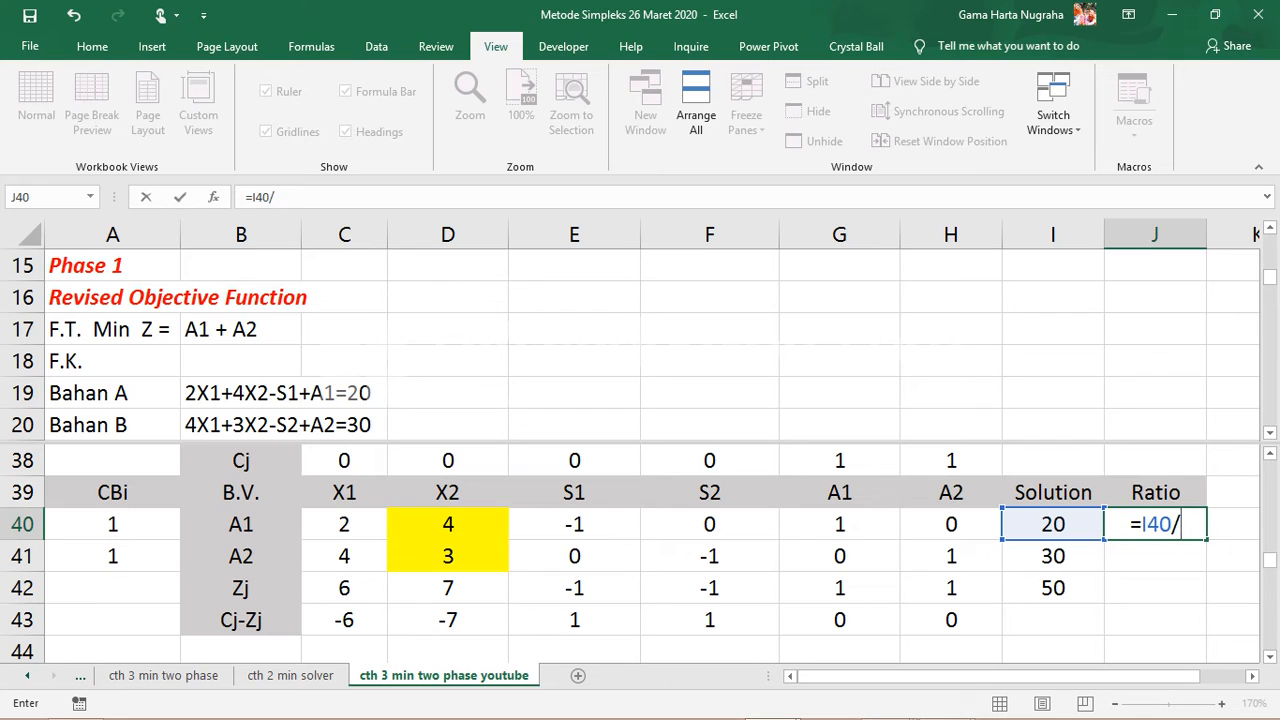
pyautogui.click(448, 524)
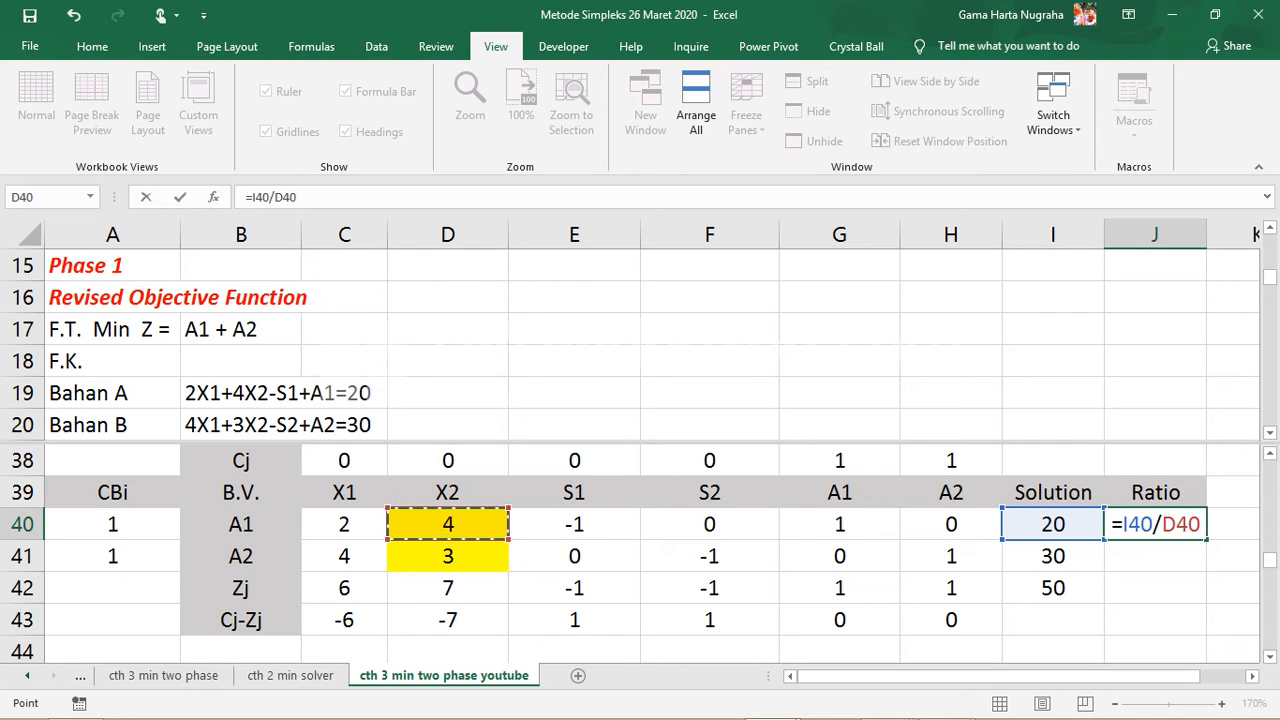
pyautogui.press('Return')
pyautogui.click(1155, 524)
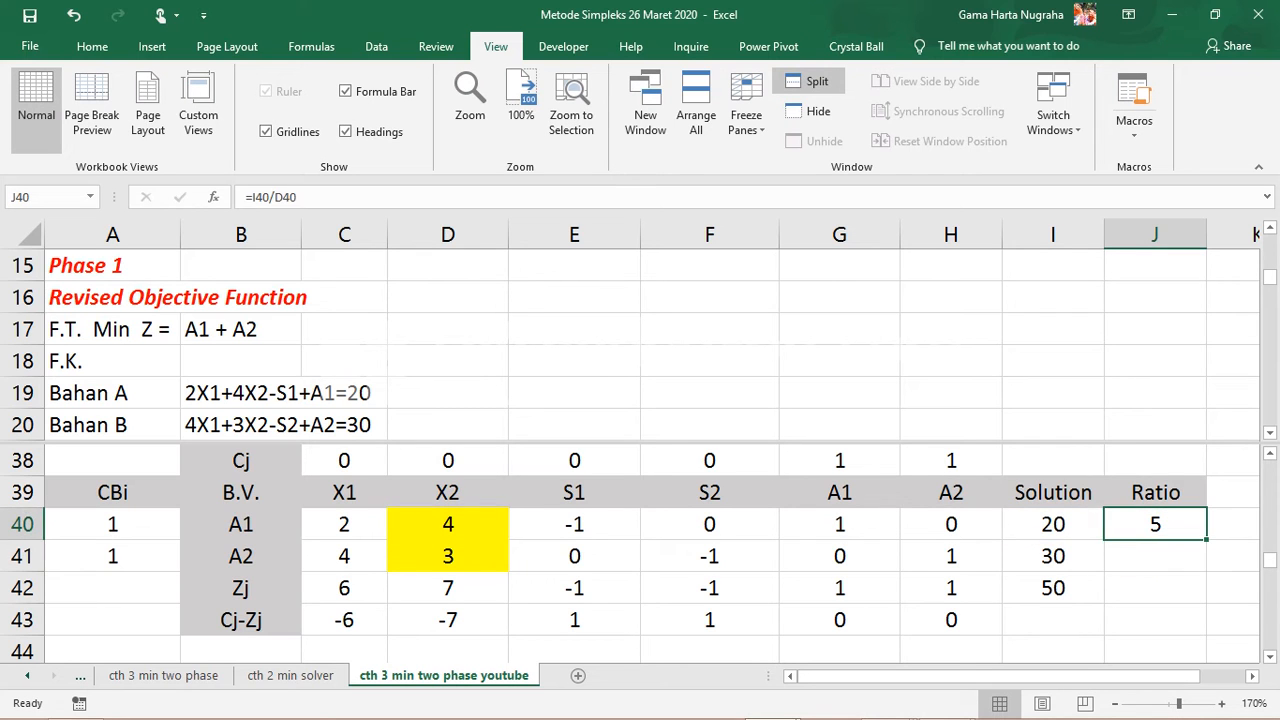
pyautogui.moveTo(1206, 539); pyautogui.dragTo(1203, 565)
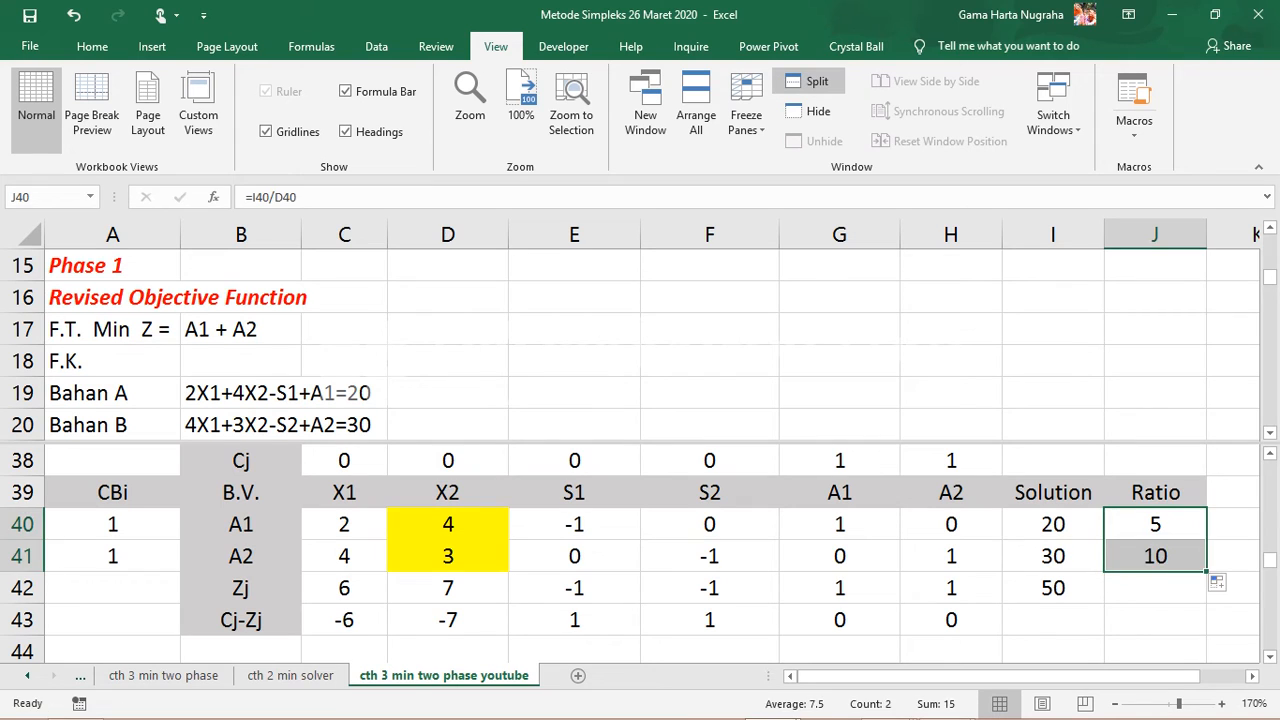
pyautogui.click(1155, 556)
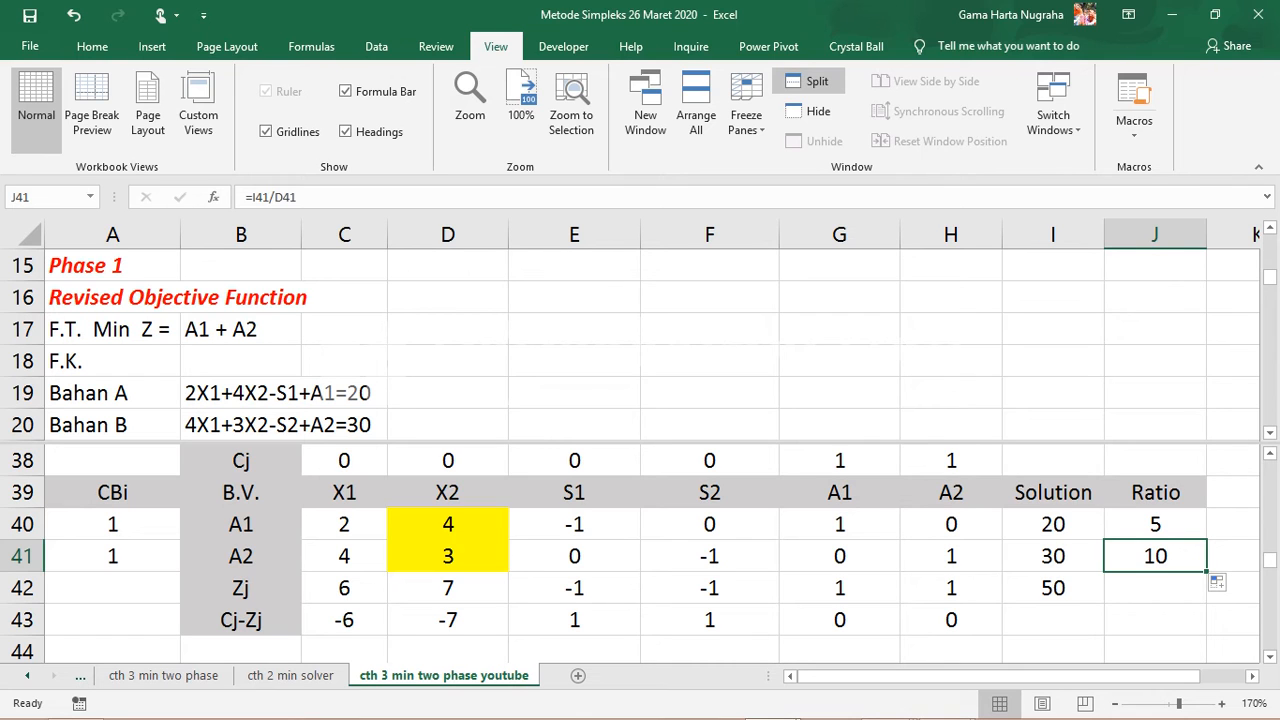
# Highlight the A1 pivot row from X1 to Solution, C40:I40, with the same yellow fill.
pyautogui.click(1155, 524)
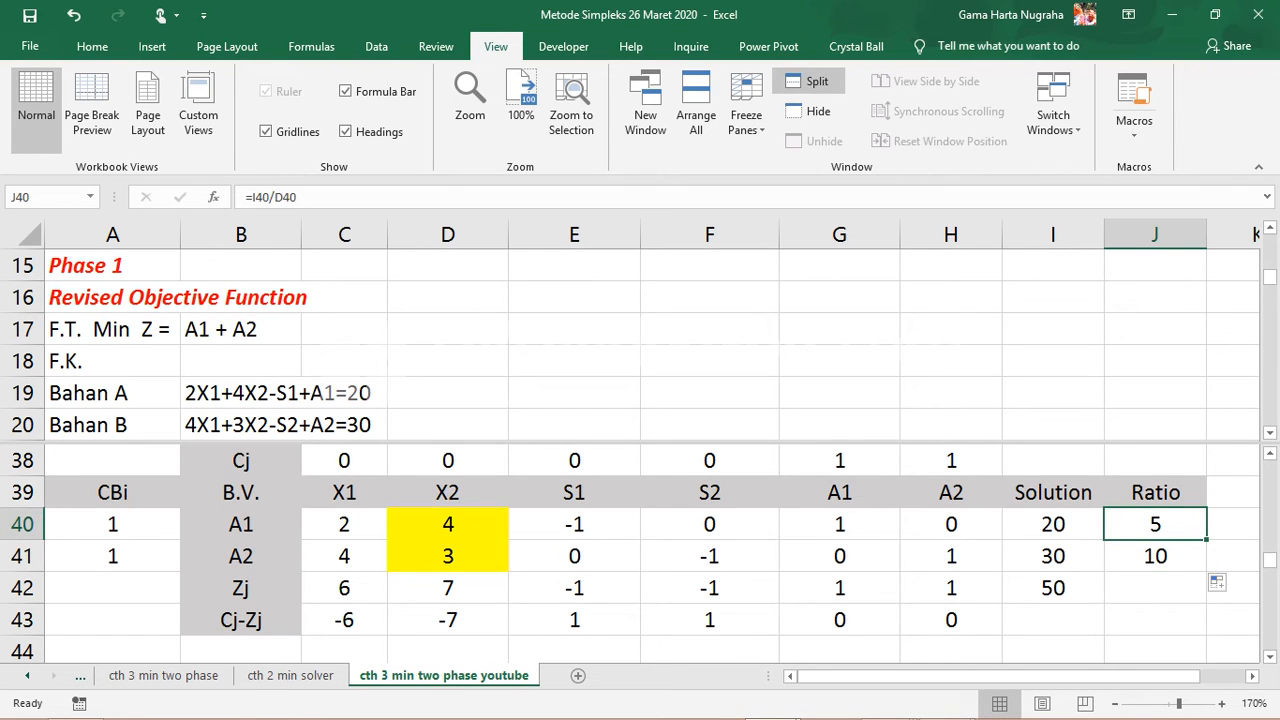
pyautogui.click(241, 524)
pyautogui.moveTo(344, 524); pyautogui.dragTo(951, 524)
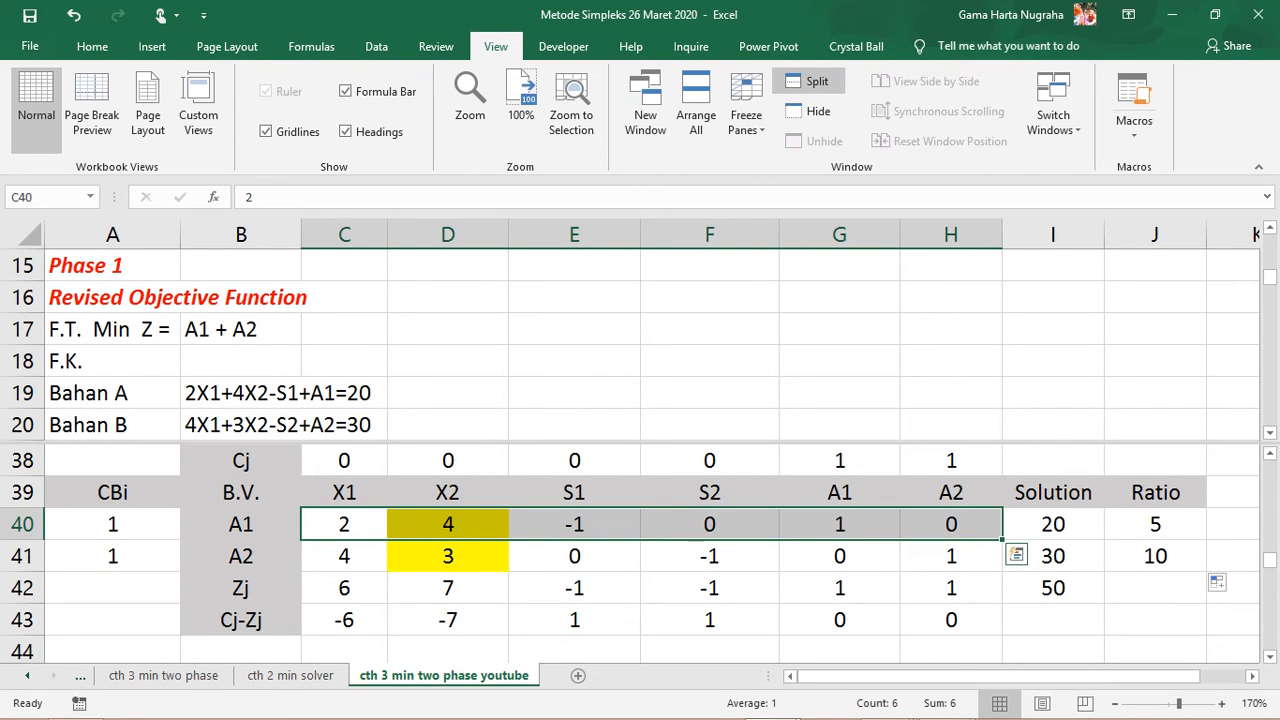
pyautogui.moveTo(1053, 524); pyautogui.dragTo(344, 524)
pyautogui.rightClick(343, 528)
pyautogui.click(418, 575)
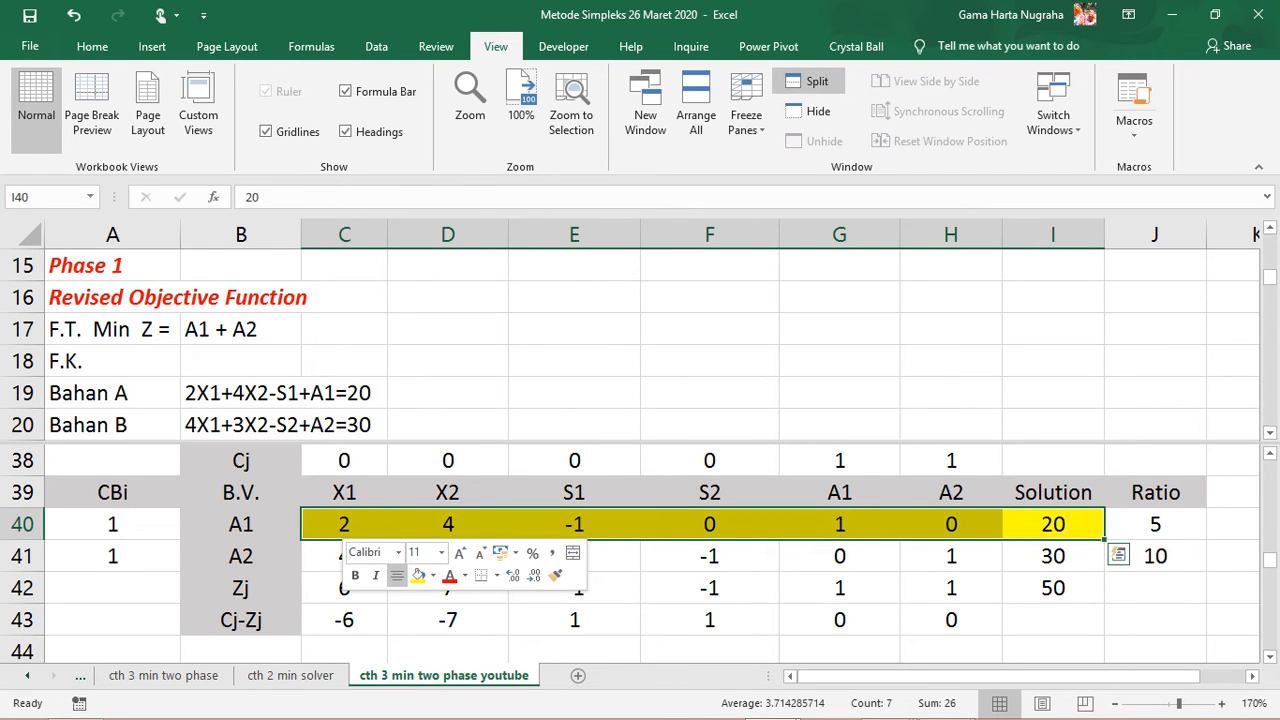
pyautogui.click(1155, 588)
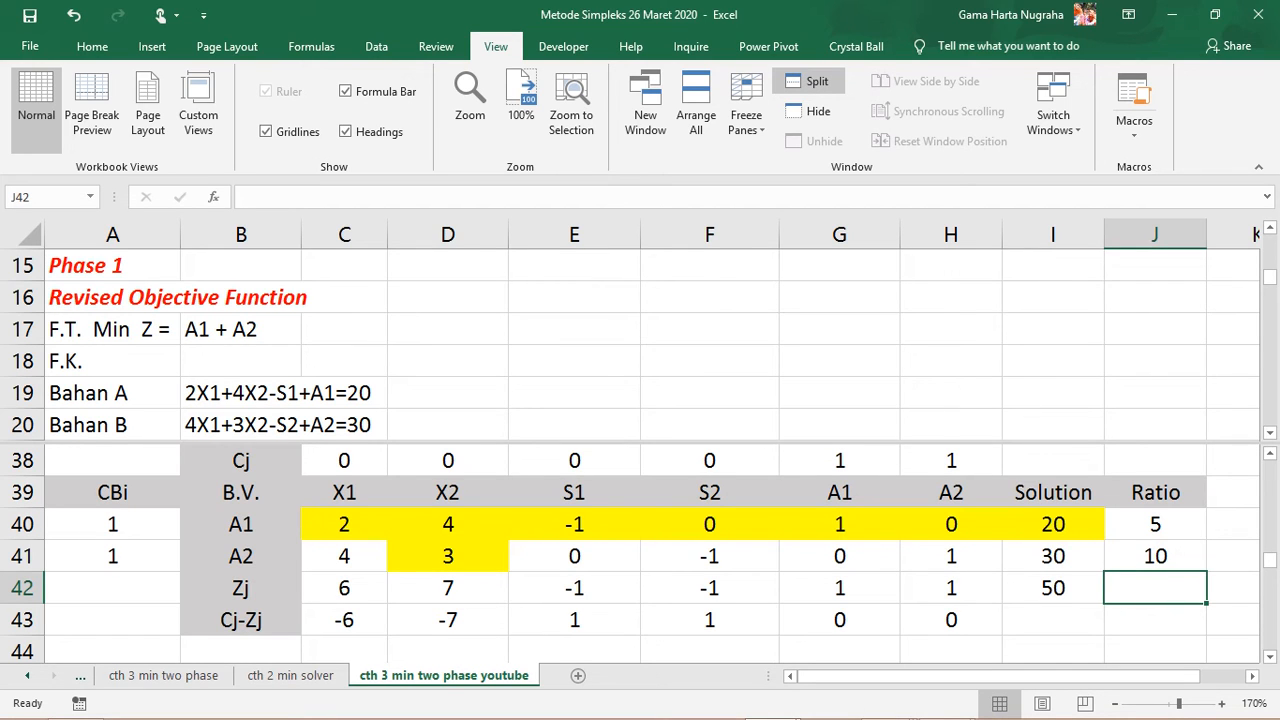
# Remove the worksheet split and examine the Cj-Zj row of the initial table above the iteration 1 table.
pyautogui.moveTo(640, 442); pyautogui.dragTo(640, 372)
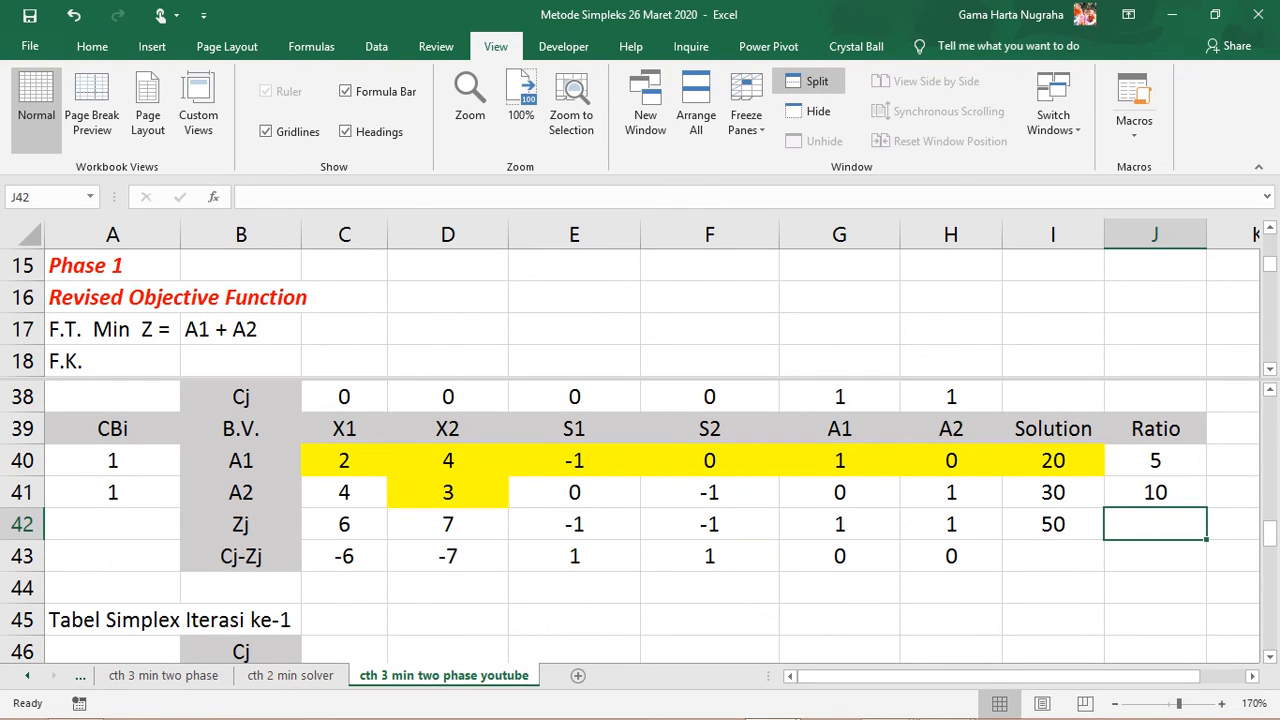
pyautogui.doubleClick(638, 379)
pyautogui.scroll(-7, 638, 440)
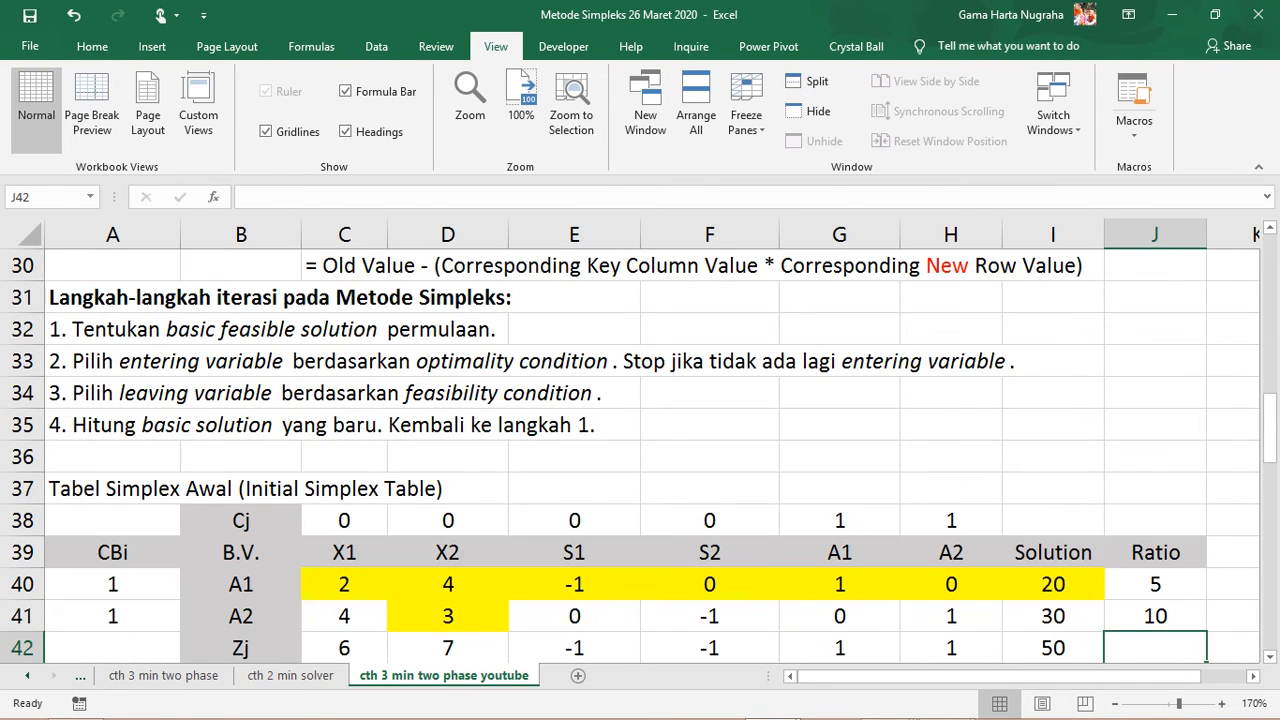
pyautogui.scroll(-1, 640, 440)
pyautogui.scroll(1, 640, 440)
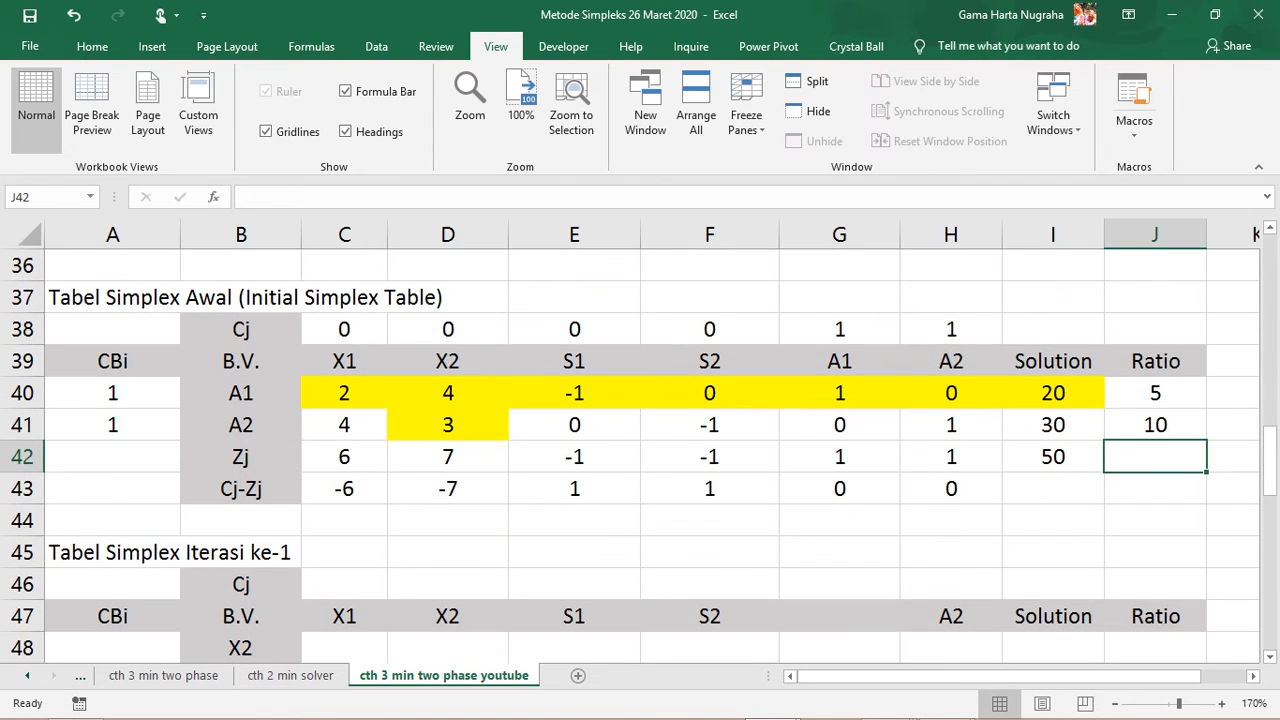
pyautogui.scroll(-1, 640, 440)
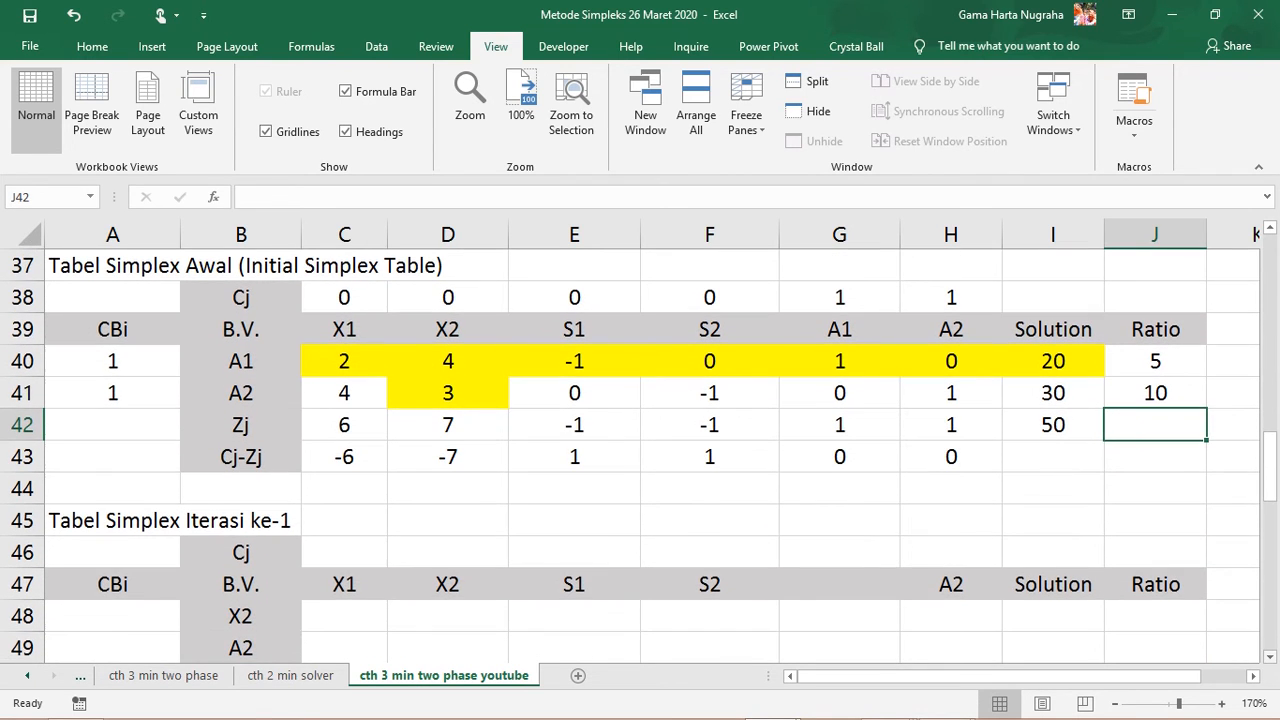
pyautogui.moveTo(344, 457); pyautogui.dragTo(951, 457)
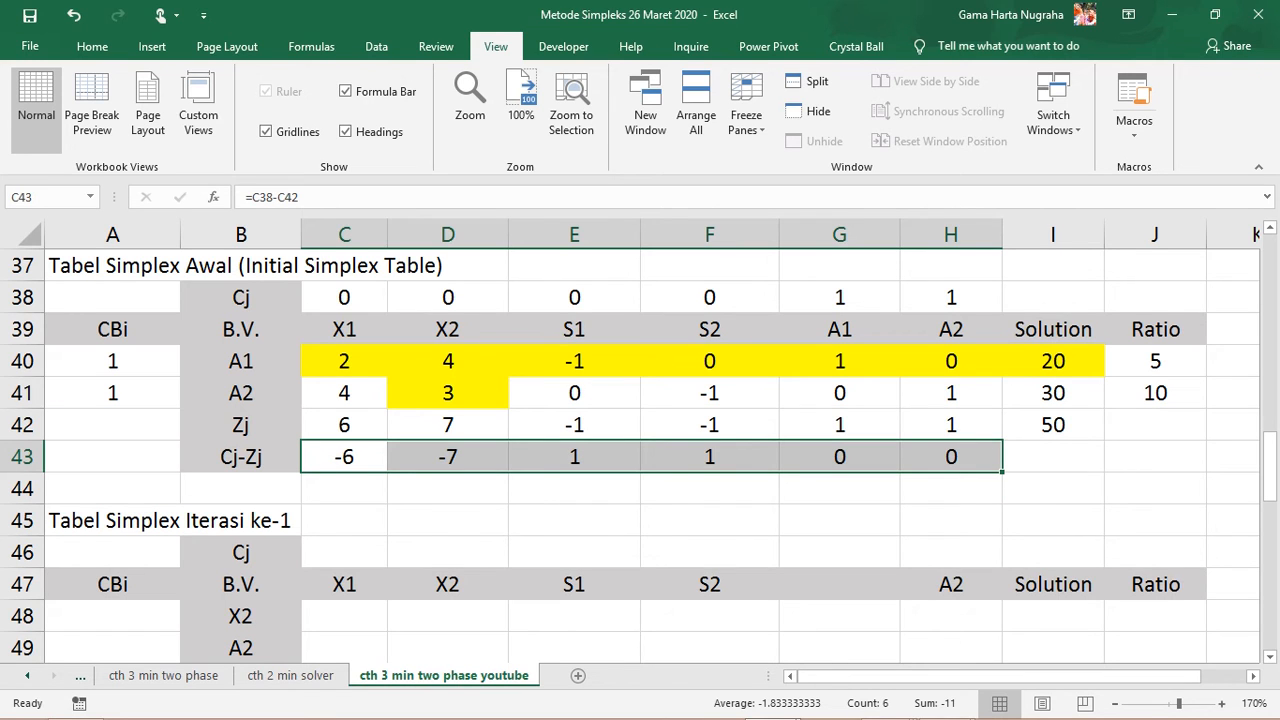
pyautogui.click(344, 553)
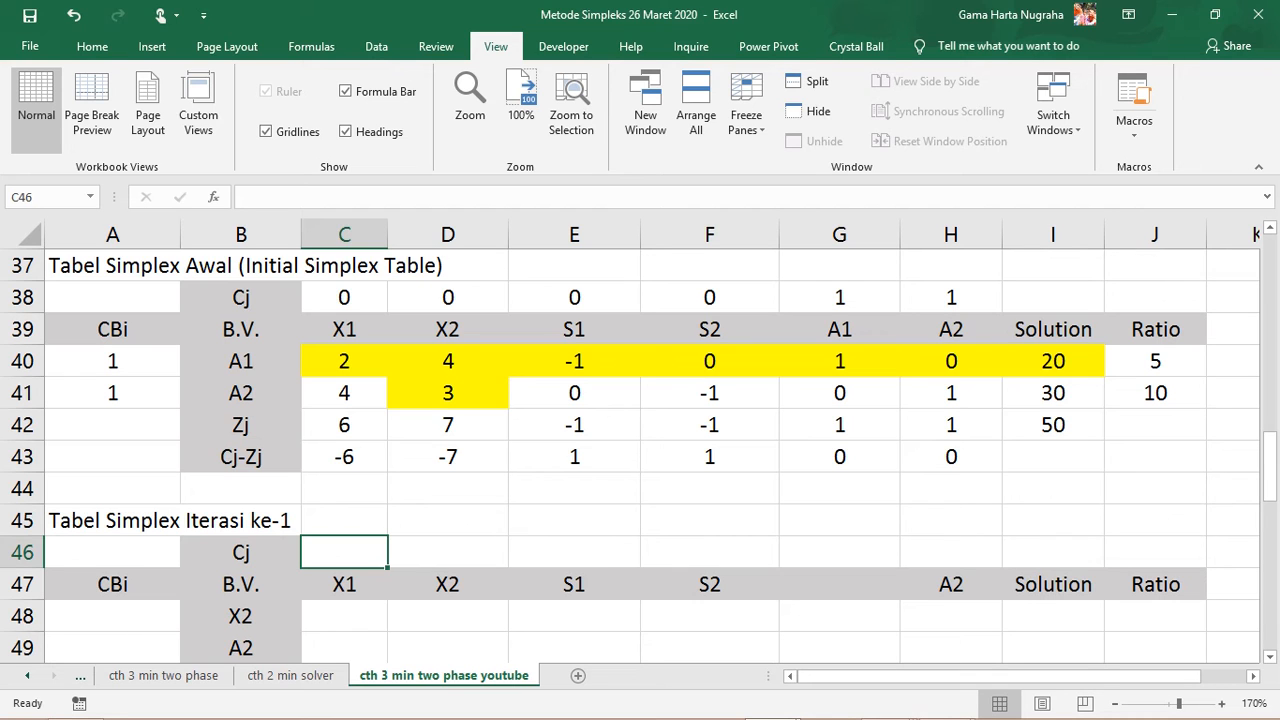
# Copy the basic variables A1 and A2 from B40:B41 into the iteration 1 table at B48:B49.
pyautogui.moveTo(241, 361); pyautogui.dragTo(241, 393)
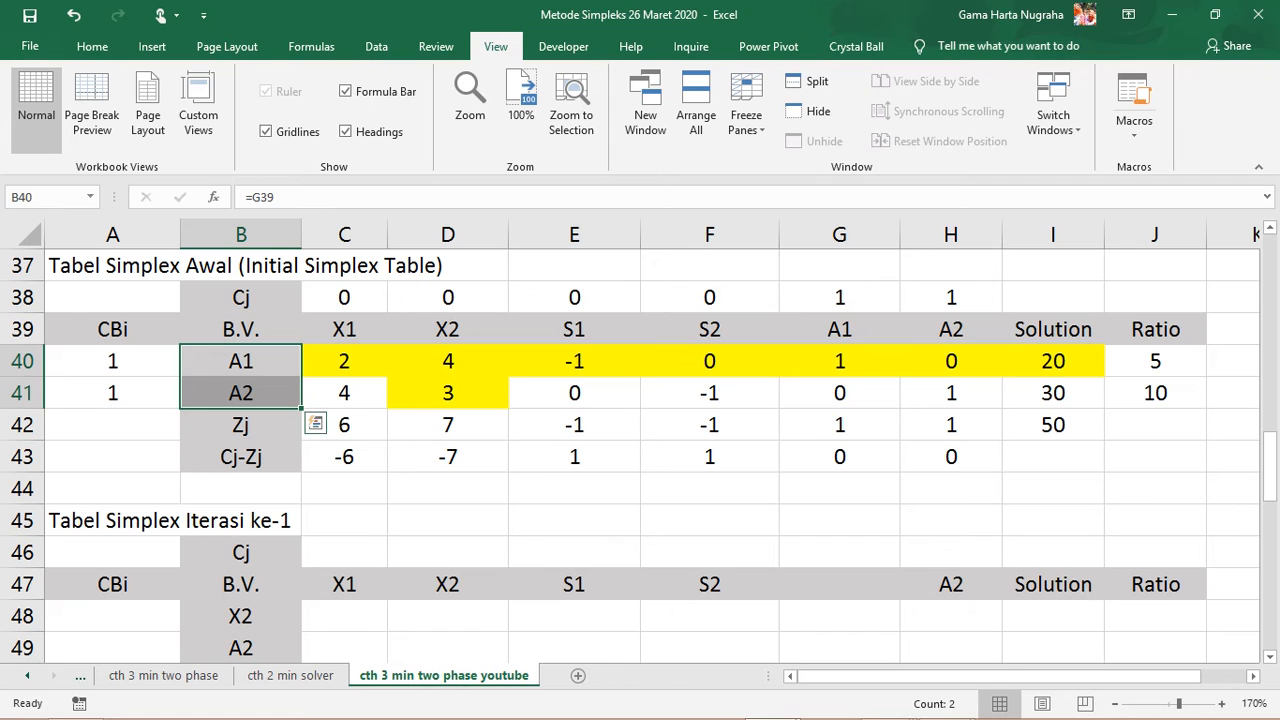
pyautogui.hotkey('ctrl', 'c')
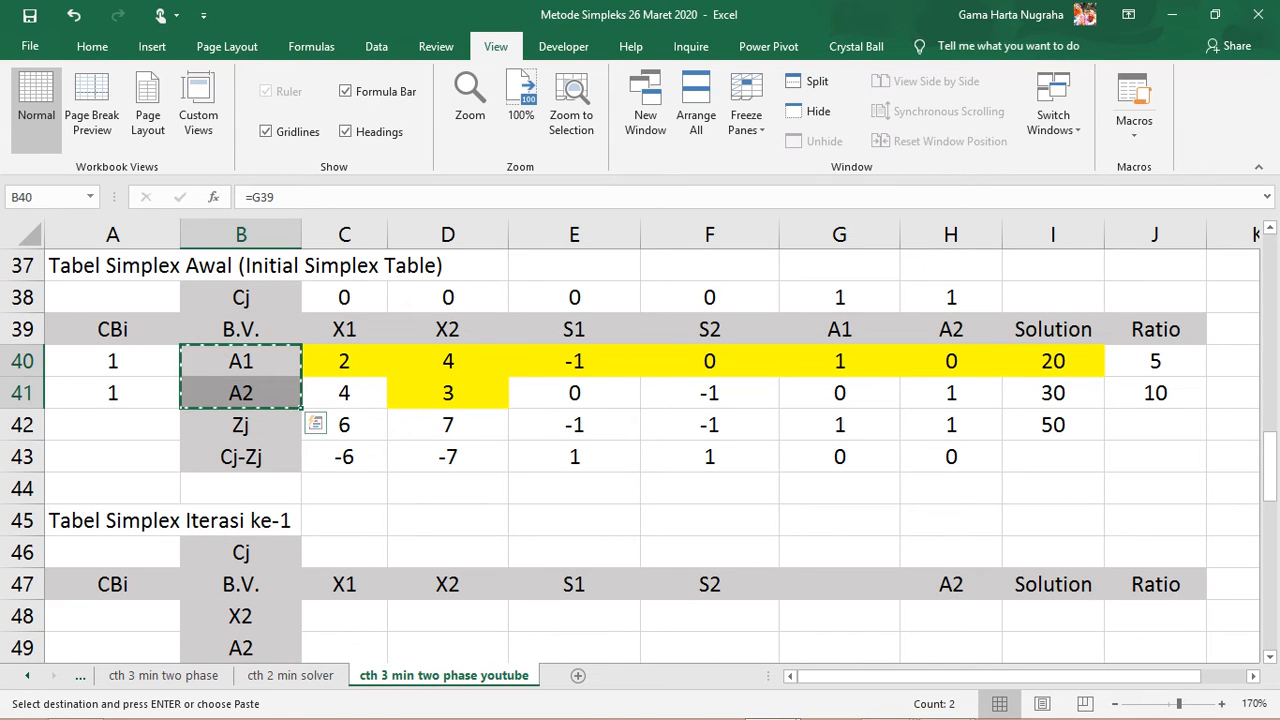
pyautogui.click(241, 616)
pyautogui.hotkey('ctrl', 'v')
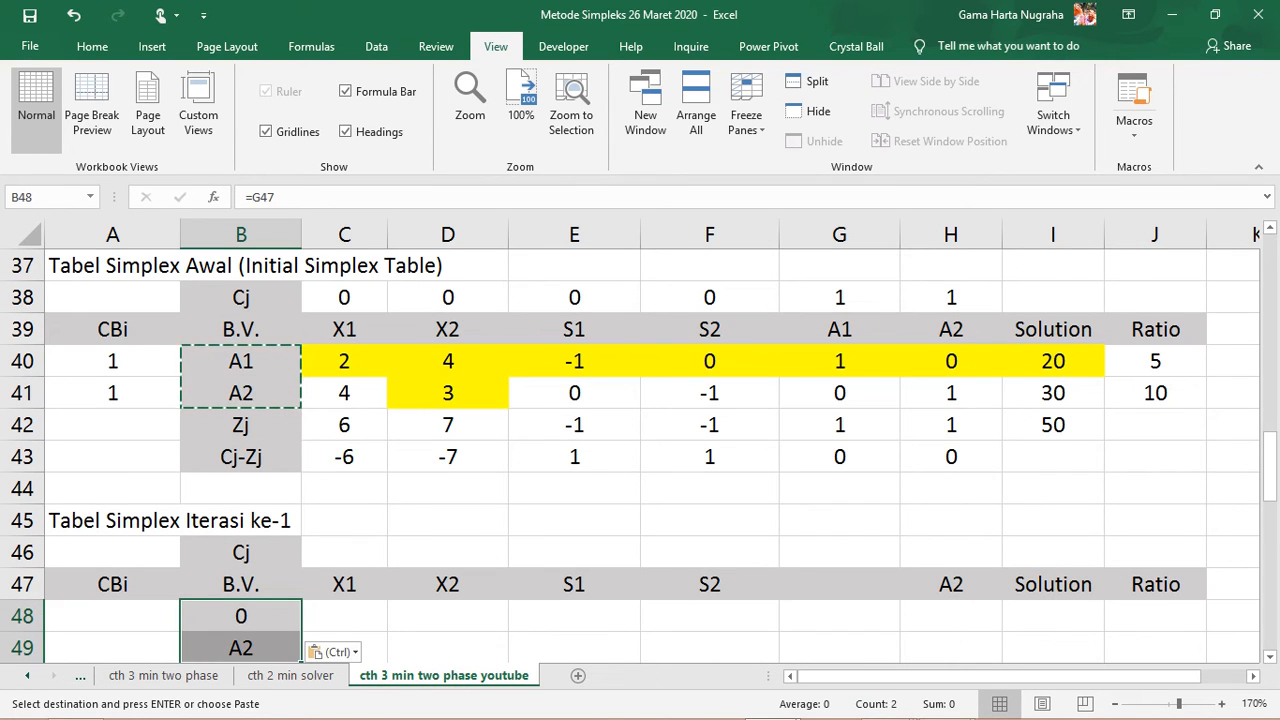
pyautogui.moveTo(241, 361); pyautogui.dragTo(241, 393)
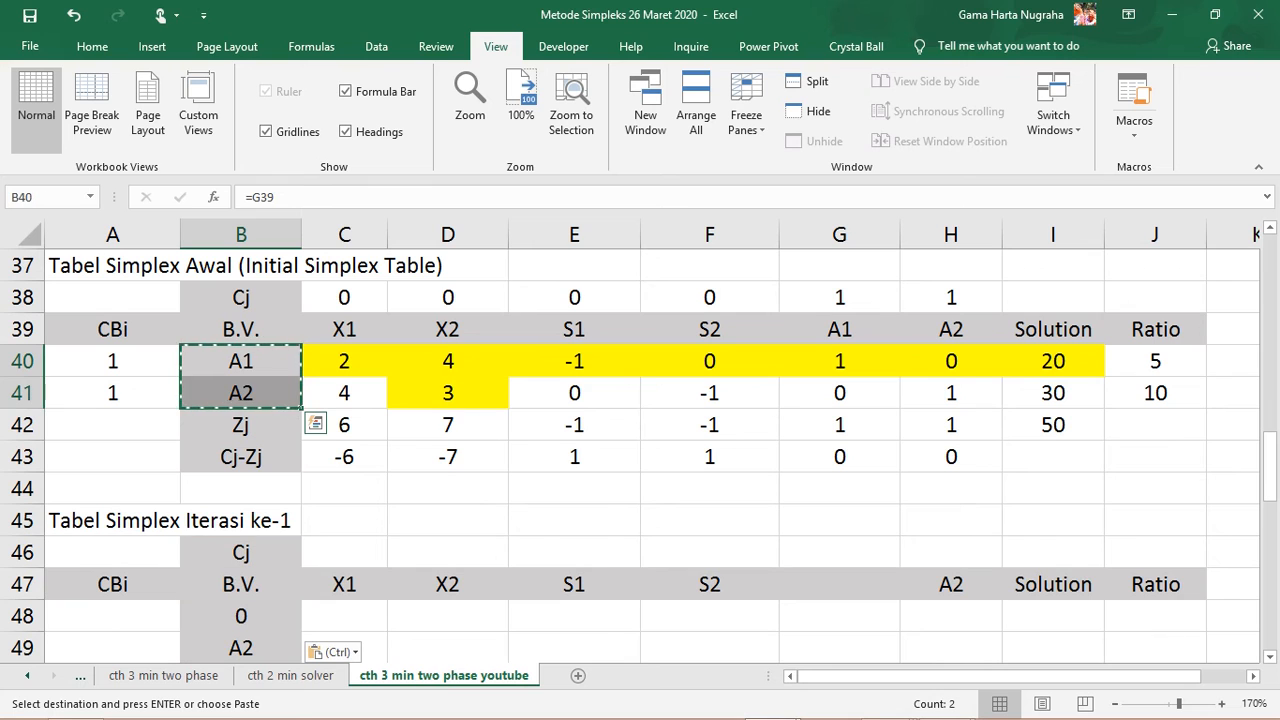
pyautogui.hotkey('ctrl', 'c')
pyautogui.click(241, 616)
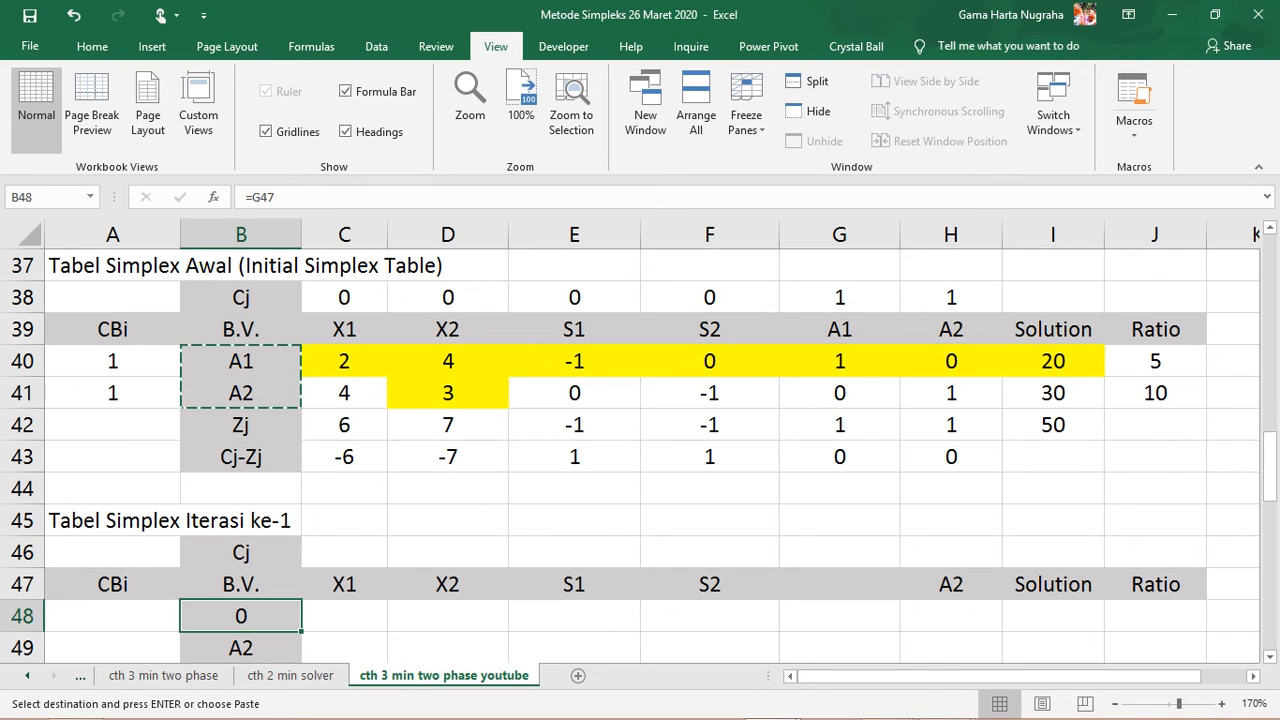
pyautogui.hotkey('ctrl', 'v')
# Replace the first basic variable in B48 of the iteration 1 table with the text A1.
pyautogui.click(241, 616)
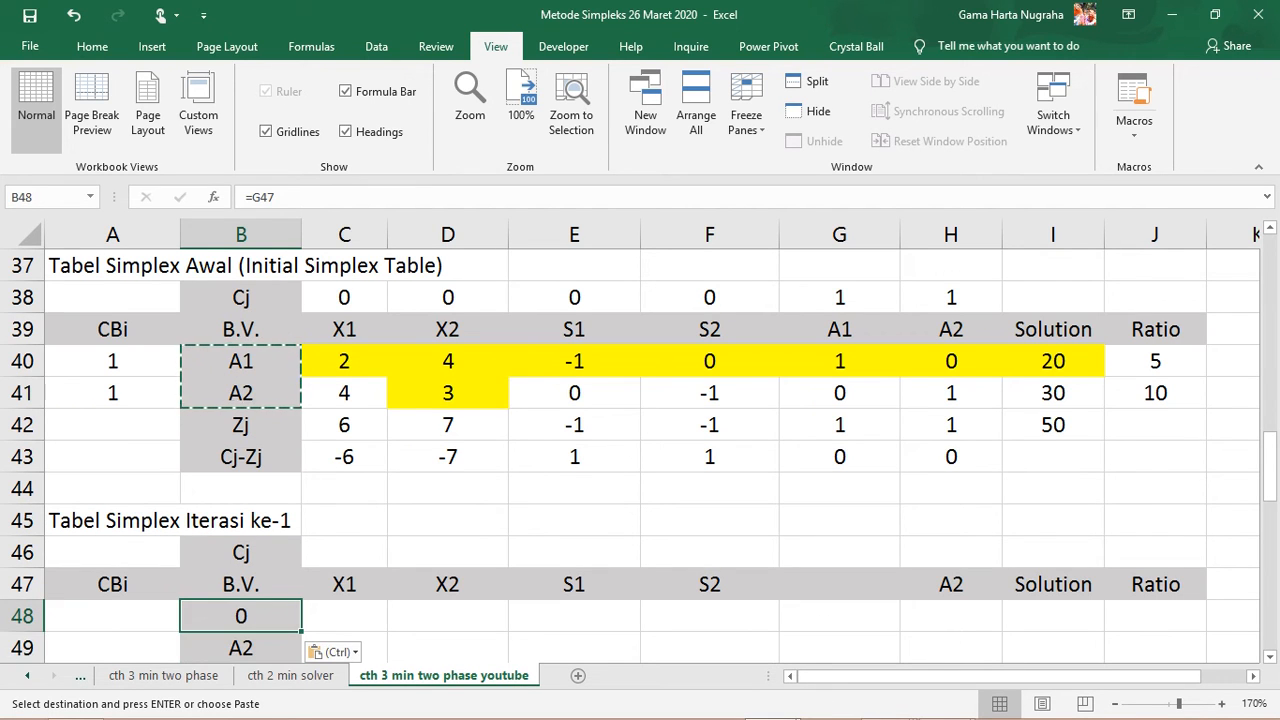
pyautogui.write('A1')
pyautogui.press('Right')
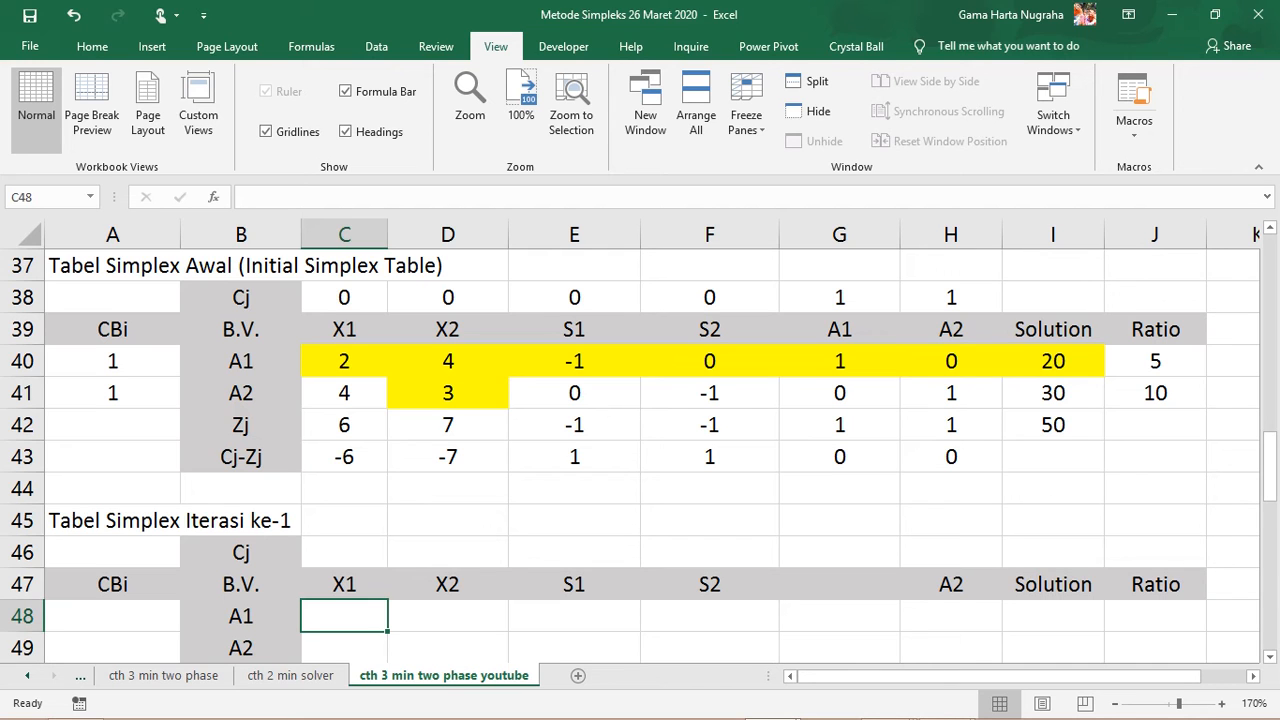
# Enter A1 as the missing column heading in G47 of the iteration 1 table.
pyautogui.moveTo(344, 297); pyautogui.dragTo(951, 297)
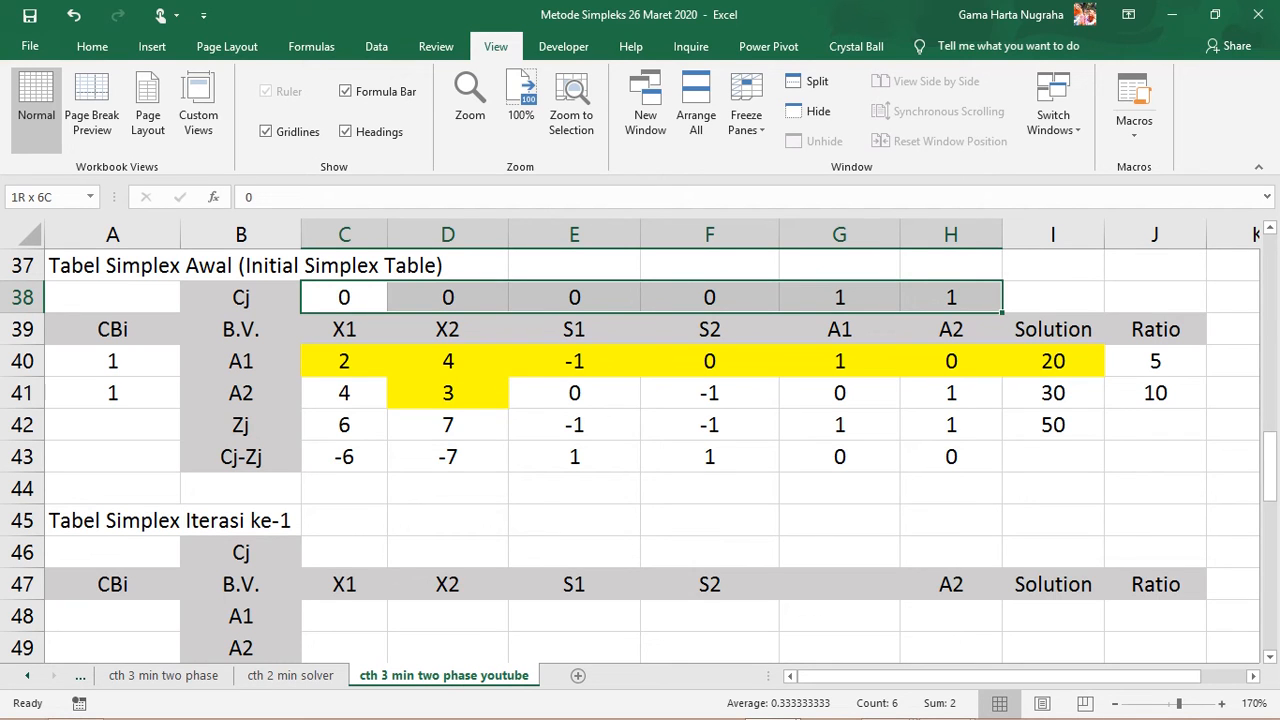
pyautogui.moveTo(951, 297); pyautogui.dragTo(951, 297)
pyautogui.click(241, 361)
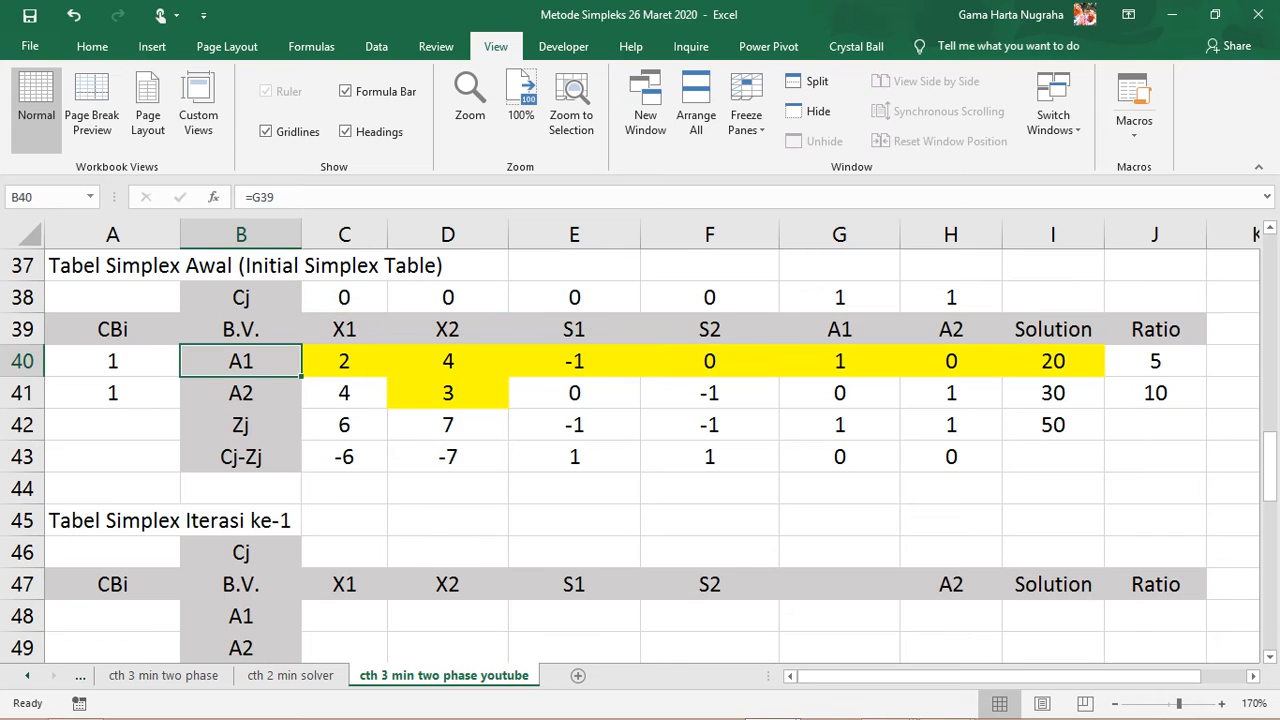
pyautogui.click(839, 584)
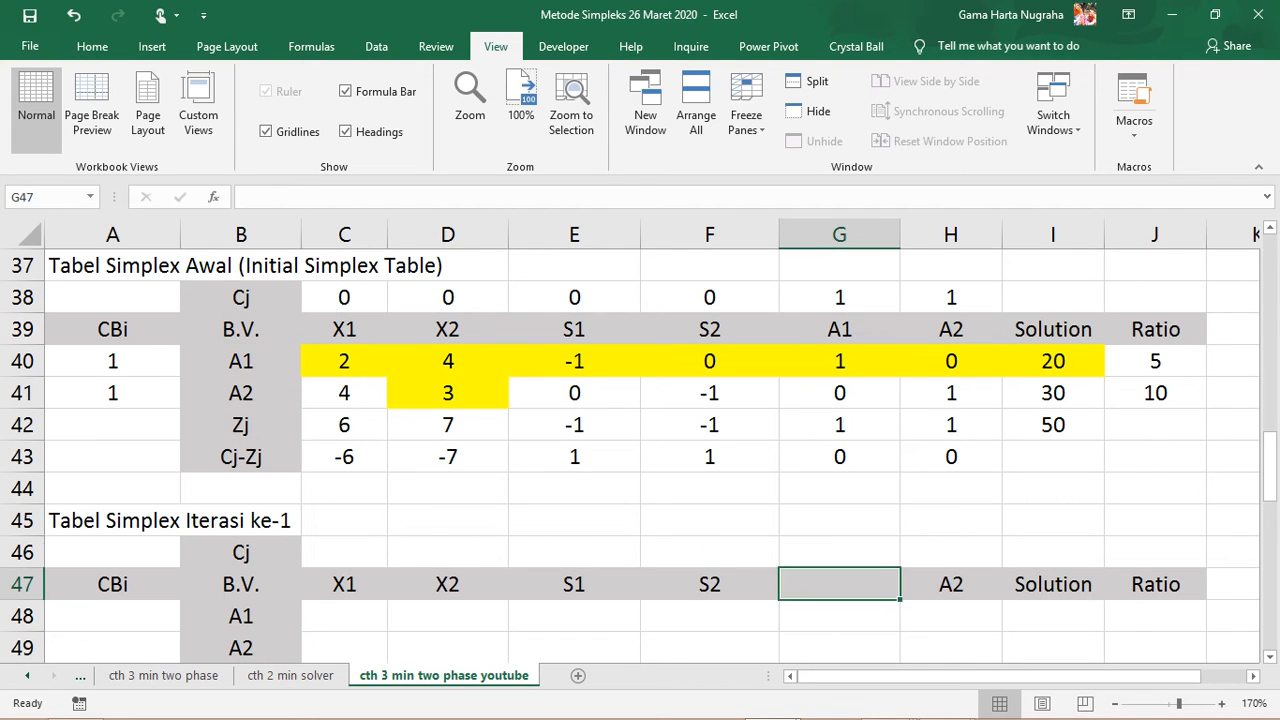
pyautogui.write('A1')
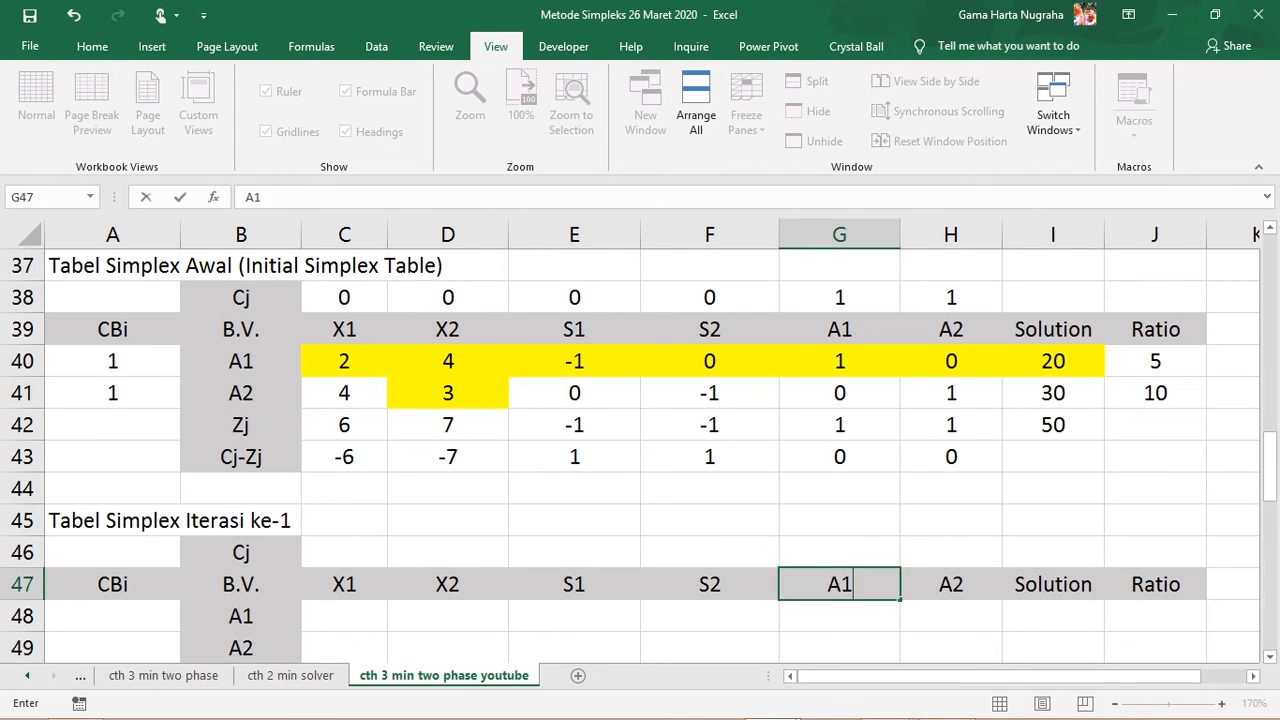
pyautogui.click(839, 647)
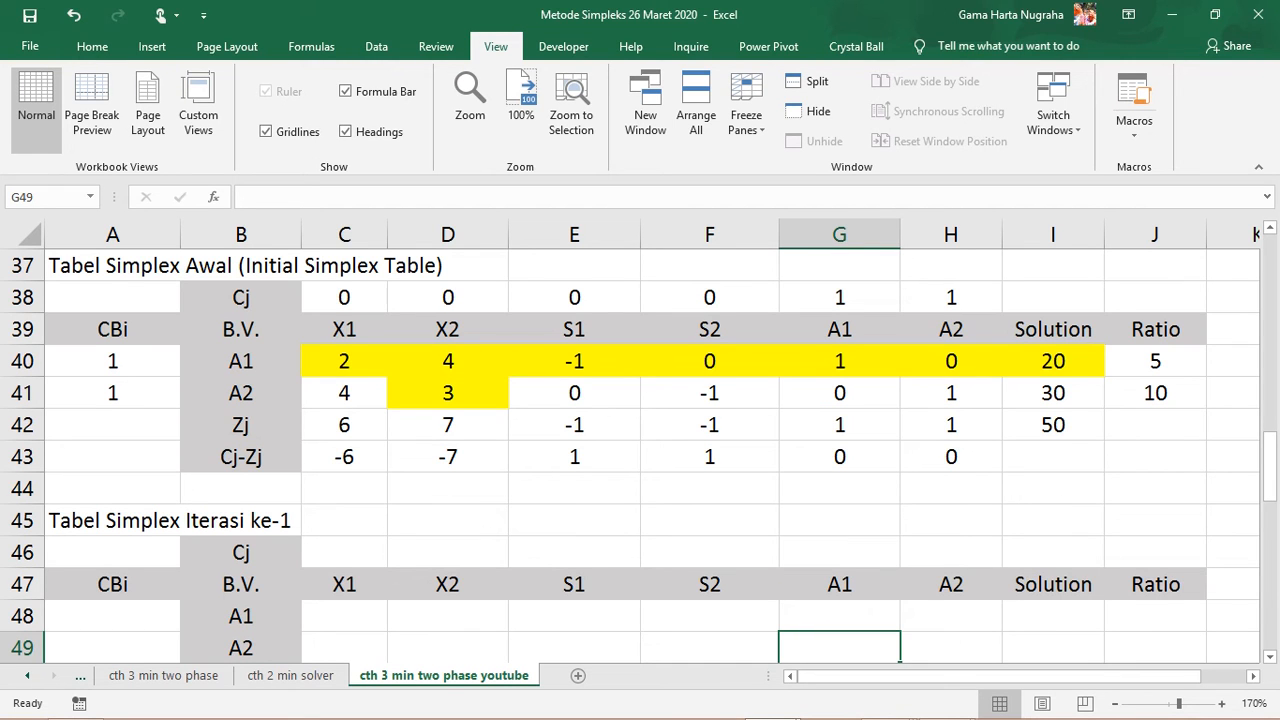
pyautogui.click(241, 361)
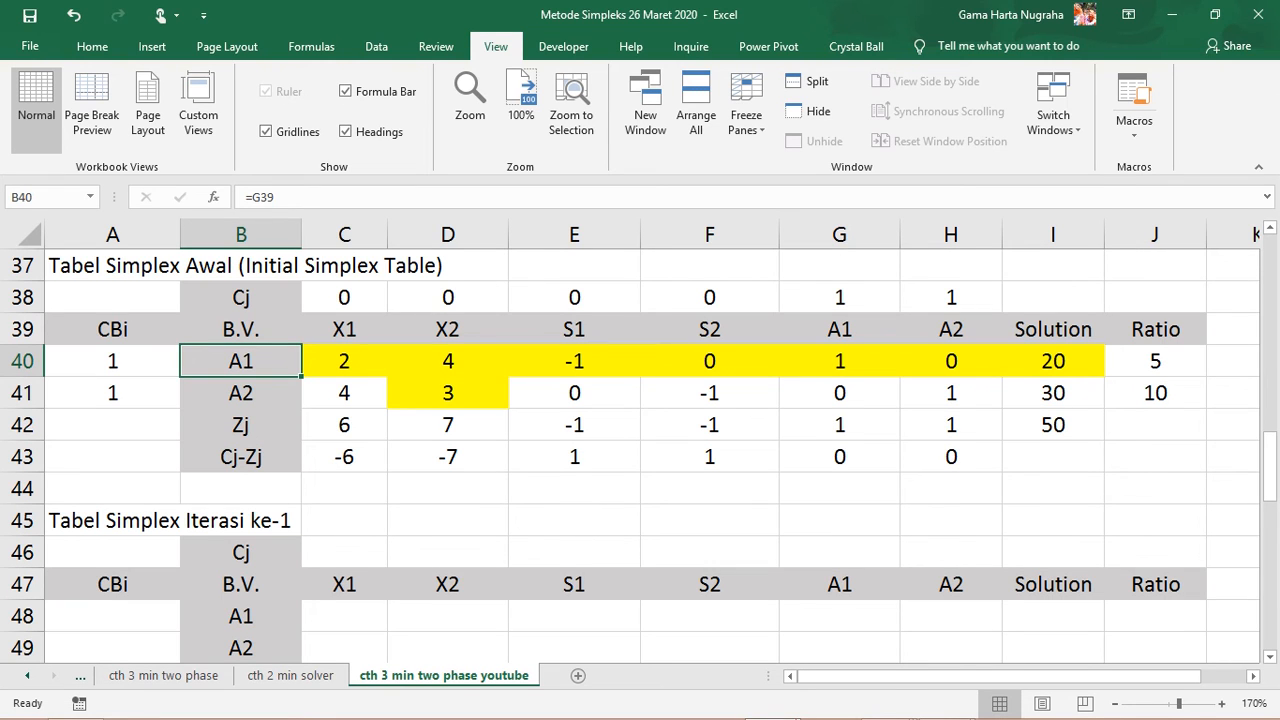
pyautogui.click(839, 584)
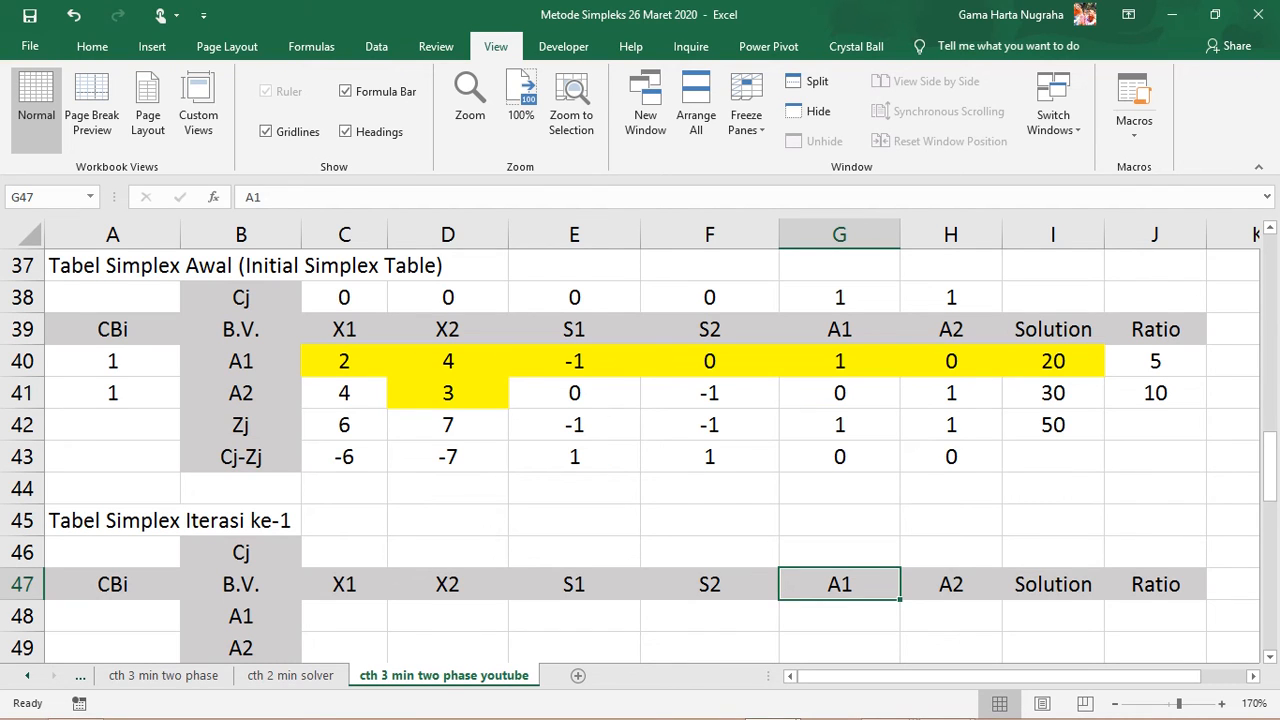
# Clear the A1 heading in G47 and copy the Cj values C38:H38 into row 46 starting at C46.
pyautogui.press('Delete')
pyautogui.moveTo(344, 297); pyautogui.dragTo(950, 297)
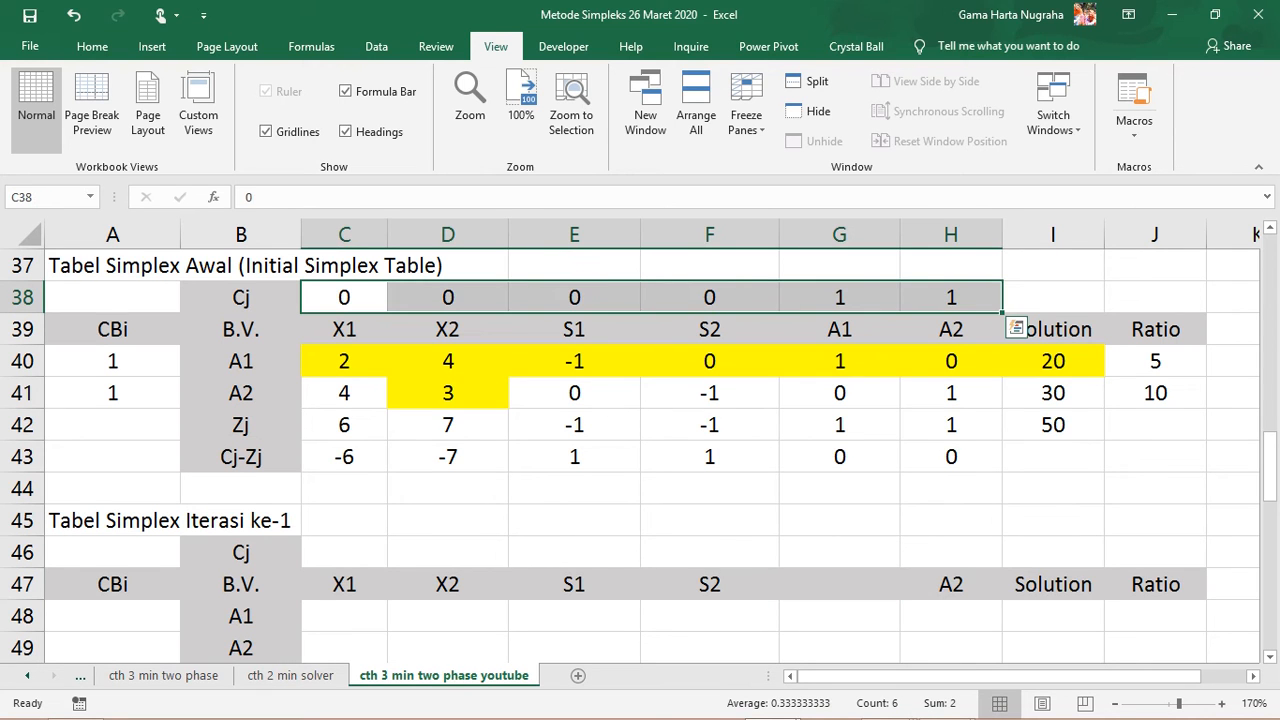
pyautogui.hotkey('ctrl', 'c')
pyautogui.click(344, 552)
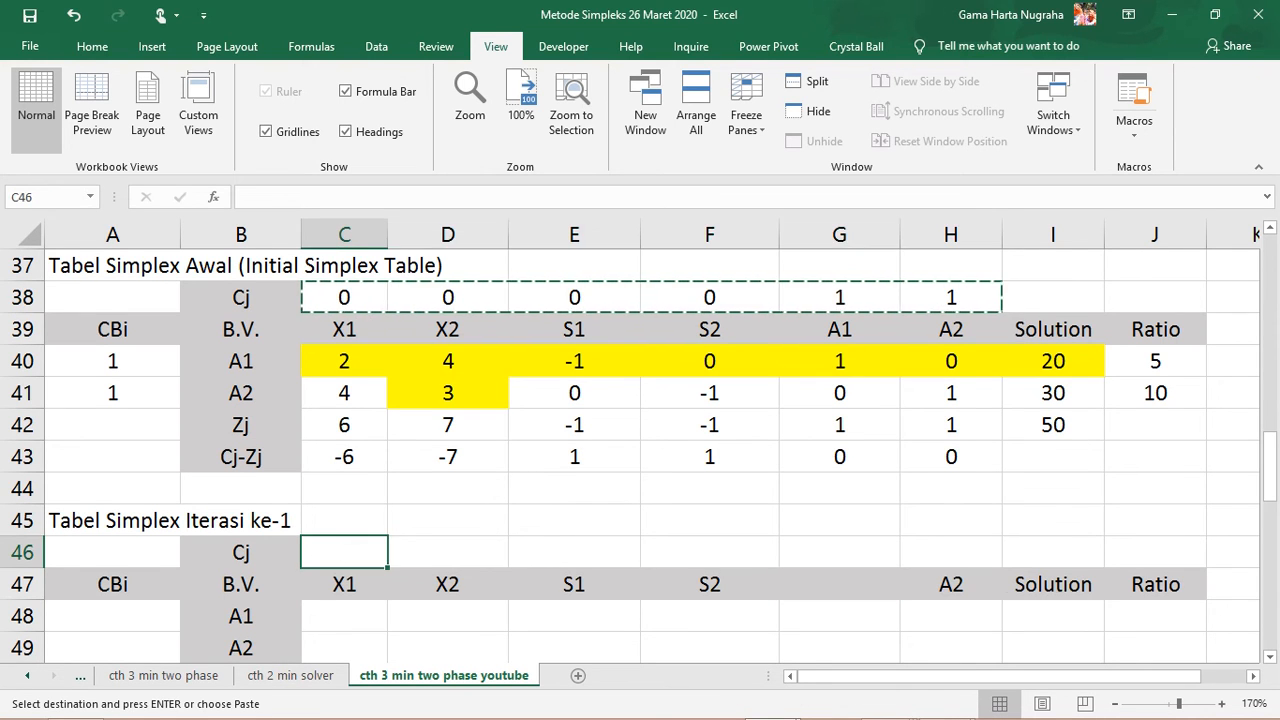
pyautogui.hotkey('ctrl', 'v')
# Clear the Cj value in G46, above the emptied A1 heading of the iteration 1 table.
pyautogui.click(840, 552)
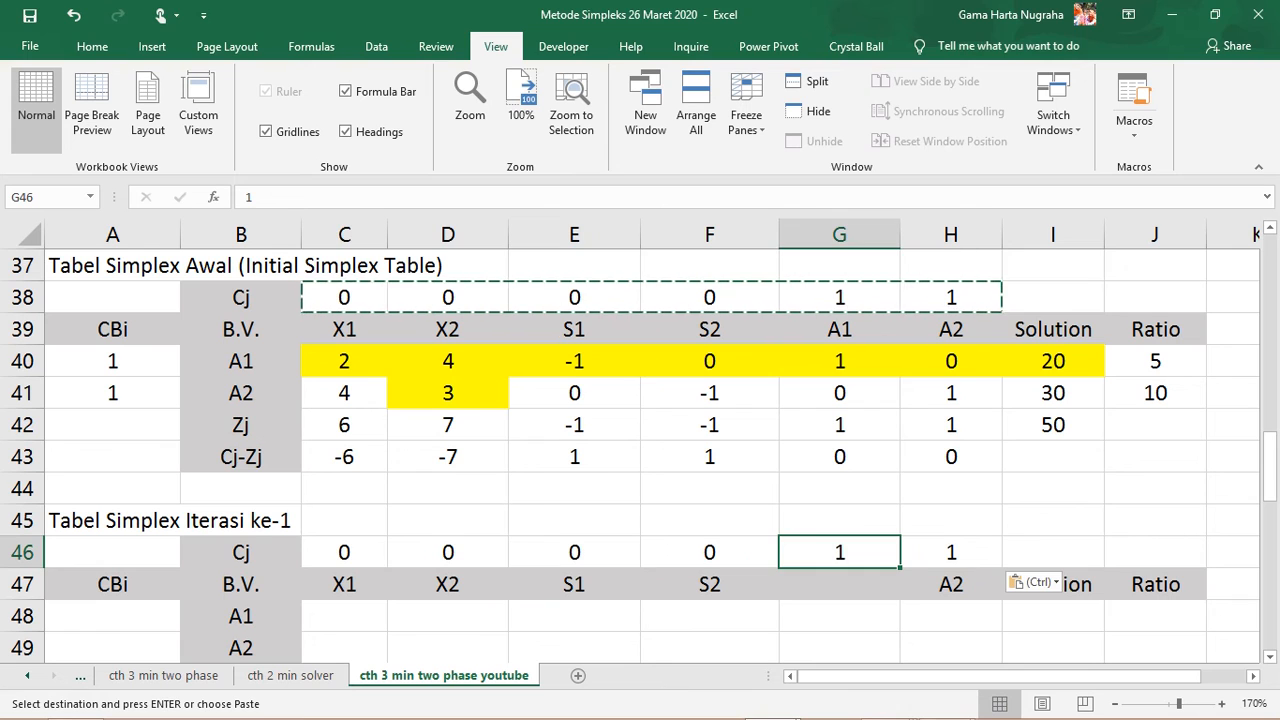
pyautogui.press('Delete')
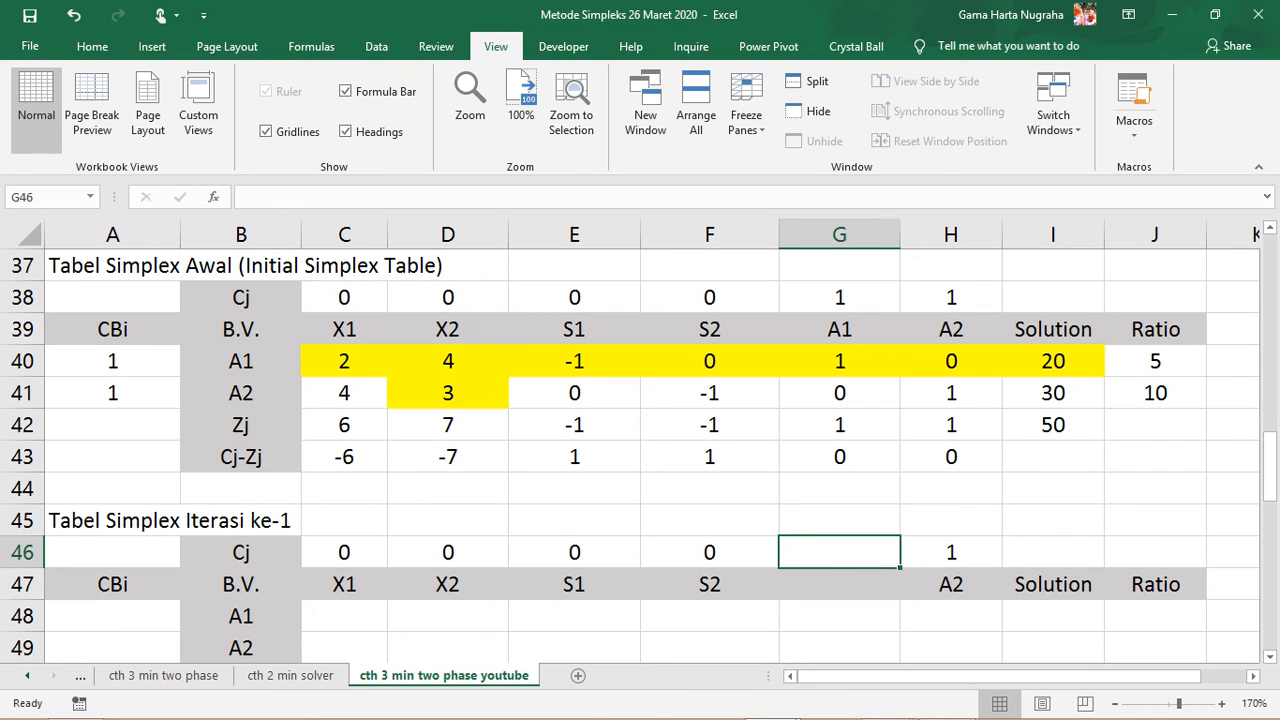
pyautogui.click(951, 584)
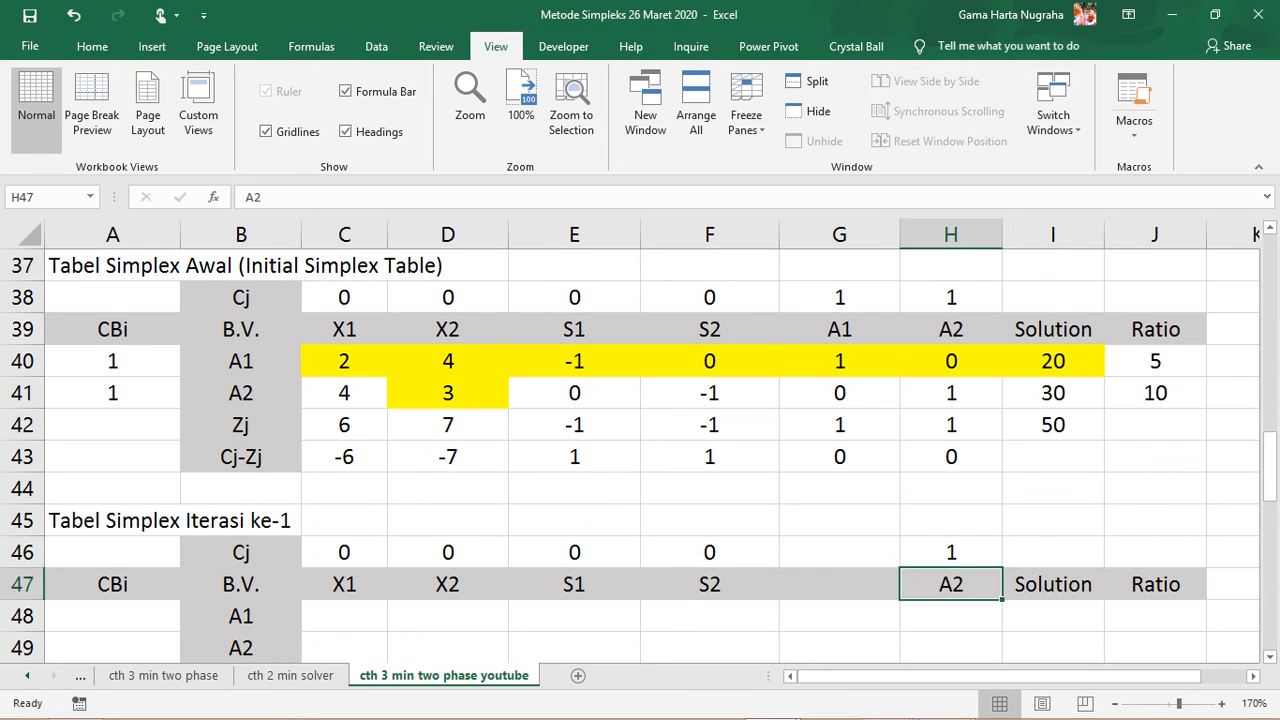
# Replace the leaving variable A1 in B48 of the iteration 1 table with the entering variable X2.
pyautogui.click(241, 361)
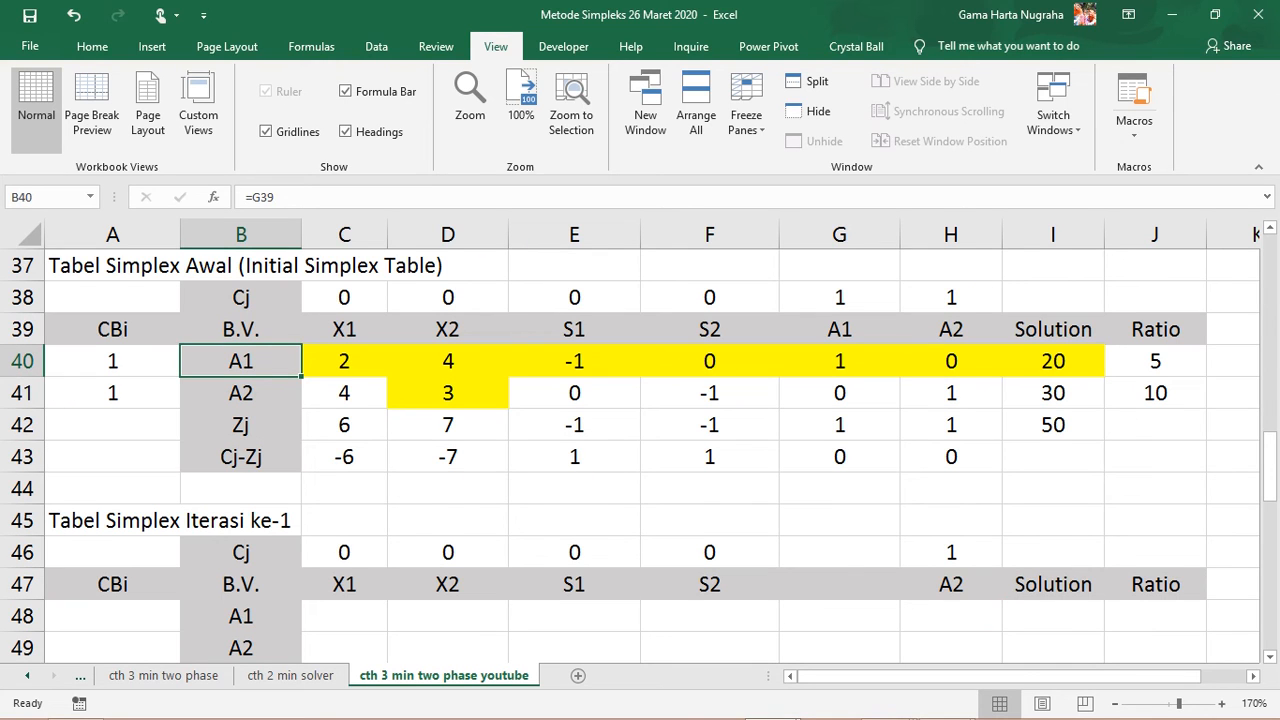
pyautogui.click(448, 329)
pyautogui.click(241, 616)
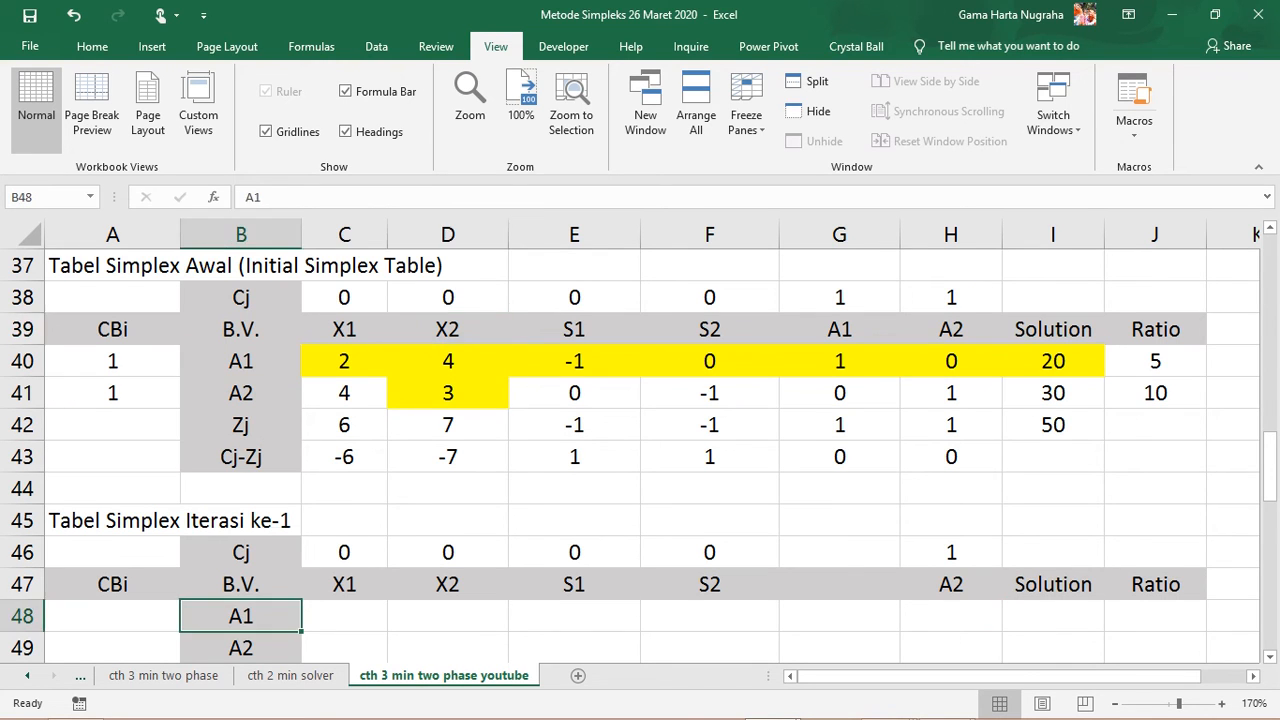
pyautogui.write('X2')
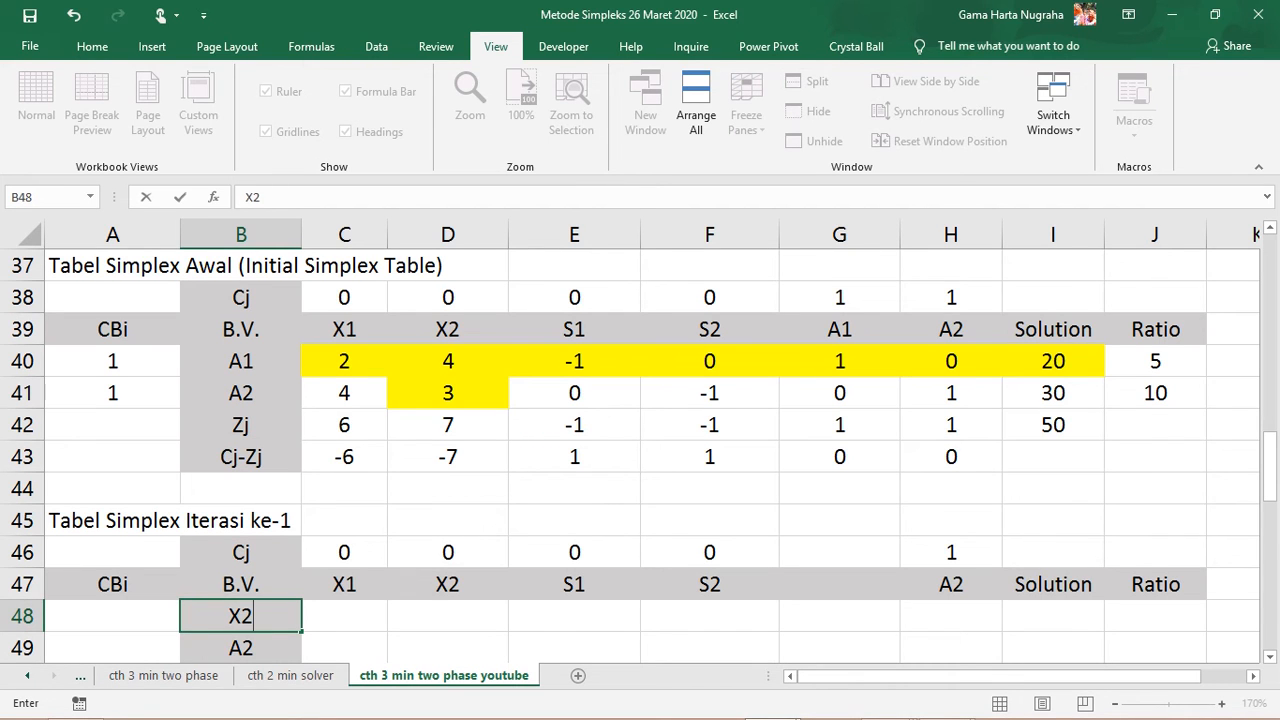
pyautogui.press('Tab')
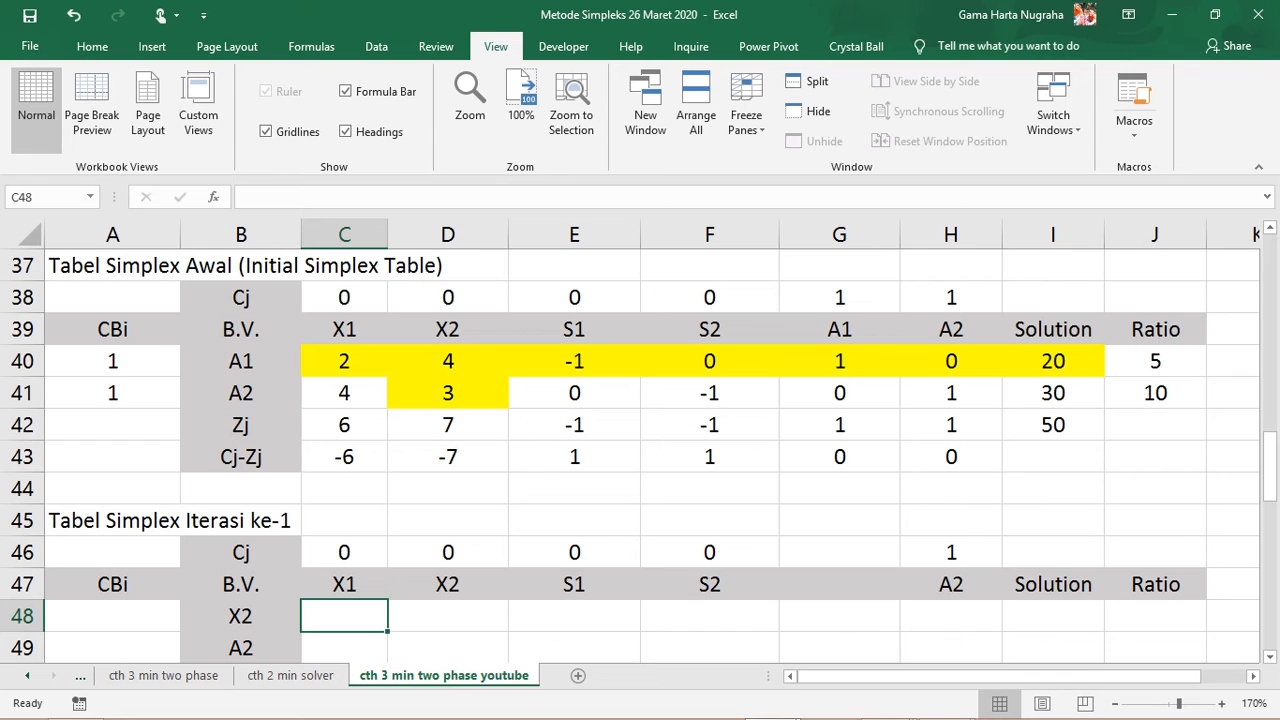
pyautogui.press('Left')
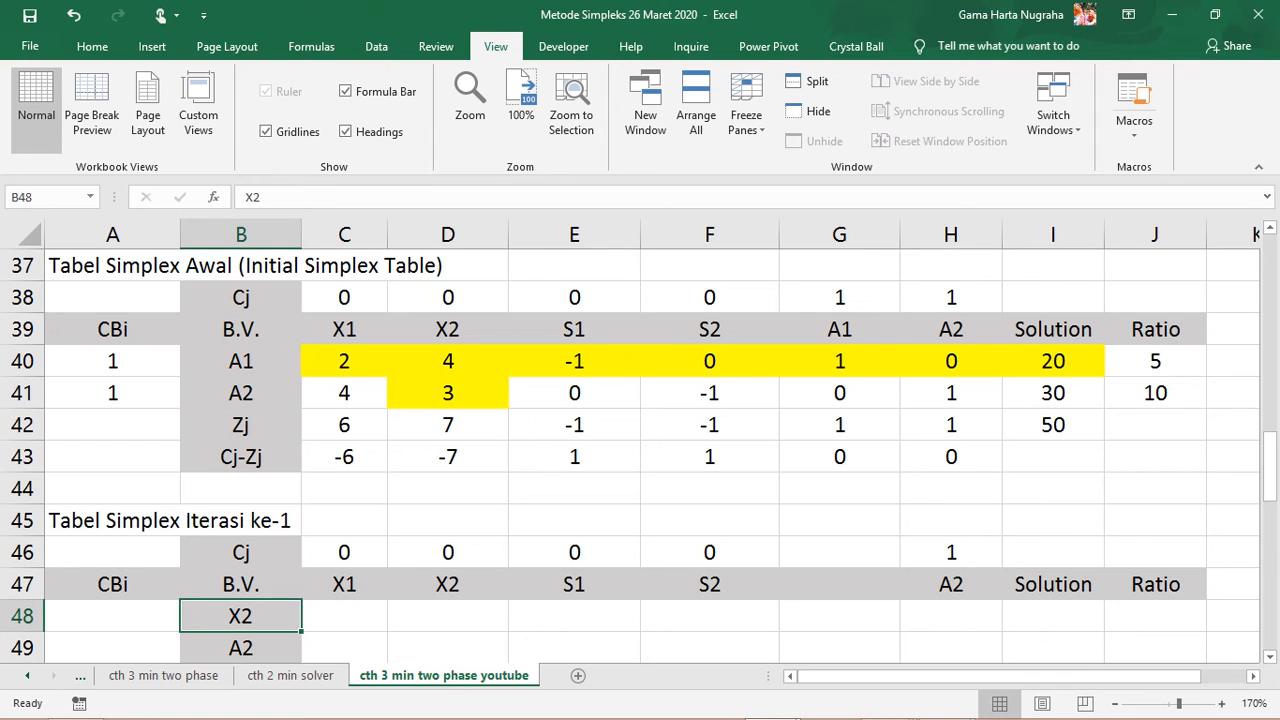
# Link the CBi cell A48 of the X2 row to its Cj coefficient with the formula =D46.
pyautogui.click(448, 297)
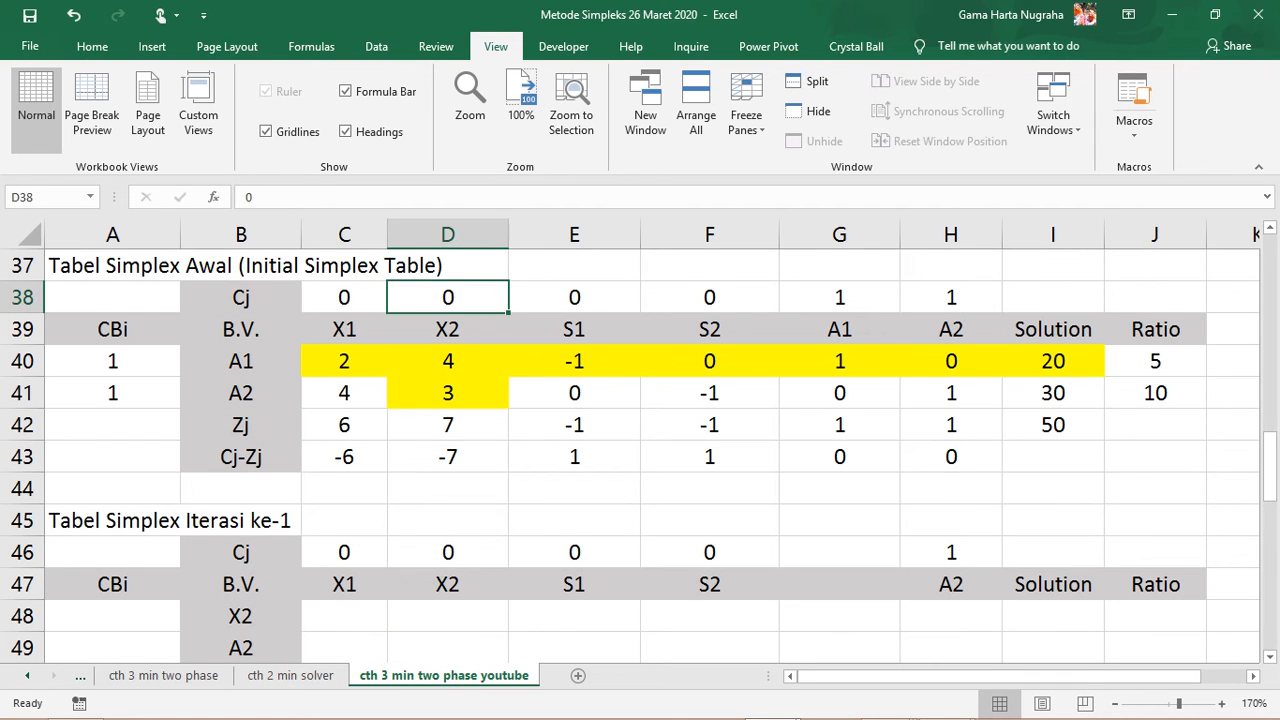
pyautogui.click(448, 584)
pyautogui.click(448, 552)
pyautogui.click(112, 616)
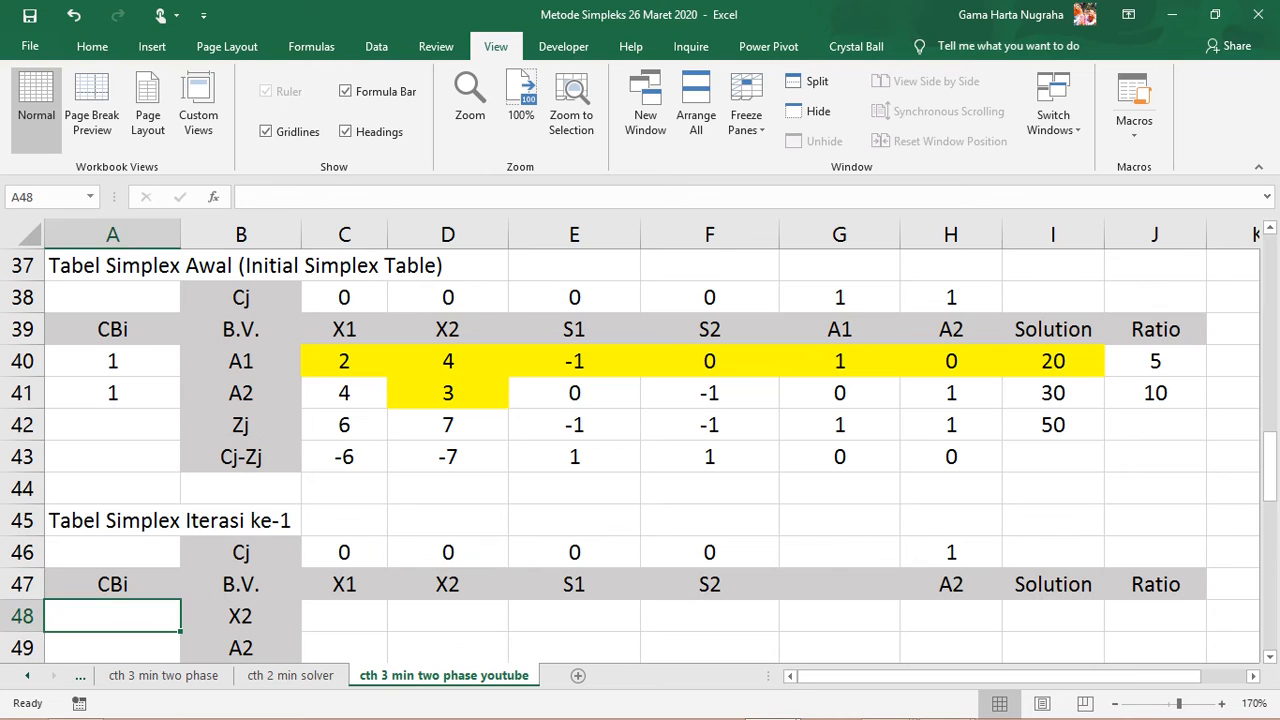
pyautogui.write('=')
pyautogui.click(448, 552)
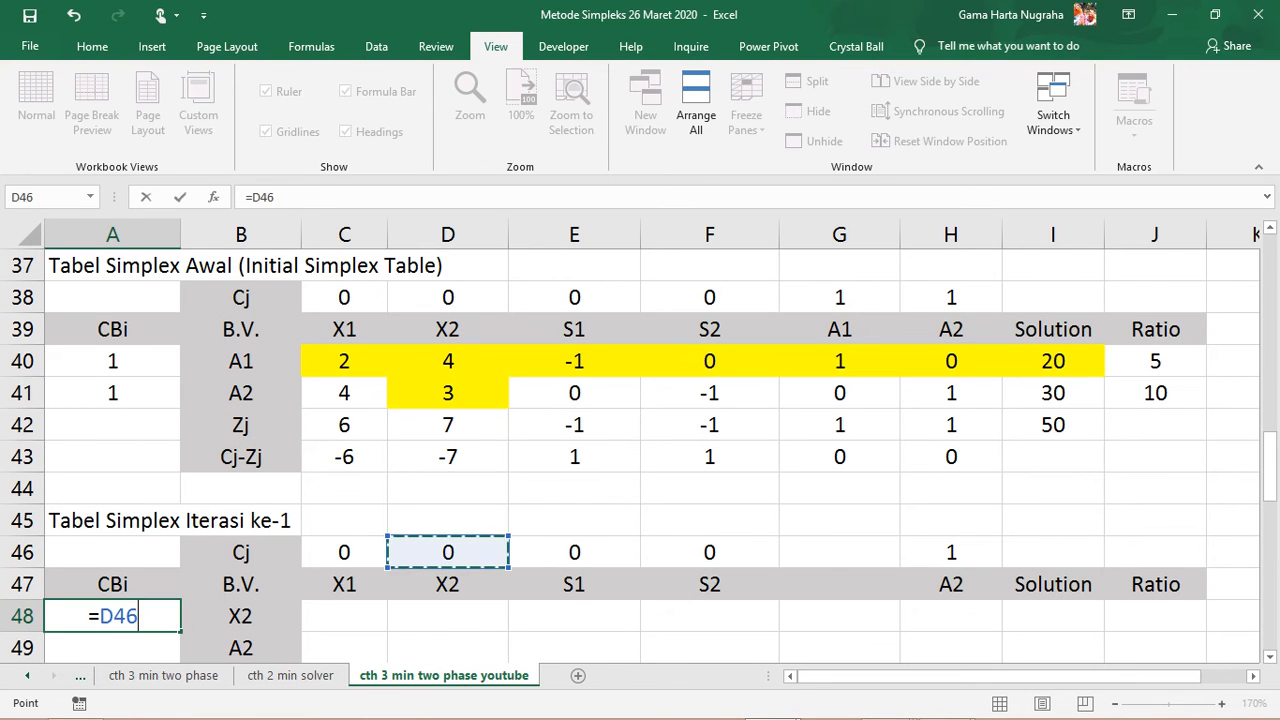
pyautogui.press('Return')
# Enter =C40/$D$40 in C48 to divide the pivot row by the fixed pivot element.
pyautogui.click(344, 616)
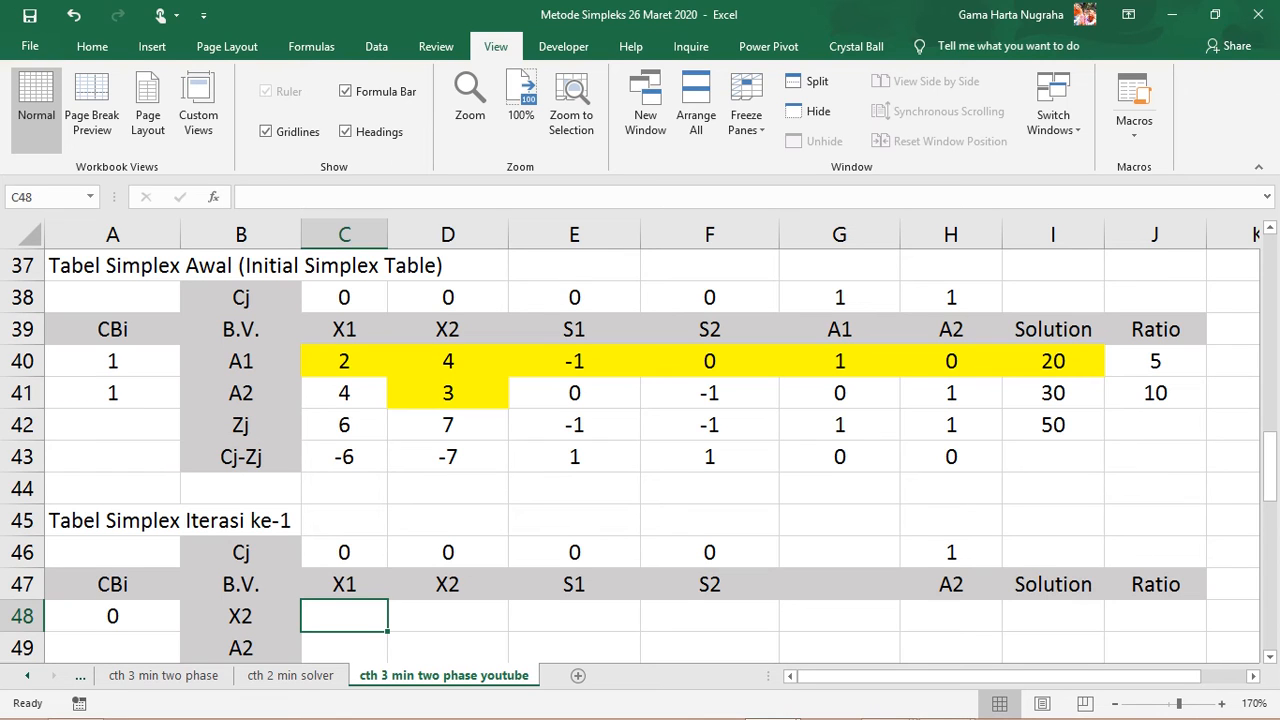
pyautogui.moveTo(344, 361); pyautogui.dragTo(1053, 361)
pyautogui.click(344, 616)
pyautogui.write('=')
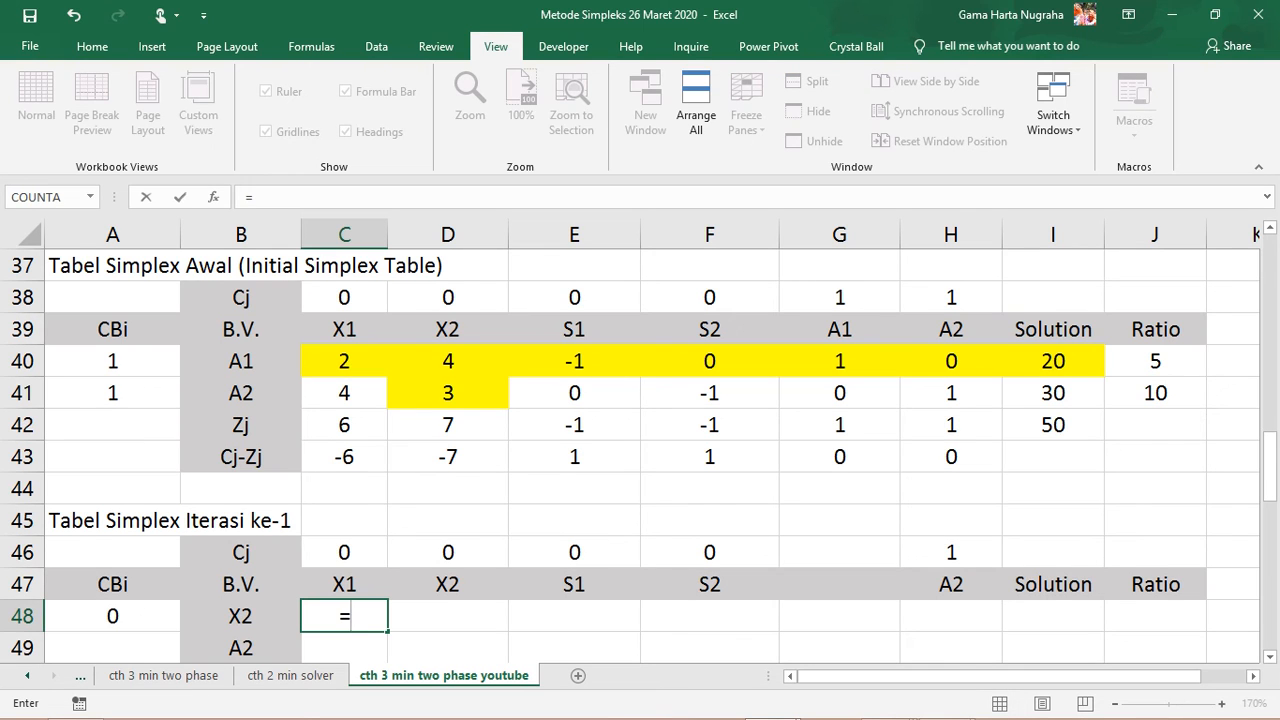
pyautogui.click(344, 361)
pyautogui.write('/')
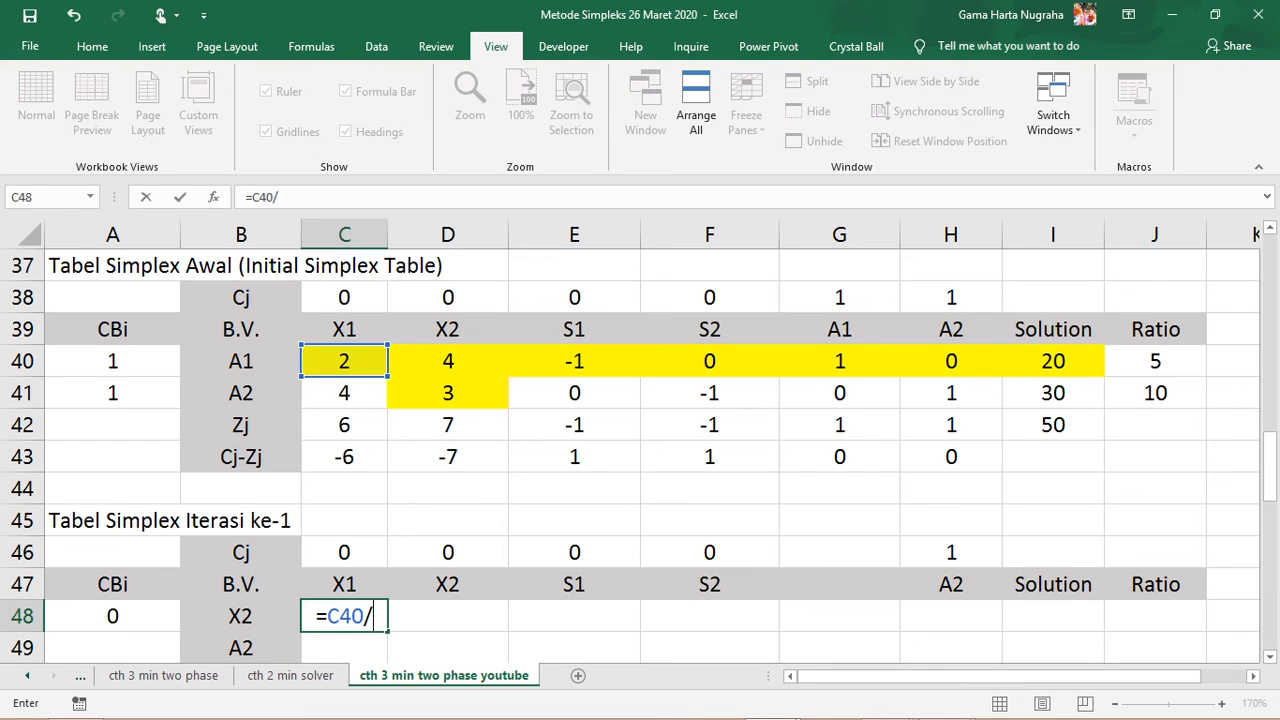
pyautogui.click(448, 361)
pyautogui.click(355, 616)
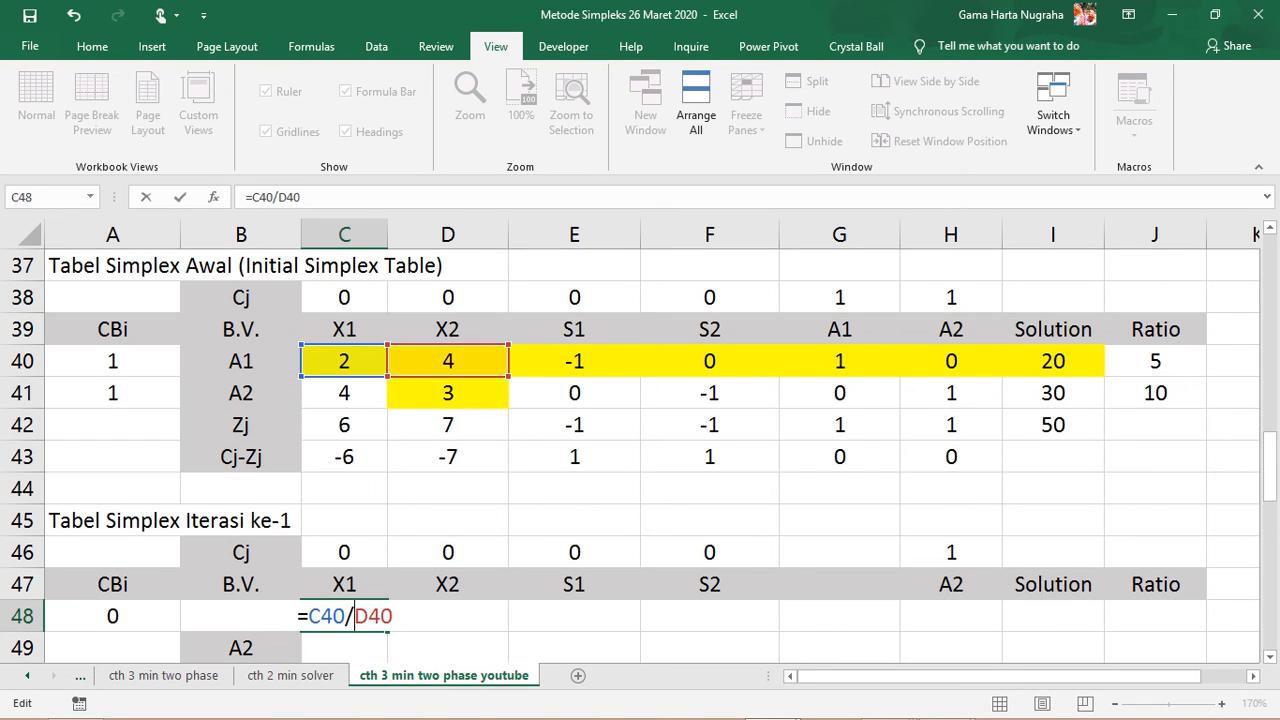
pyautogui.press('F4')
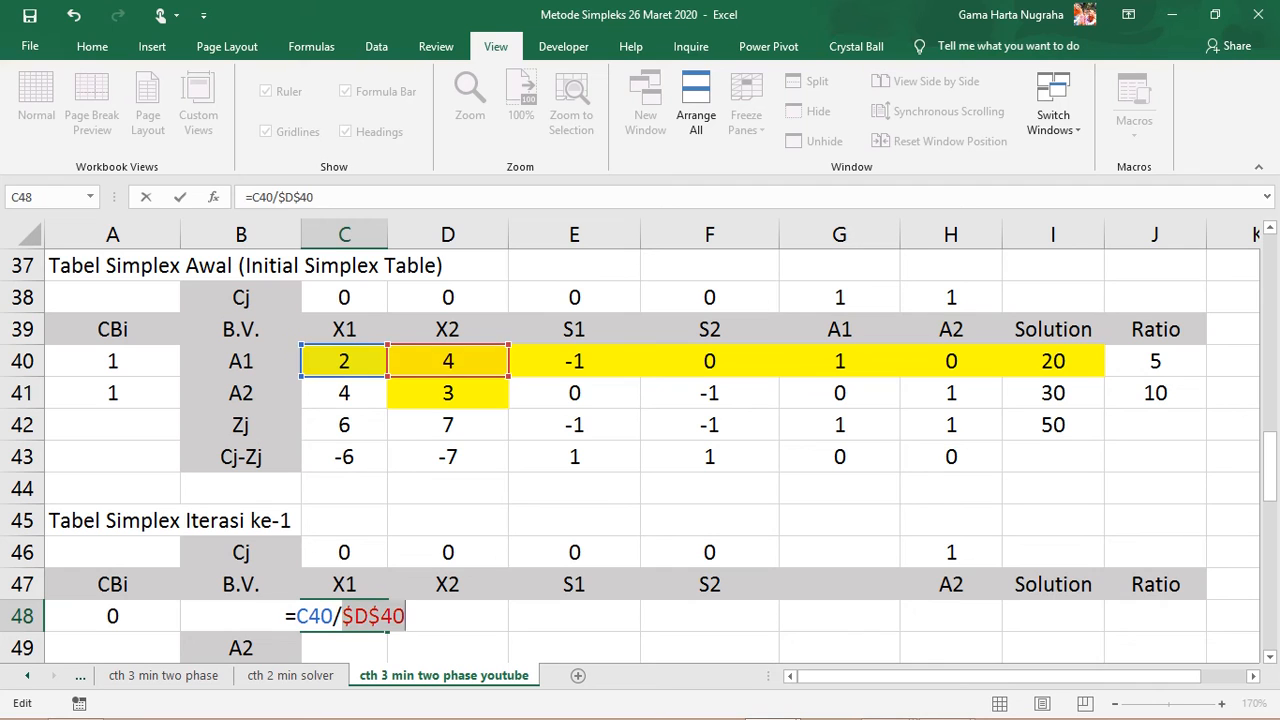
pyautogui.hotkey('ctrl', 'Return')
# Fill the C48 formula across the X2 row through the Solution cell I48, clearing G48 in the removed A1 column.
pyautogui.moveTo(387, 631); pyautogui.dragTo(952, 622)
pyautogui.click(839, 616)
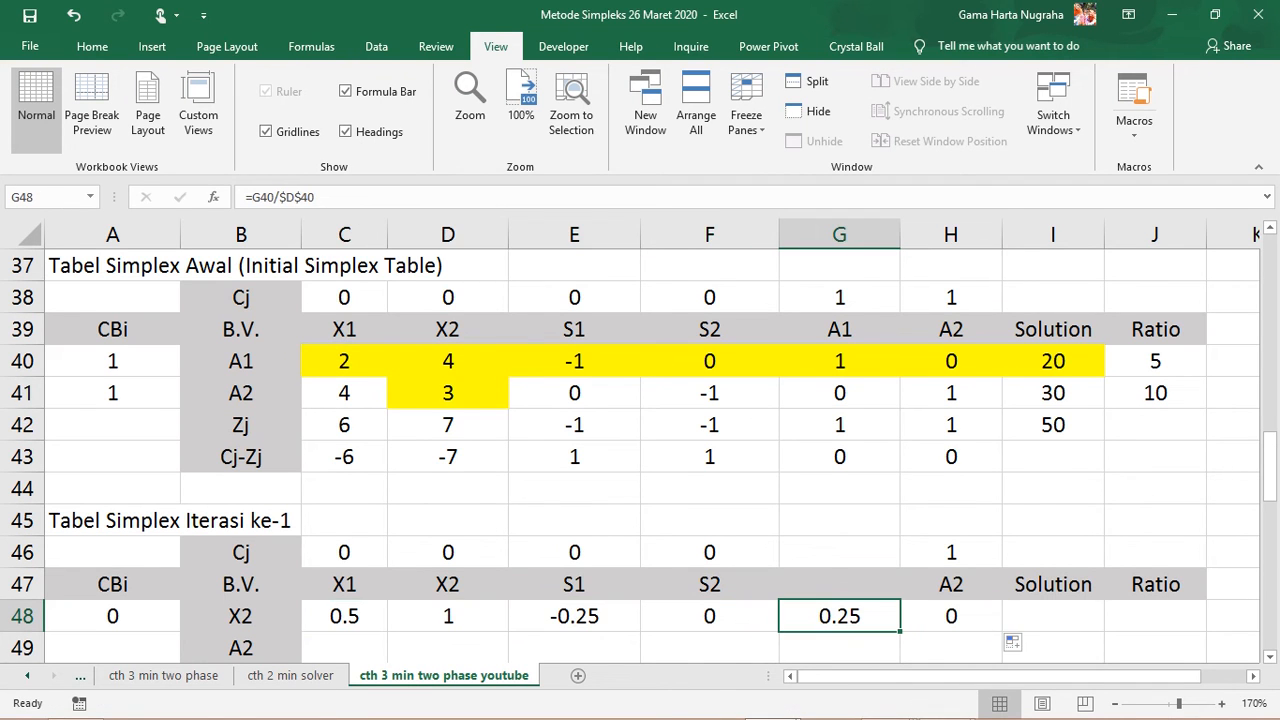
pyautogui.press('Delete')
pyautogui.click(951, 616)
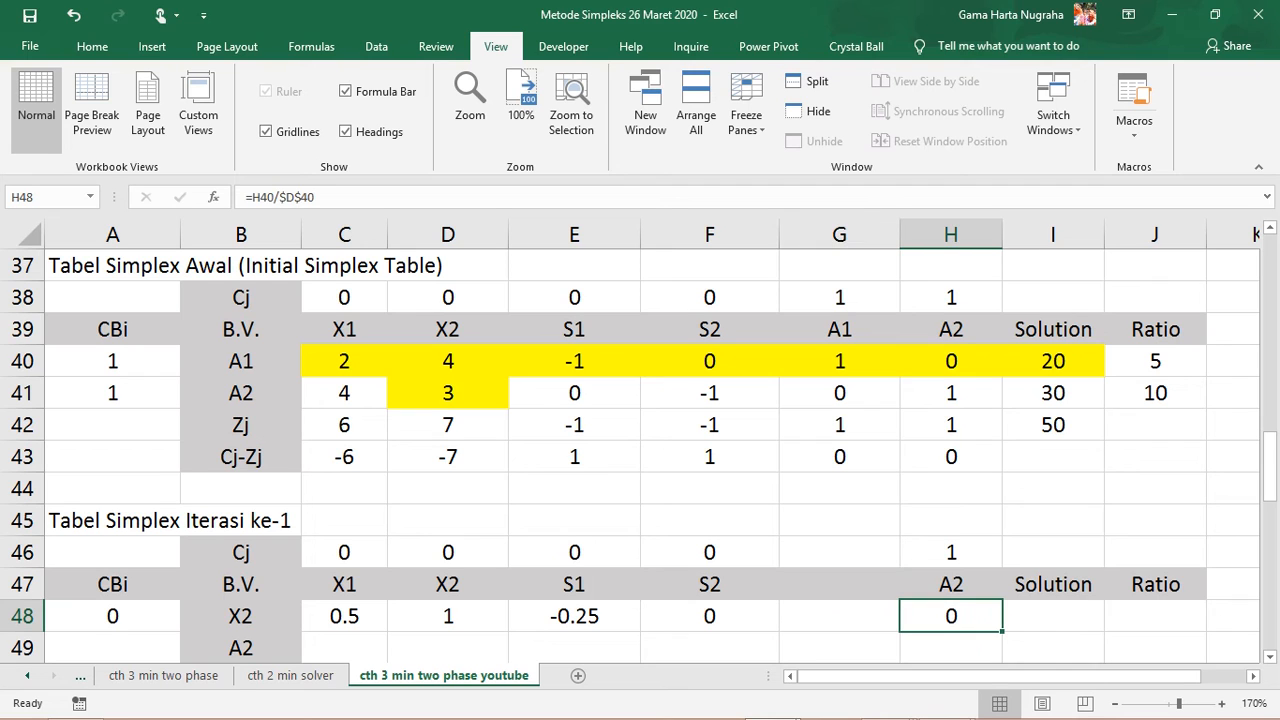
pyautogui.moveTo(1002, 631); pyautogui.dragTo(1053, 620)
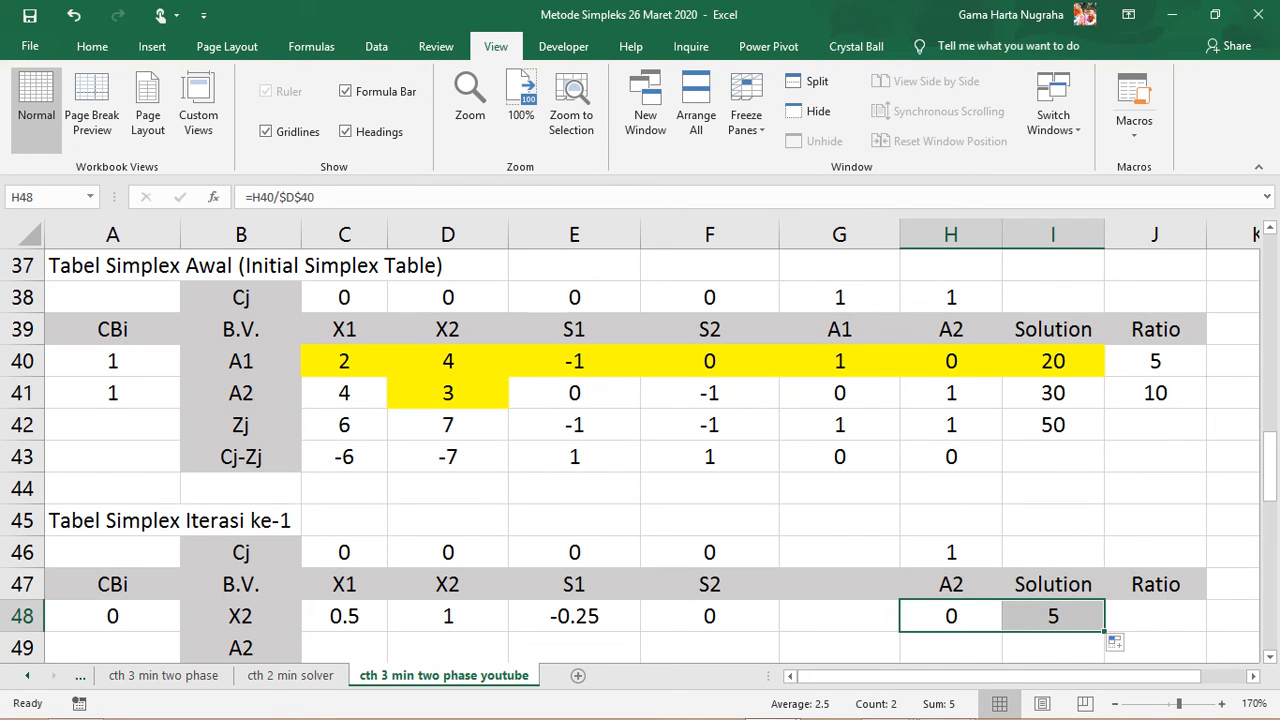
pyautogui.click(1053, 616)
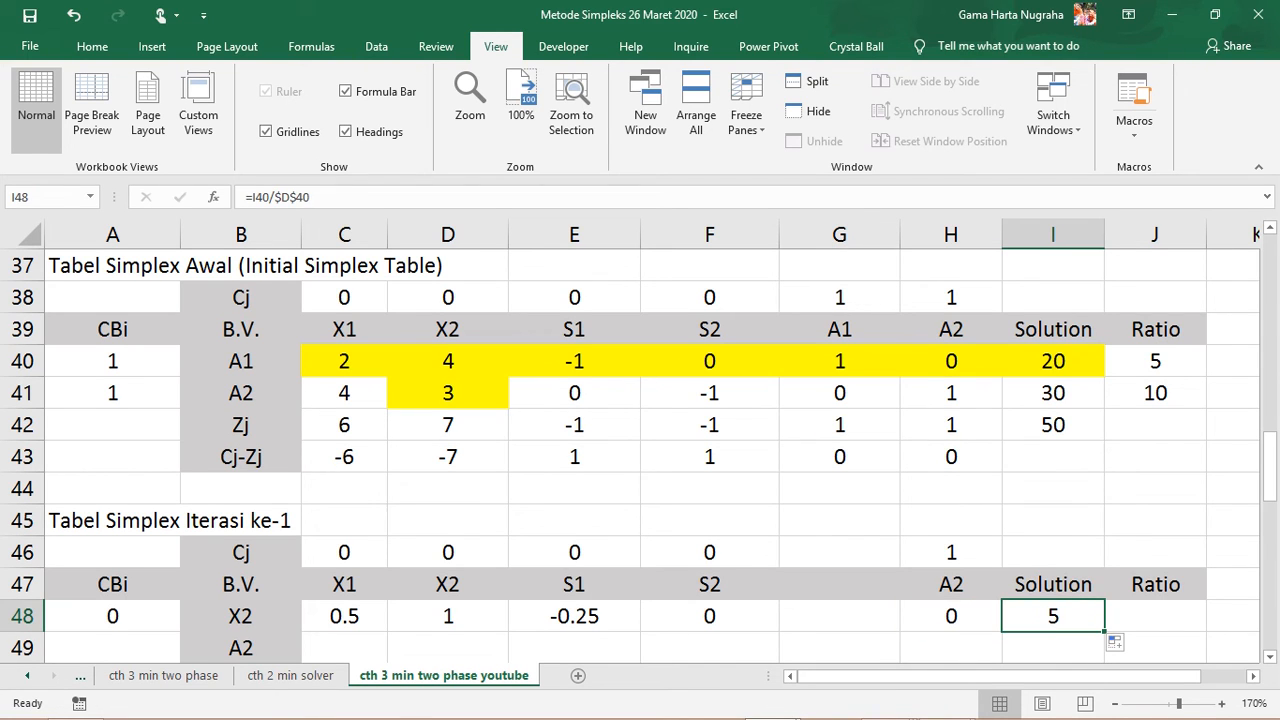
# Link the CBi cell A49 of the A2 row to its Cj coefficient with the formula =H46.
pyautogui.click(1269, 657)
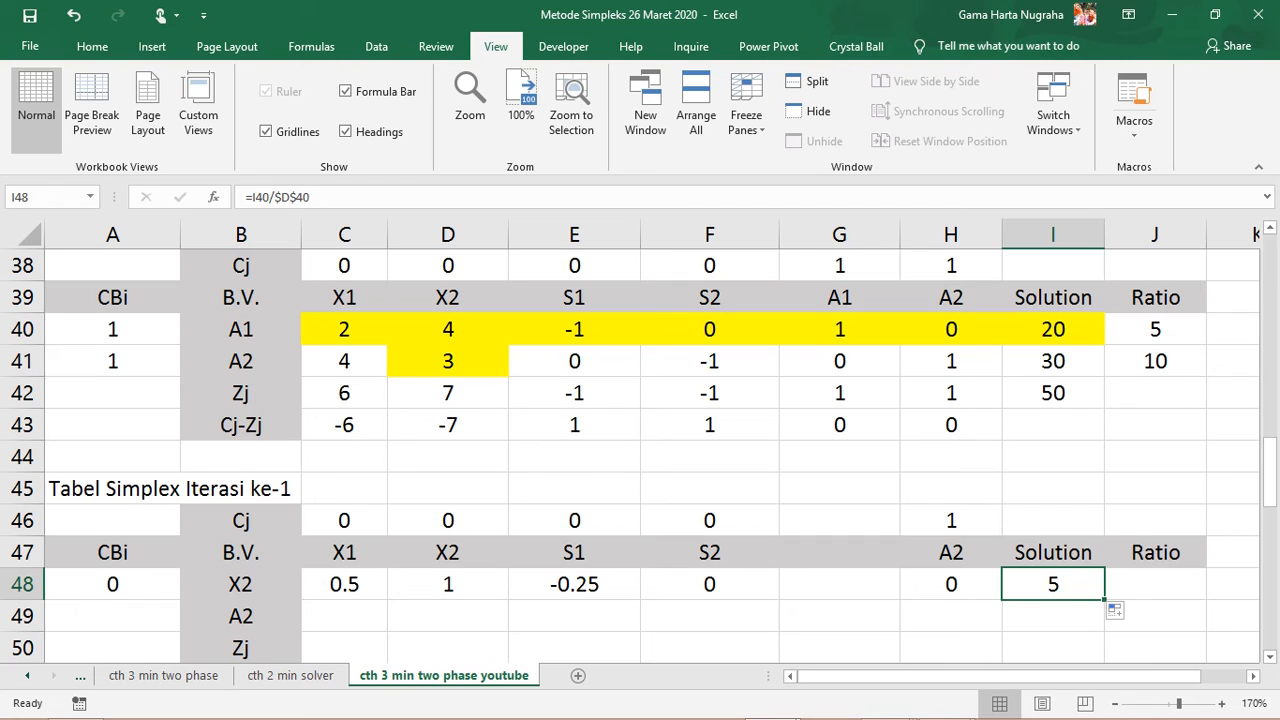
pyautogui.click(112, 616)
pyautogui.write('=')
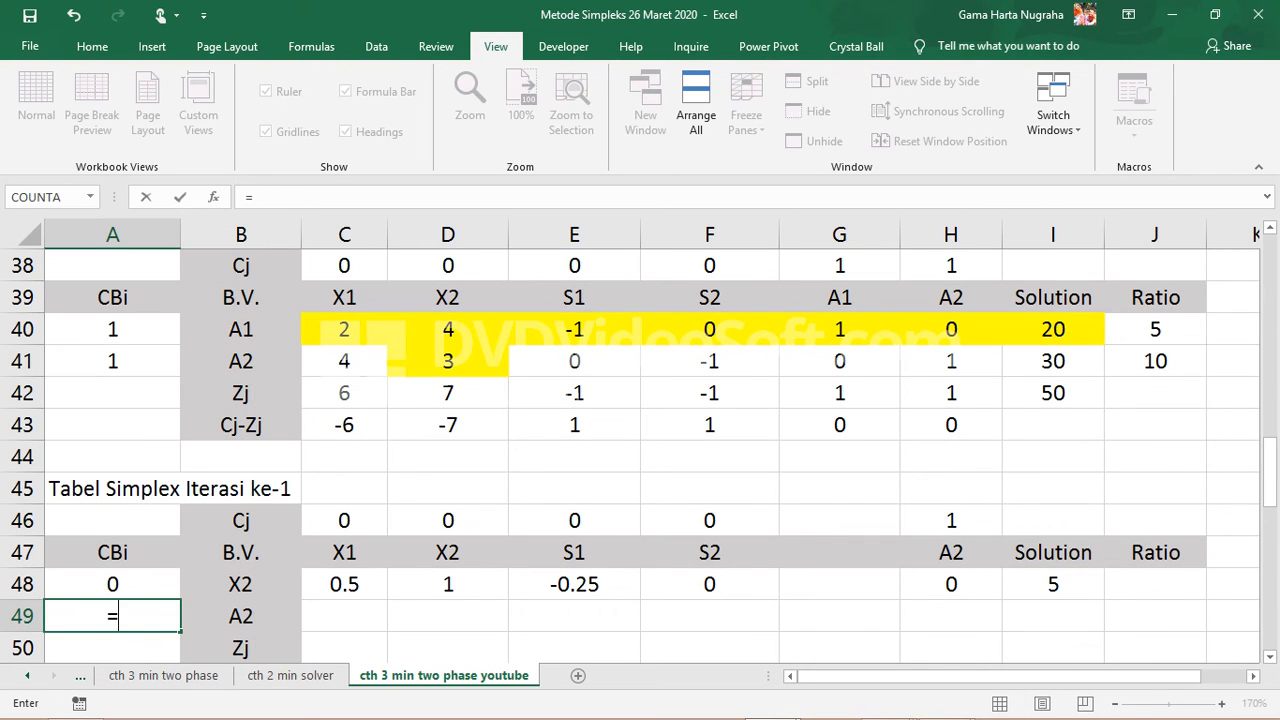
pyautogui.click(951, 520)
pyautogui.press('Return')
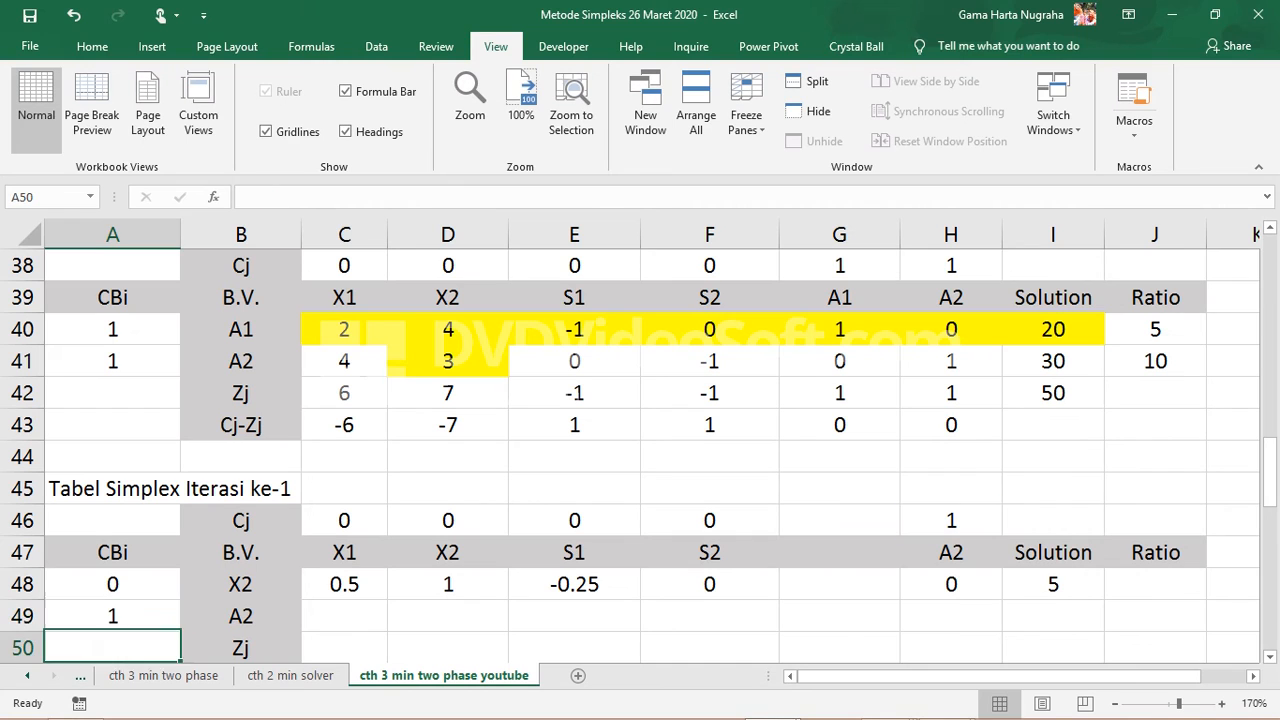
# Enter =C41-$D$41*C48 in C49 for the new A2 row and fill it across to I49.
pyautogui.click(344, 616)
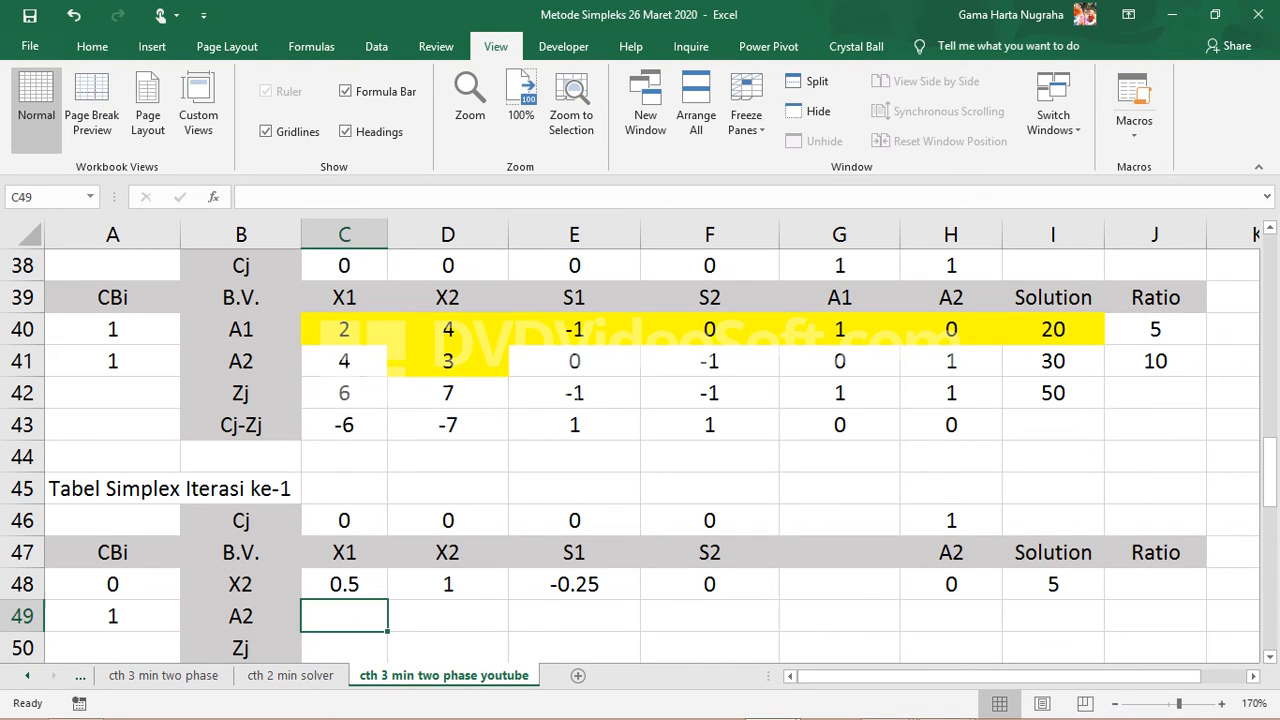
pyautogui.write('=')
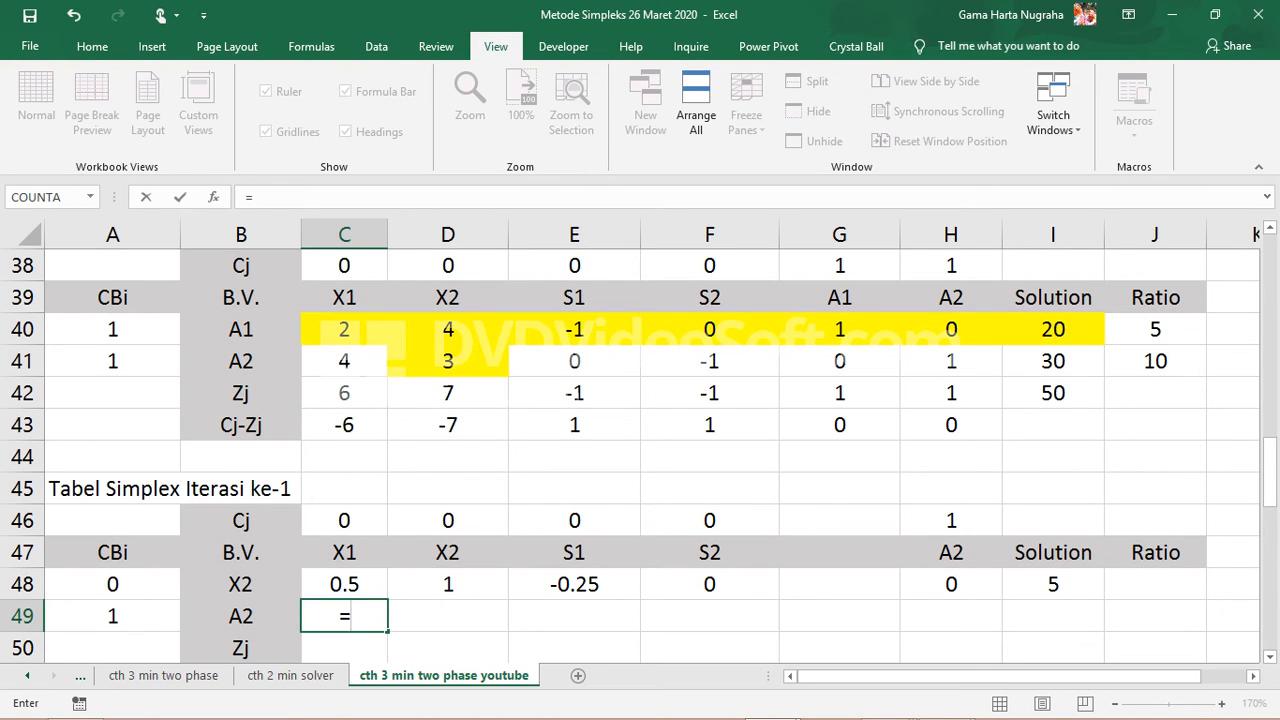
pyautogui.click(344, 361)
pyautogui.write('-')
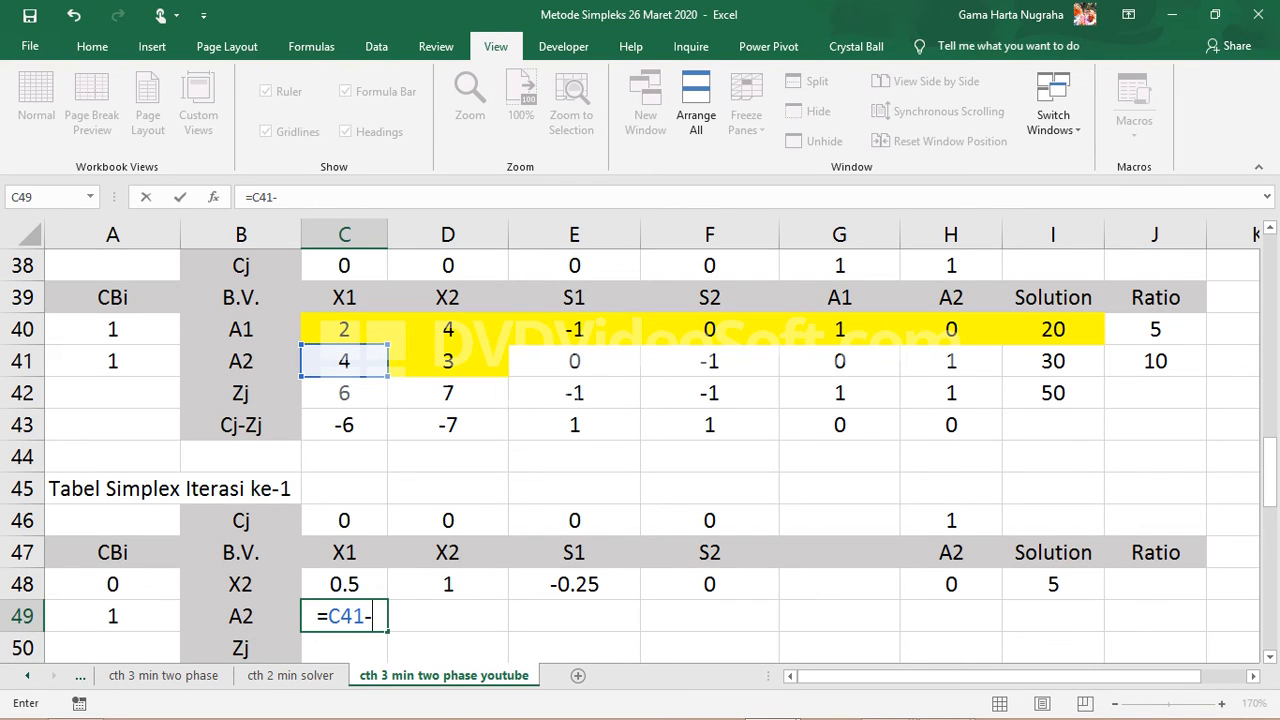
pyautogui.press('F2')
pyautogui.click(448, 361)
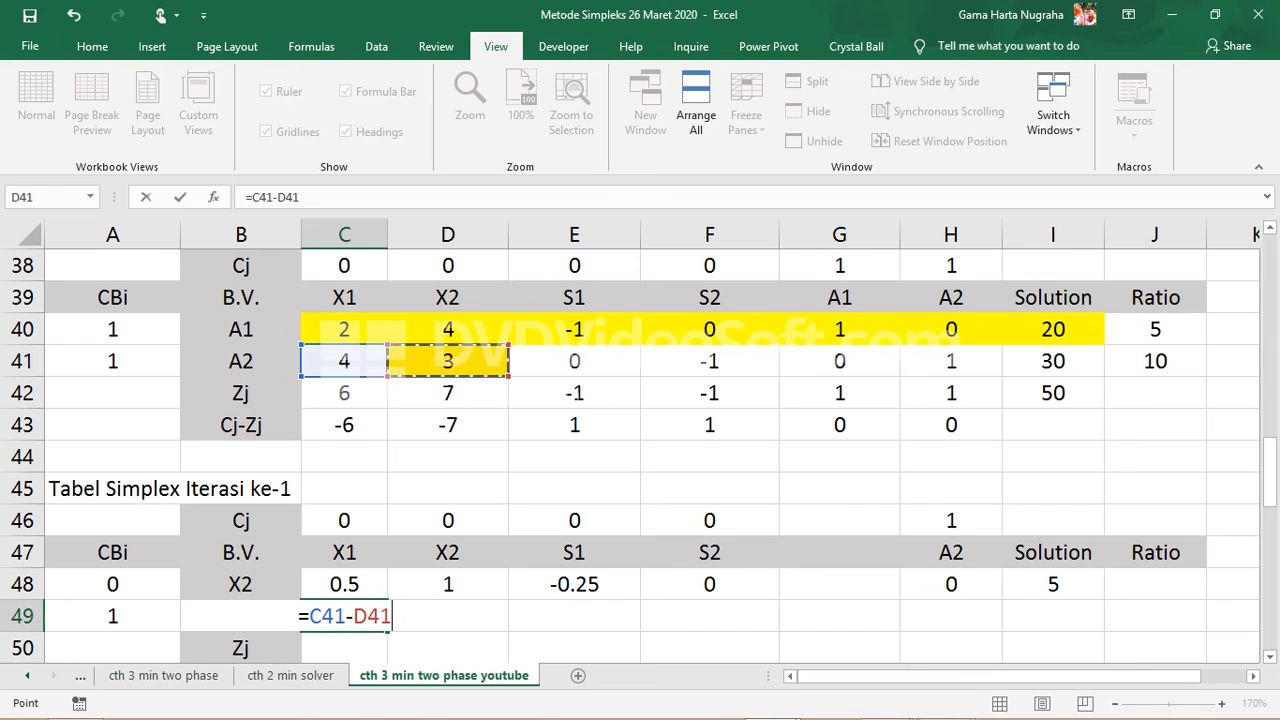
pyautogui.click(353, 616)
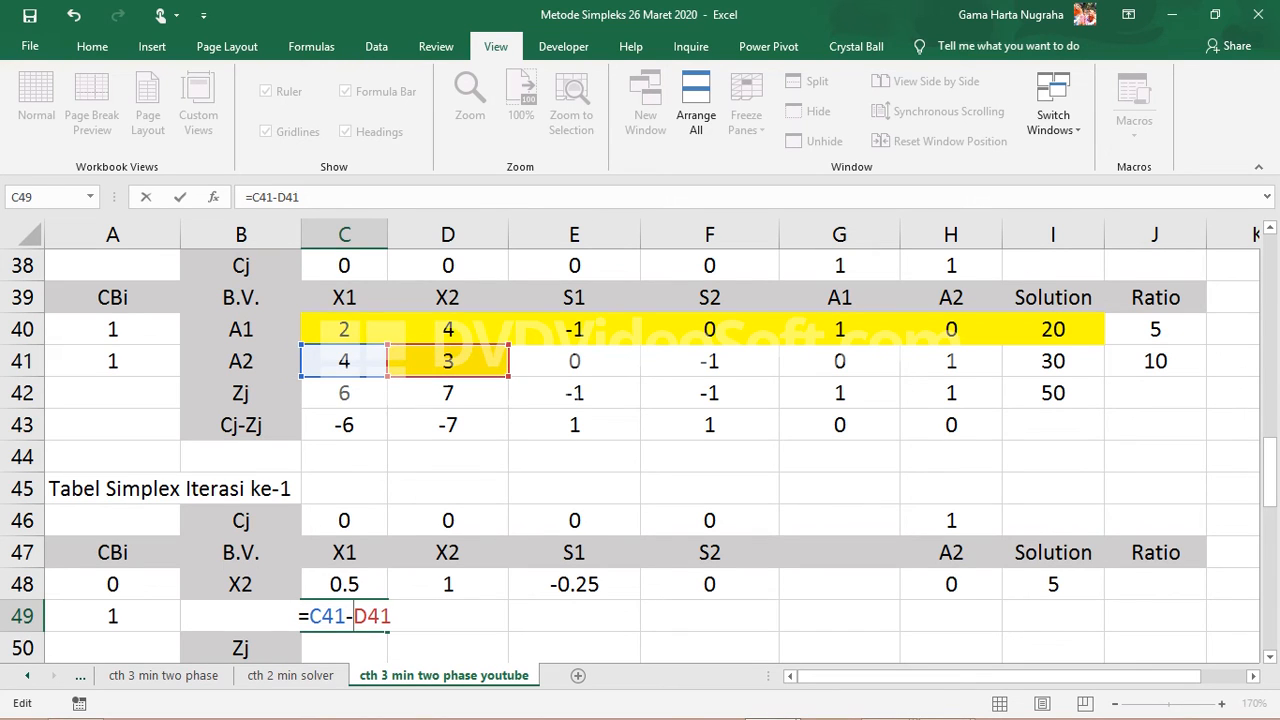
pyautogui.press('F4')
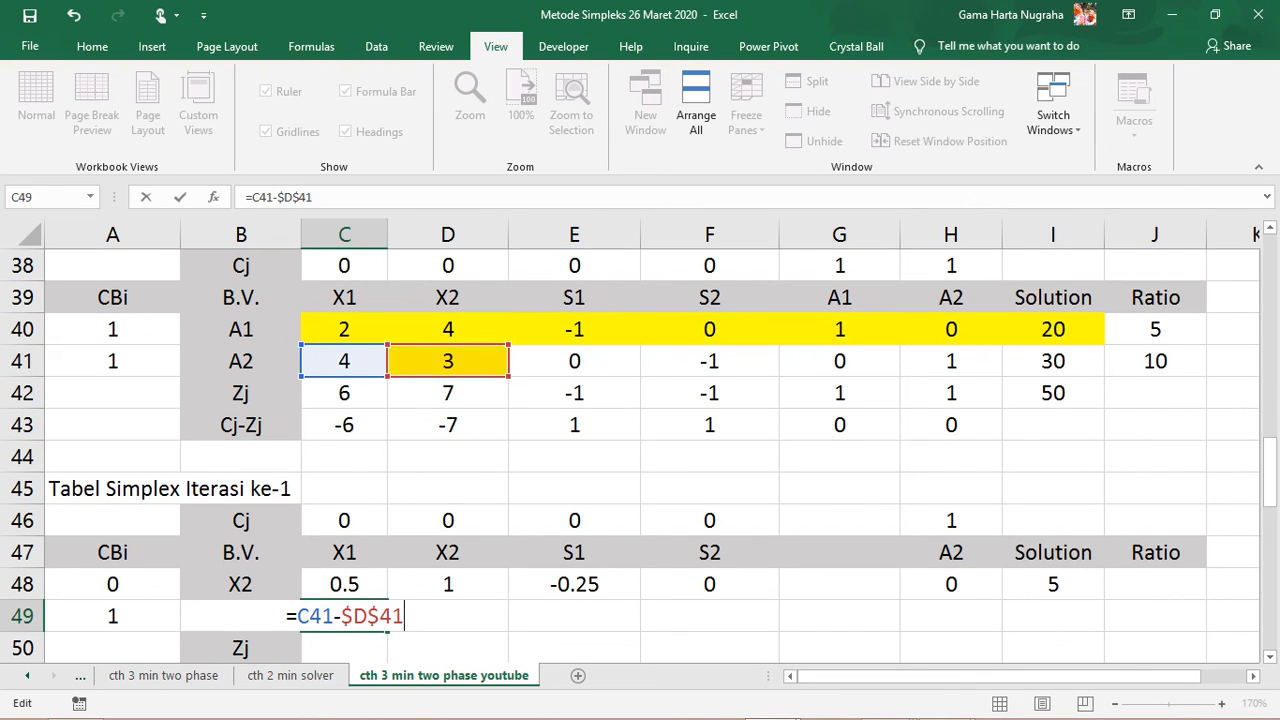
pyautogui.write('*')
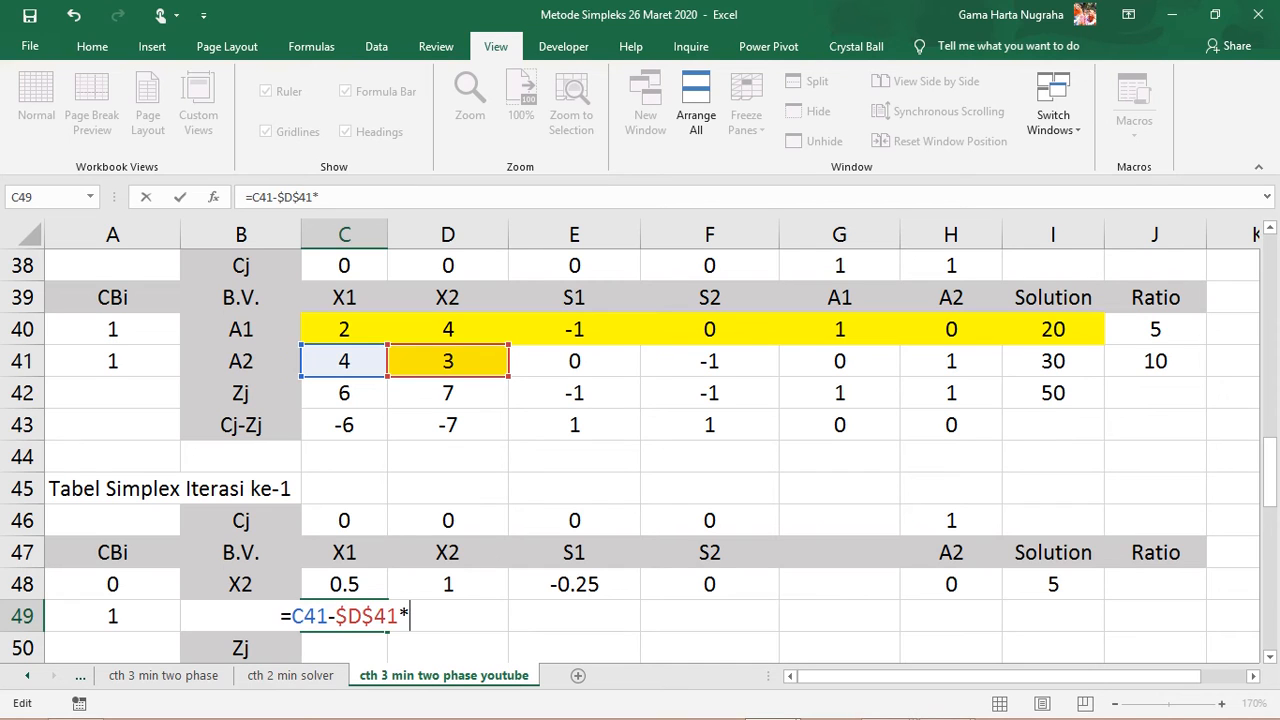
pyautogui.press('Up')
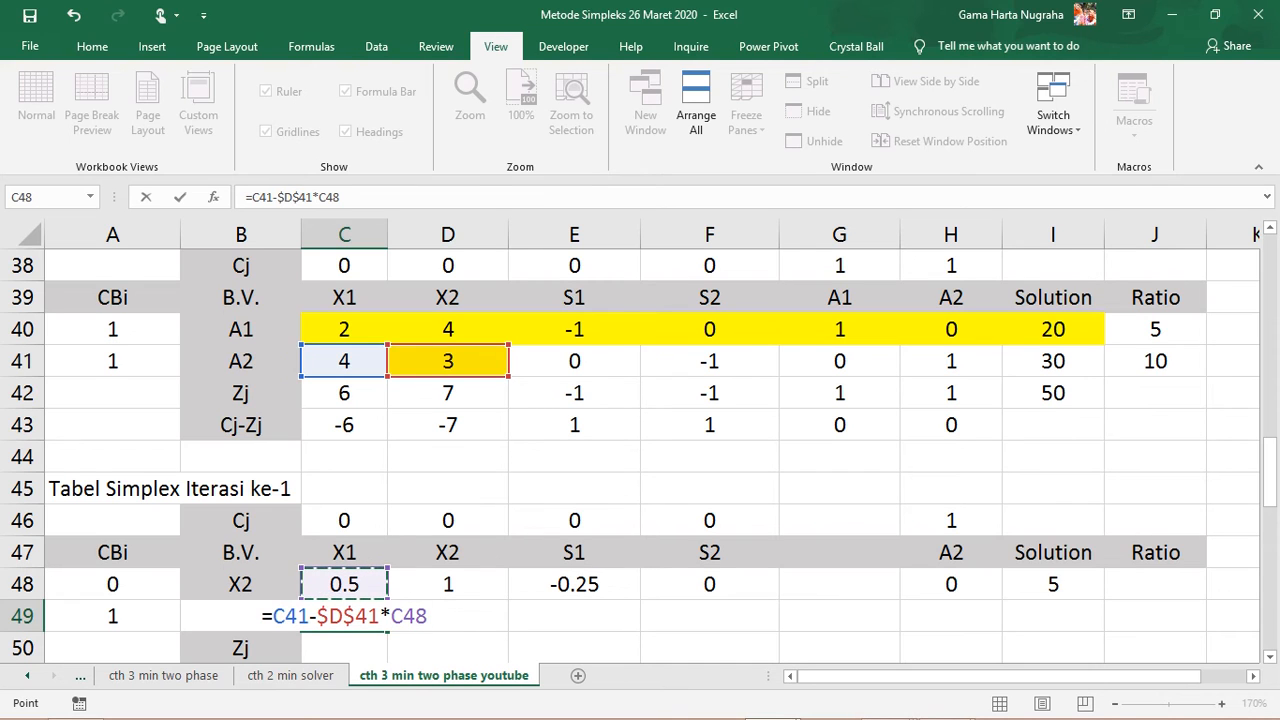
pyautogui.press('Return')
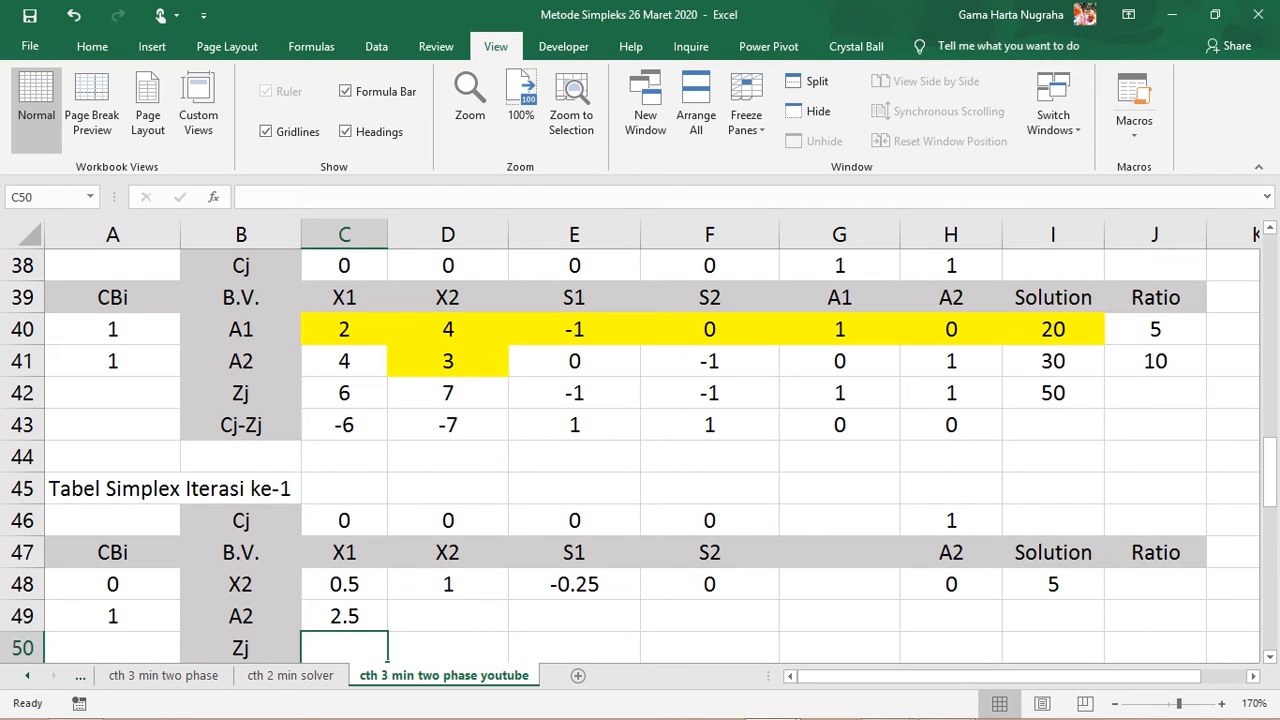
pyautogui.press('Up')
pyautogui.moveTo(388, 632); pyautogui.dragTo(1104, 630)
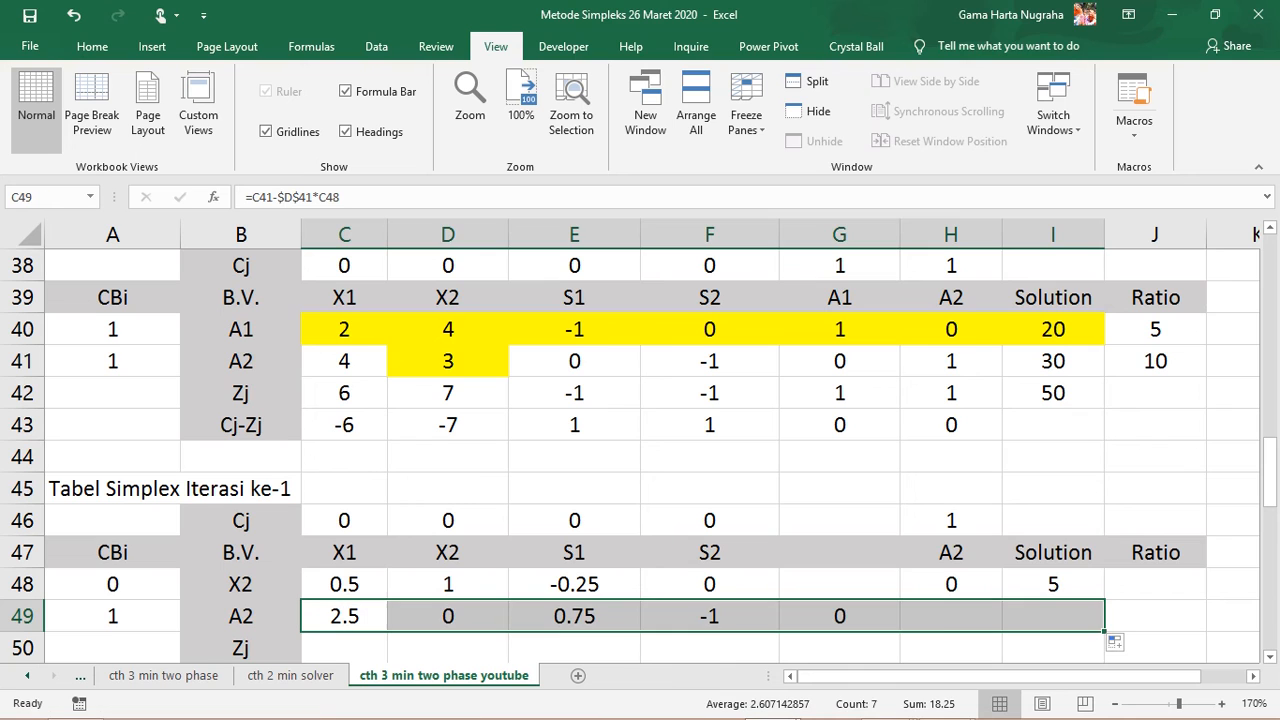
# Clear cell G49 of the A2 row in the removed A1 column.
pyautogui.click(840, 616)
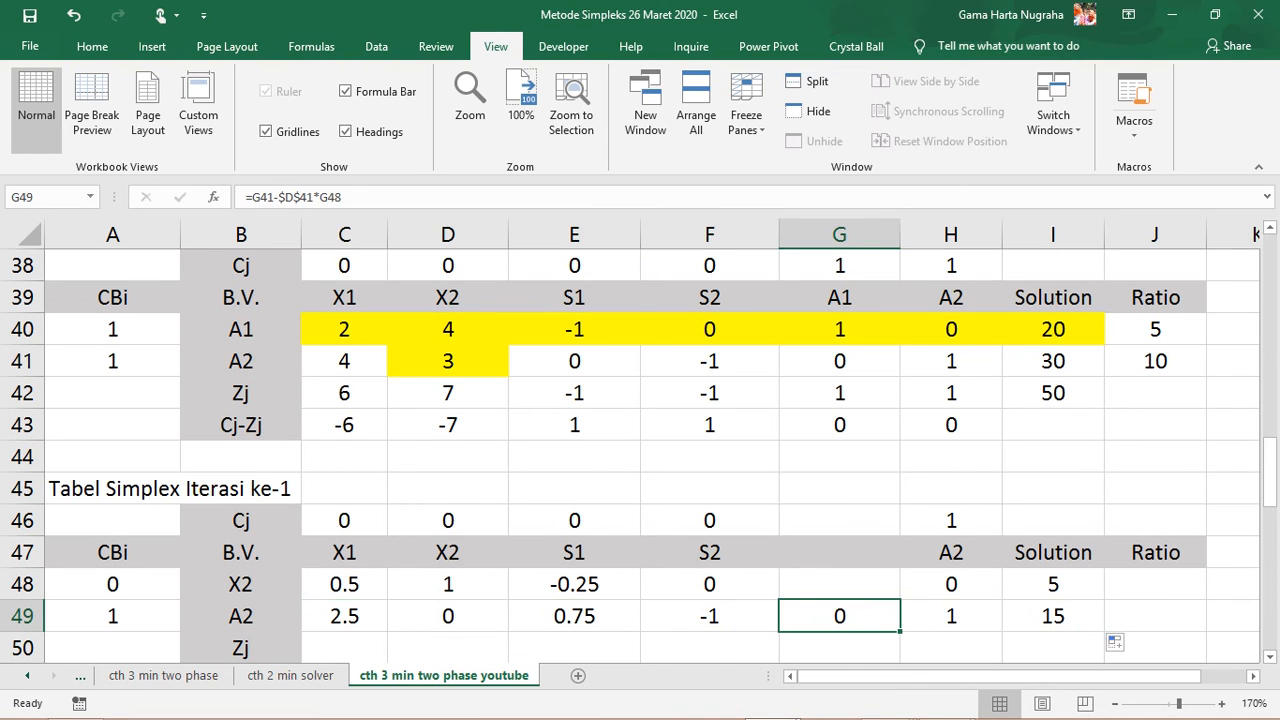
pyautogui.press('Delete')
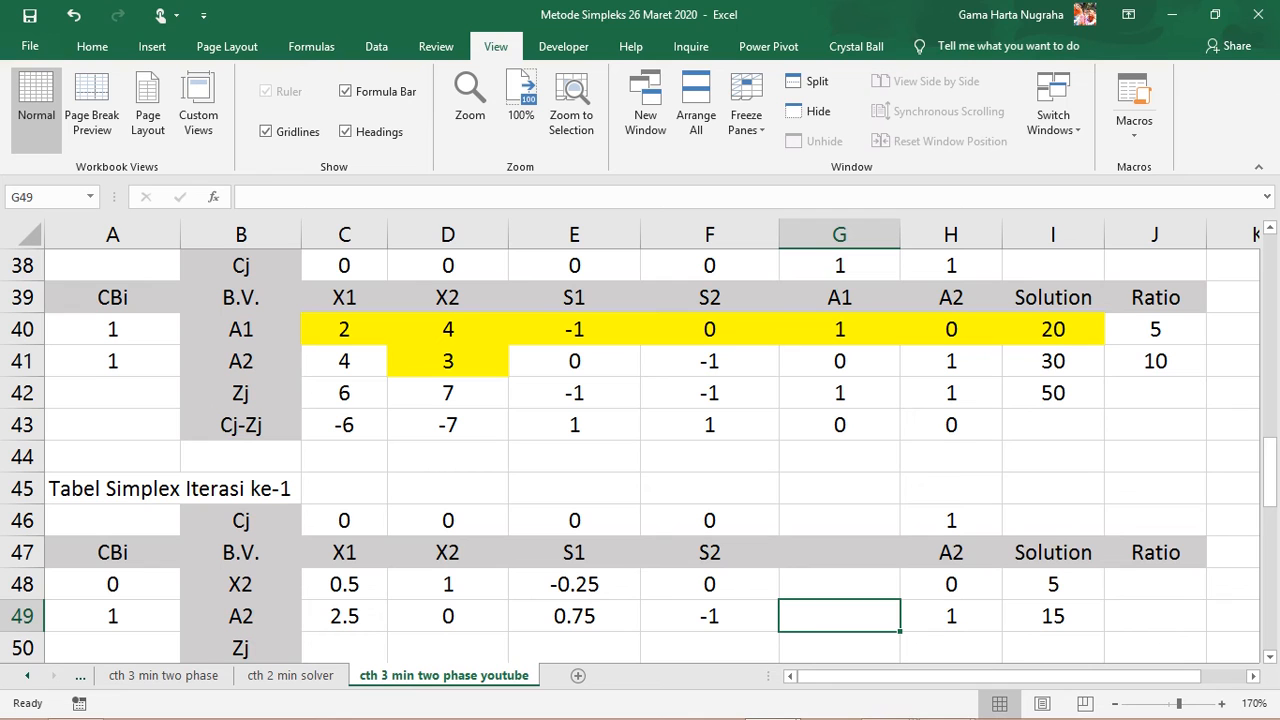
# Enter =SUMPRODUCT($A$48:$A$49,C48:C49) in C50 for the Zj row, with the CBi range fixed as absolute.
pyautogui.click(1270, 657)
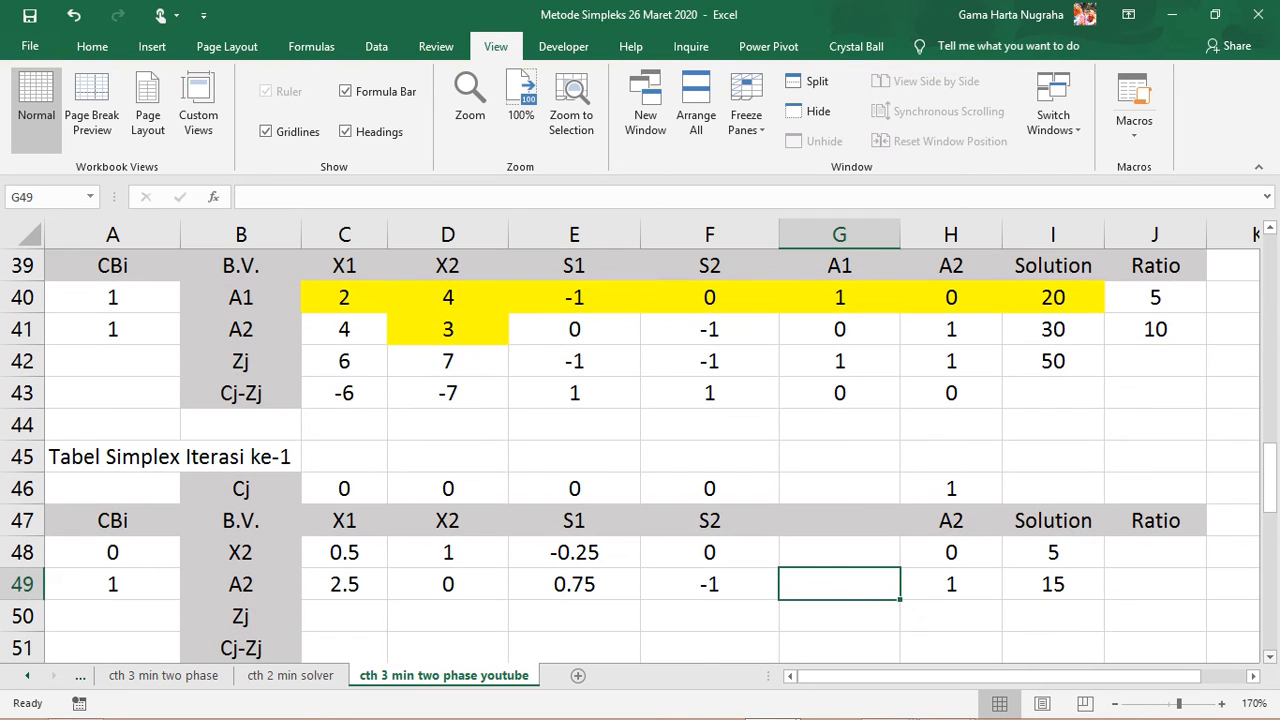
pyautogui.click(344, 616)
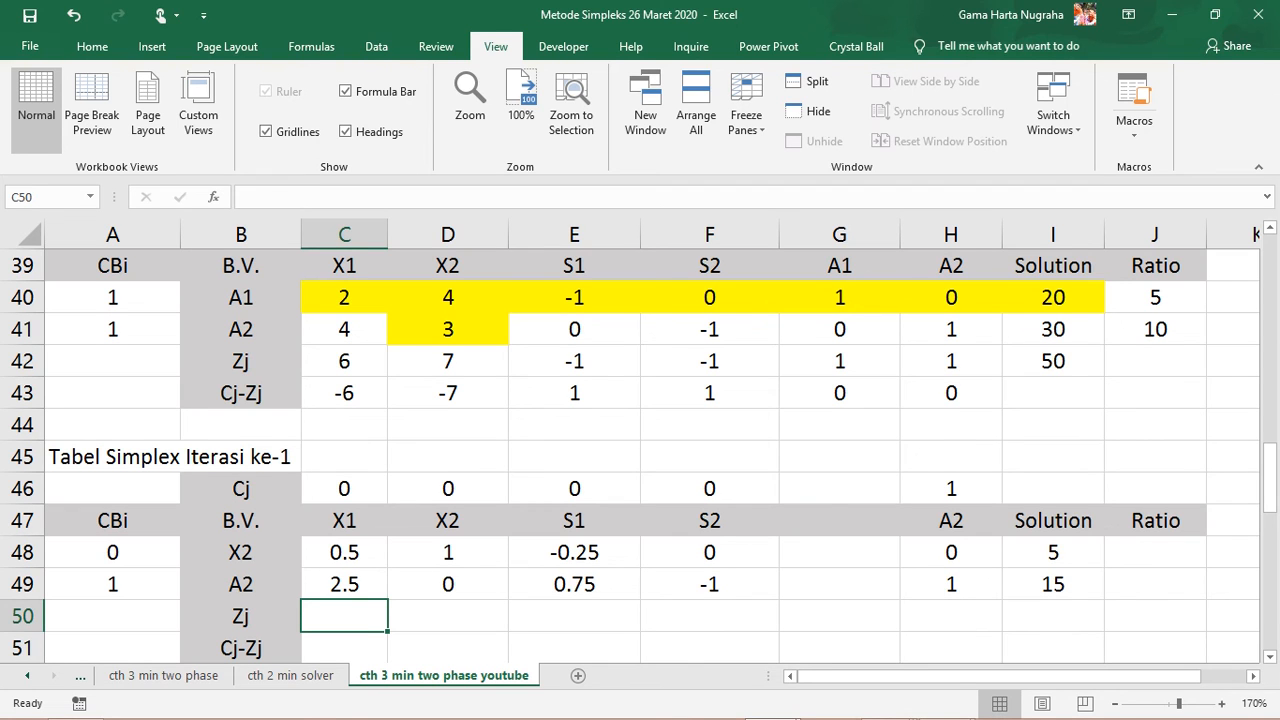
pyautogui.write('=sum')
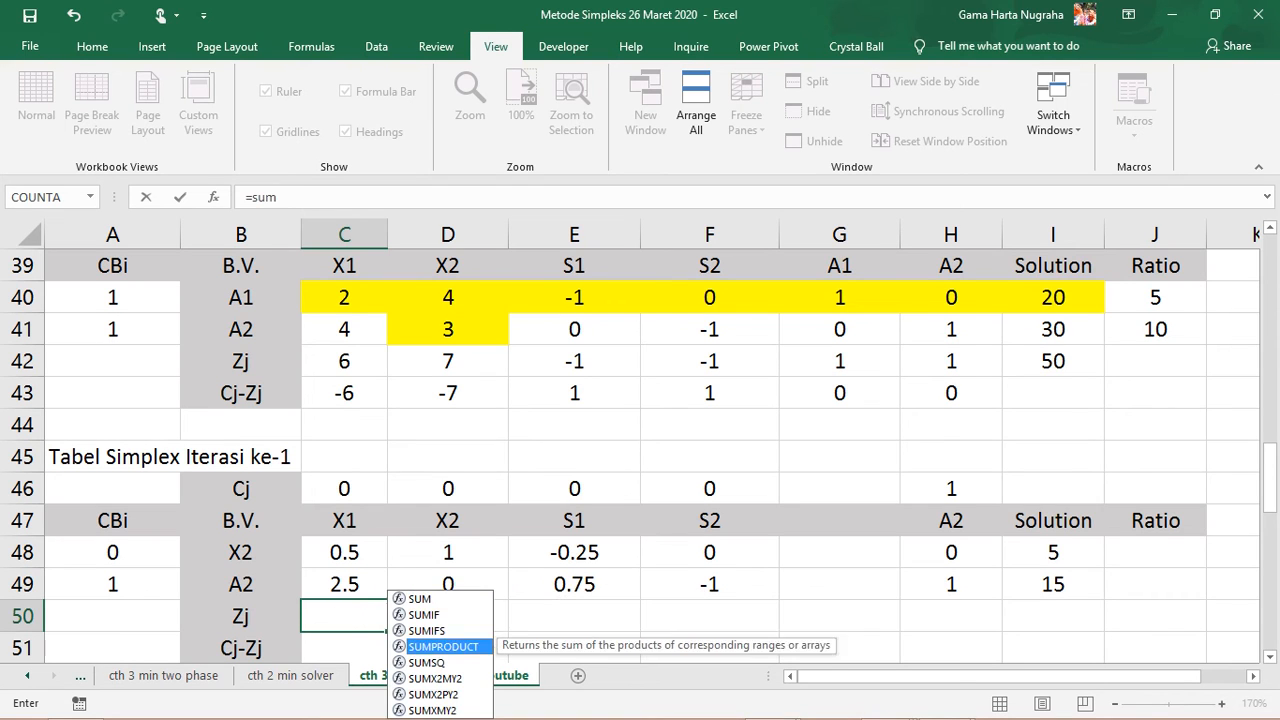
pyautogui.press('Down')
pyautogui.press('Down')
pyautogui.press('Down')
pyautogui.press('Tab')
pyautogui.moveTo(112, 552); pyautogui.dragTo(112, 584)
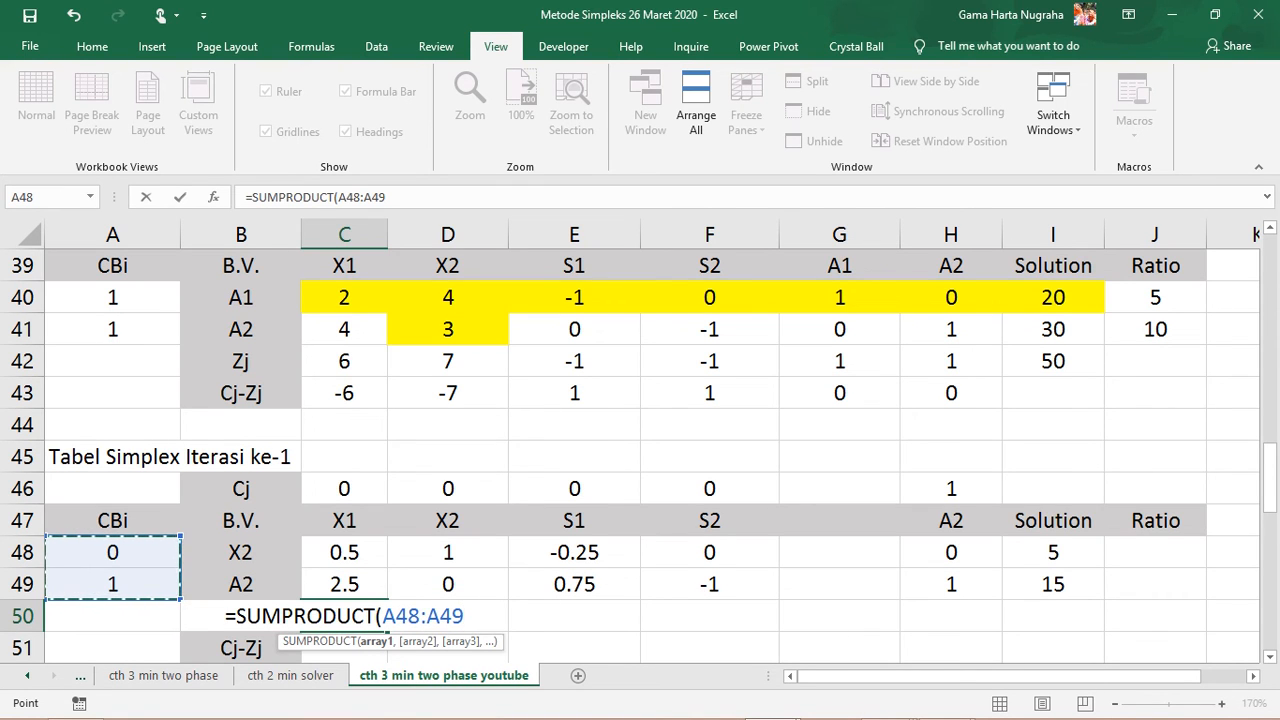
pyautogui.click(383, 616)
pyautogui.press('F4')
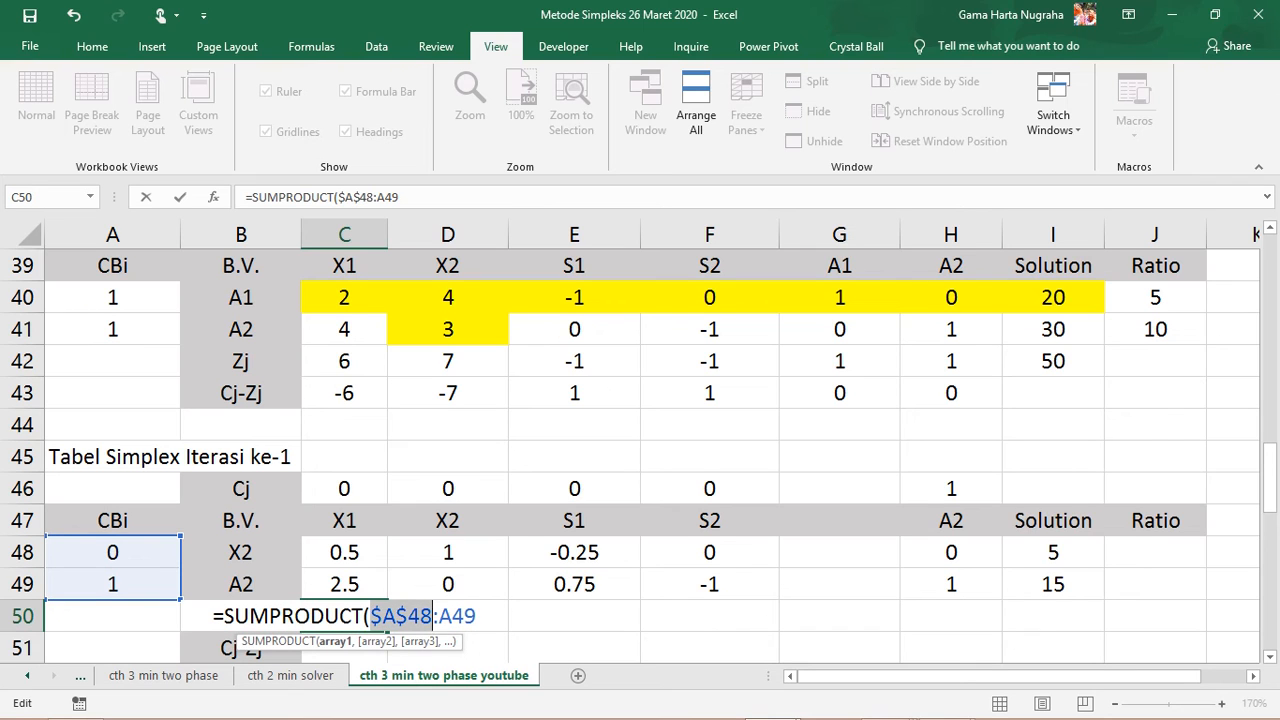
pyautogui.press('Right')
pyautogui.press('F4')
pyautogui.press('Right')
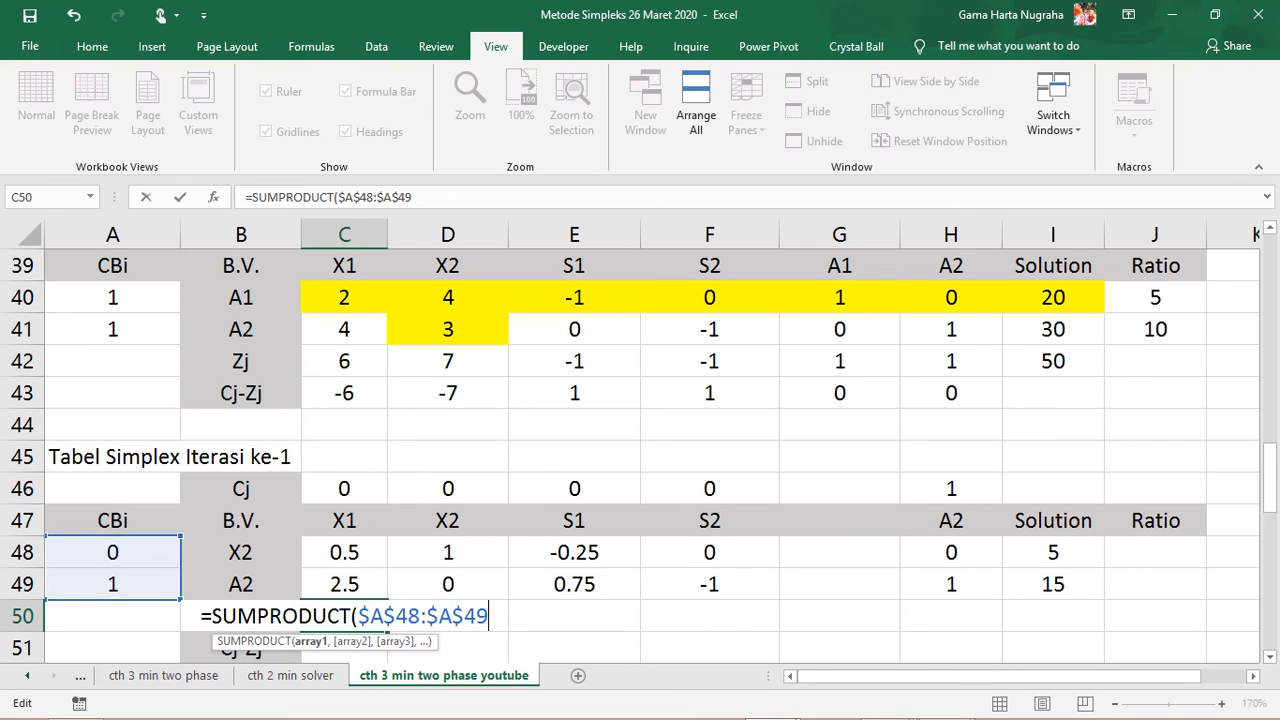
pyautogui.write(',')
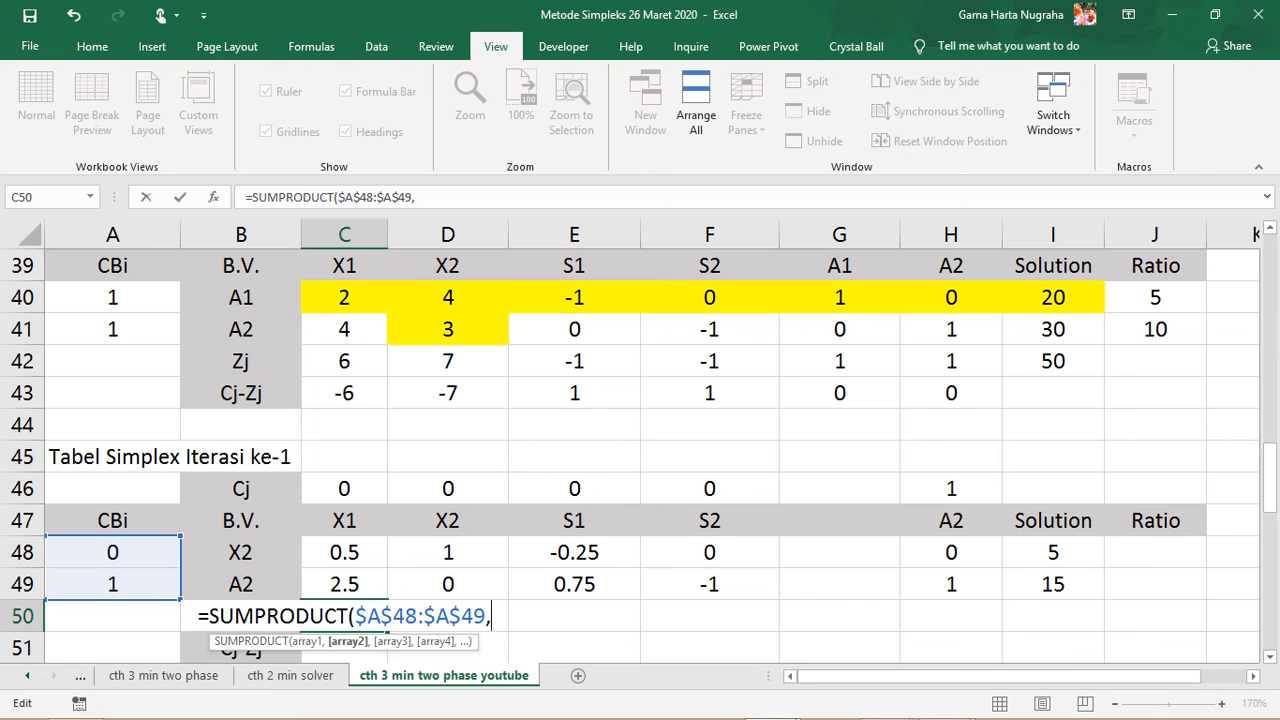
pyautogui.press('Up')
pyautogui.press('Up')
pyautogui.hotkey('shift', 'Down')
pyautogui.press('Return')
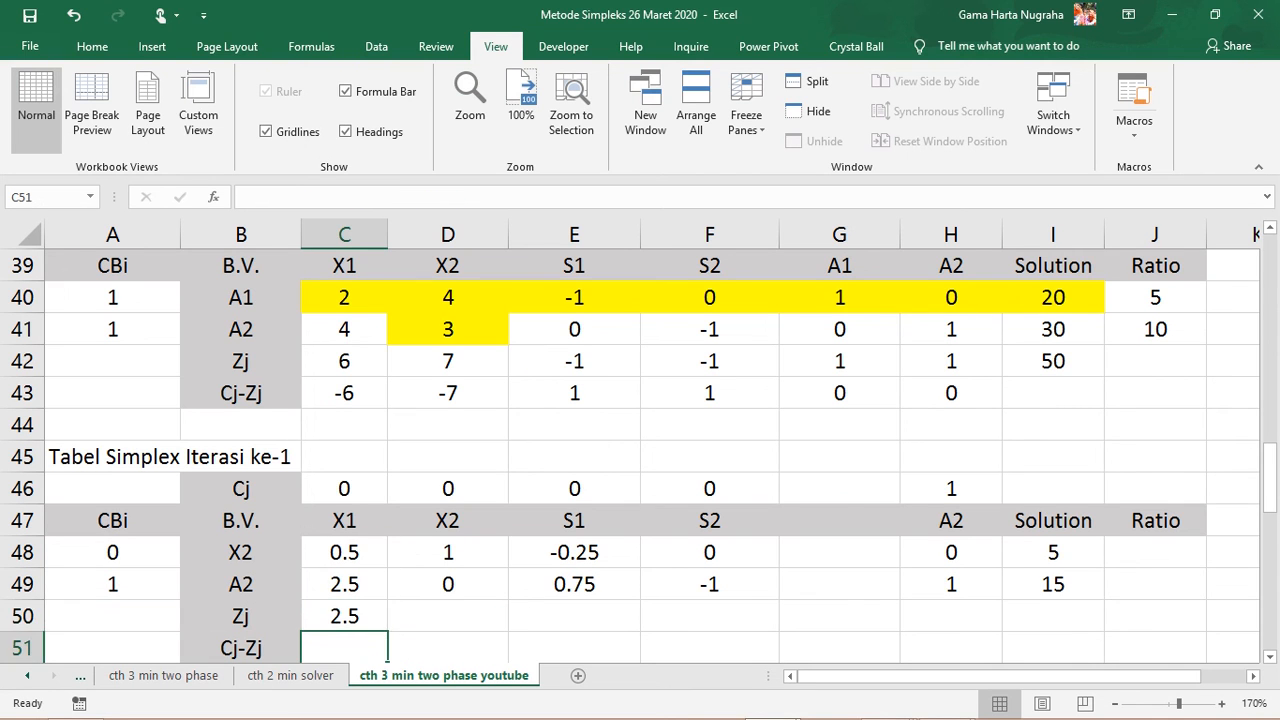
# Fill the C50 formula across the Zj row to I50, clearing G50 in the removed A1 column.
pyautogui.press('Up')
pyautogui.moveTo(388, 631); pyautogui.dragTo(1098, 620)
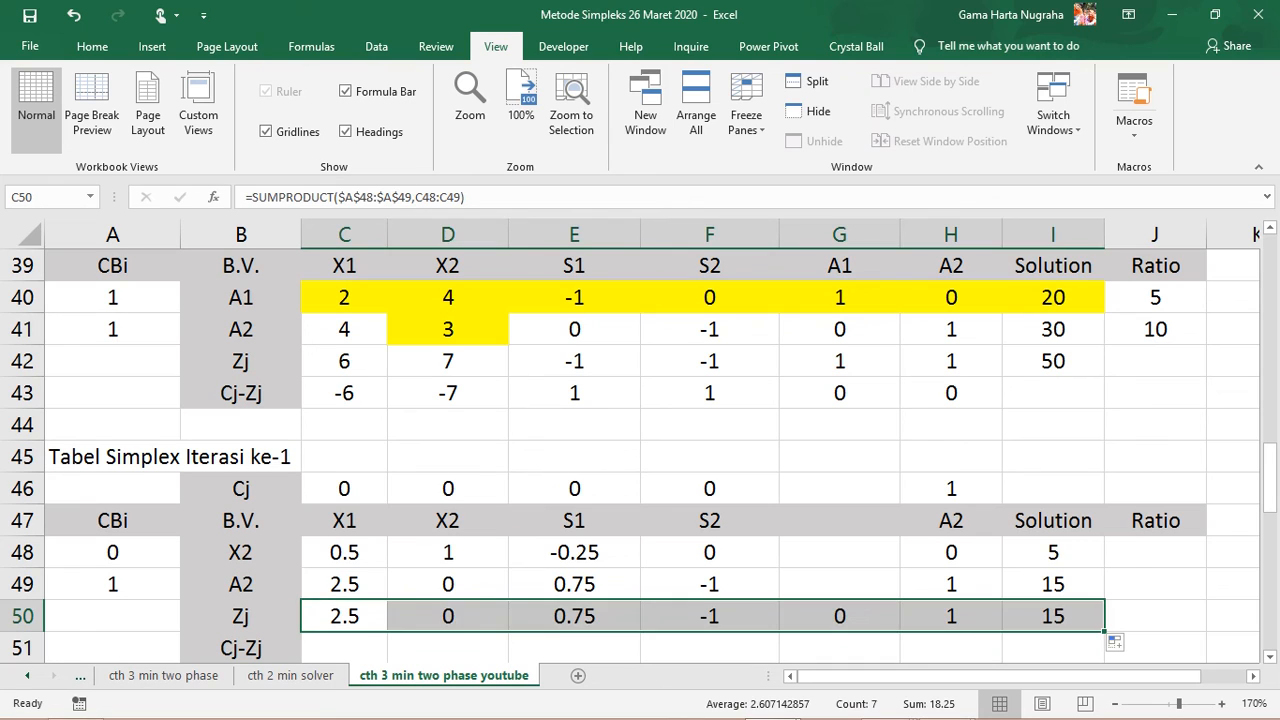
pyautogui.click(839, 616)
pyautogui.press('Delete')
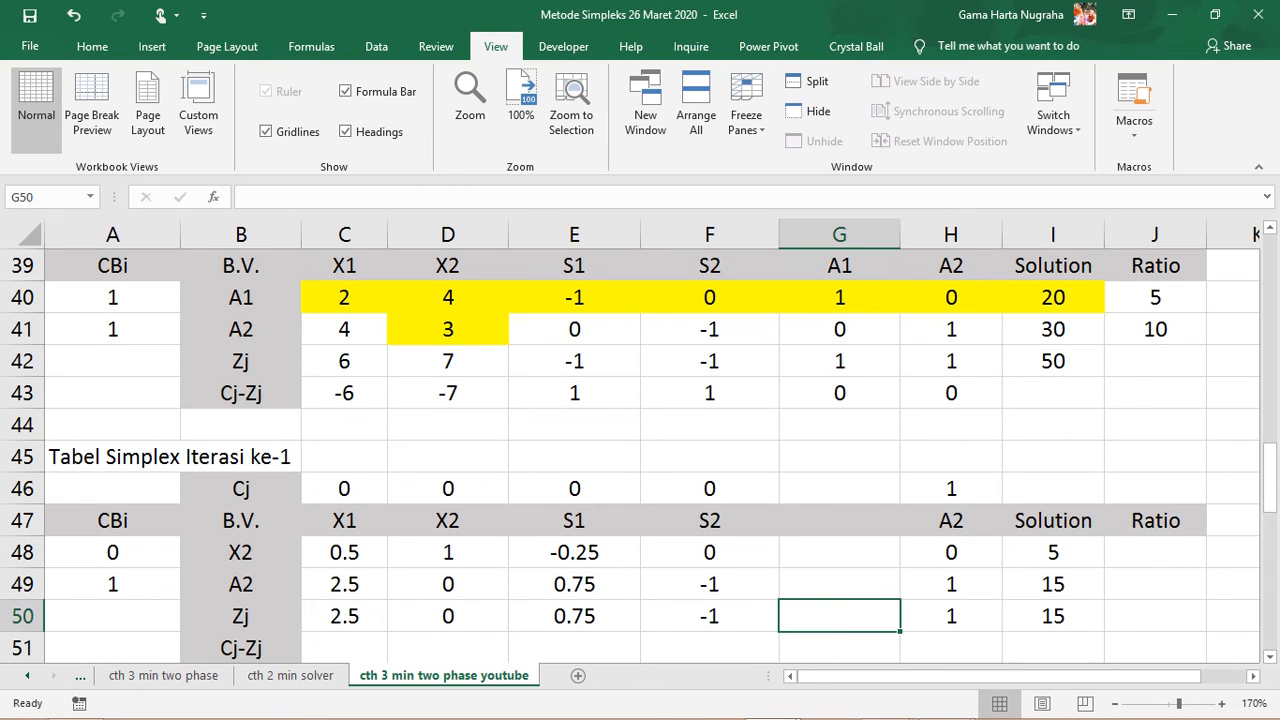
# Enter =C46-C50 in C51 for the Cj-Zj row.
pyautogui.click(344, 648)
pyautogui.write('=')
pyautogui.click(344, 489)
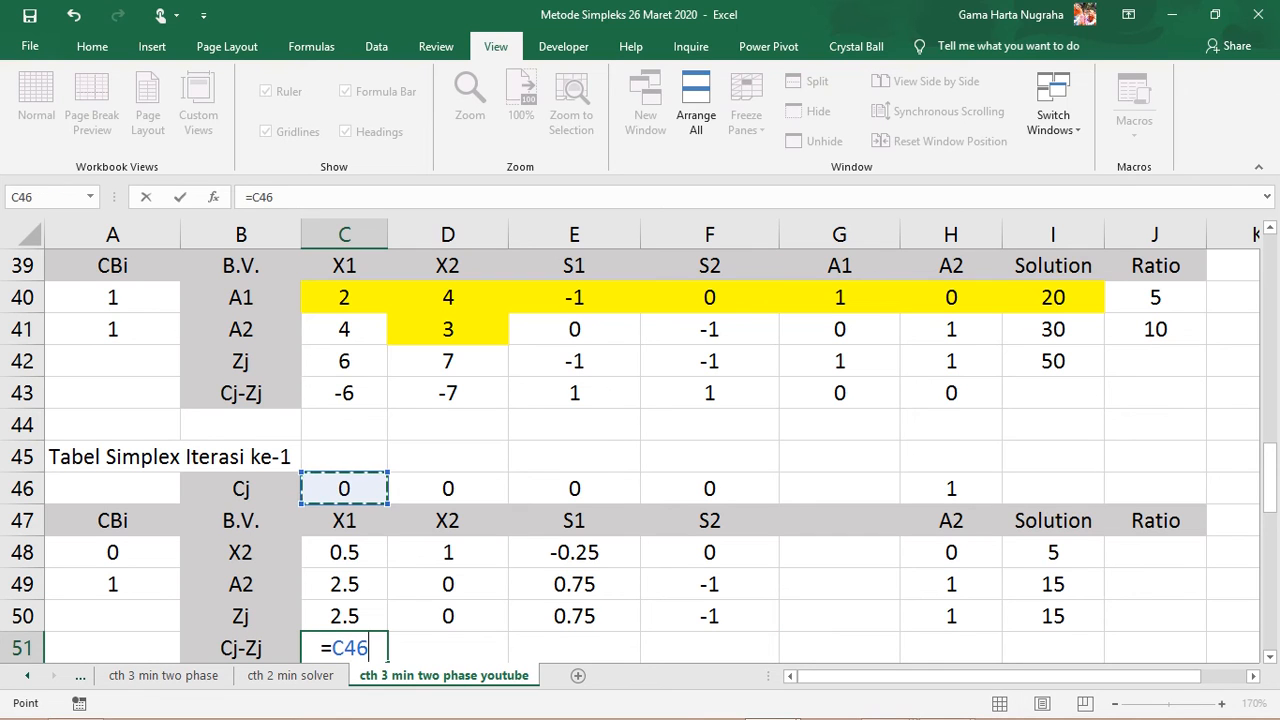
pyautogui.write('-')
pyautogui.press('Up')
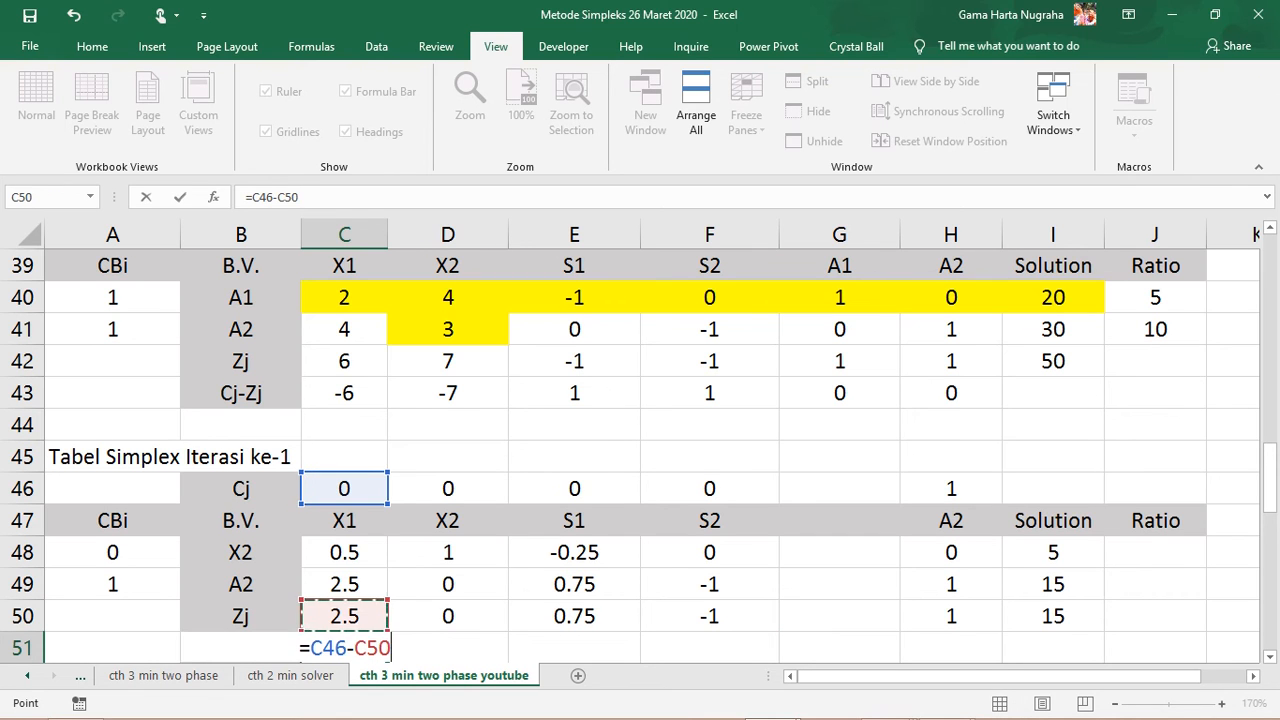
pyautogui.press('Return')
# Fill the C51 formula across the Cj-Zj row to H51, clearing G51 in the removed A1 column.
pyautogui.press('Up')
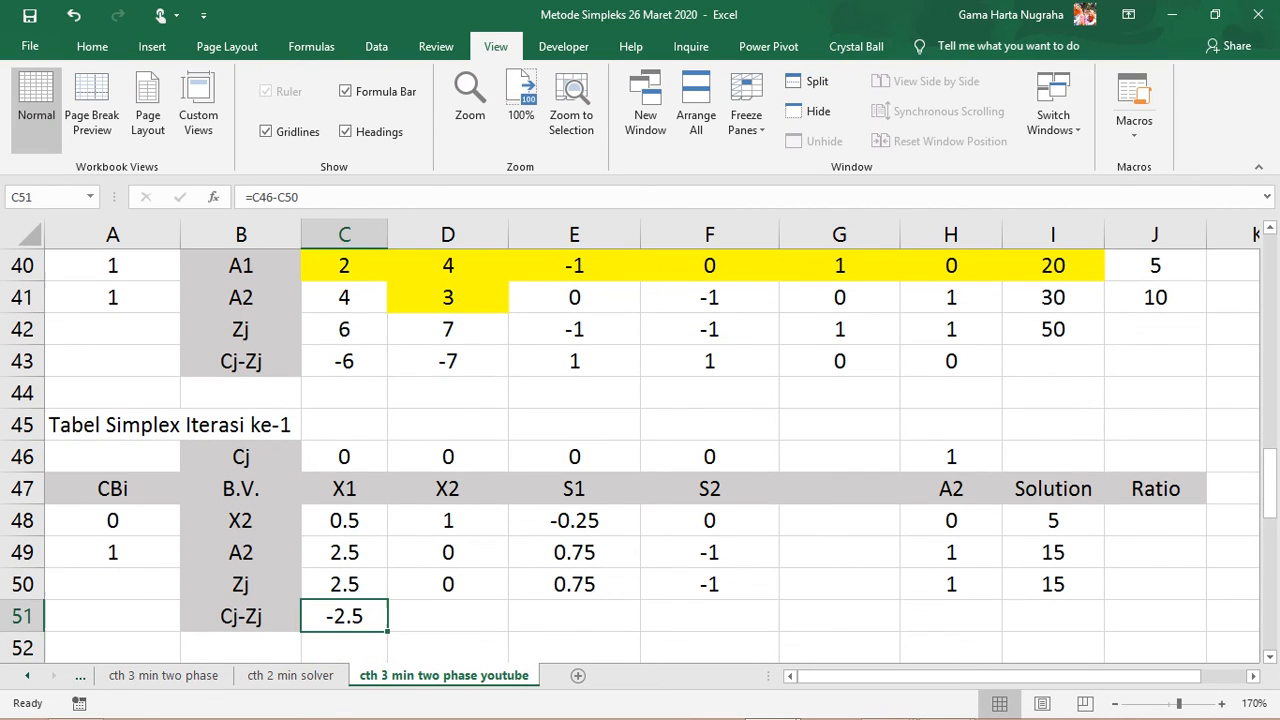
pyautogui.moveTo(388, 632); pyautogui.dragTo(960, 625)
pyautogui.click(839, 616)
pyautogui.press('Delete')
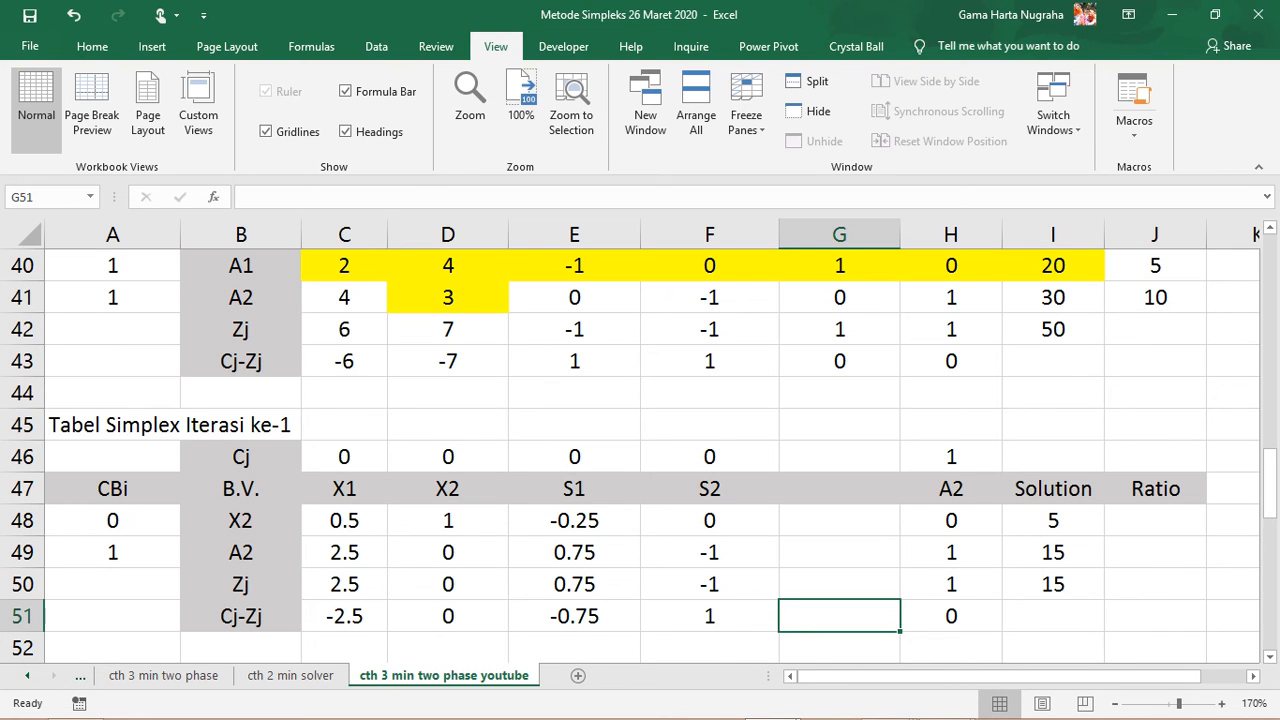
# Examine the Cj-Zj values in C51:E51 to find the most negative one for the pivot column.
pyautogui.click(344, 616)
pyautogui.moveTo(344, 616); pyautogui.dragTo(574, 616)
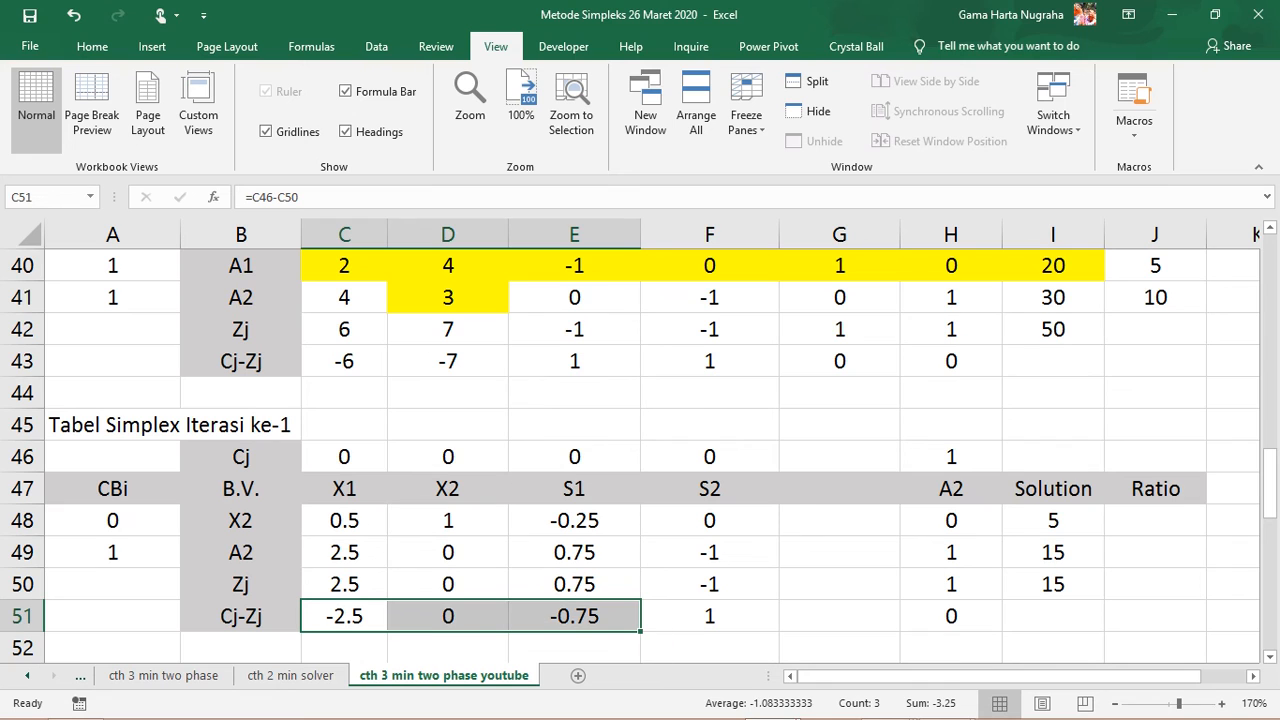
pyautogui.click(344, 616)
pyautogui.click(574, 616)
pyautogui.click(344, 616)
pyautogui.click(574, 616)
pyautogui.click(448, 616)
pyautogui.click(344, 616)
pyautogui.click(574, 616)
pyautogui.click(344, 616)
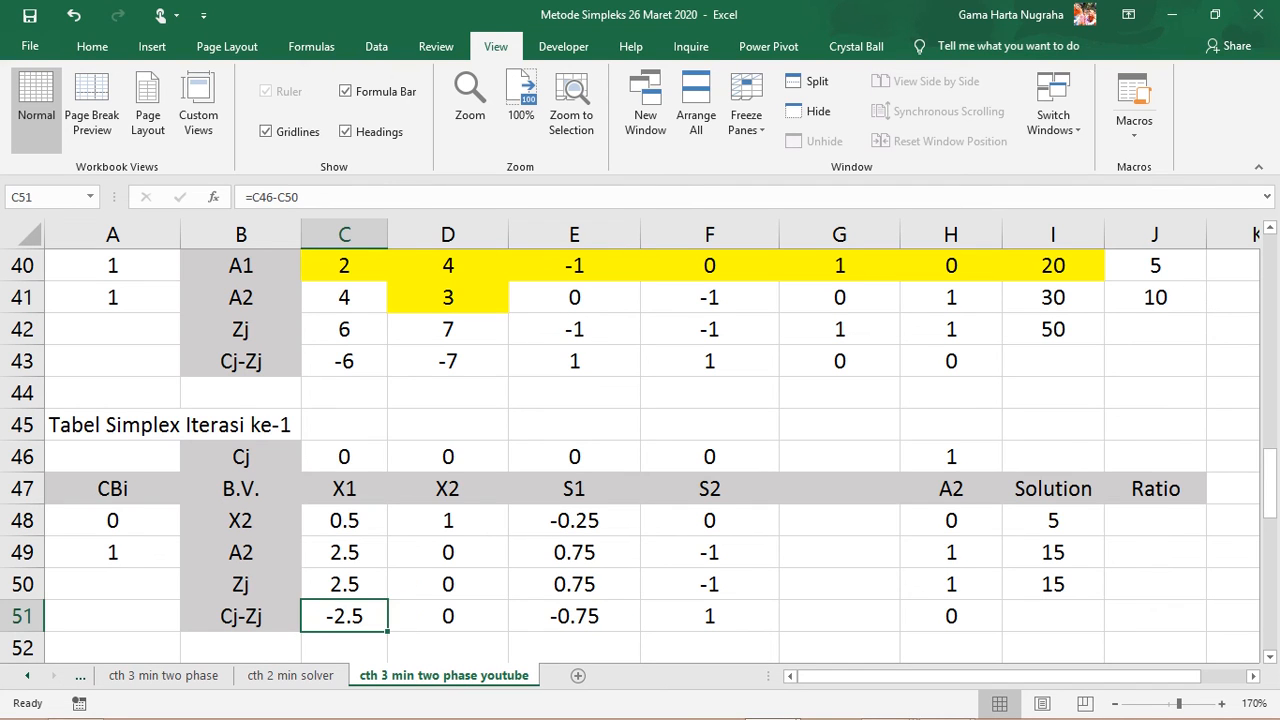
# Highlight the pivot column cells C48:C49 under X1 with a yellow fill.
pyautogui.click(344, 520)
pyautogui.moveTo(344, 520); pyautogui.dragTo(344, 552)
pyautogui.rightClick(343, 556)
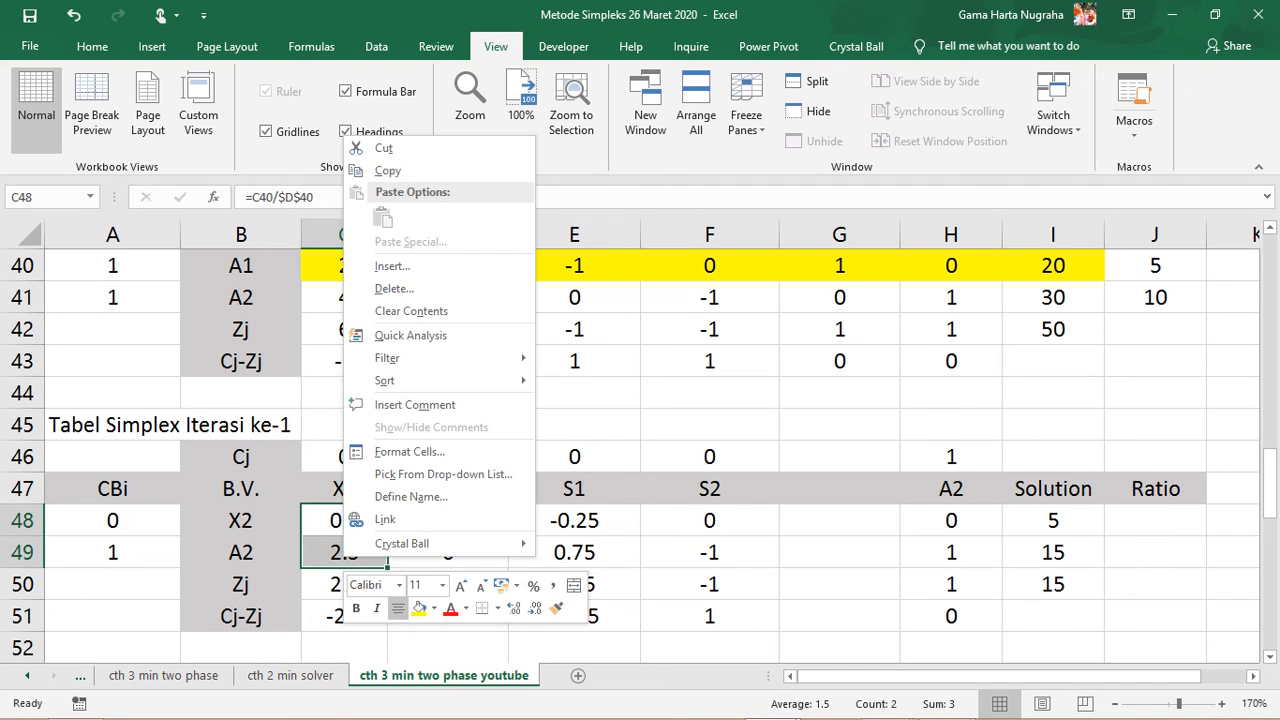
pyautogui.click(419, 608)
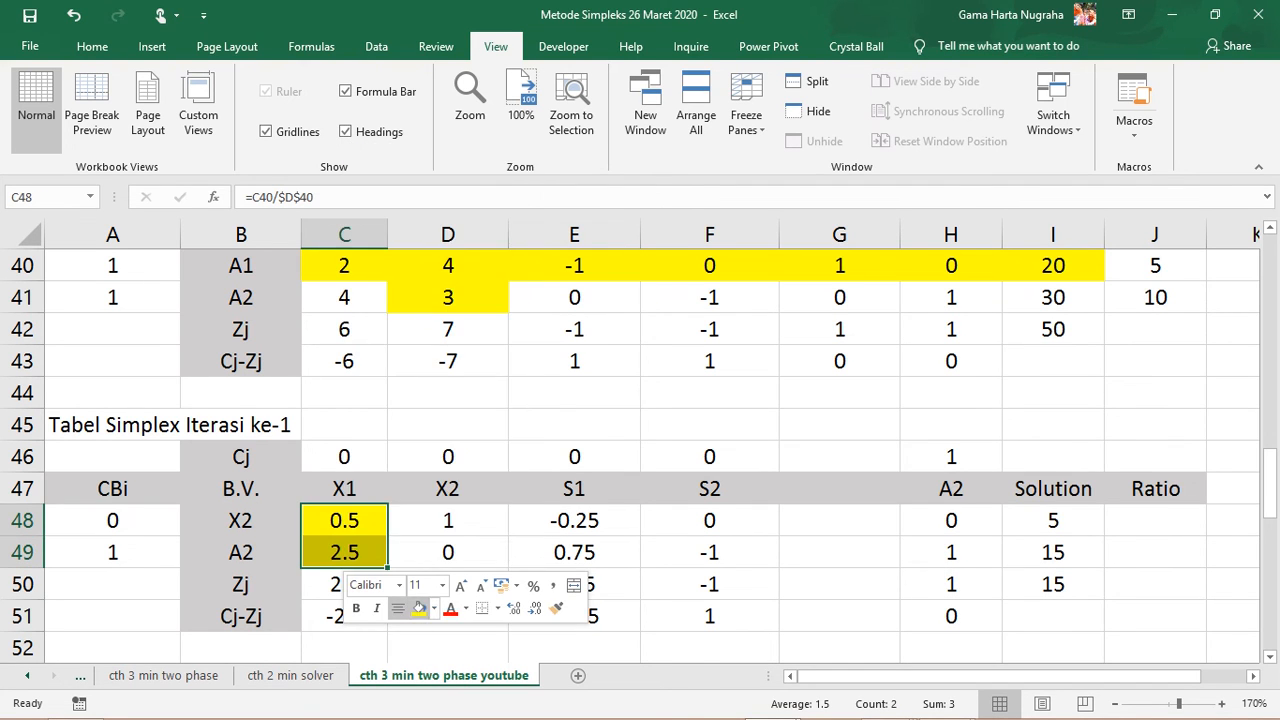
pyautogui.click(574, 552)
# Enter the ratio formula =I48/C48 in J48 and fill it down to J49.
pyautogui.click(1155, 520)
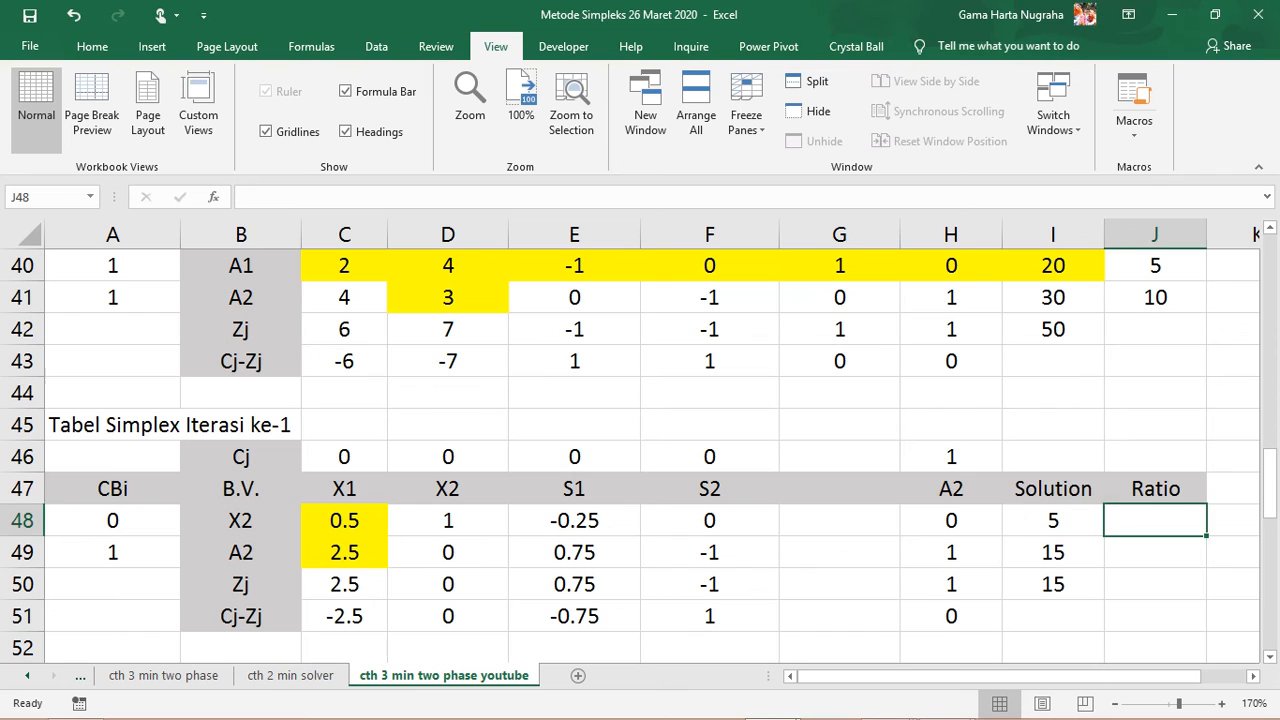
pyautogui.click(344, 488)
pyautogui.click(1155, 520)
pyautogui.write('=I48/')
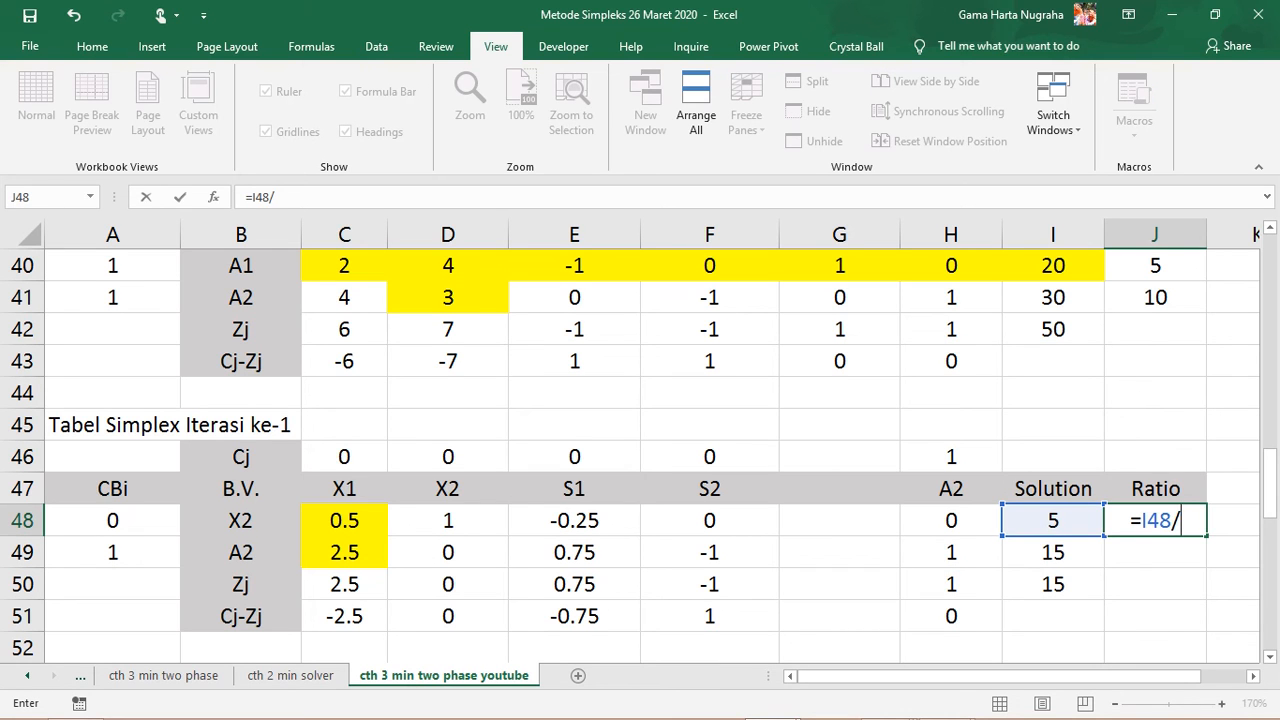
pyautogui.click(344, 520)
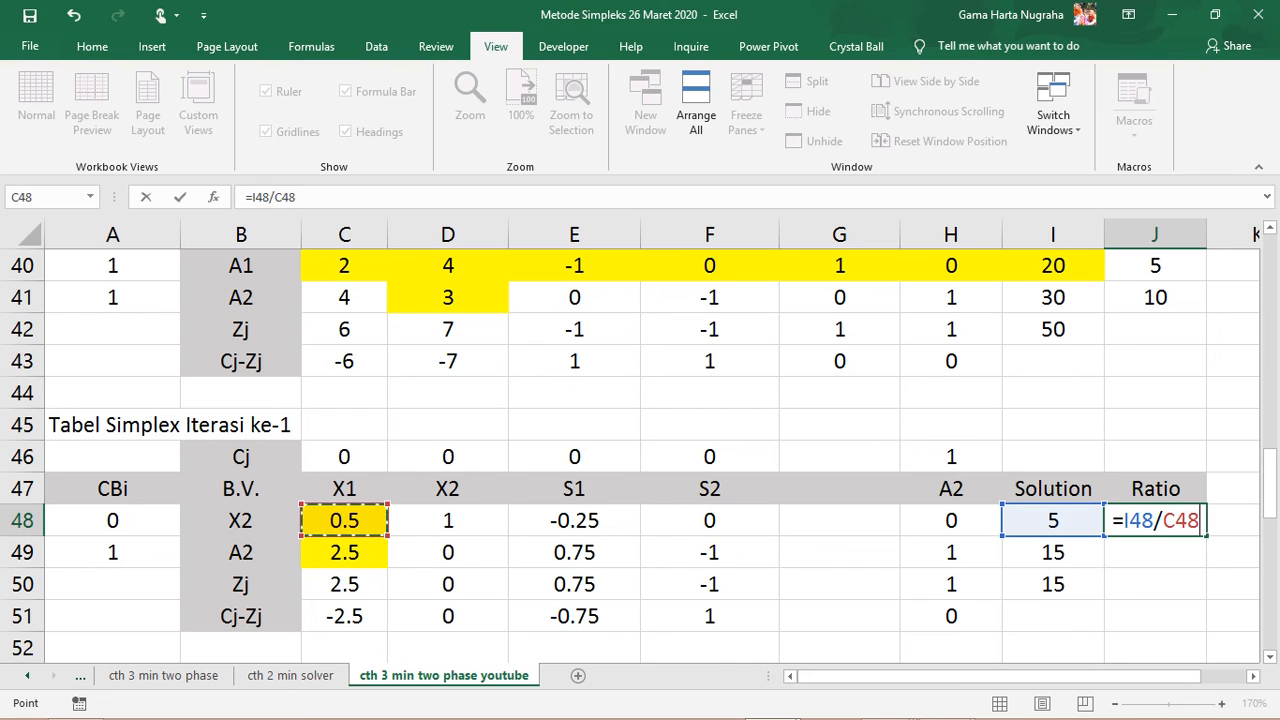
pyautogui.press('Return')
pyautogui.press('Up')
pyautogui.moveTo(1206, 536); pyautogui.dragTo(1206, 566)
# Compare the ratios in J48 and J49, and highlight the A2 pivot row C49:I49 with a yellow fill.
pyautogui.press('Down')
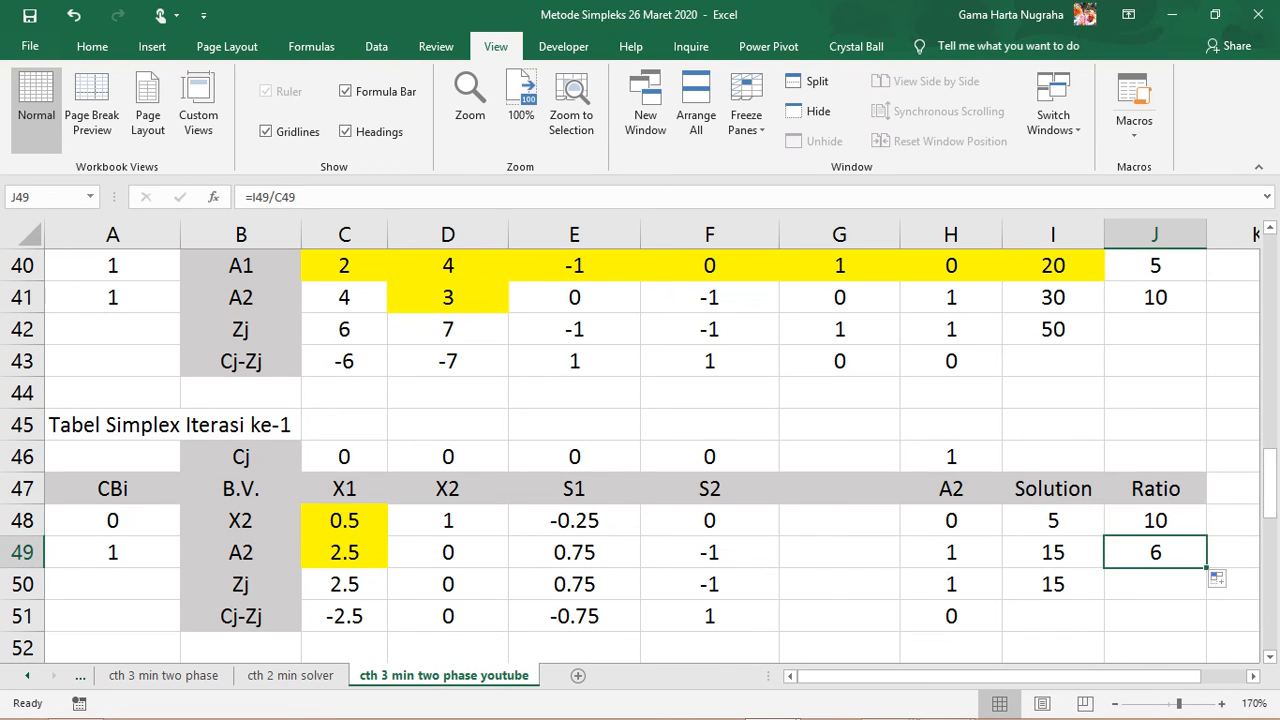
pyautogui.press('Up')
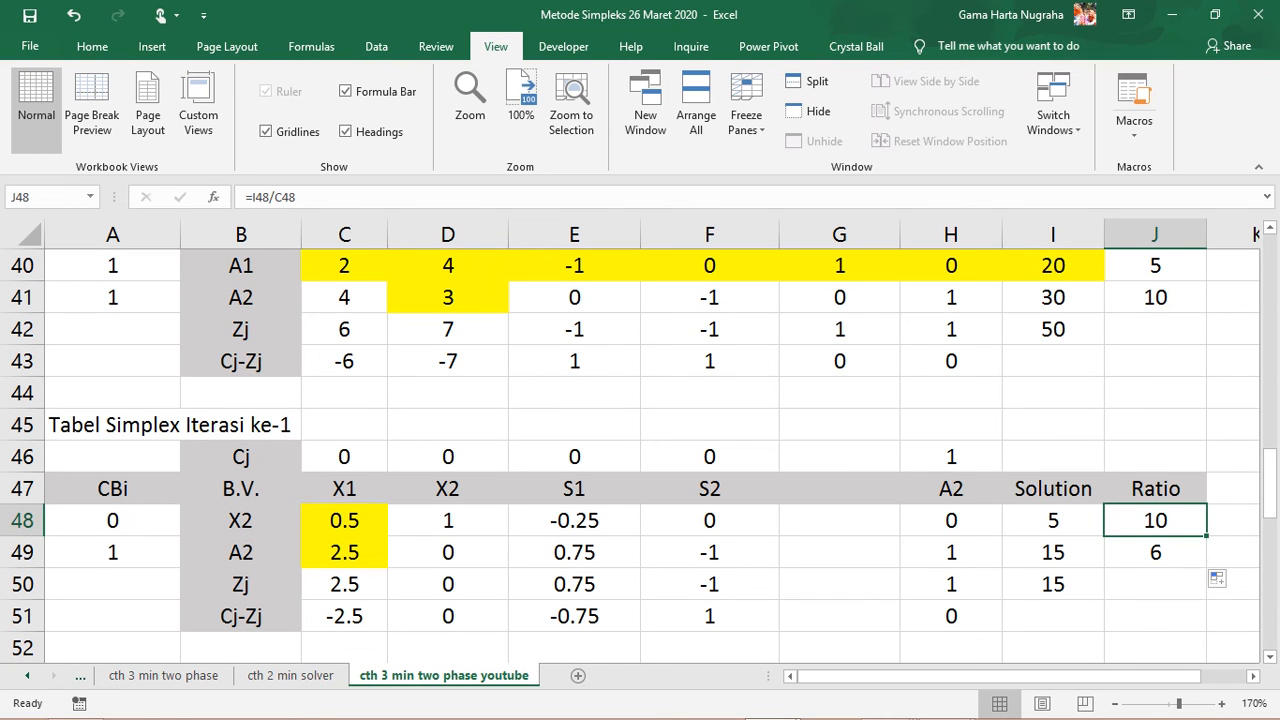
pyautogui.press('Down')
pyautogui.press('Up')
pyautogui.press('Down')
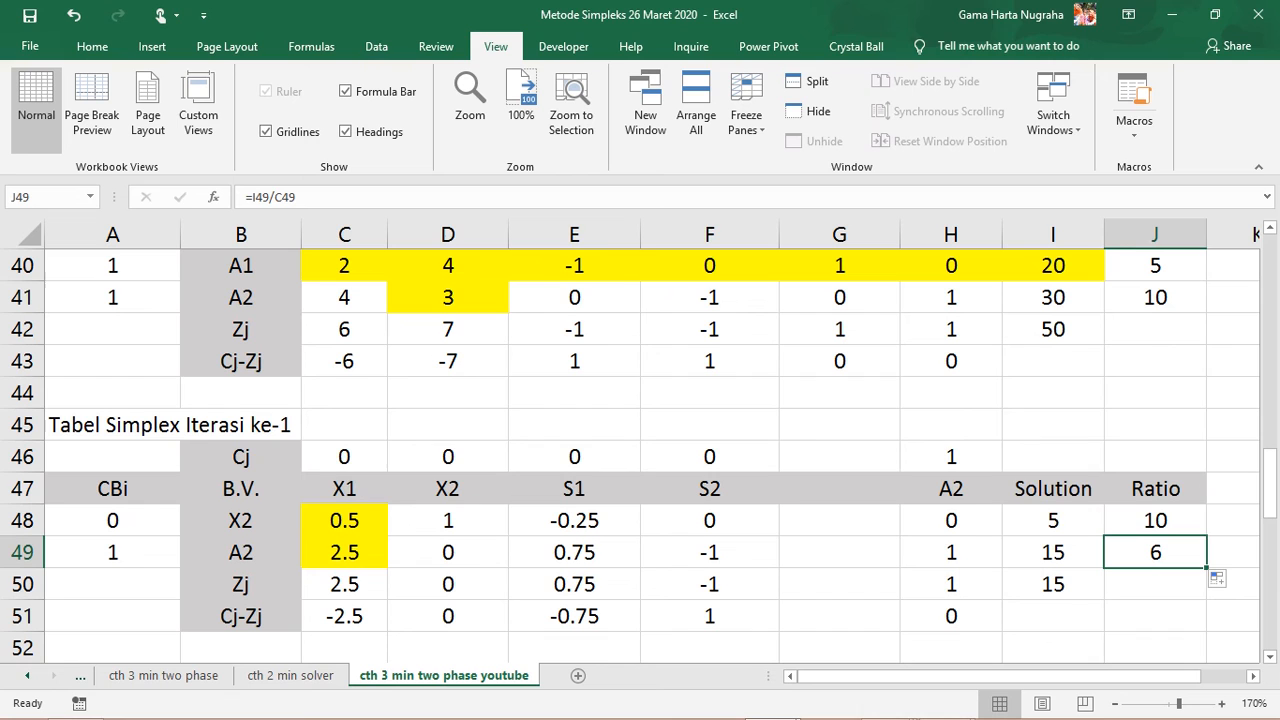
pyautogui.moveTo(344, 552); pyautogui.dragTo(1053, 552)
pyautogui.rightClick(566, 560)
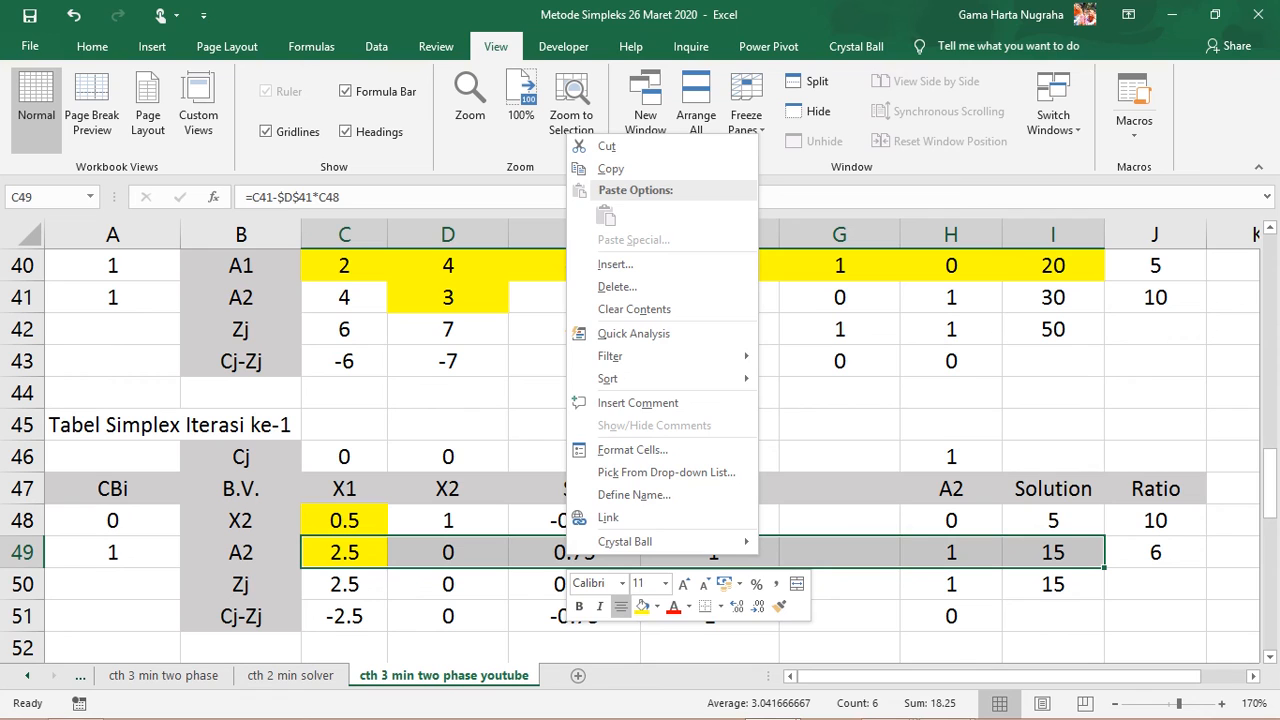
pyautogui.click(642, 606)
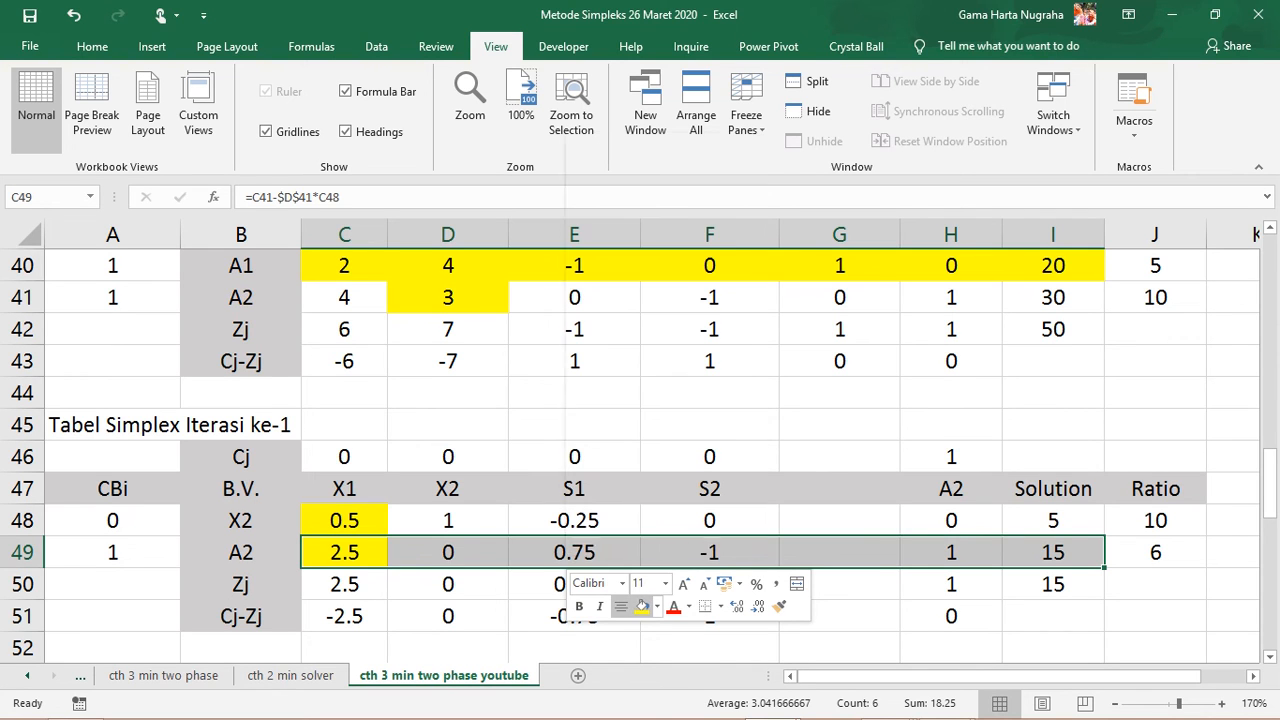
pyautogui.click(448, 616)
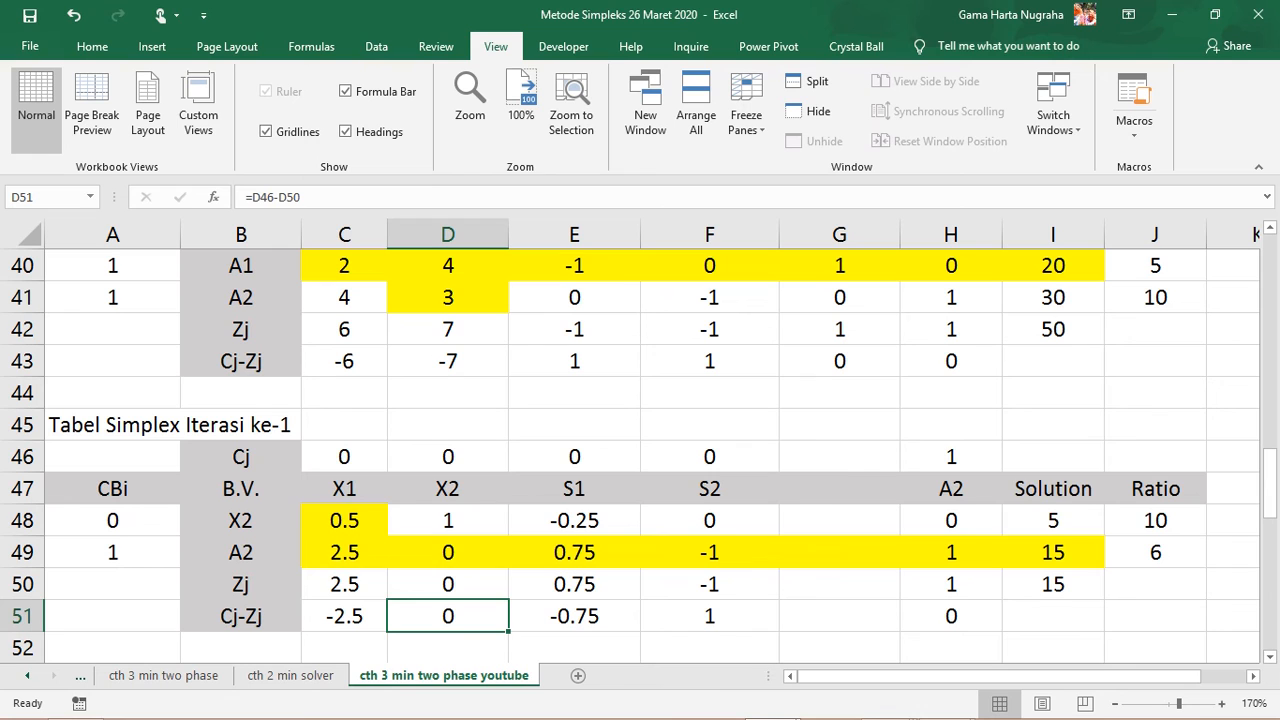
# Review the iteration 1 Cj-Zj row, and compare the basic variables in B56:B57 of the iteration 2 table with the outgoing A2 row.
pyautogui.moveTo(344, 616); pyautogui.dragTo(709, 616)
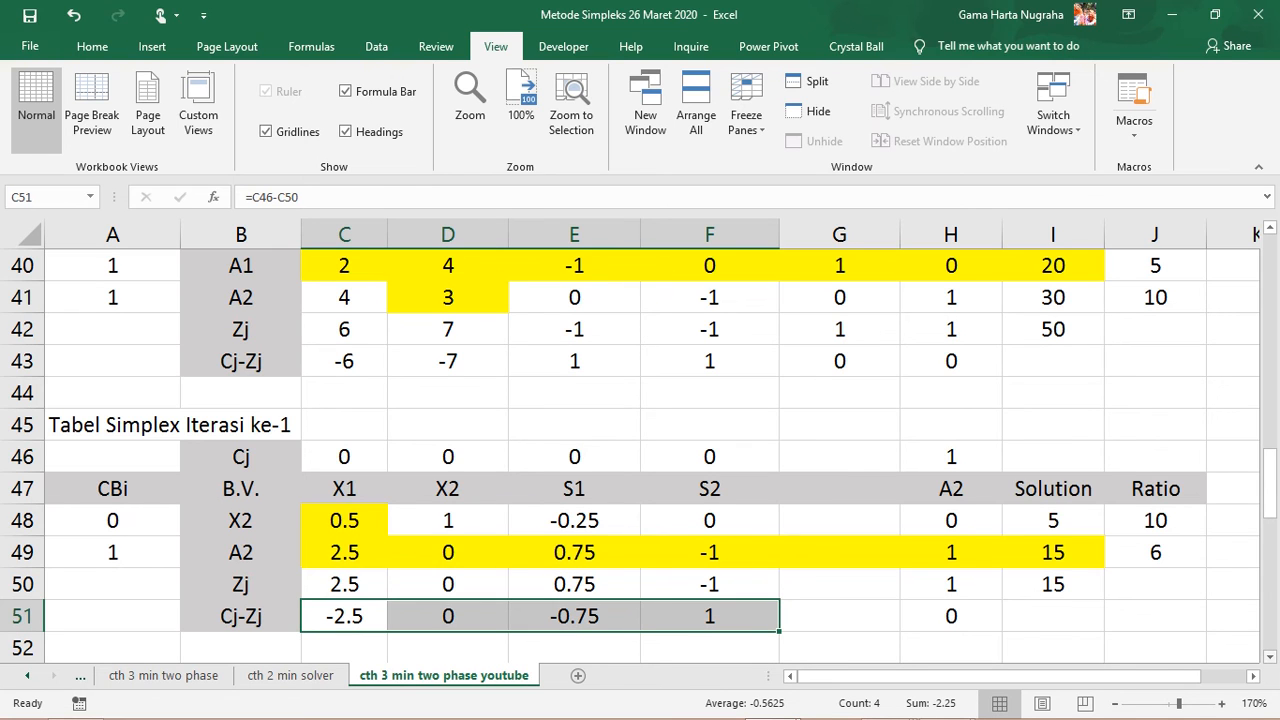
pyautogui.scroll(-2, 640, 455)
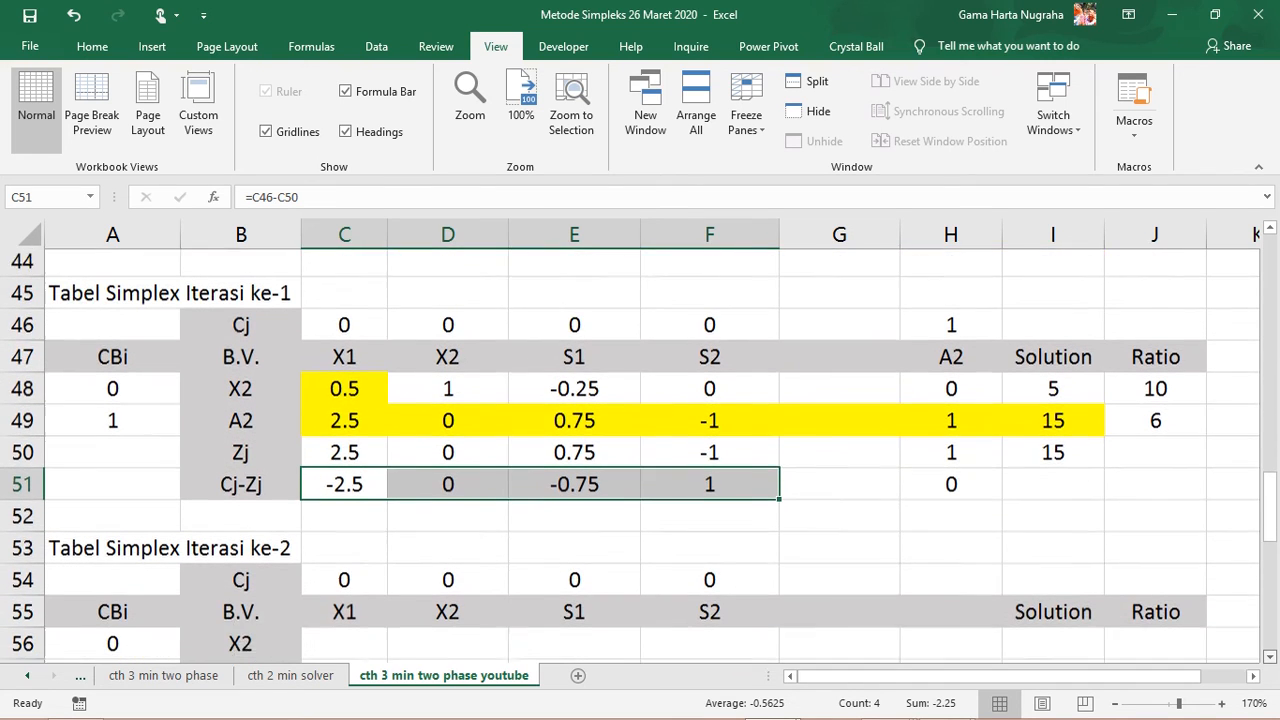
pyautogui.scroll(-1, 640, 455)
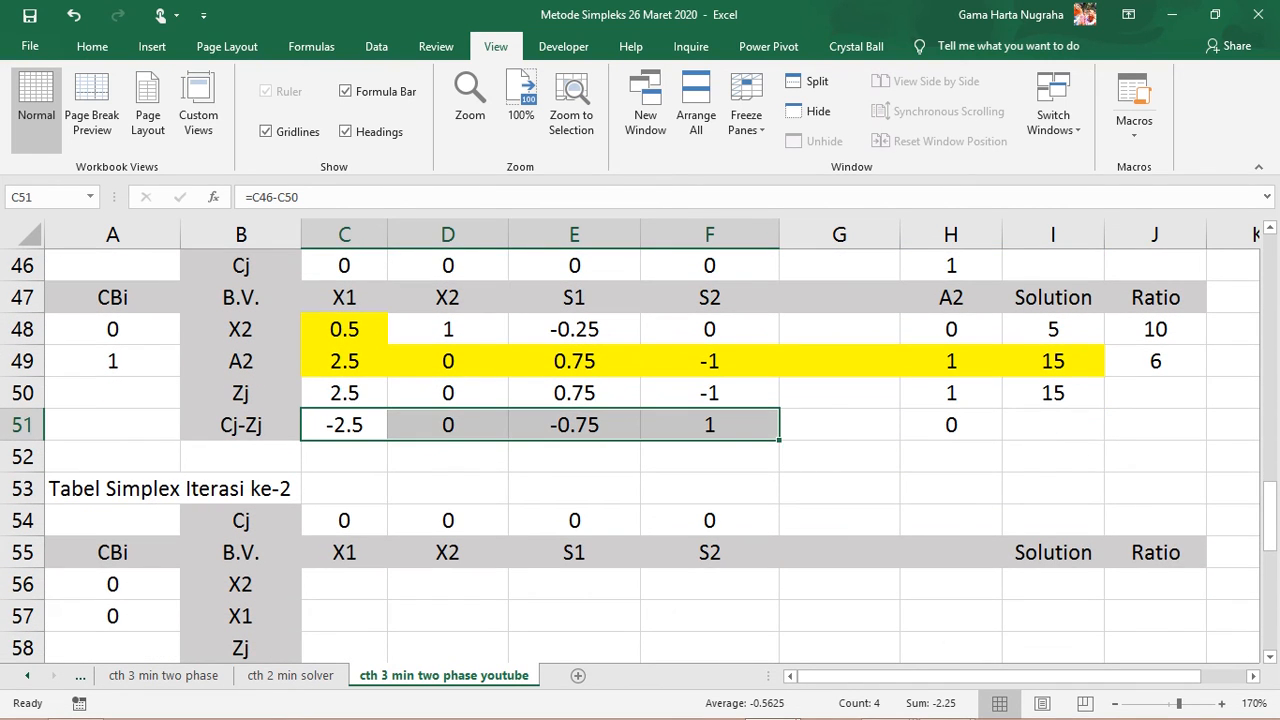
pyautogui.moveTo(240, 584); pyautogui.dragTo(240, 616)
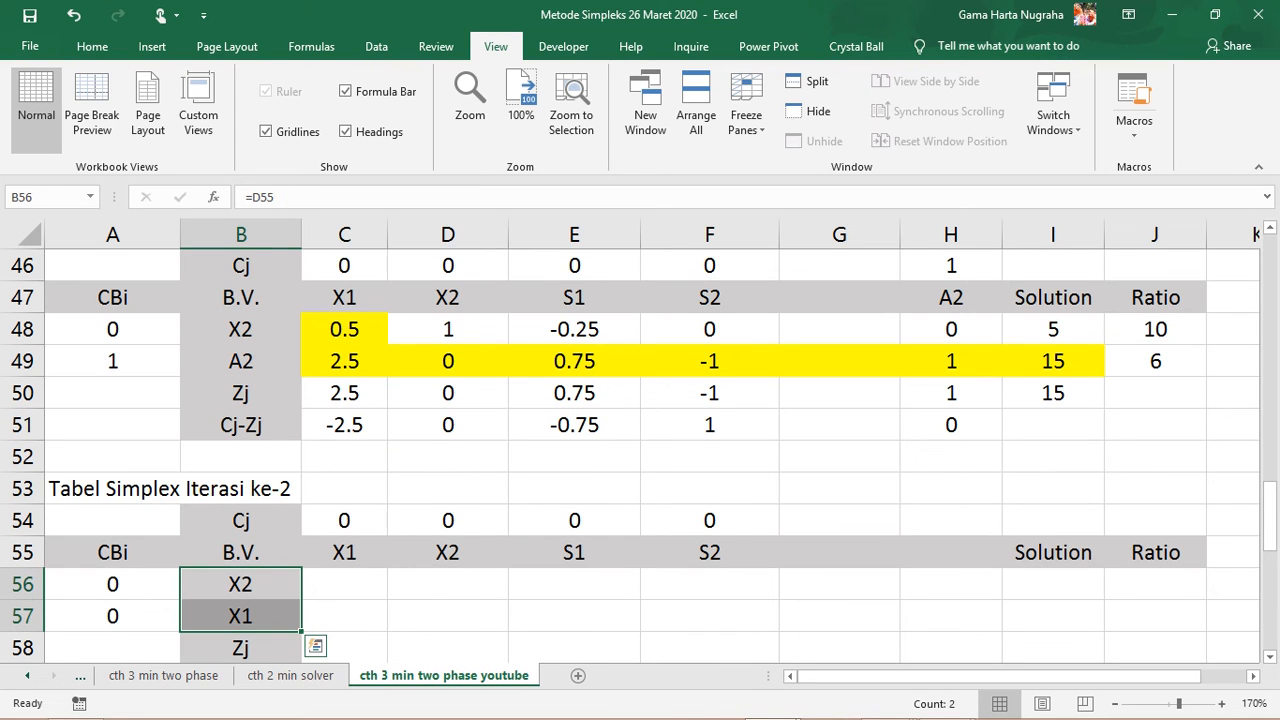
pyautogui.click(240, 616)
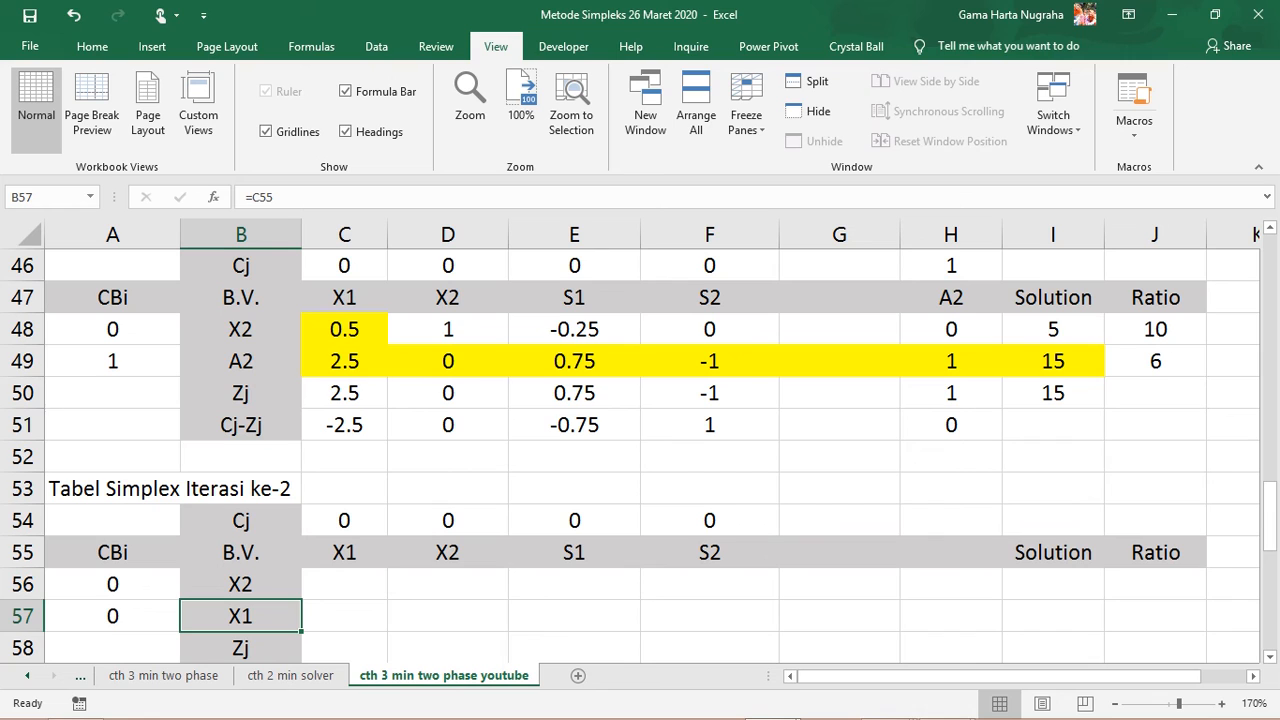
pyautogui.click(240, 361)
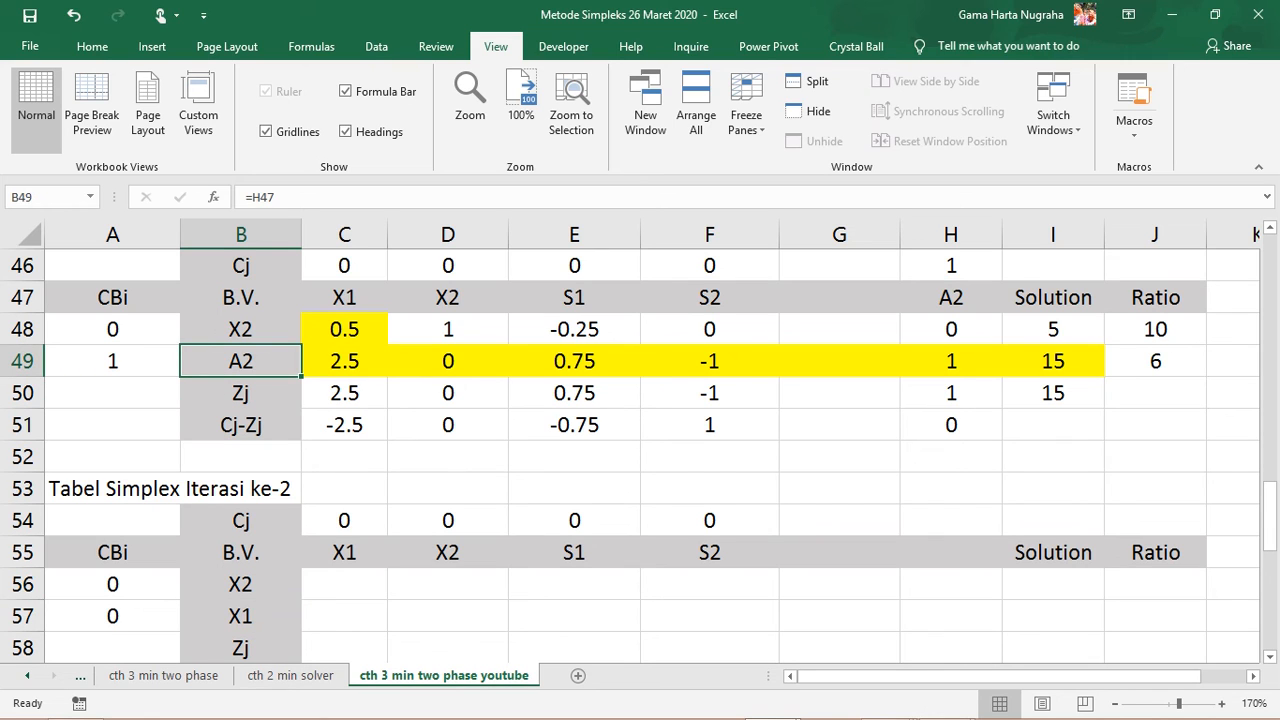
# Compare the CBi coefficients in A56:A57 of the iteration 2 table with the Cj row values in C54:F54.
pyautogui.click(240, 616)
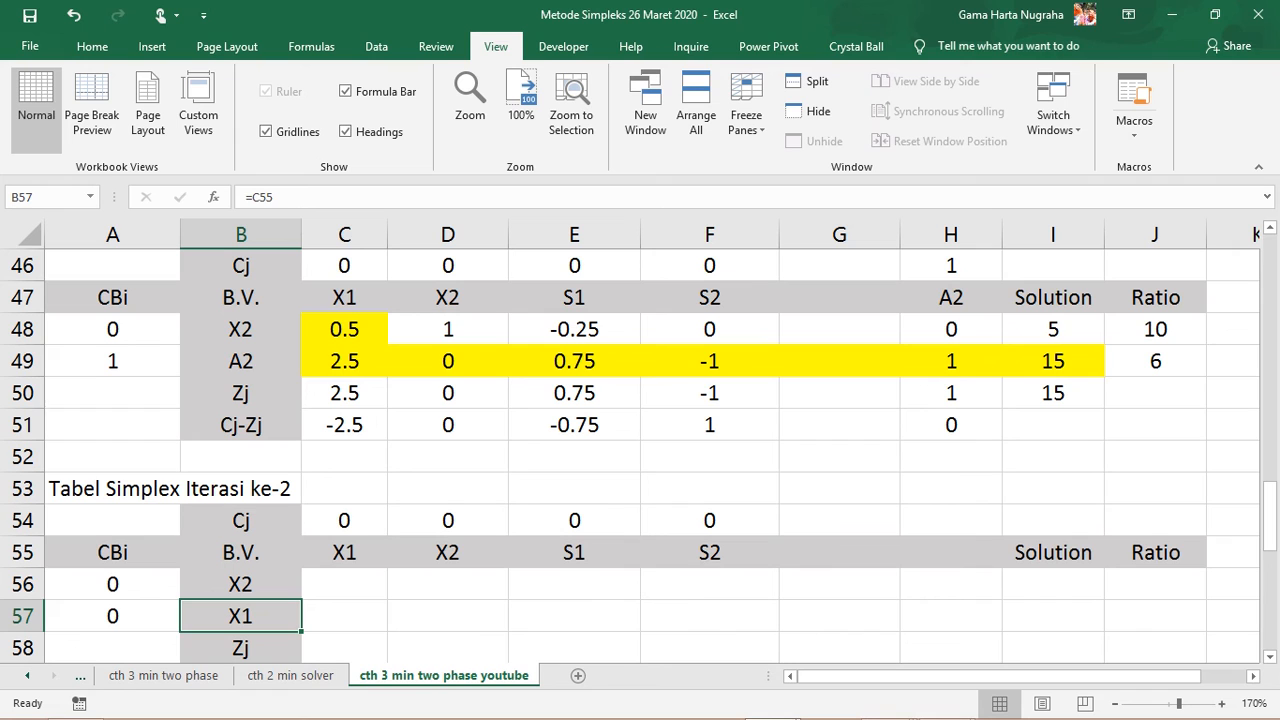
pyautogui.moveTo(112, 584); pyautogui.dragTo(112, 616)
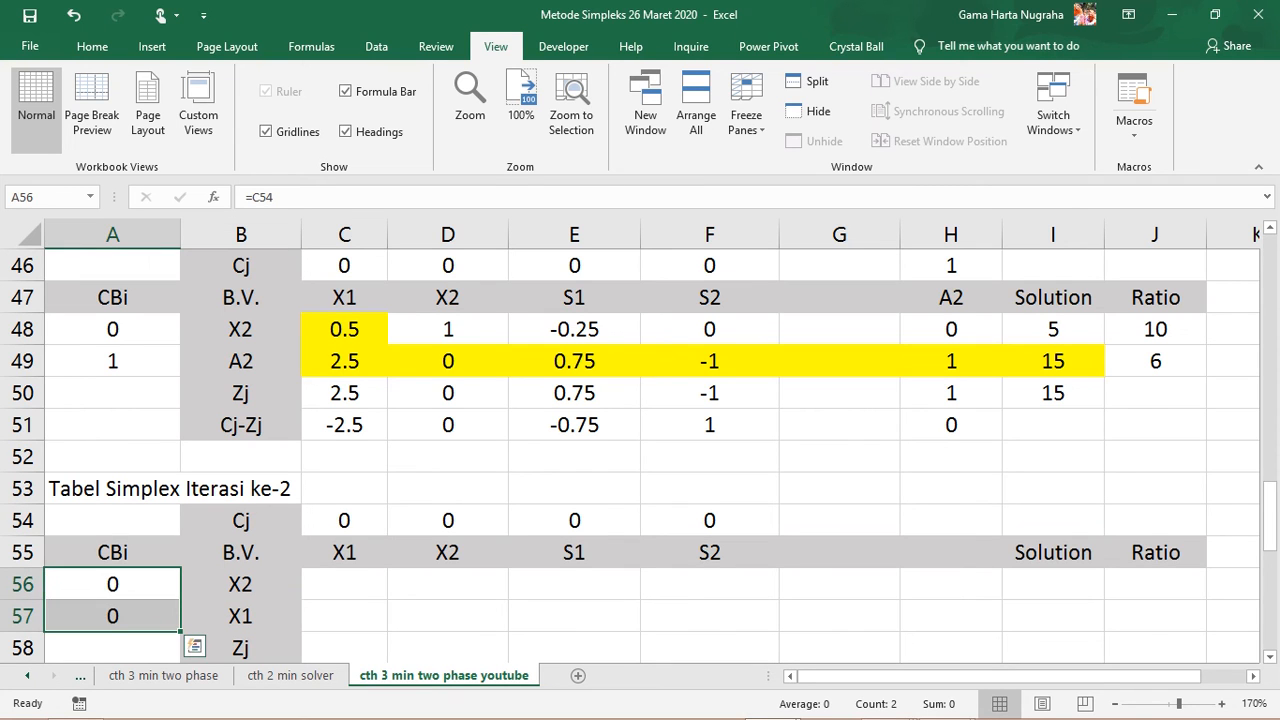
pyautogui.moveTo(344, 266); pyautogui.dragTo(709, 266)
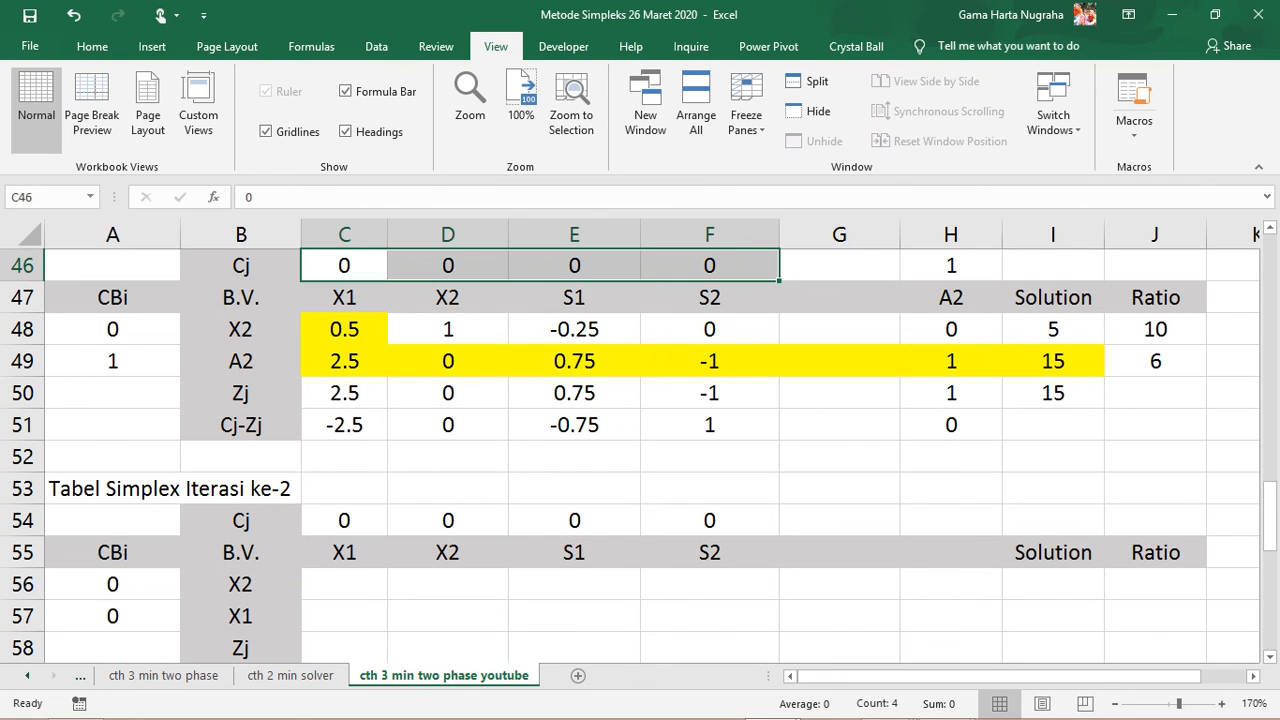
pyautogui.moveTo(344, 520); pyautogui.dragTo(709, 520)
pyautogui.click(344, 520)
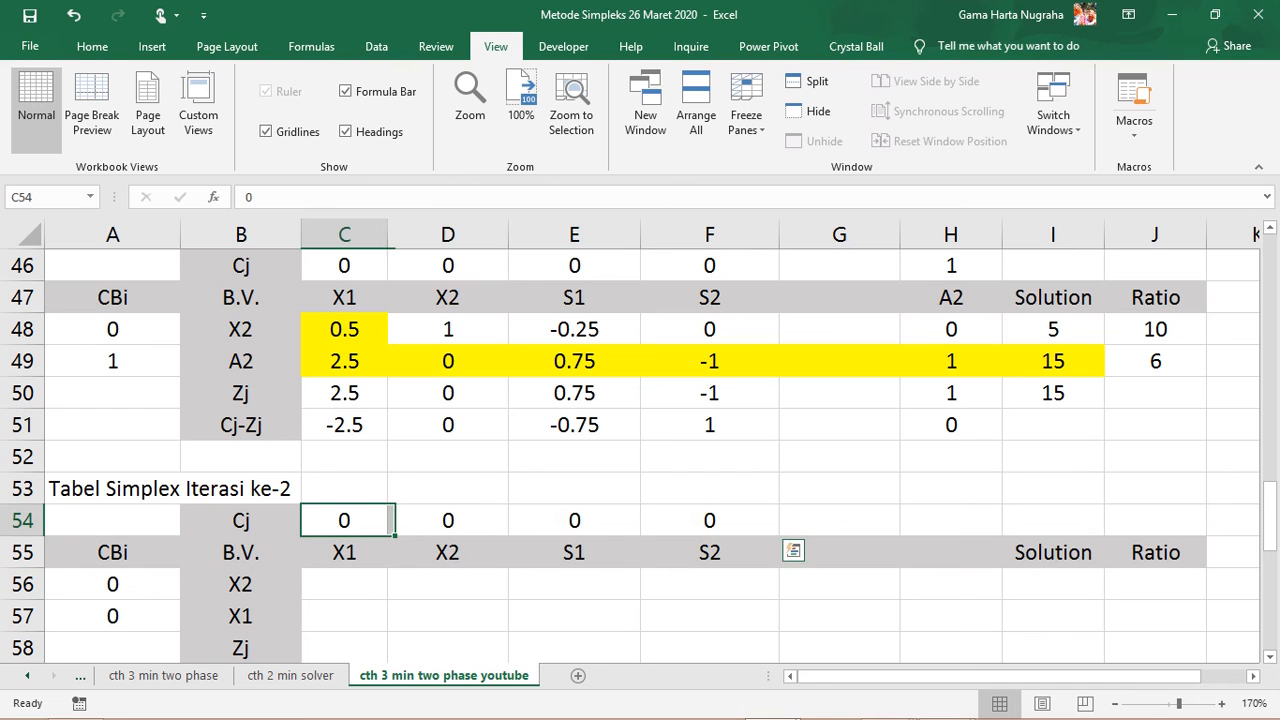
pyautogui.click(112, 584)
pyautogui.click(344, 520)
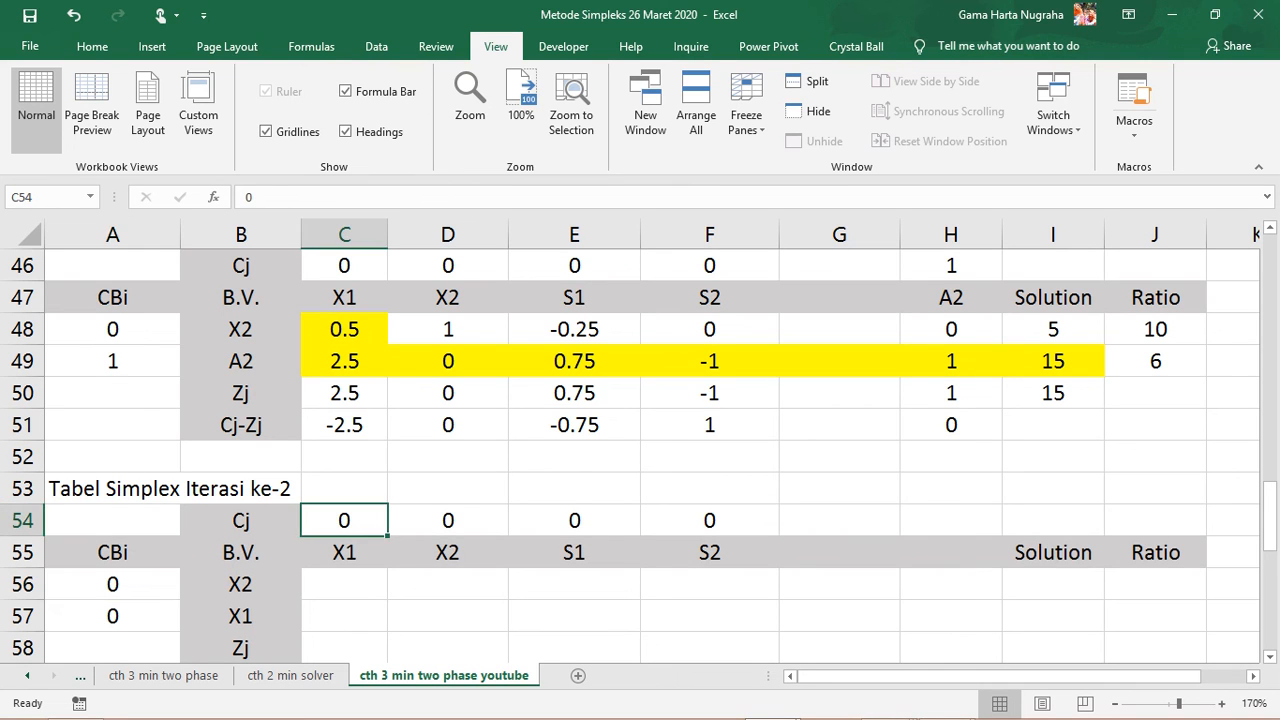
pyautogui.click(112, 616)
pyautogui.click(448, 520)
pyautogui.click(709, 520)
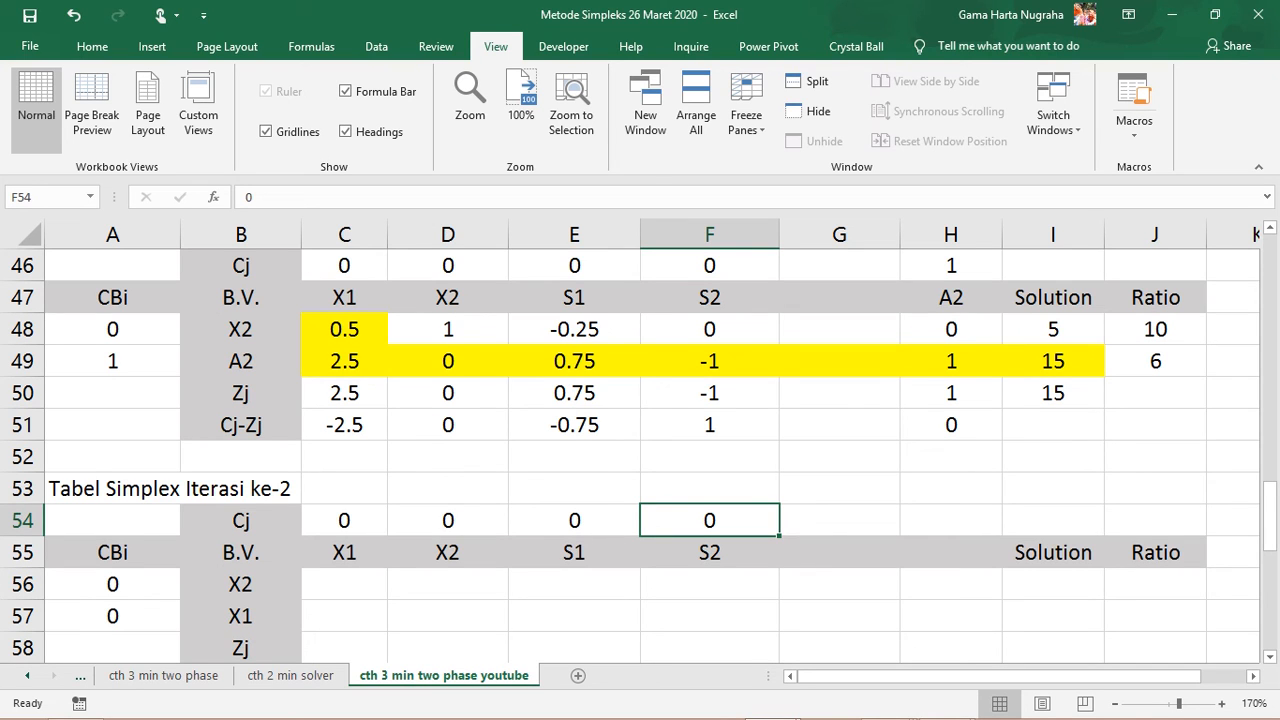
# Start the X1 row of iteration 2 by entering =C49/C49 in C57, dividing the A2 row by the pivot element.
pyautogui.click(344, 584)
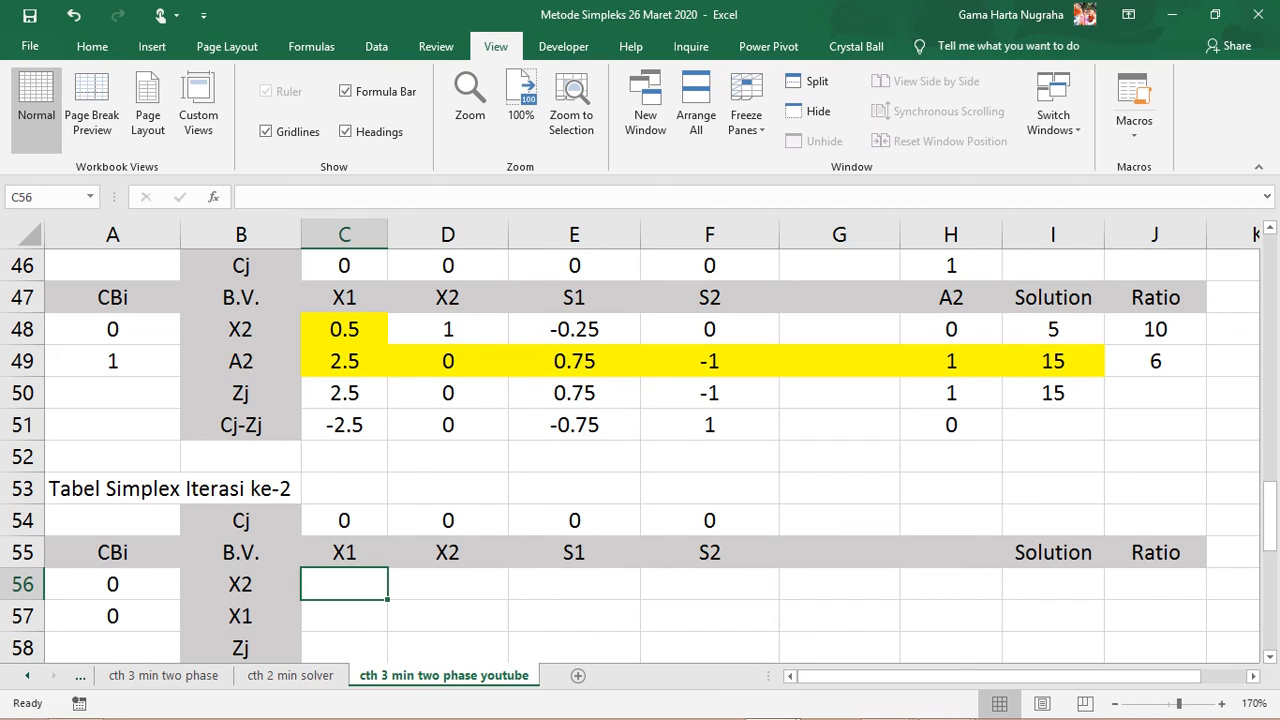
pyautogui.click(344, 361)
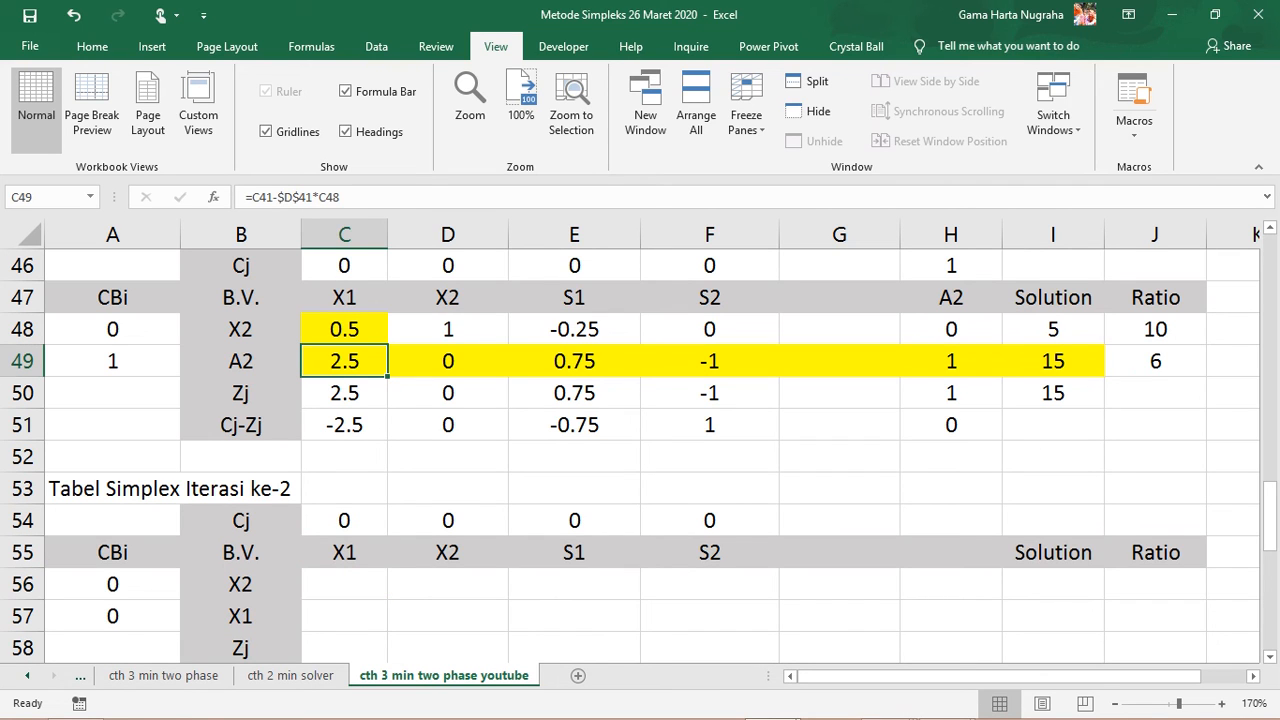
pyautogui.click(241, 361)
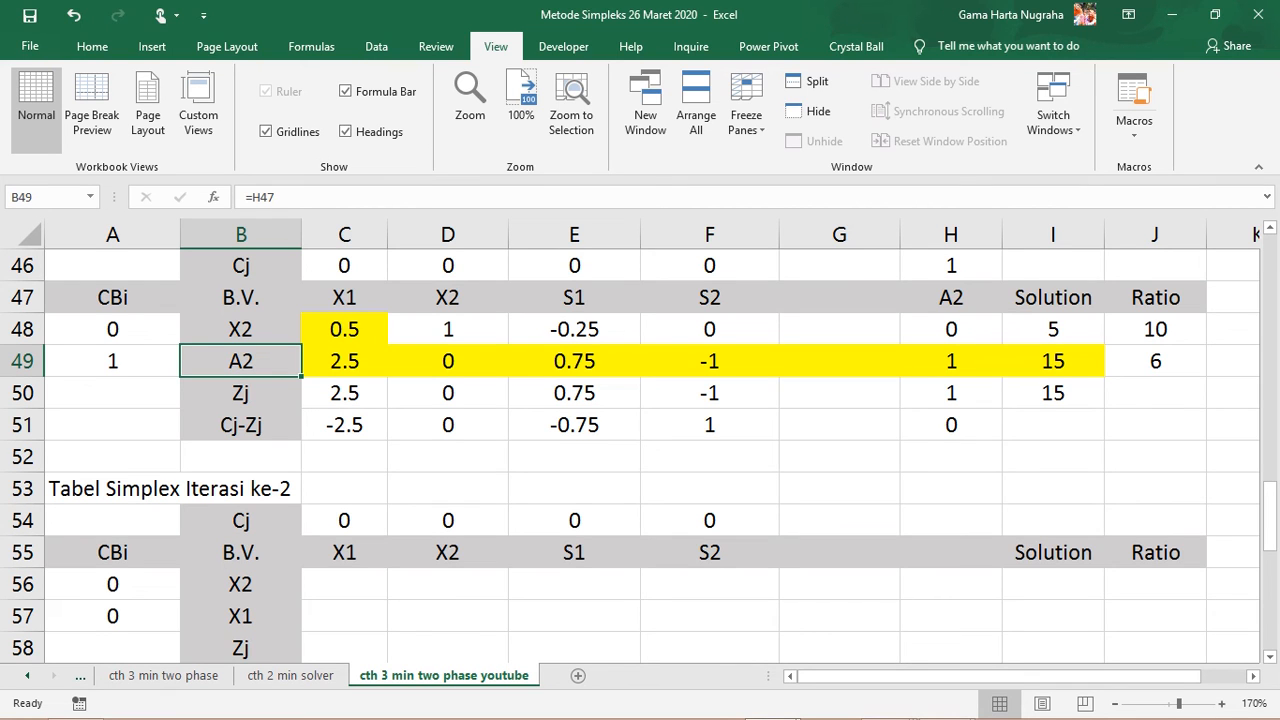
pyautogui.click(241, 616)
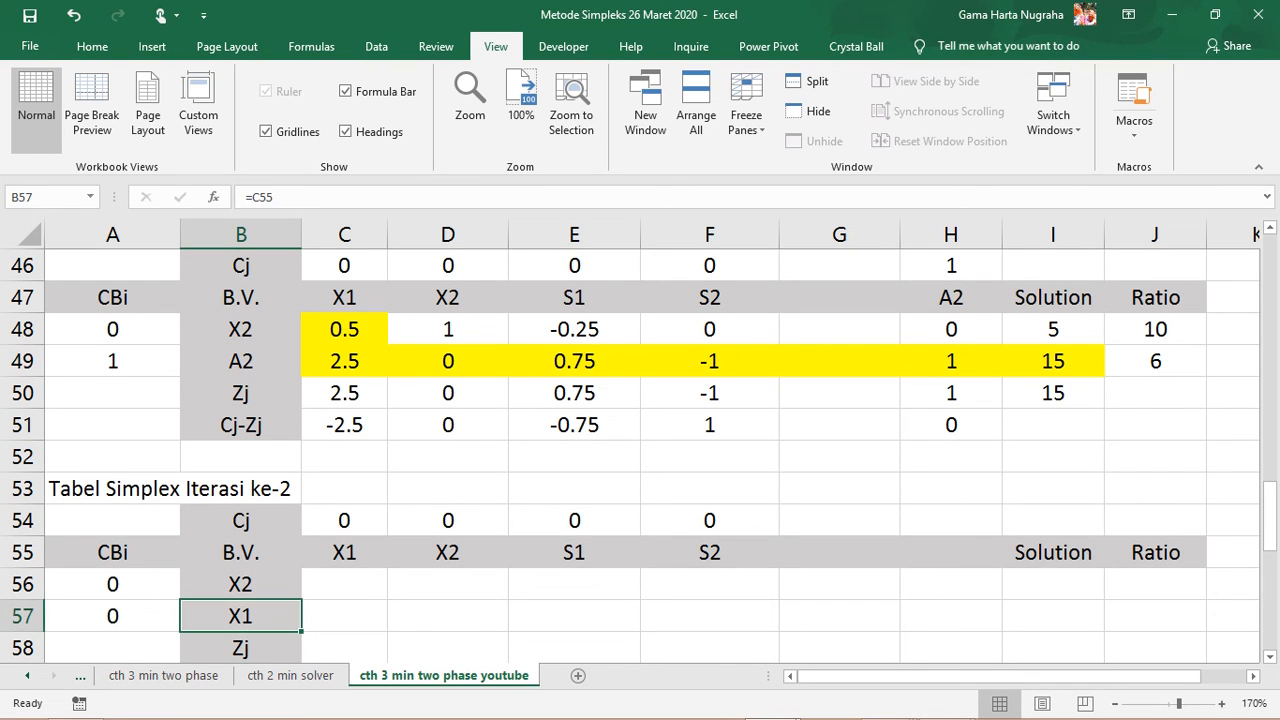
pyautogui.click(344, 616)
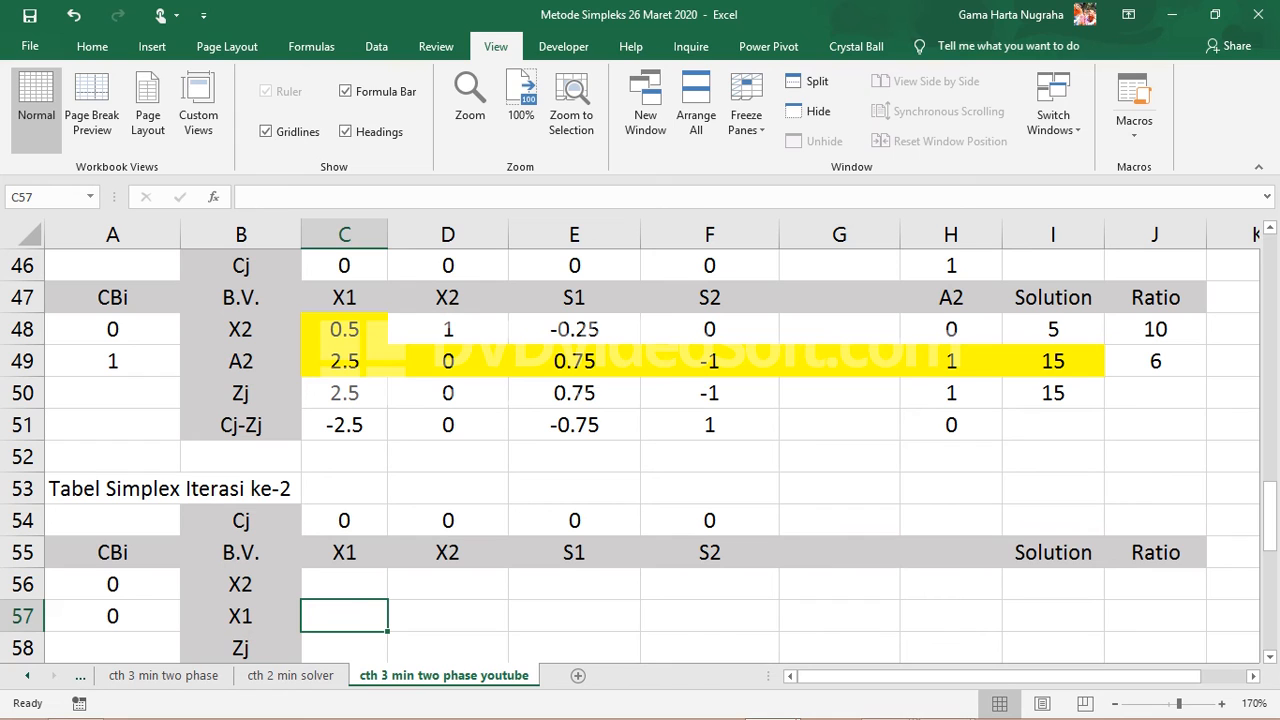
pyautogui.write('=')
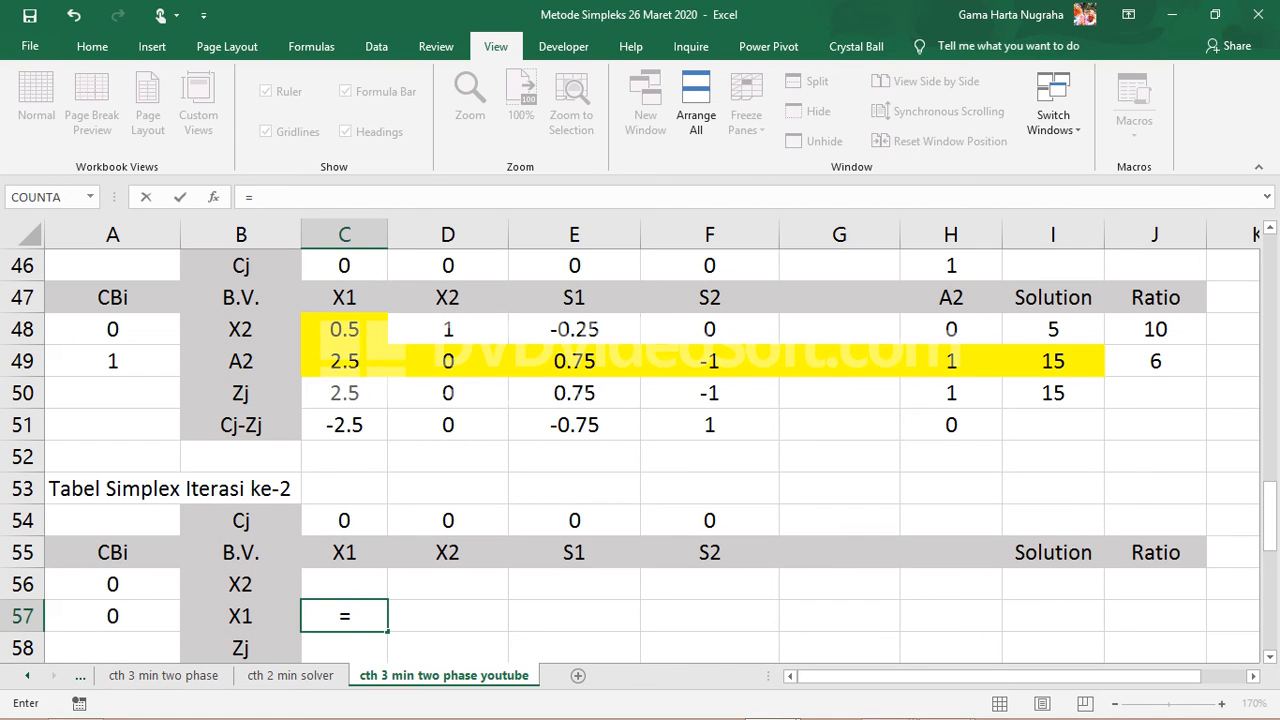
pyautogui.click(344, 361)
pyautogui.write('/')
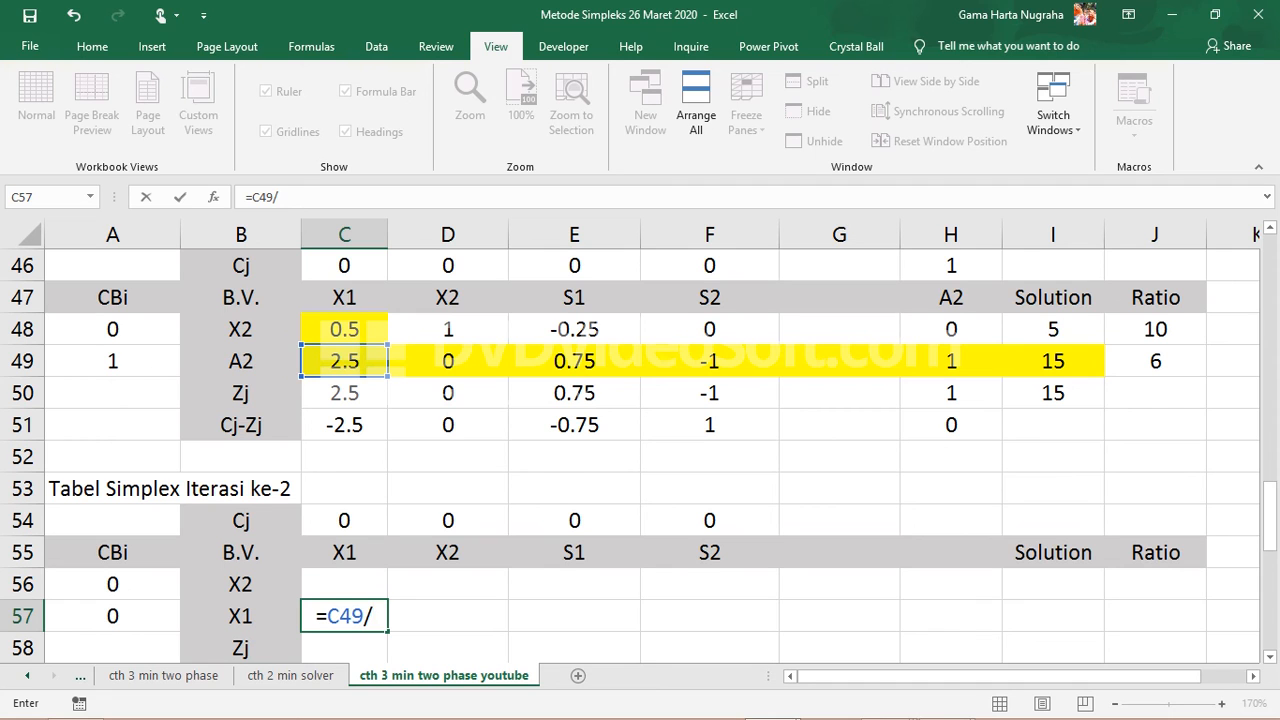
pyautogui.click(344, 361)
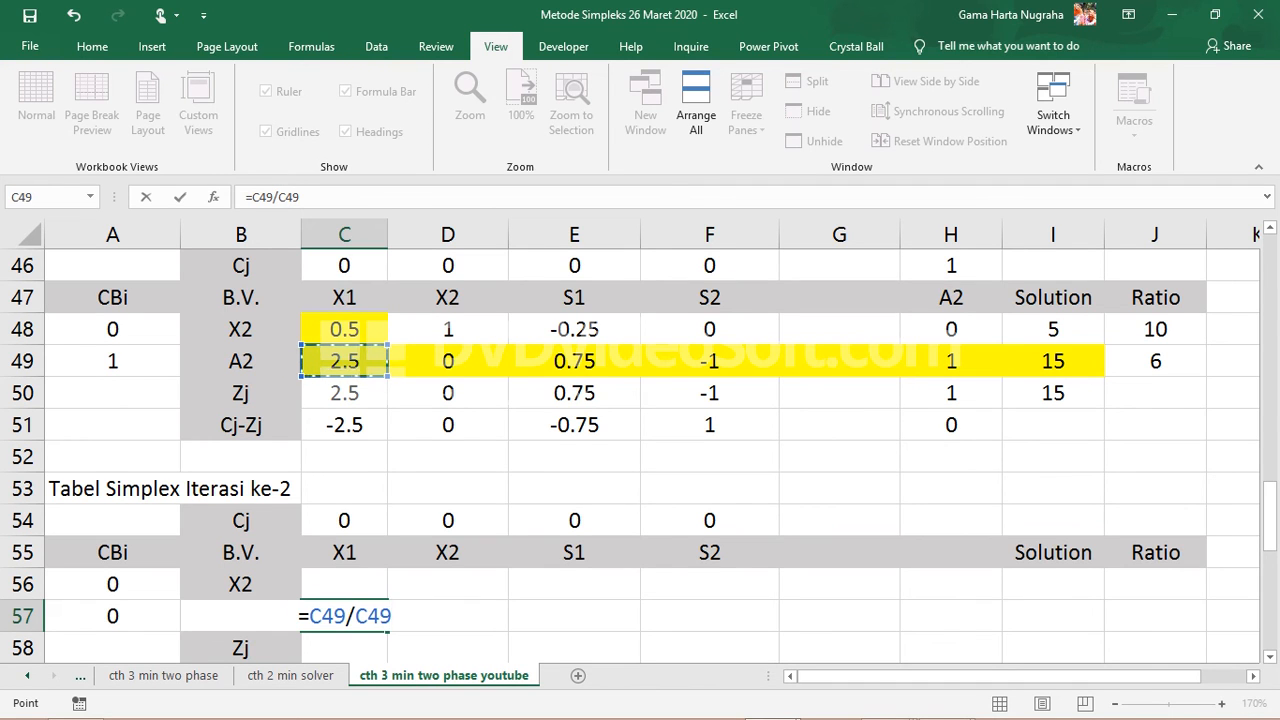
pyautogui.click(346, 616)
pyautogui.press('F4')
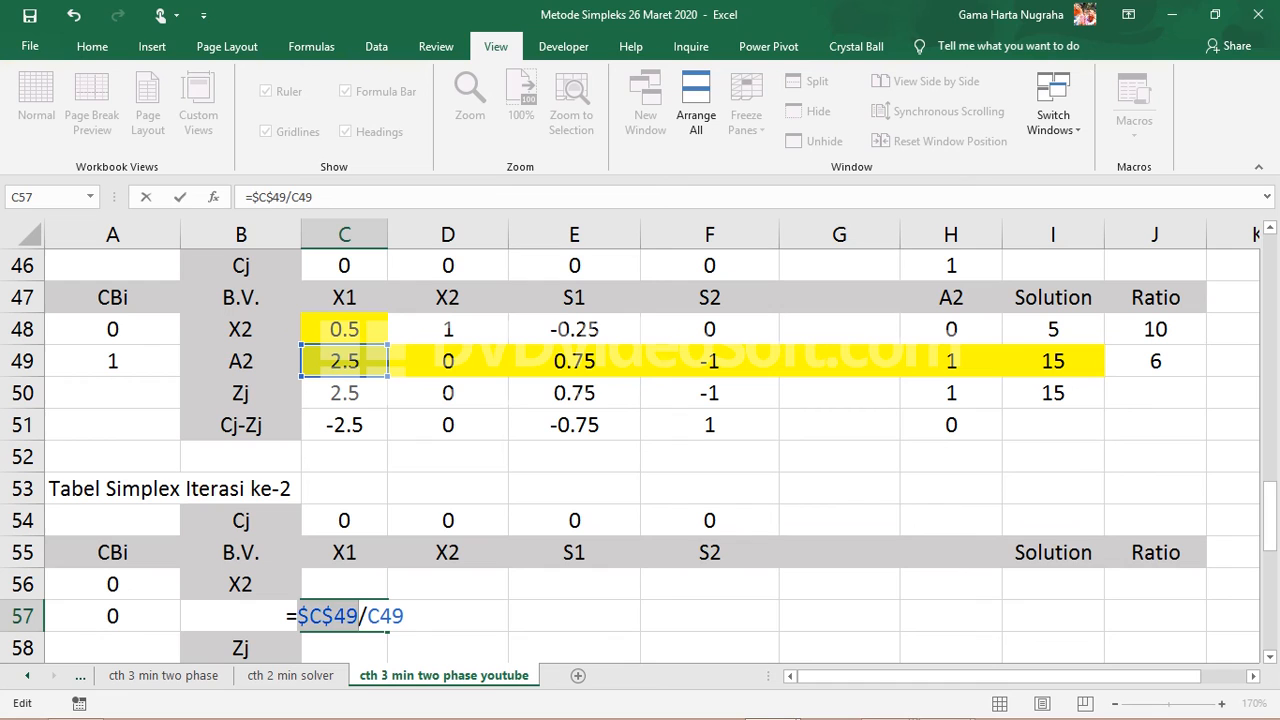
pyautogui.press('F4')
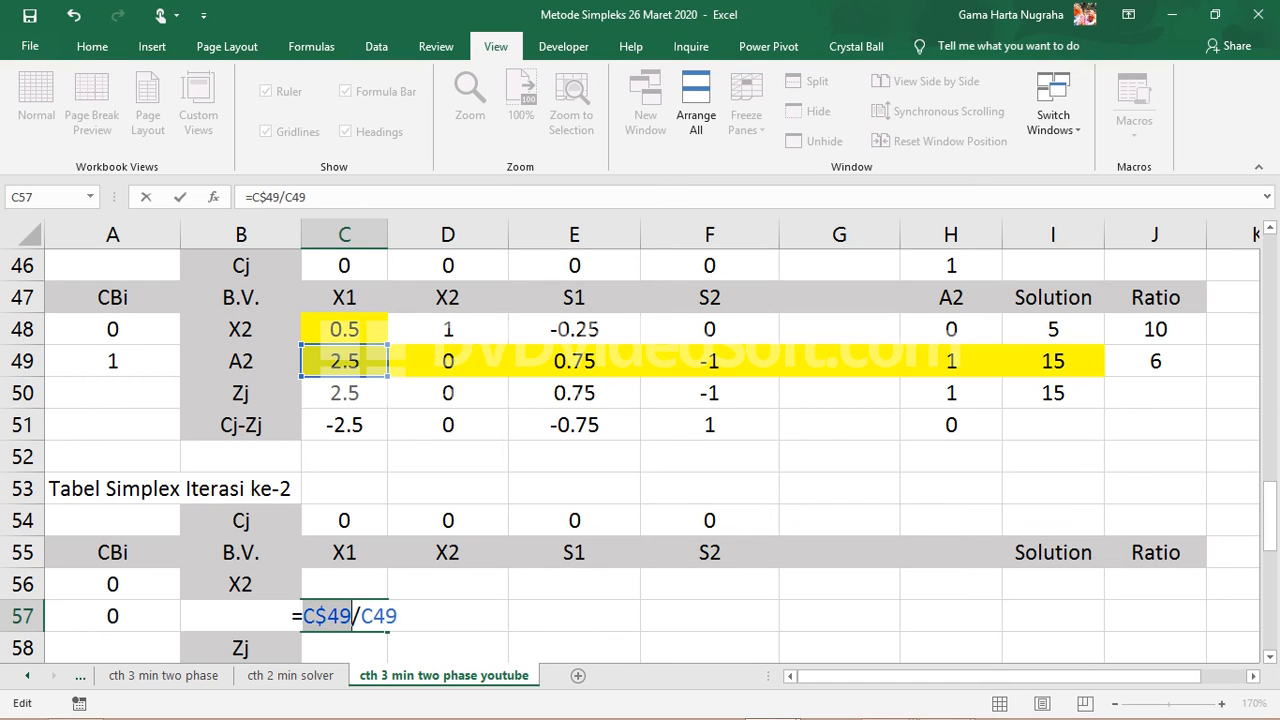
pyautogui.click(315, 616)
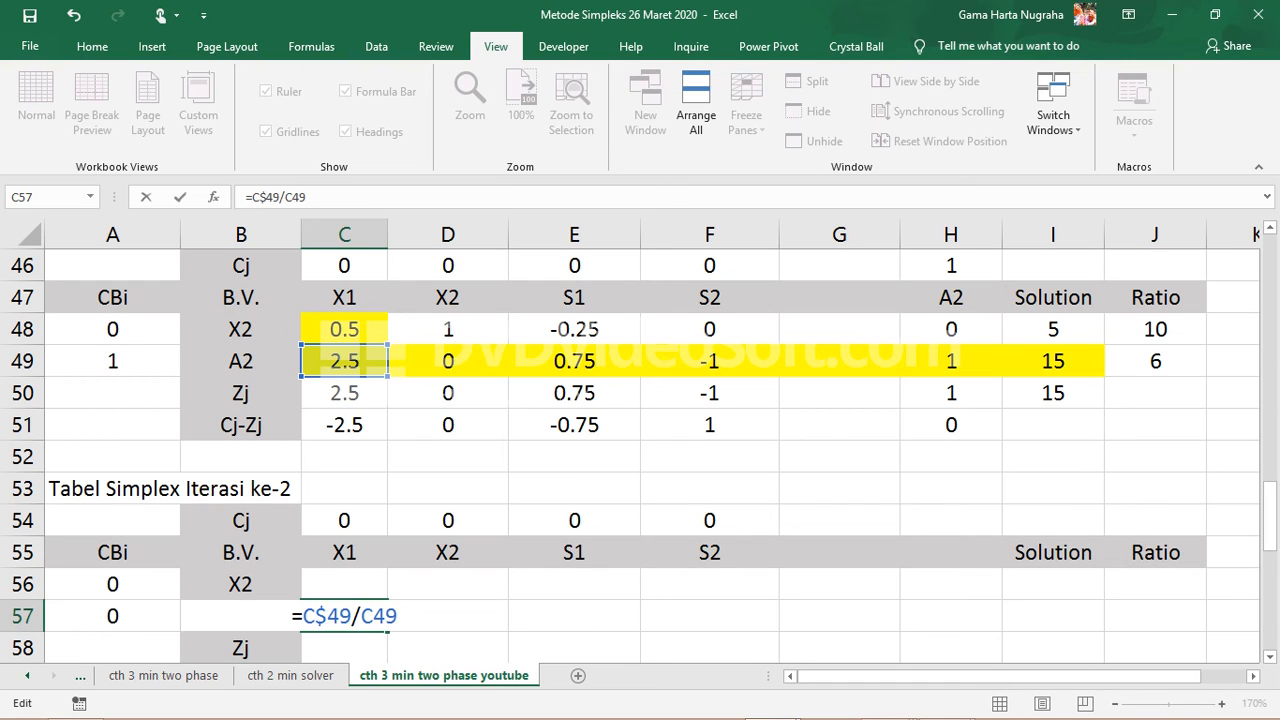
pyautogui.press('F4')
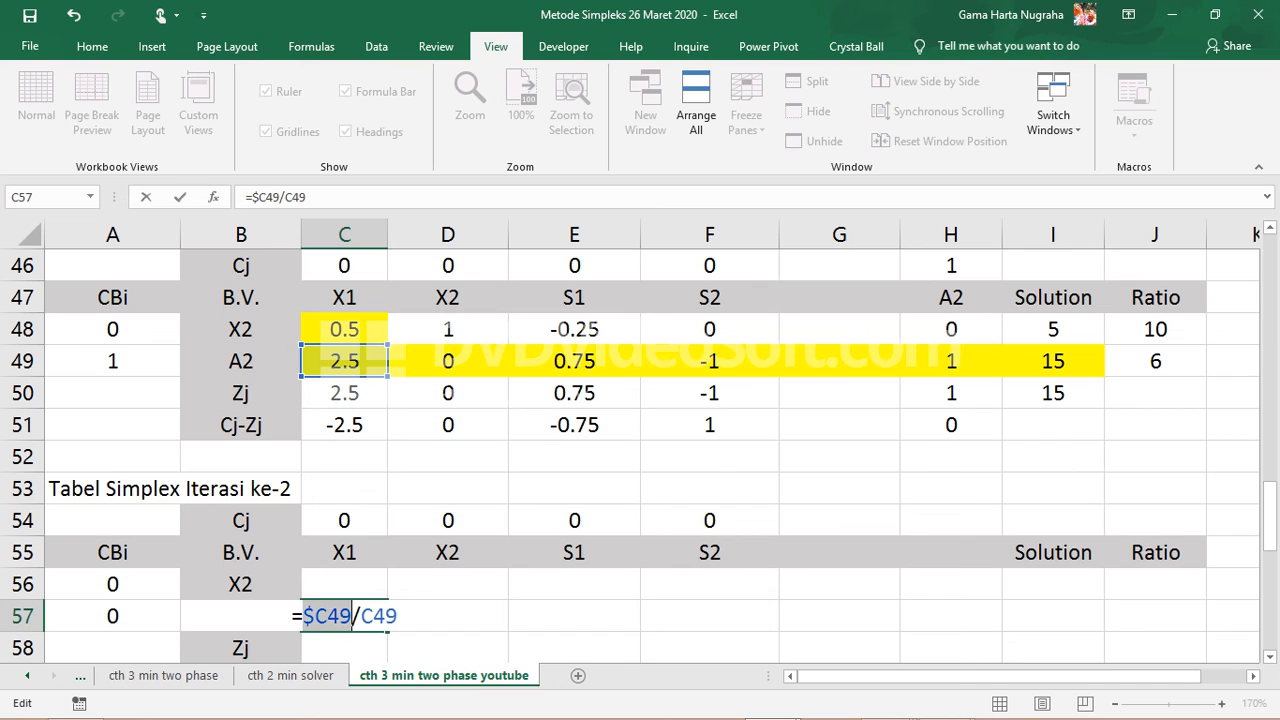
pyautogui.press('F4')
# Make the divisor in C57 absolute so the formula reads =C49/$C$49, and commit it.
pyautogui.press('Right')
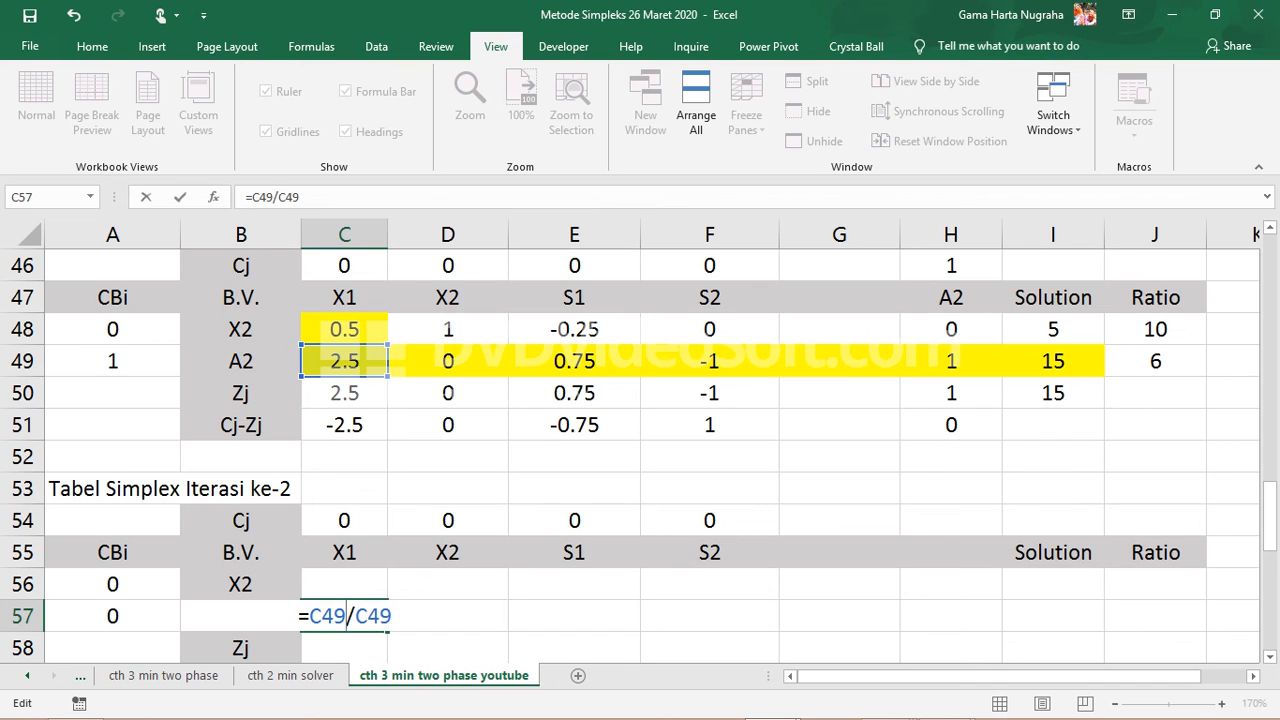
pyautogui.press('Right')
pyautogui.press('F4')
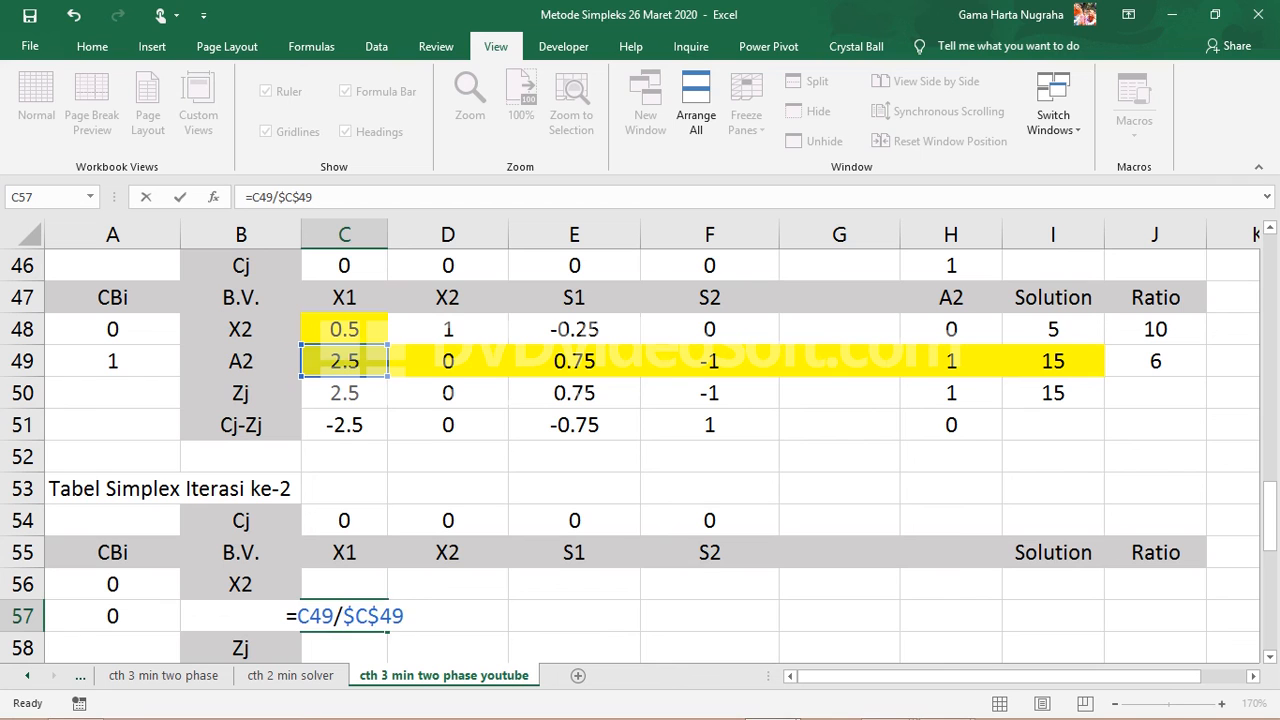
pyautogui.hotkey('ctrl', 'Return')
# Fill the C57 formula across the X1 row to I57, and clear the unused cells G57:H57.
pyautogui.moveTo(388, 632); pyautogui.dragTo(1104, 620)
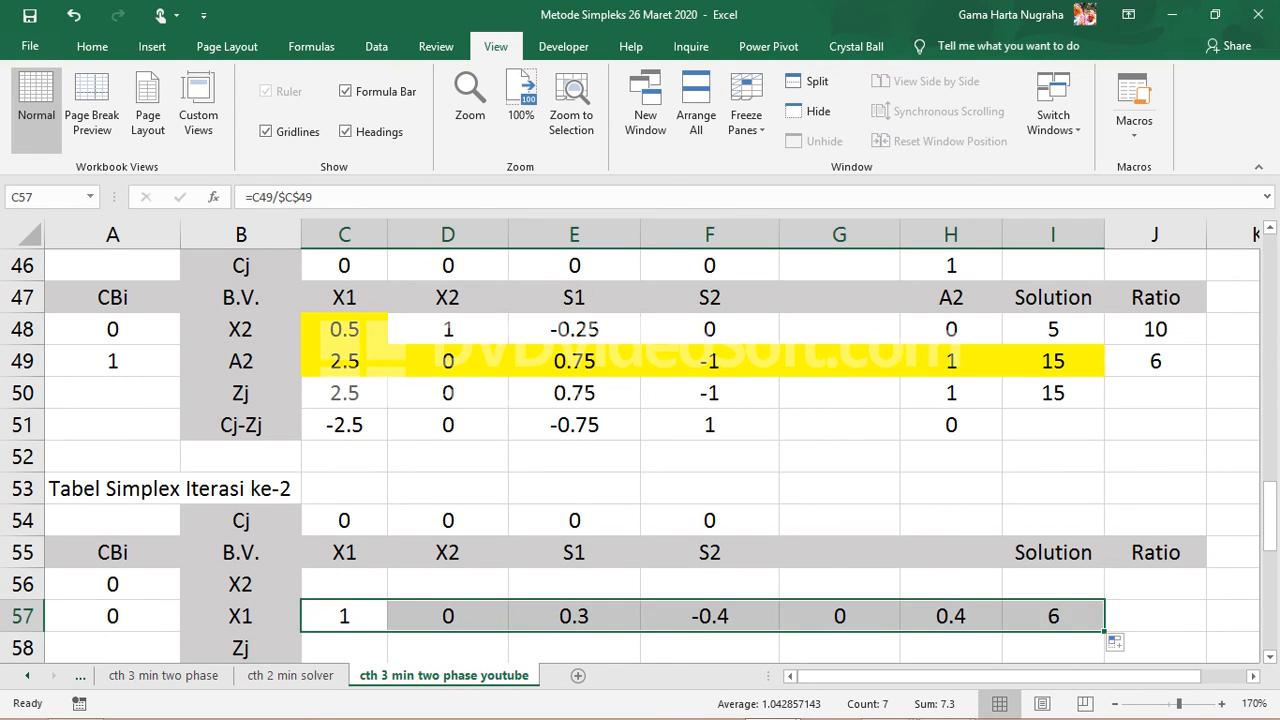
pyautogui.moveTo(840, 616); pyautogui.dragTo(951, 616)
pyautogui.press('Delete')
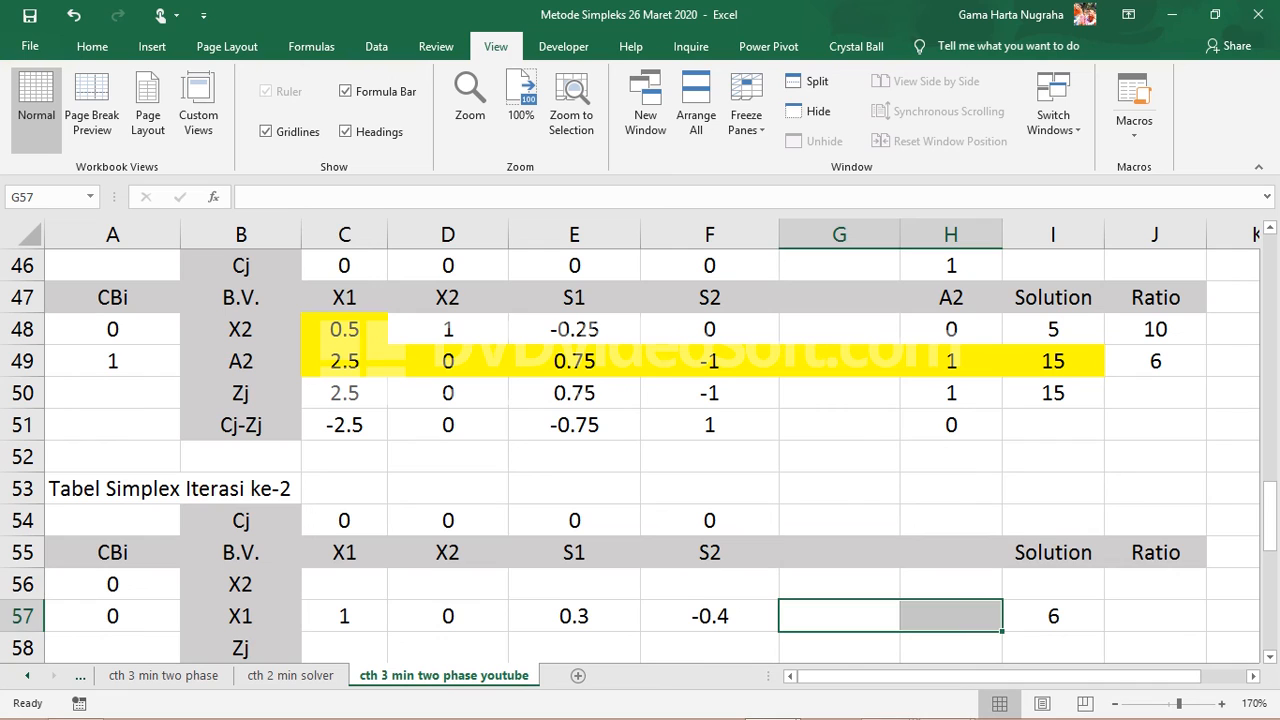
# Enter the X2 row formula =C48-$C$48*C57 in C56 of the iteration 2 table.
pyautogui.click(344, 584)
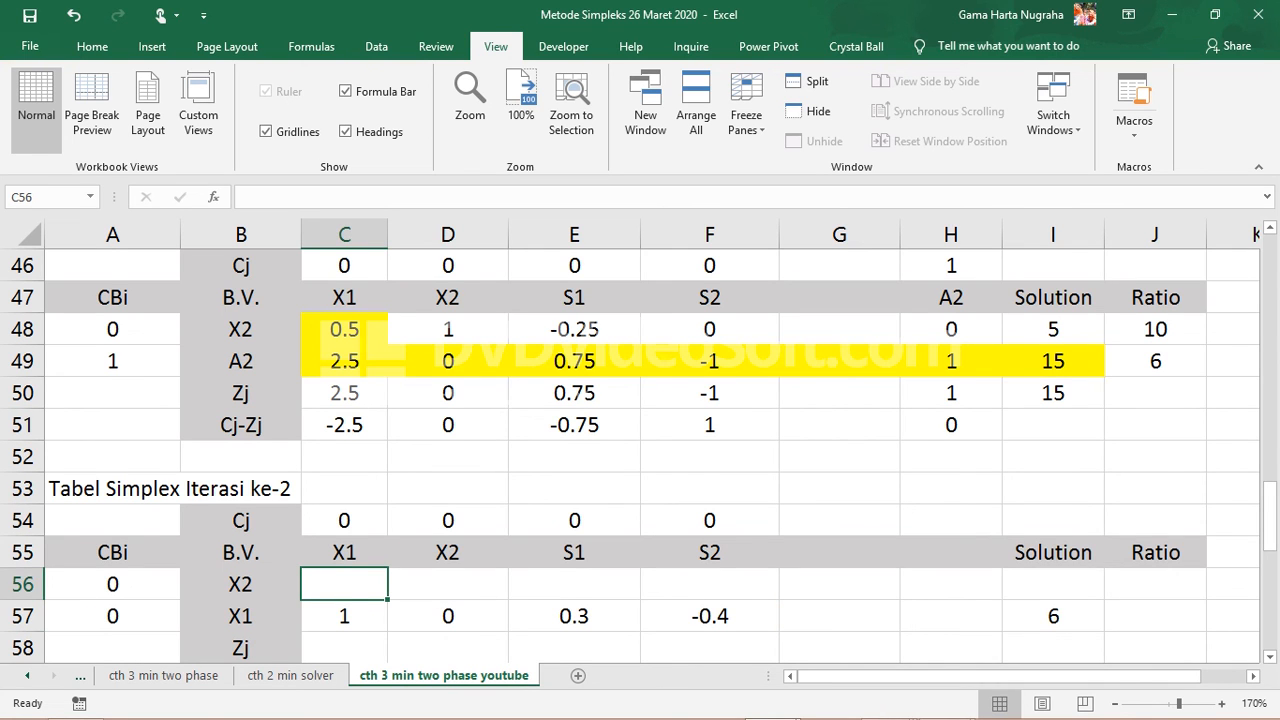
pyautogui.write('=')
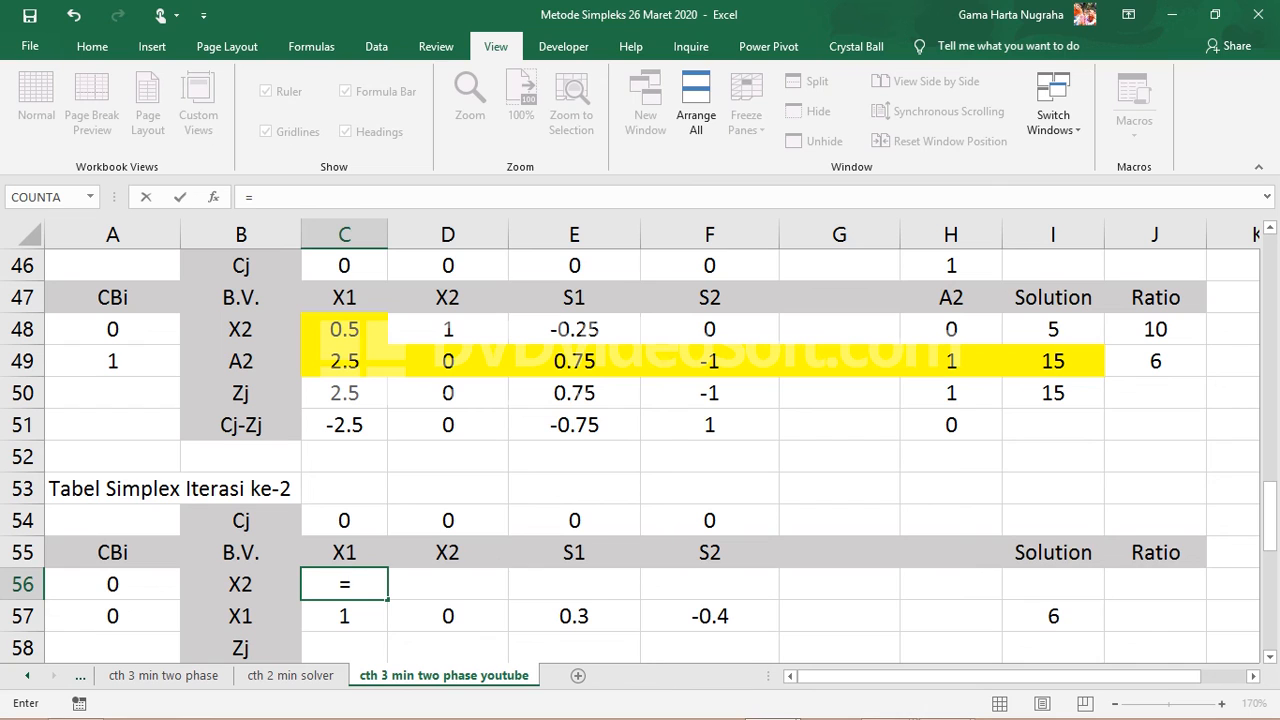
pyautogui.click(344, 329)
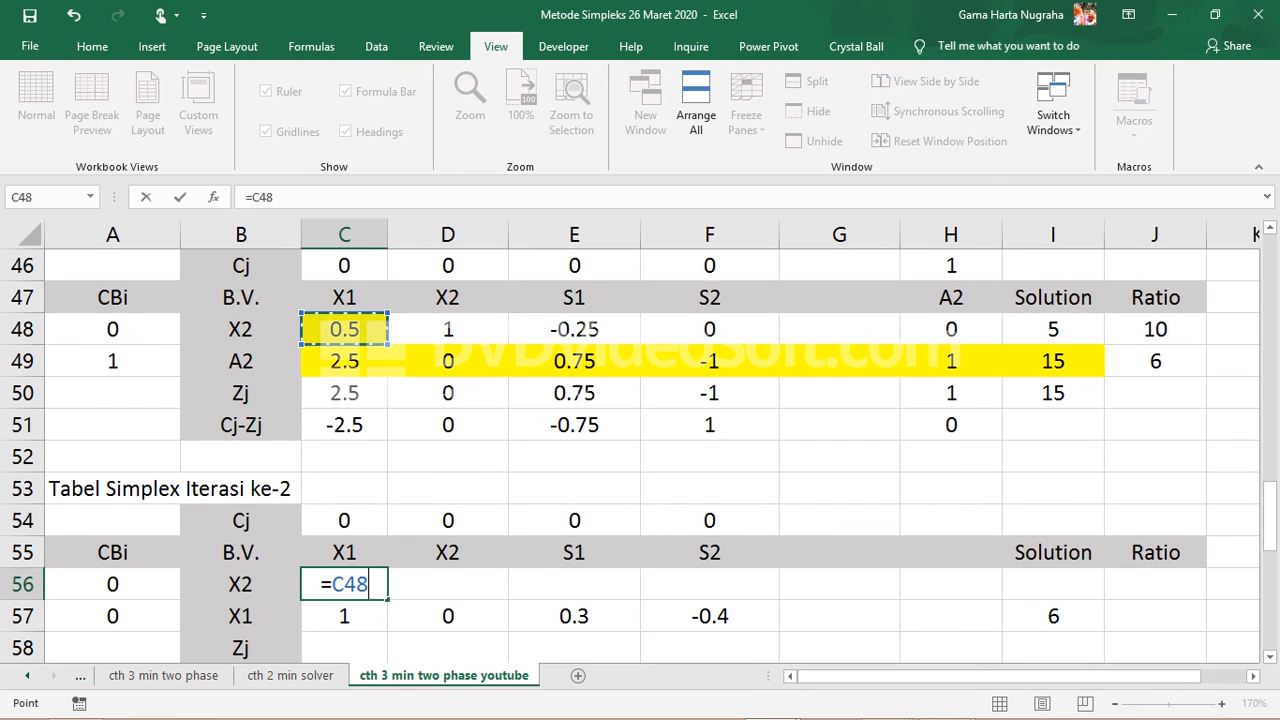
pyautogui.write('-')
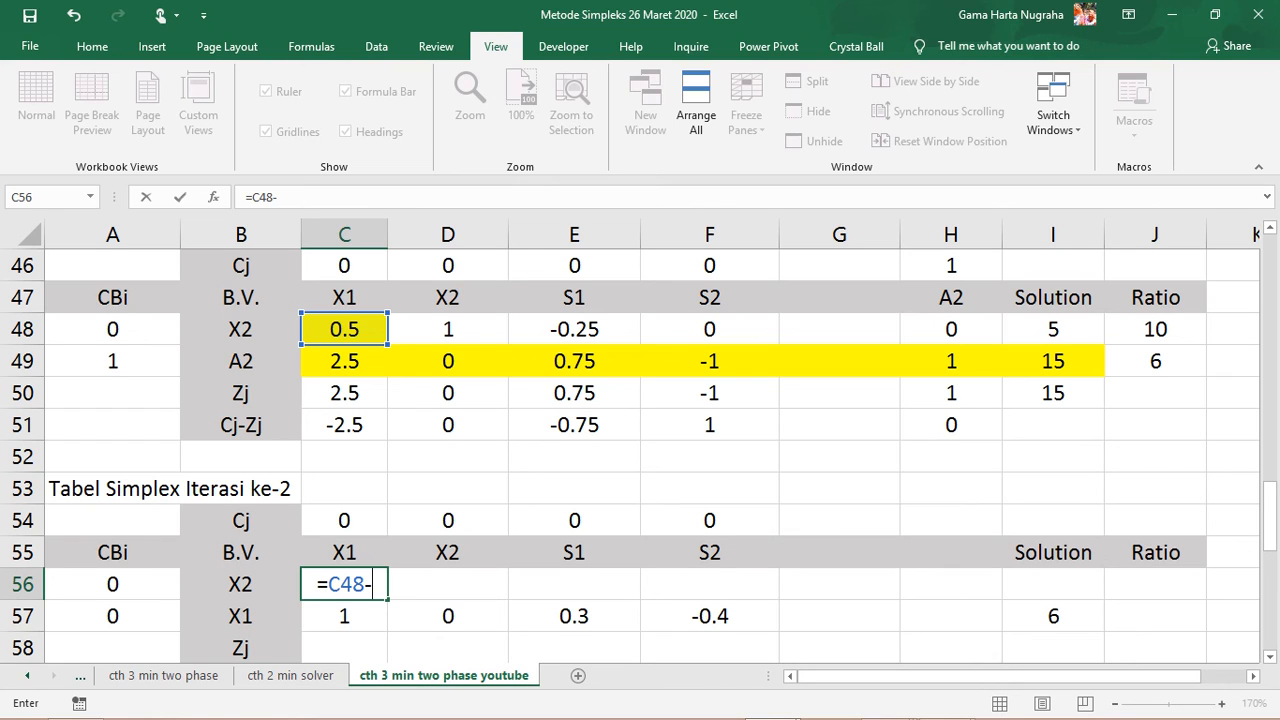
pyautogui.click(344, 329)
pyautogui.click(355, 584)
pyautogui.press('F4')
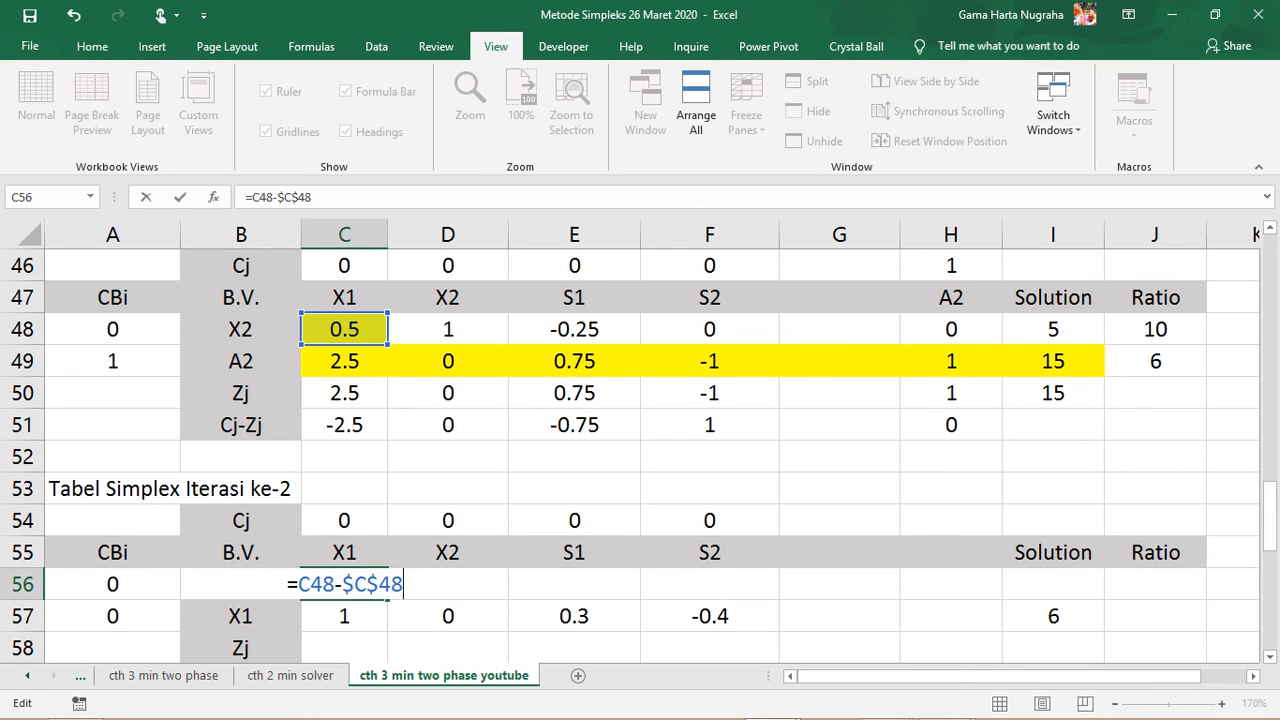
pyautogui.write('*')
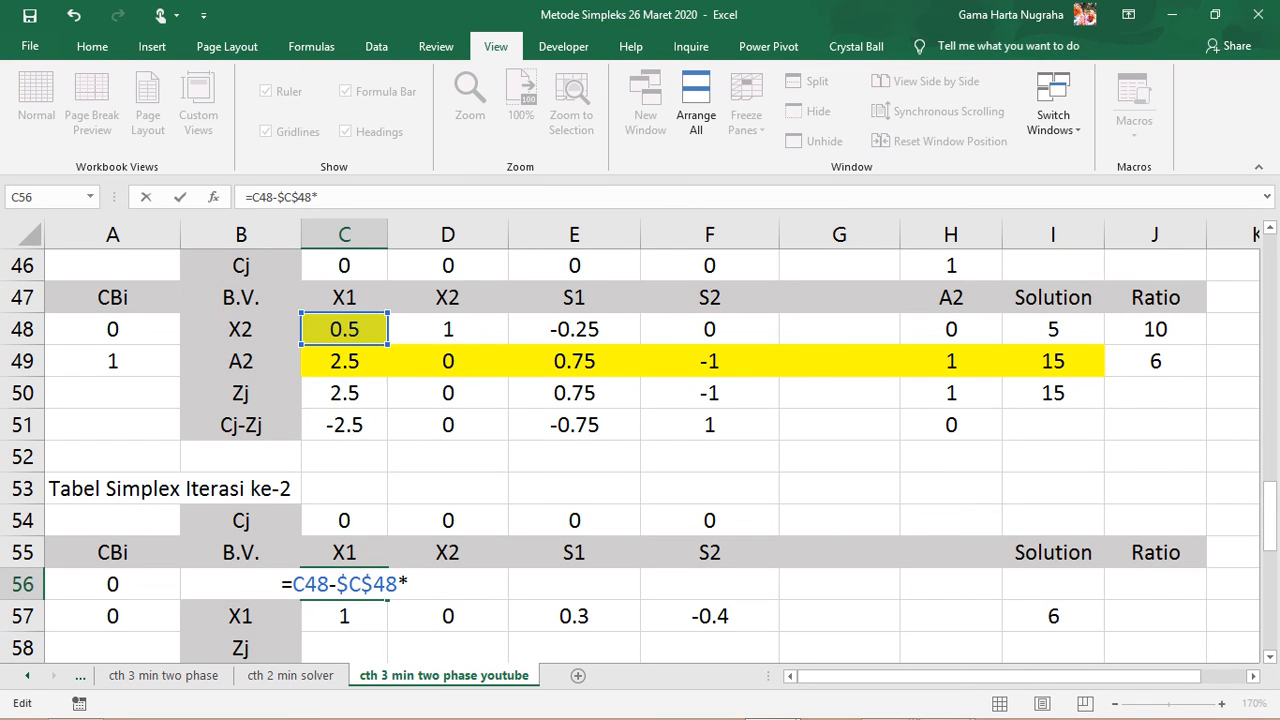
pyautogui.click(344, 616)
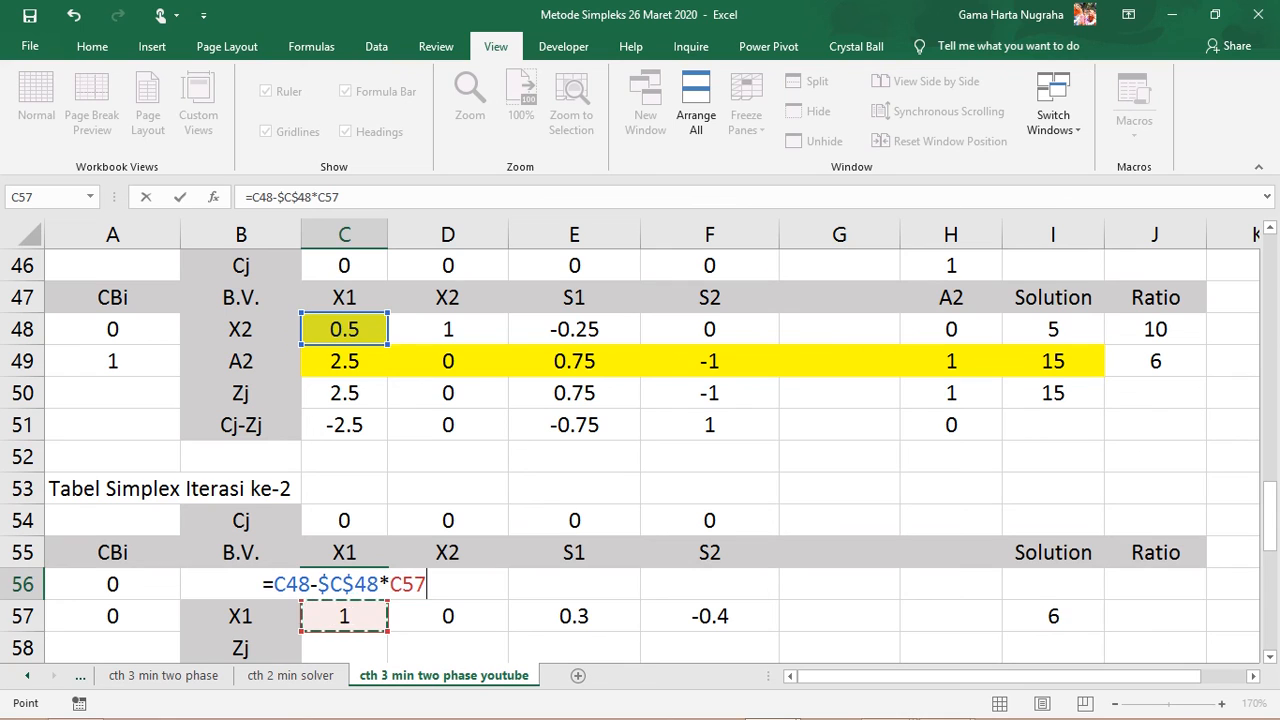
pyautogui.press('Return')
pyautogui.click(344, 584)
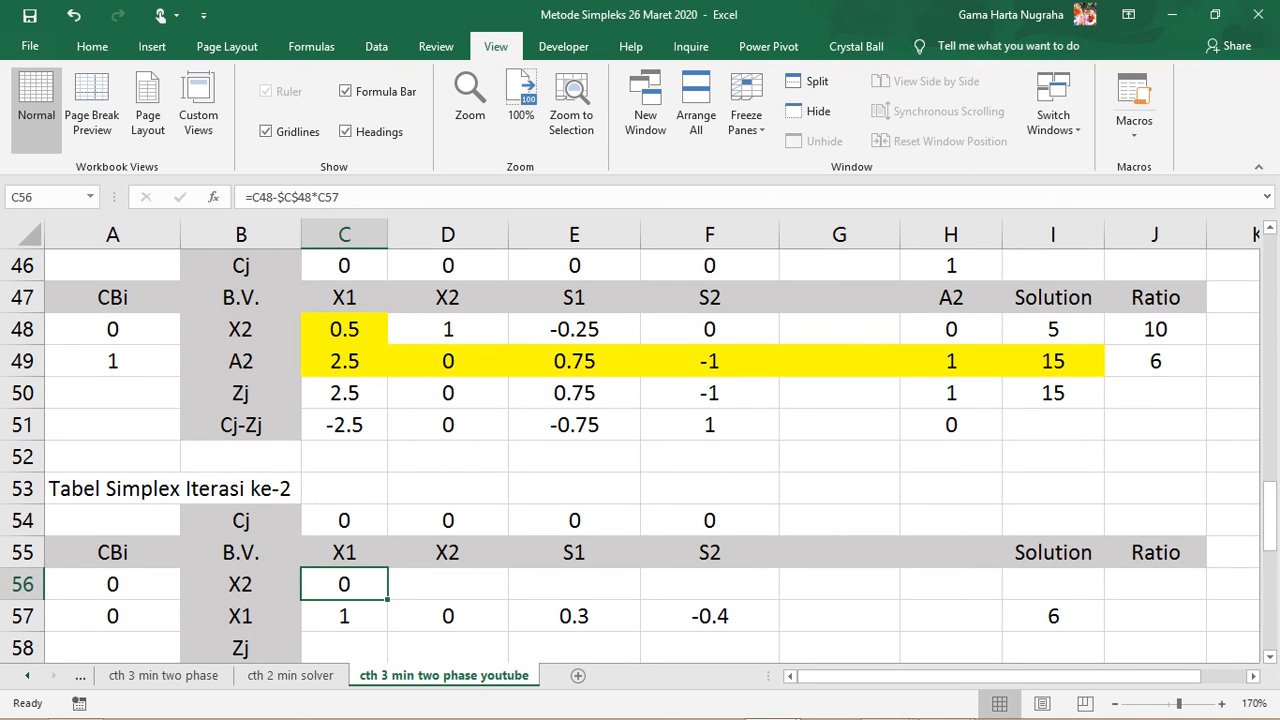
# Fill the C56 formula across the X2 row to I56, and clear the unused cells G56:H56.
pyautogui.moveTo(388, 600); pyautogui.dragTo(388, 602)
pyautogui.moveTo(640, 598); pyautogui.dragTo(1102, 598)
pyautogui.moveTo(839, 584); pyautogui.dragTo(950, 584)
pyautogui.press('Delete')
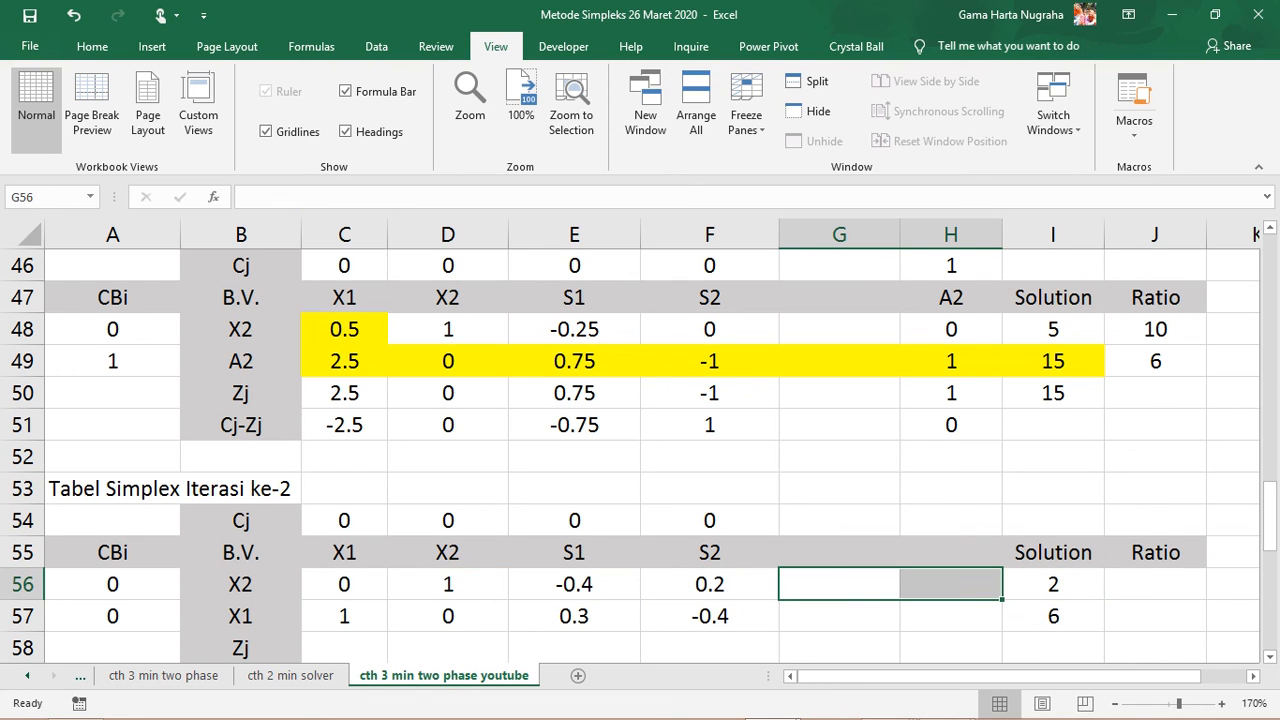
# Start the Zj formula in C58 of the iteration 2 table as a SUMPRODUCT with the CBi range A56:A57.
pyautogui.scroll(-1, 640, 450)
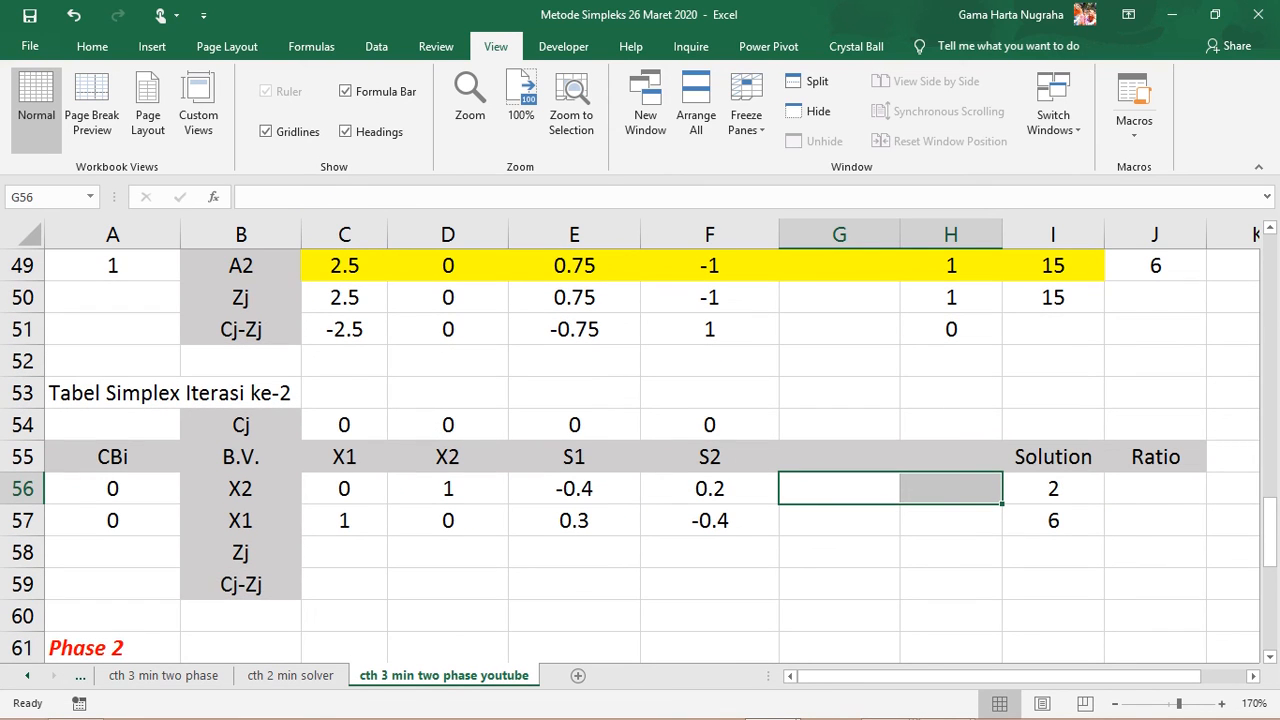
pyautogui.click(344, 553)
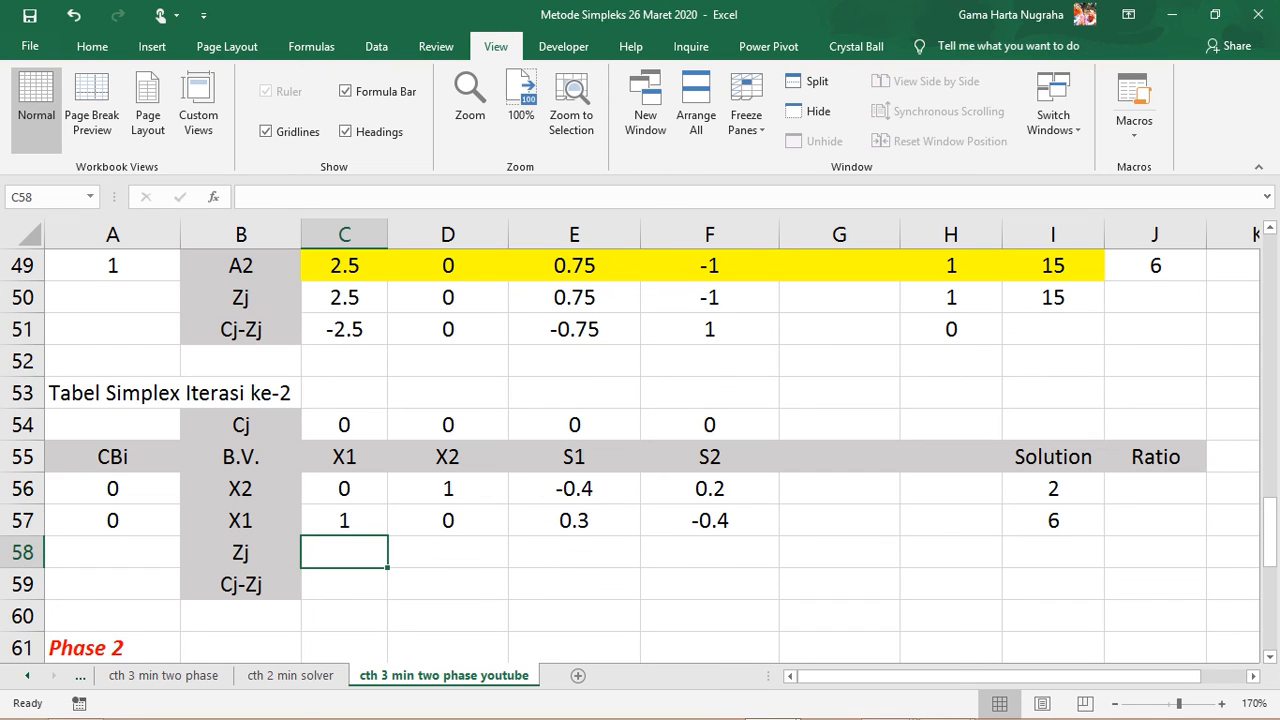
pyautogui.write('=')
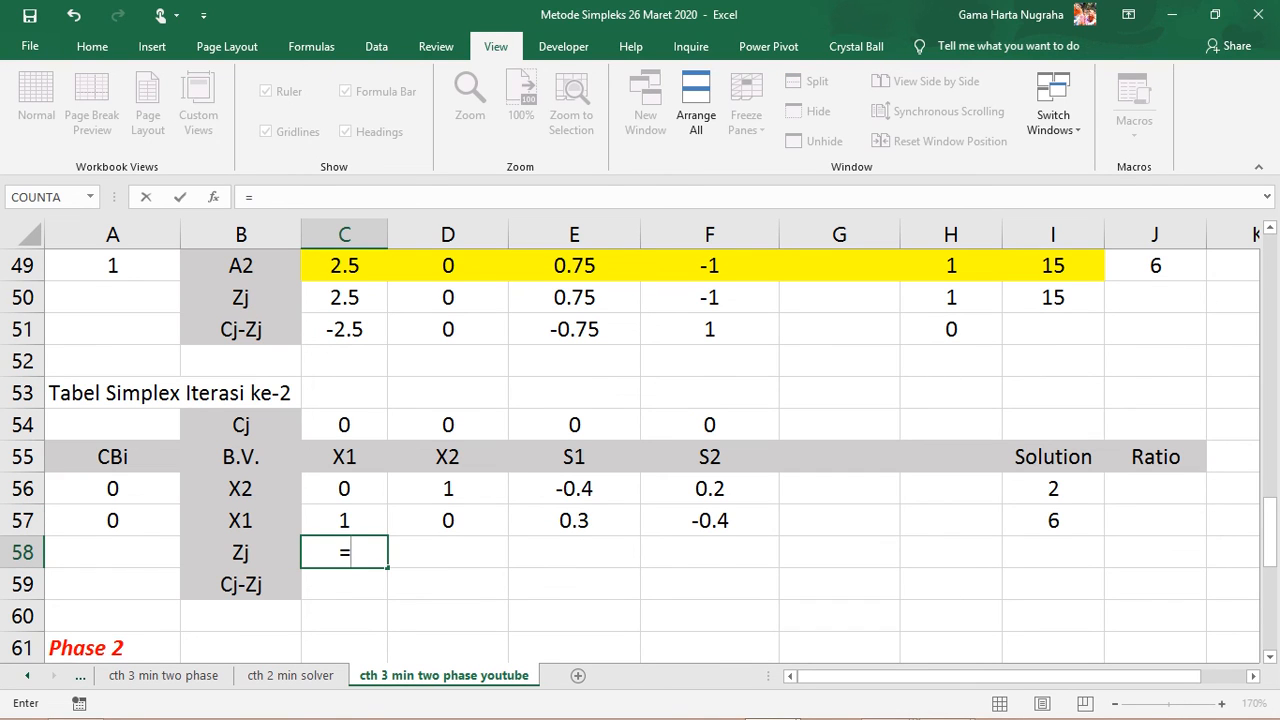
pyautogui.moveTo(112, 488); pyautogui.dragTo(112, 520)
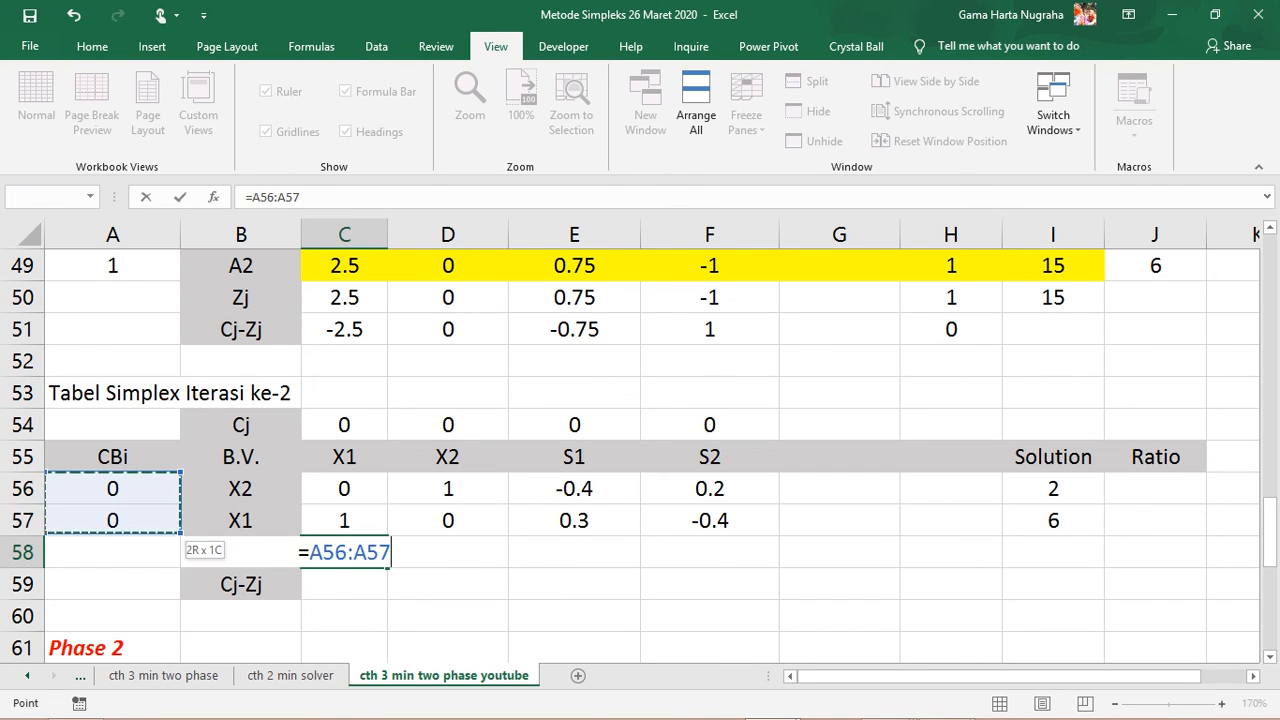
pyautogui.press('F2')
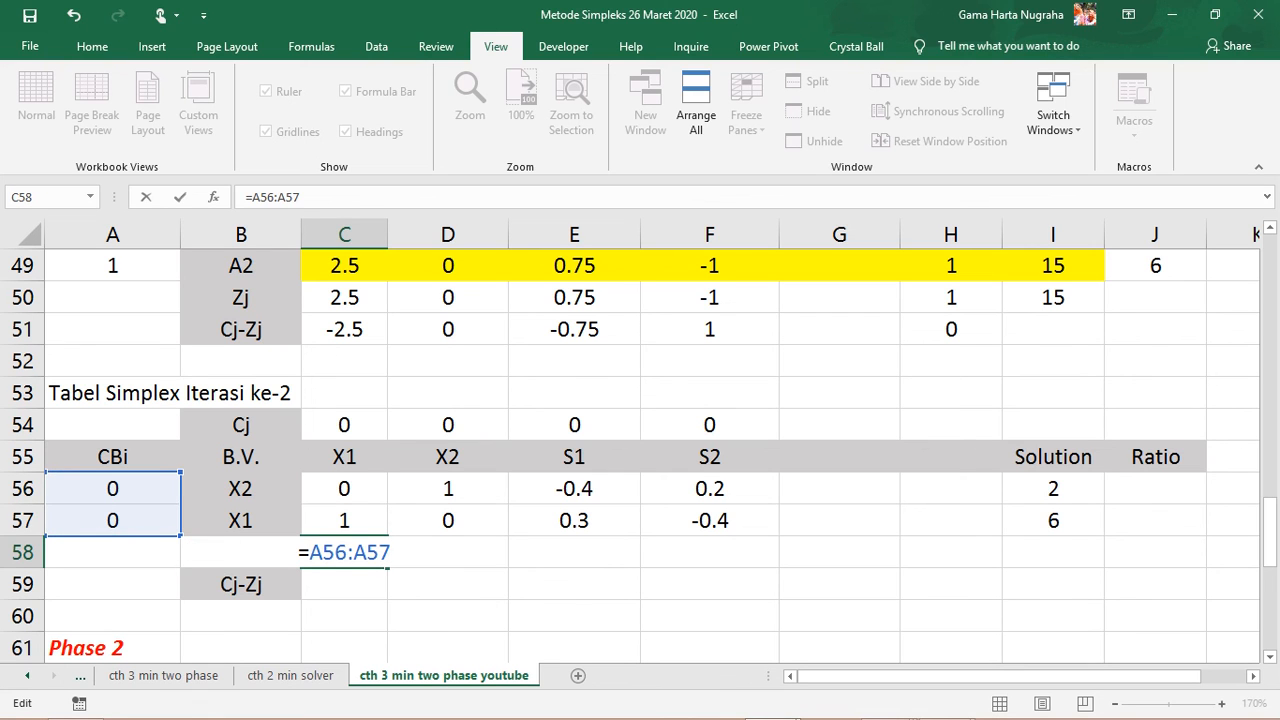
pyautogui.write('sum')
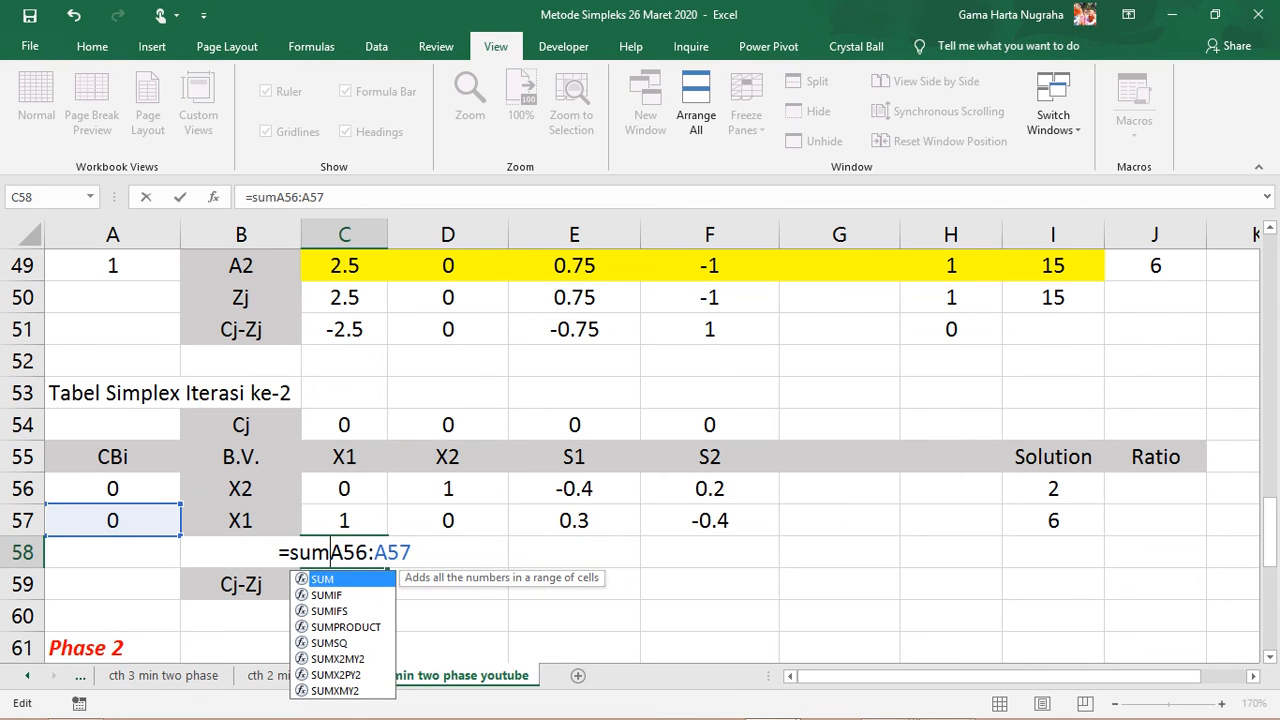
pyautogui.press('Down')
pyautogui.press('Down')
pyautogui.press('Down')
pyautogui.press('Tab')
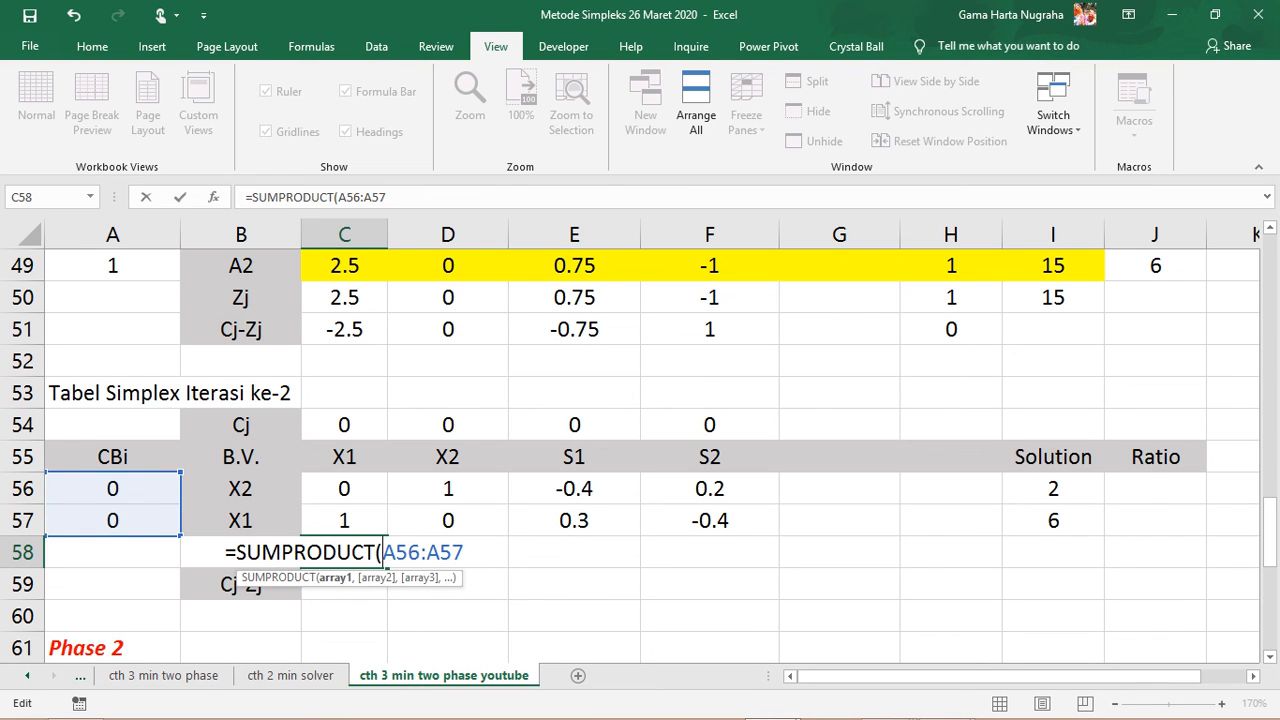
# Make the CBi range absolute and add the X1 column, completing C58 as =SUMPRODUCT($A$56:$A$57,C56:C57).
pyautogui.press('F4')
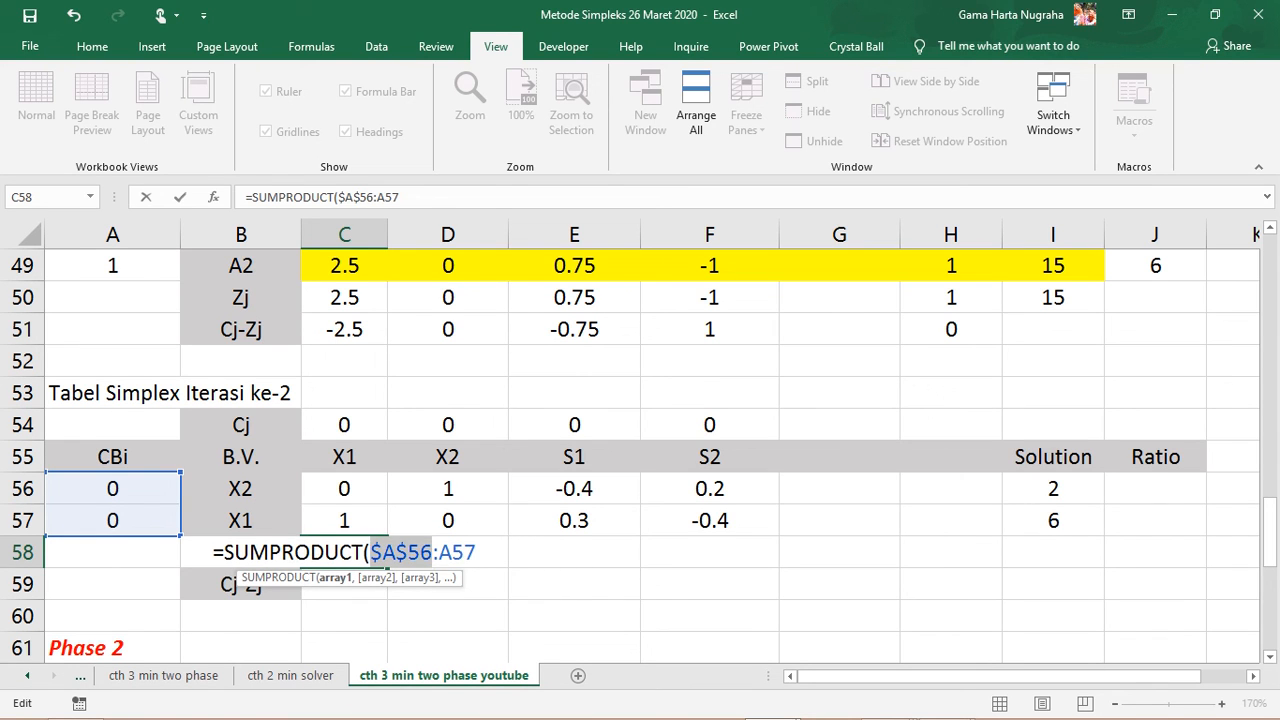
pyautogui.press('End')
pyautogui.press('F4')
pyautogui.press('End')
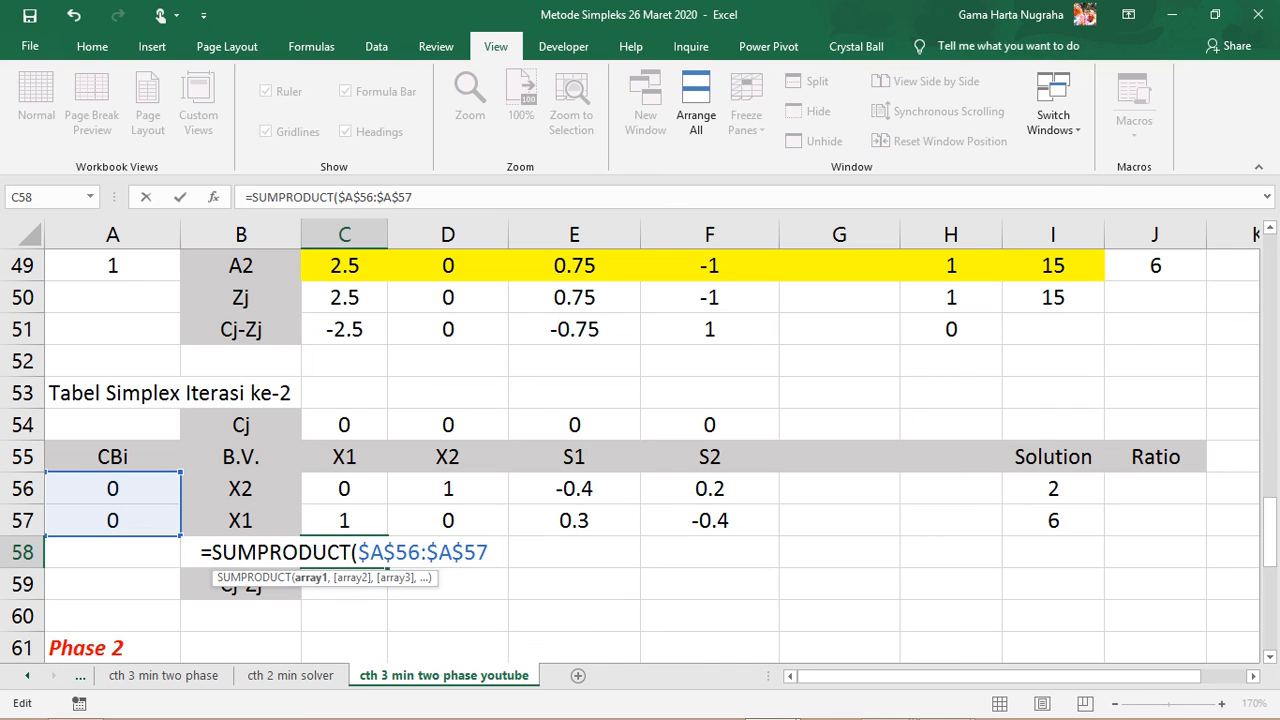
pyautogui.write(',')
pyautogui.moveTo(344, 488); pyautogui.dragTo(352, 528)
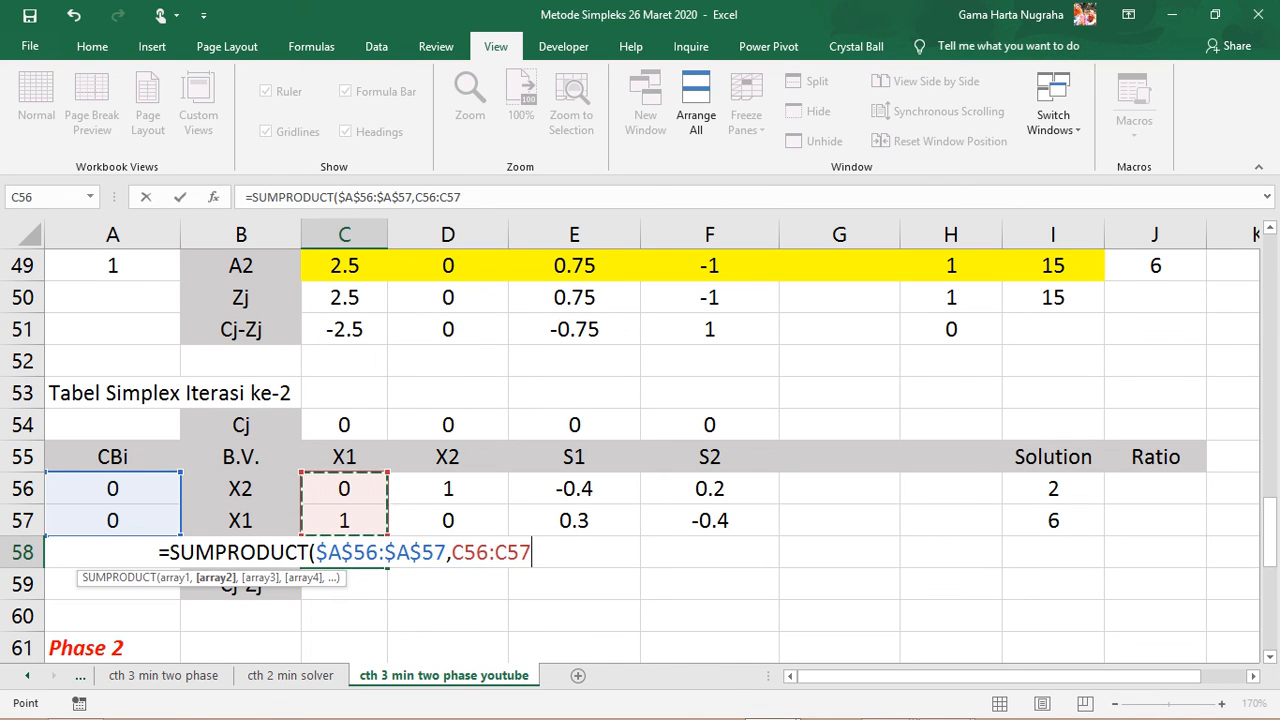
pyautogui.press('Return')
# Fill the C58 formula across the Zj row to I58, and clear the unused cells G58:H58.
pyautogui.press('Up')
pyautogui.moveTo(387, 567); pyautogui.dragTo(1090, 560)
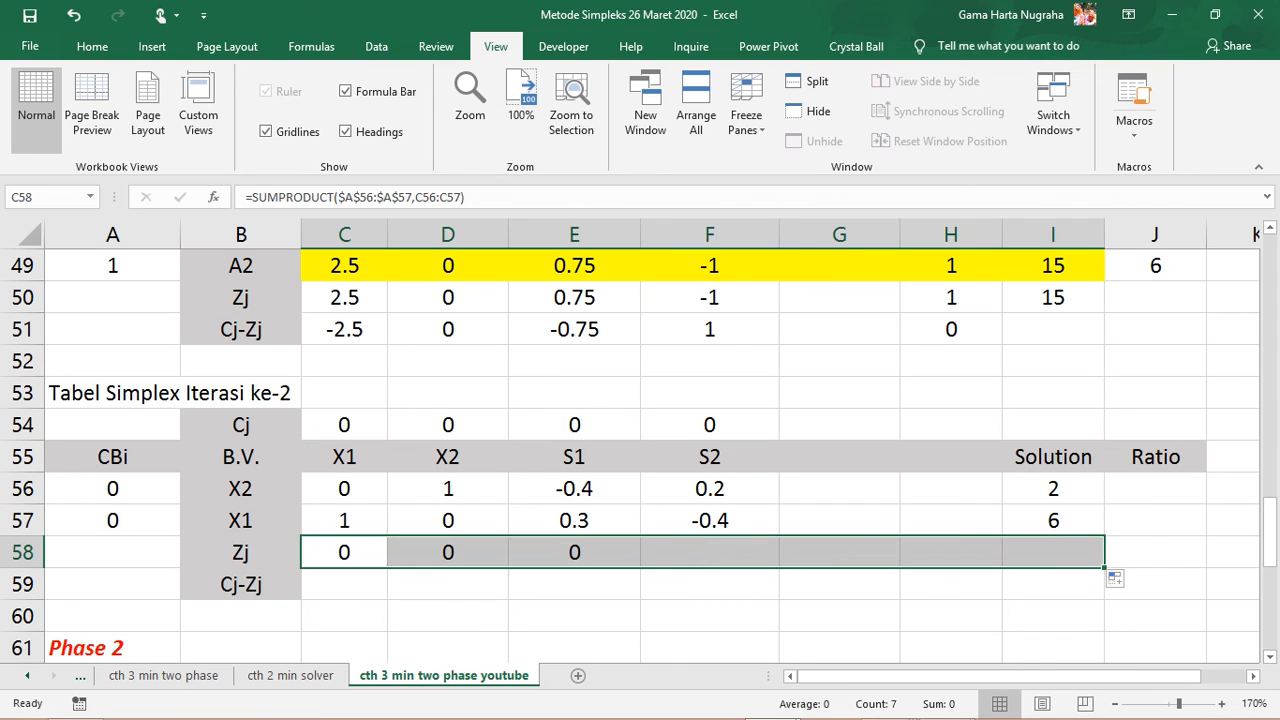
pyautogui.moveTo(839, 552); pyautogui.dragTo(951, 552)
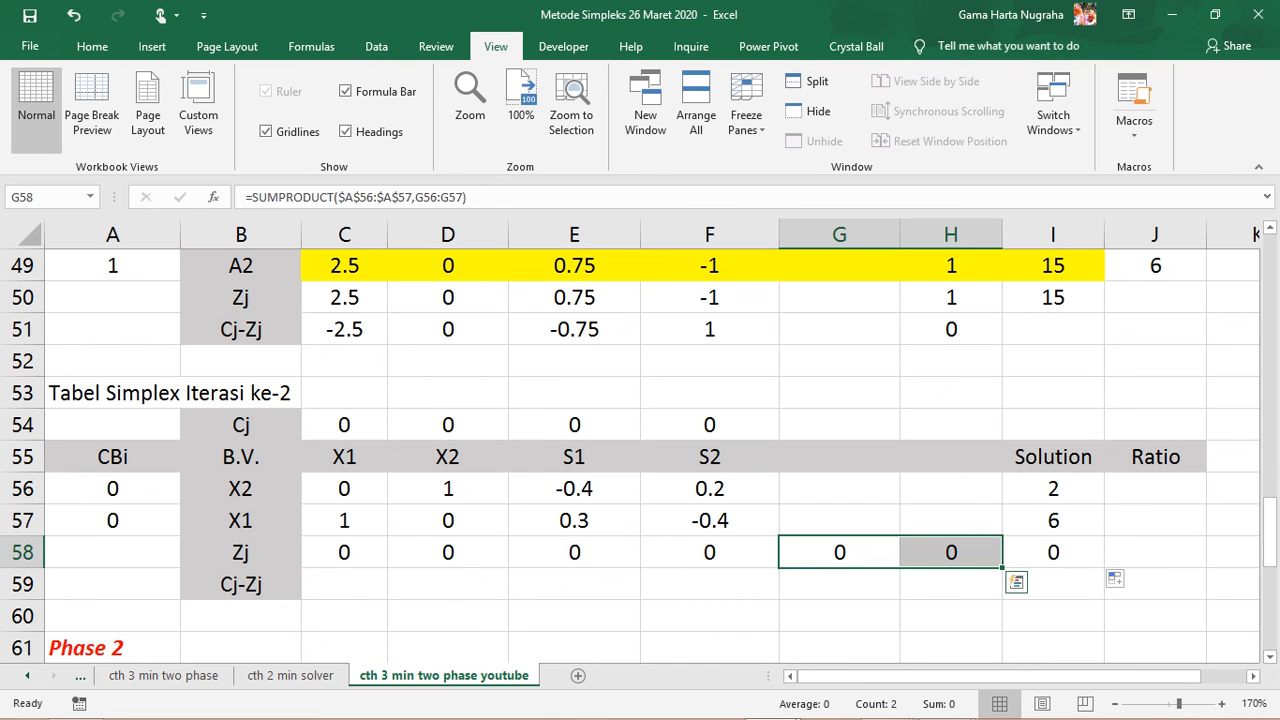
pyautogui.press('Delete')
# Enter the Cj-Zj formula =C54-C58 in C59 of the iteration 2 table.
pyautogui.click(344, 584)
pyautogui.write('=')
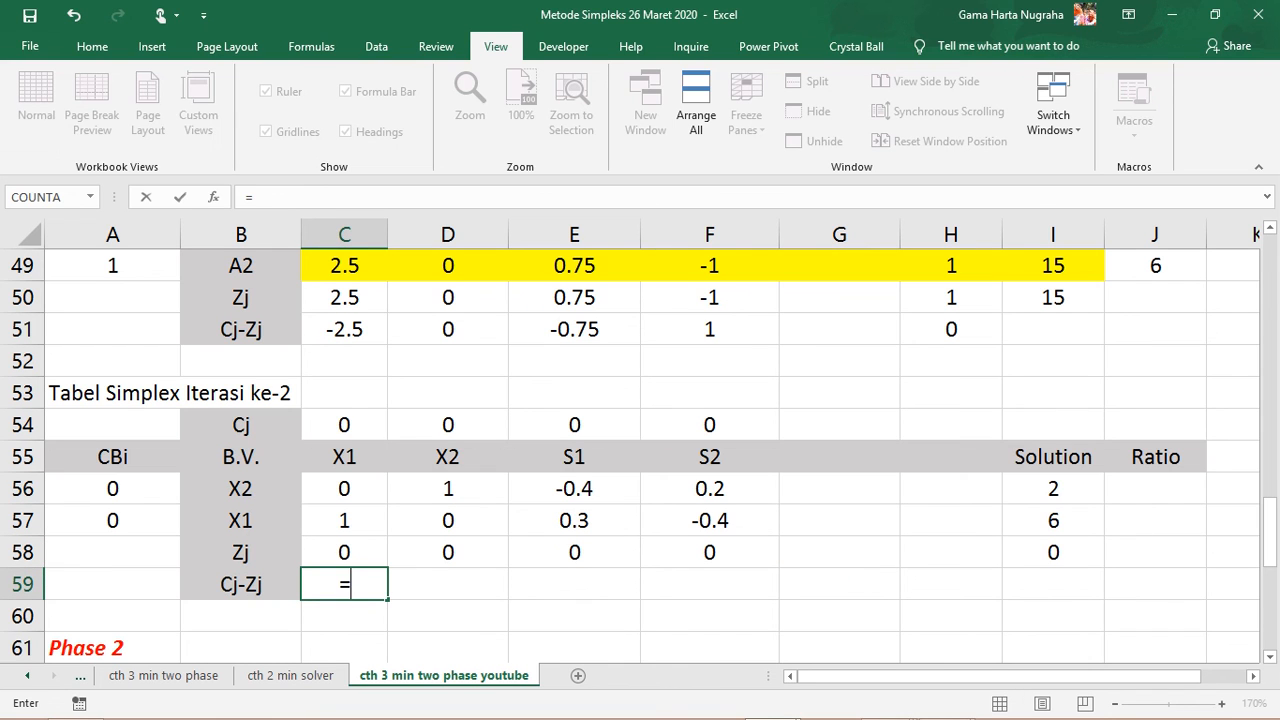
pyautogui.click(344, 425)
pyautogui.write('-C58')
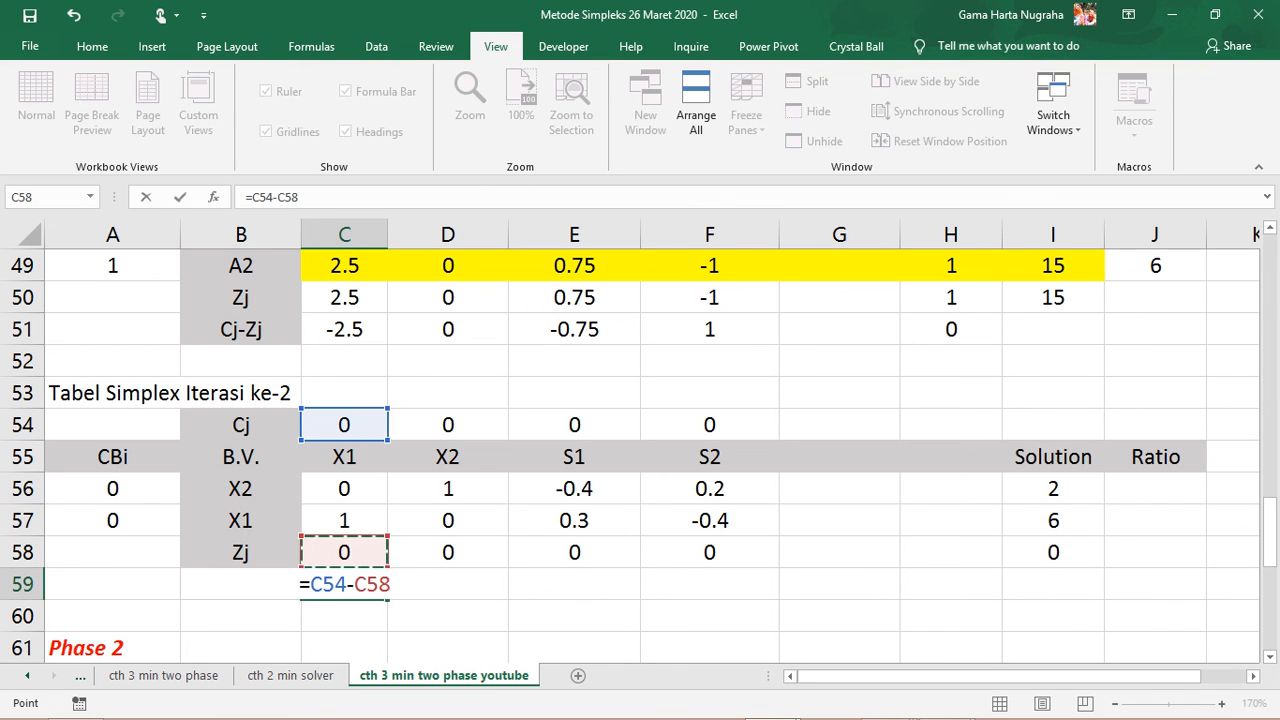
pyautogui.press('Return')
# Fill the C59 formula across the Cj-Zj row to F59.
pyautogui.click(344, 584)
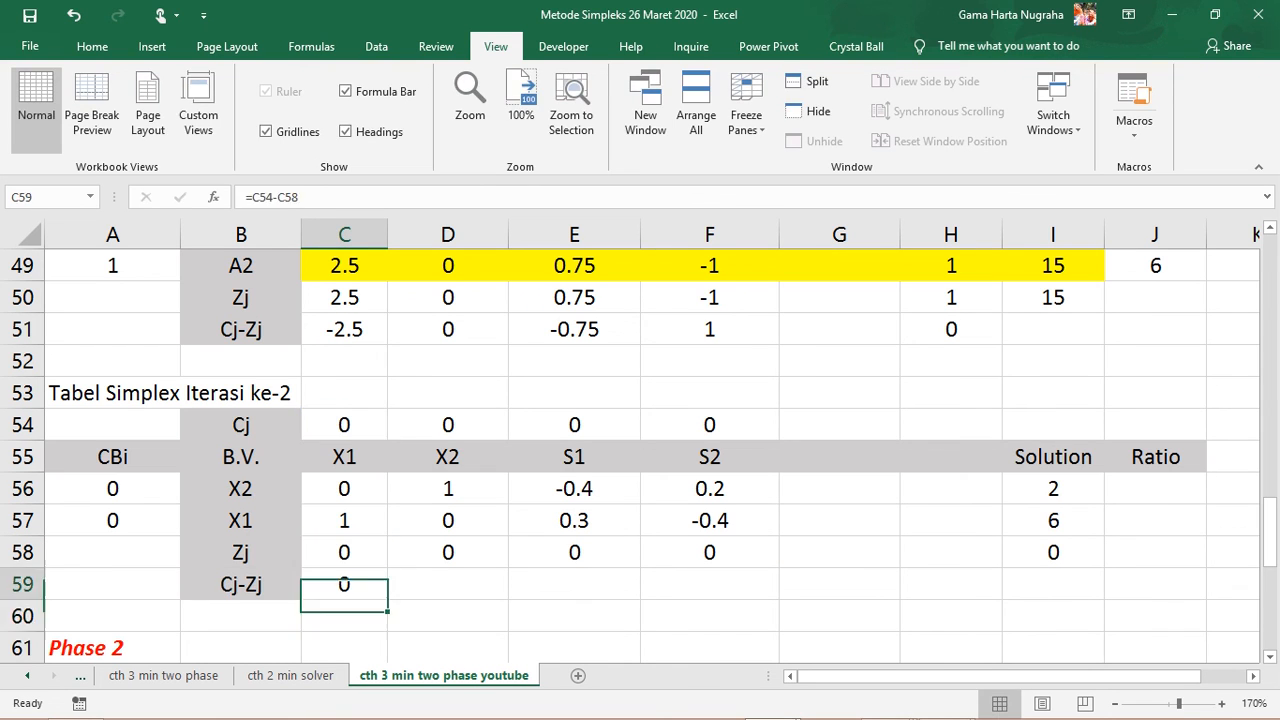
pyautogui.moveTo(388, 600); pyautogui.dragTo(720, 590)
pyautogui.click(712, 615)
pyautogui.click(447, 616)
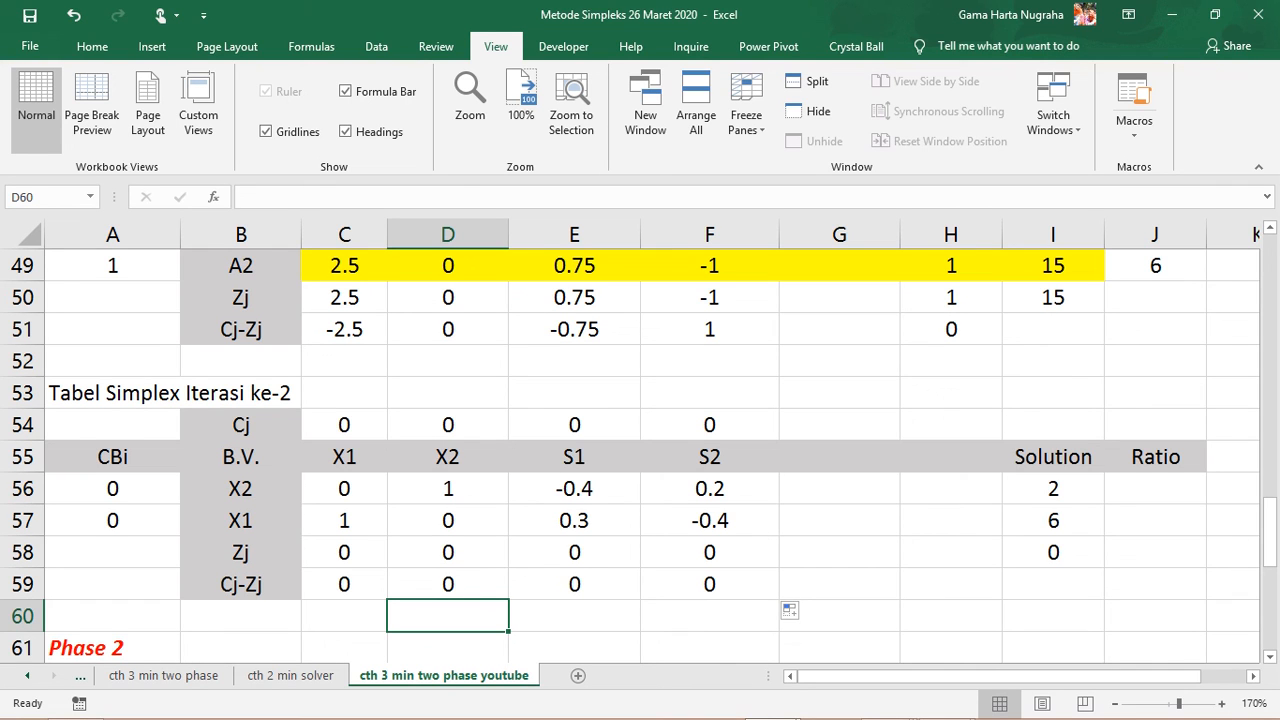
# Compare the Cj coefficients of the iteration 2 table with those of the earlier tables, and review its Zj and Cj-Zj rows.
pyautogui.click(344, 584)
pyautogui.click(344, 552)
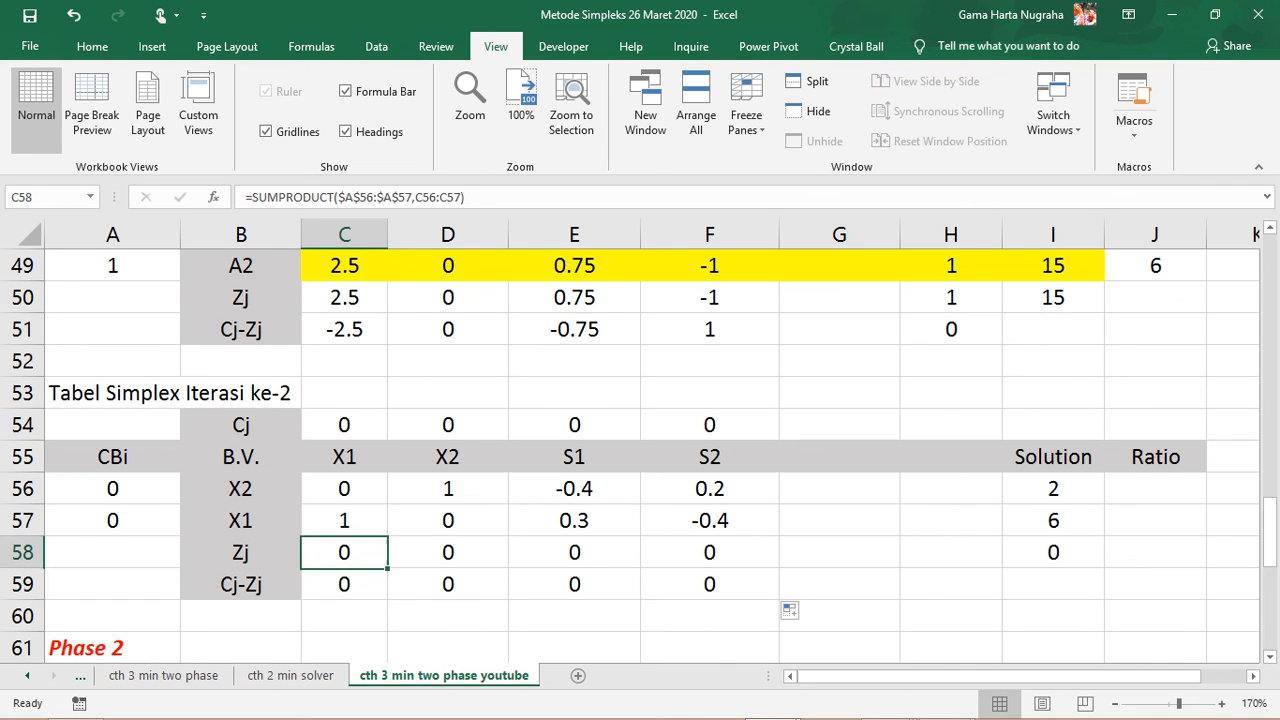
pyautogui.click(344, 425)
pyautogui.moveTo(344, 425); pyautogui.dragTo(709, 425)
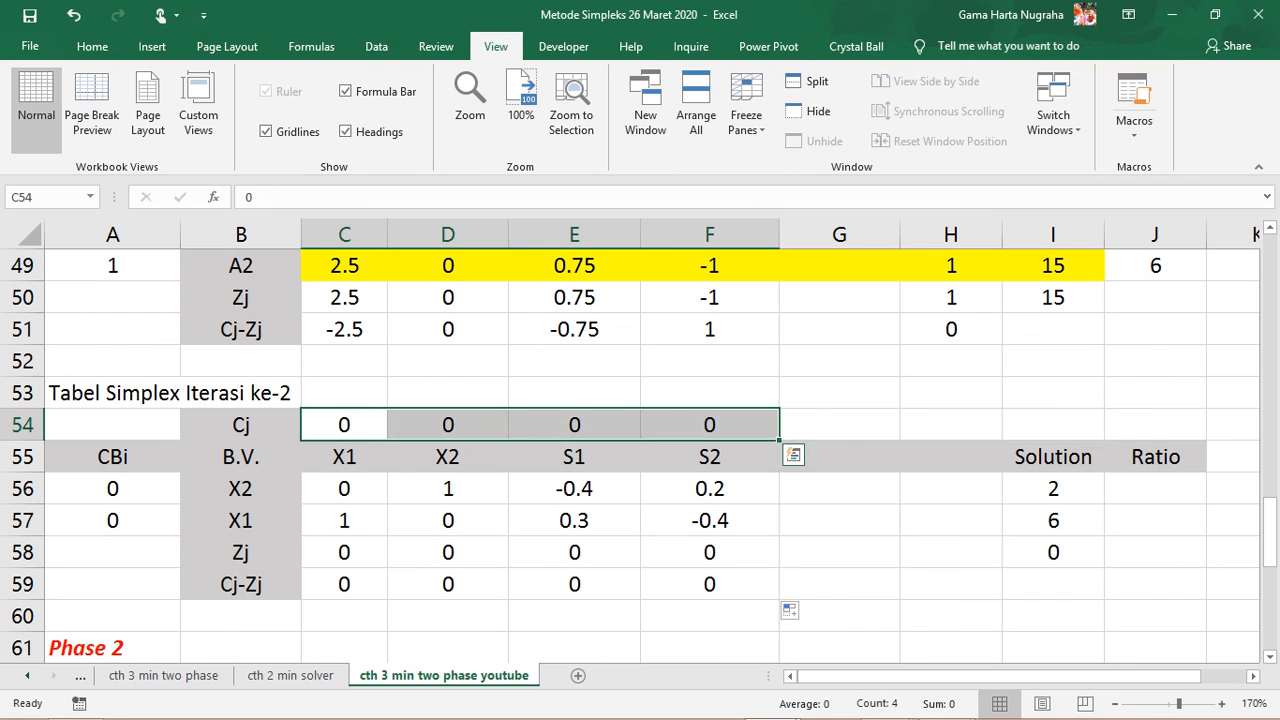
pyautogui.click(344, 552)
pyautogui.moveTo(344, 425); pyautogui.dragTo(709, 425)
pyautogui.scroll(2, 709, 425)
pyautogui.click(951, 362)
pyautogui.scroll(1, 951, 362)
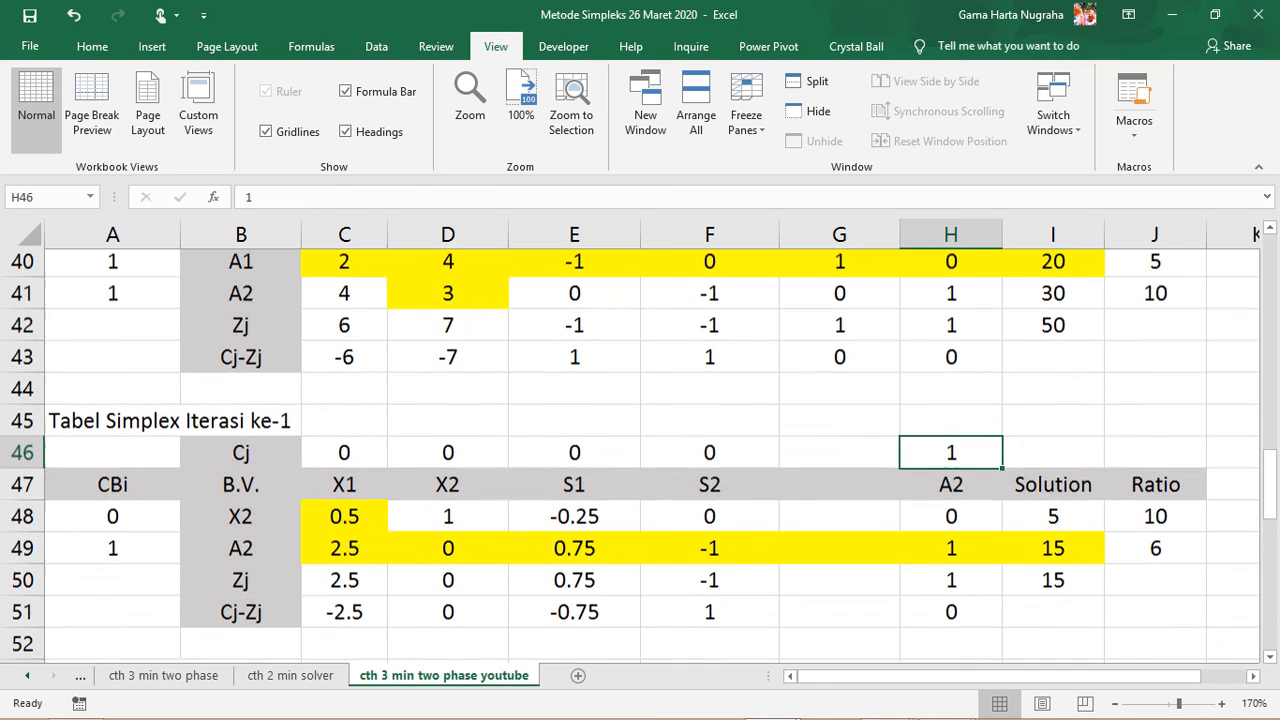
pyautogui.scroll(1, 640, 456)
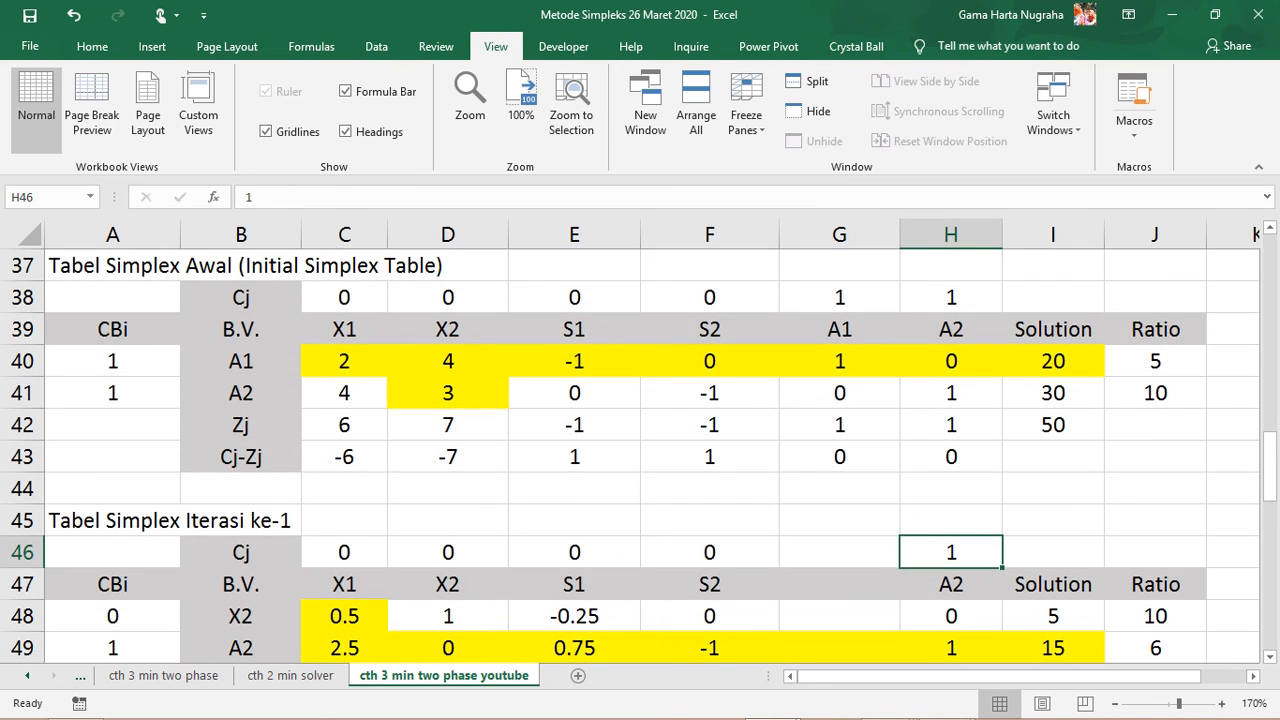
pyautogui.moveTo(839, 297); pyautogui.dragTo(951, 297)
pyautogui.scroll(-4, 1014, 329)
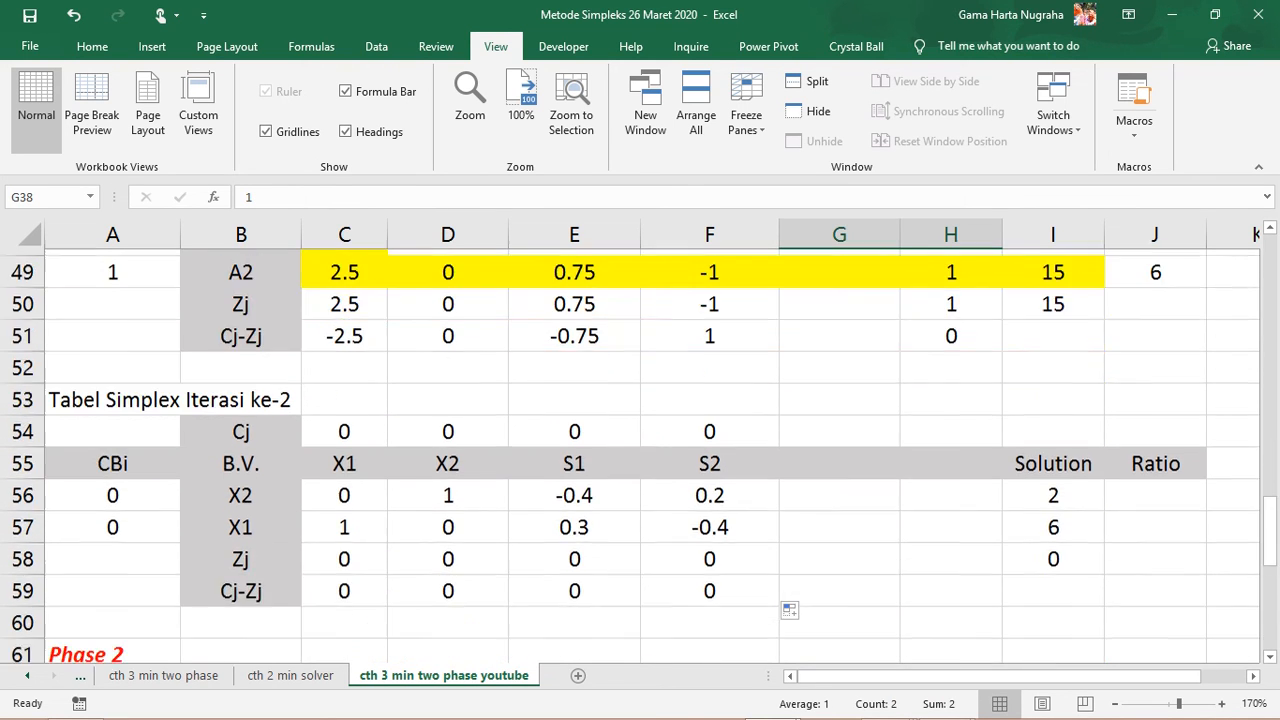
pyautogui.scroll(-1, 640, 456)
pyautogui.scroll(1, 640, 456)
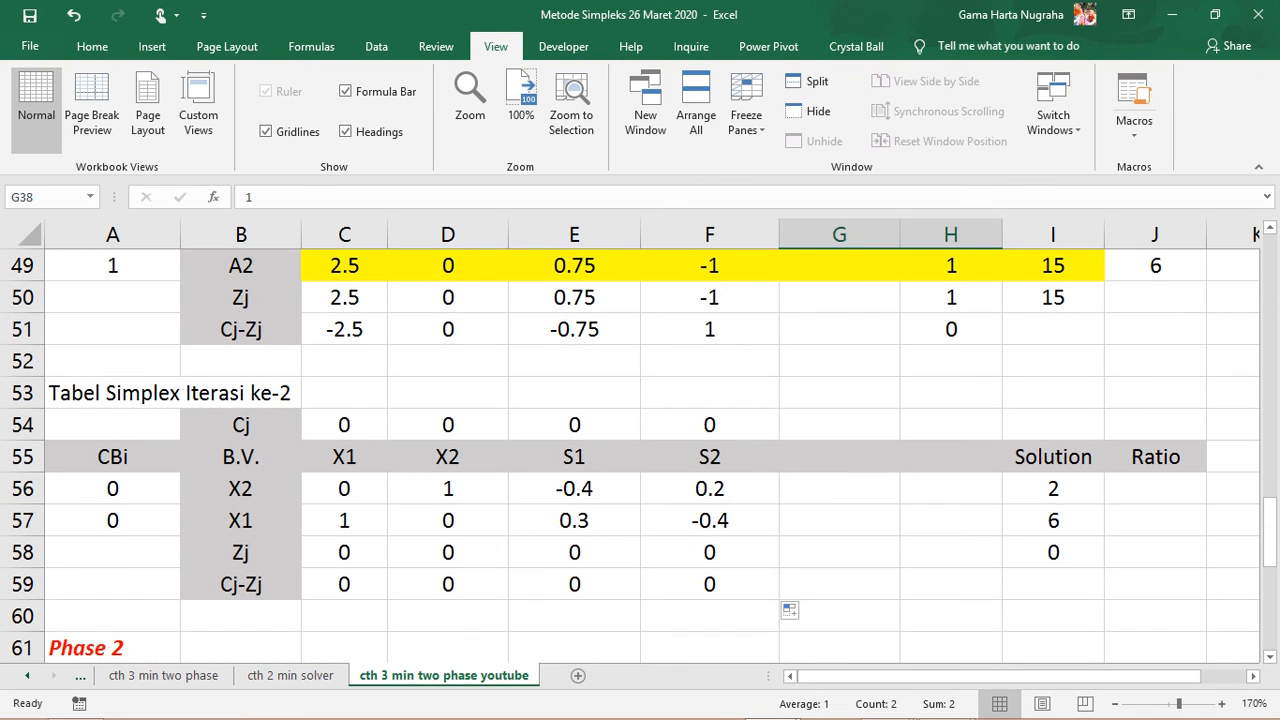
pyautogui.moveTo(344, 424); pyautogui.dragTo(709, 424)
pyautogui.click(709, 584)
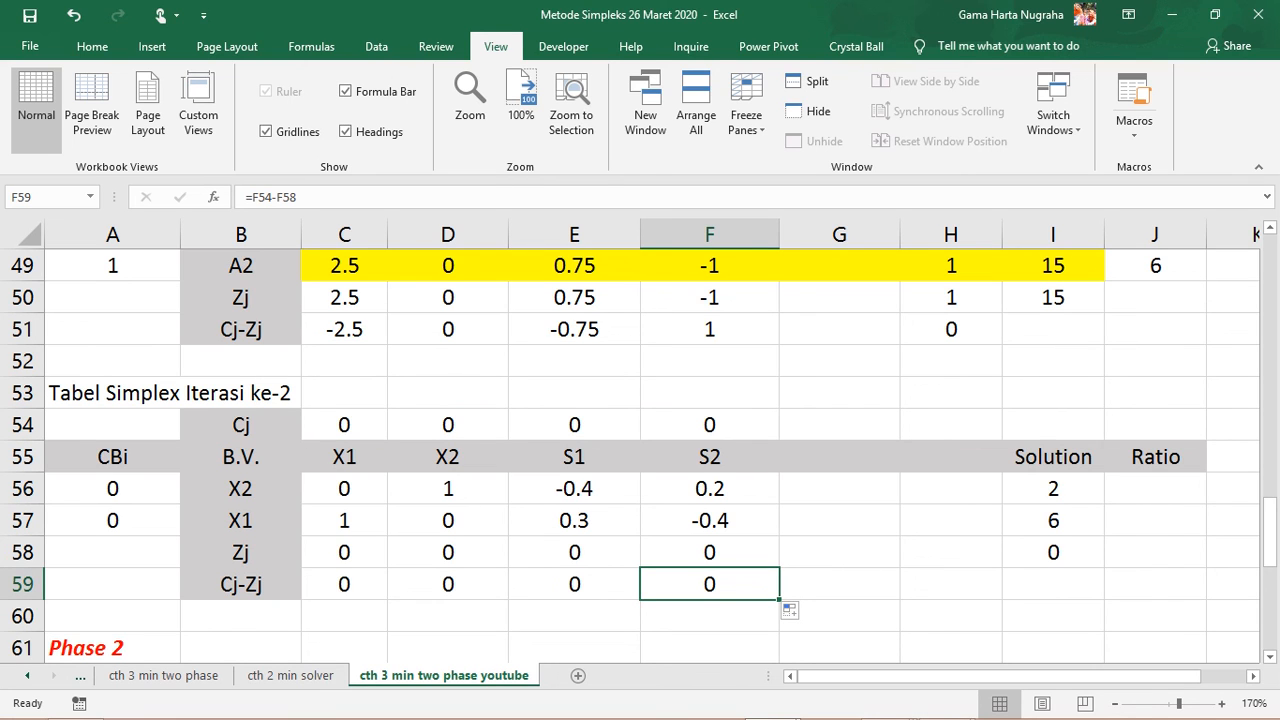
# Examine the Phase 2 objective function without artificial variables, its constraints and the blank initial simplex table.
pyautogui.click(241, 616)
pyautogui.scroll(-1, 241, 616)
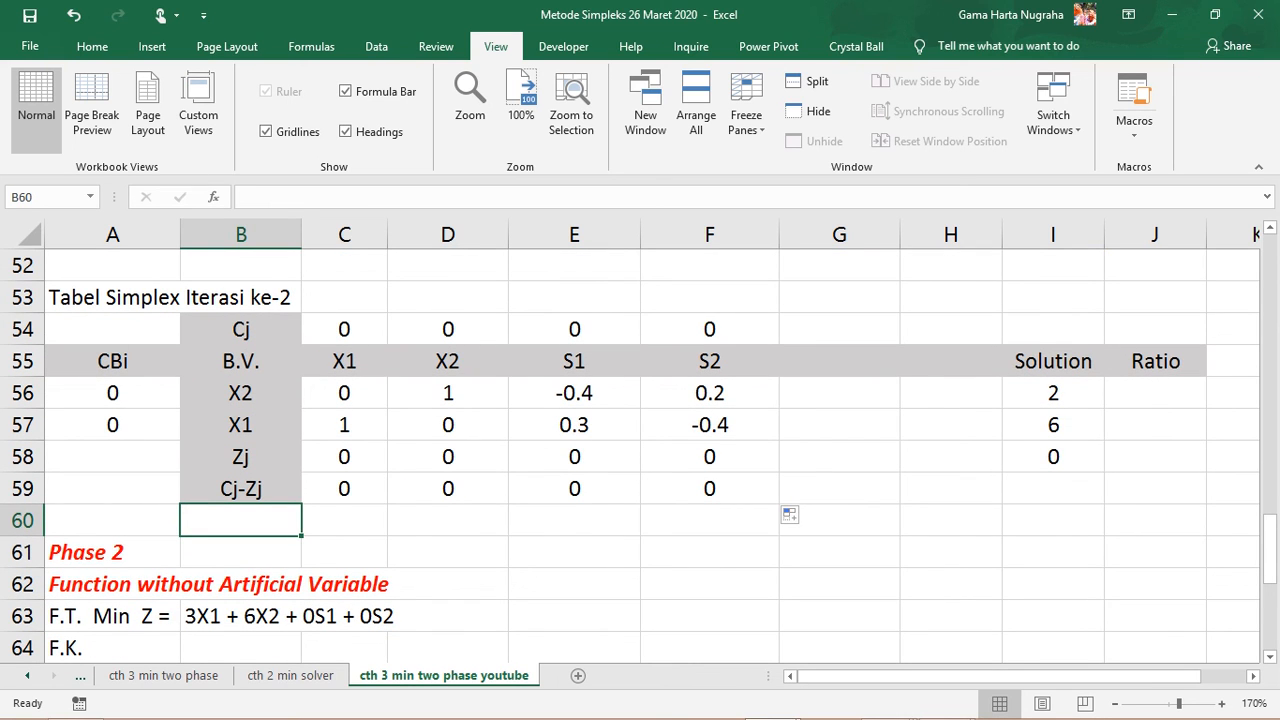
pyautogui.click(344, 552)
pyautogui.scroll(-1, 640, 456)
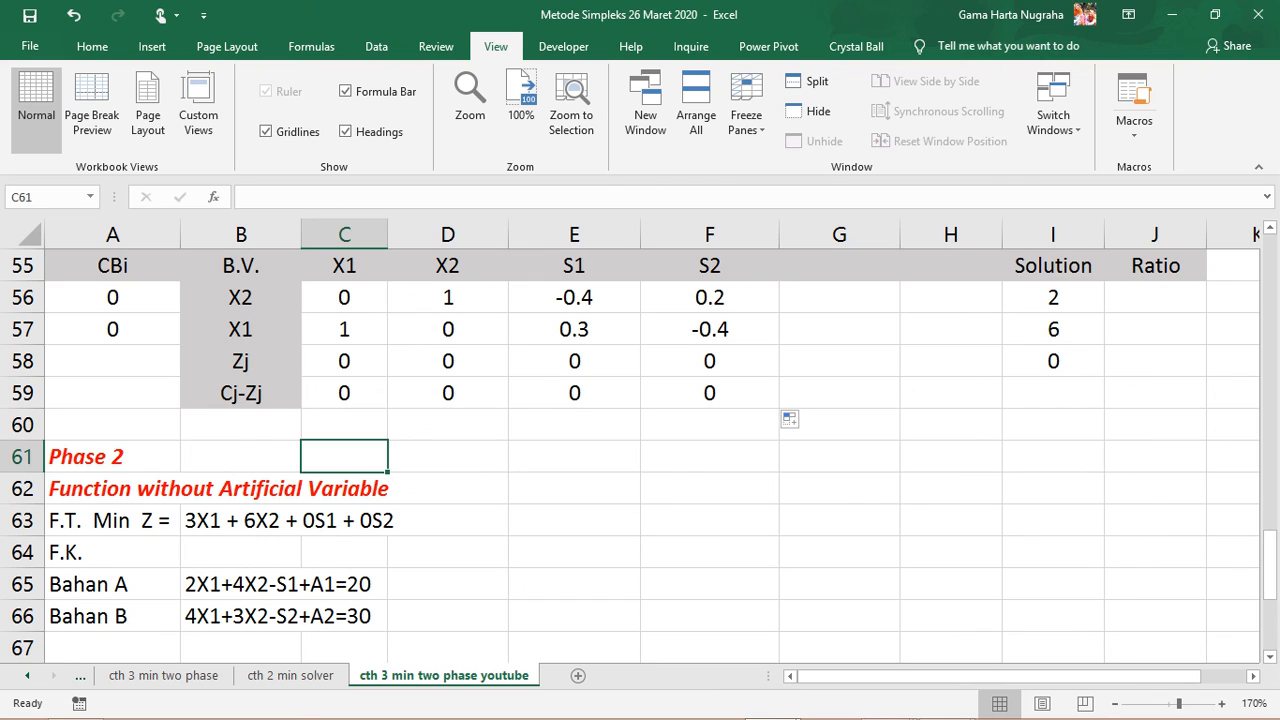
pyautogui.click(112, 521)
pyautogui.moveTo(448, 521); pyautogui.dragTo(344, 521)
pyautogui.click(241, 521)
pyautogui.click(448, 521)
pyautogui.click(241, 521)
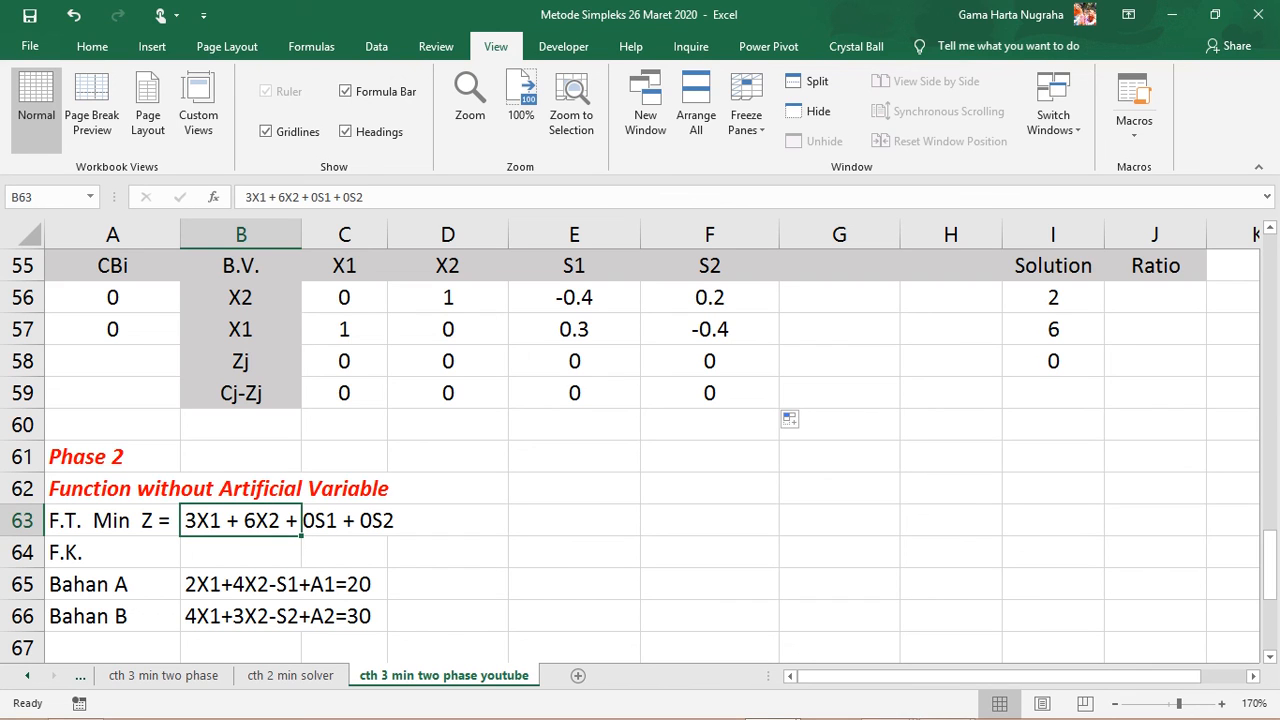
pyautogui.click(448, 521)
pyautogui.click(241, 521)
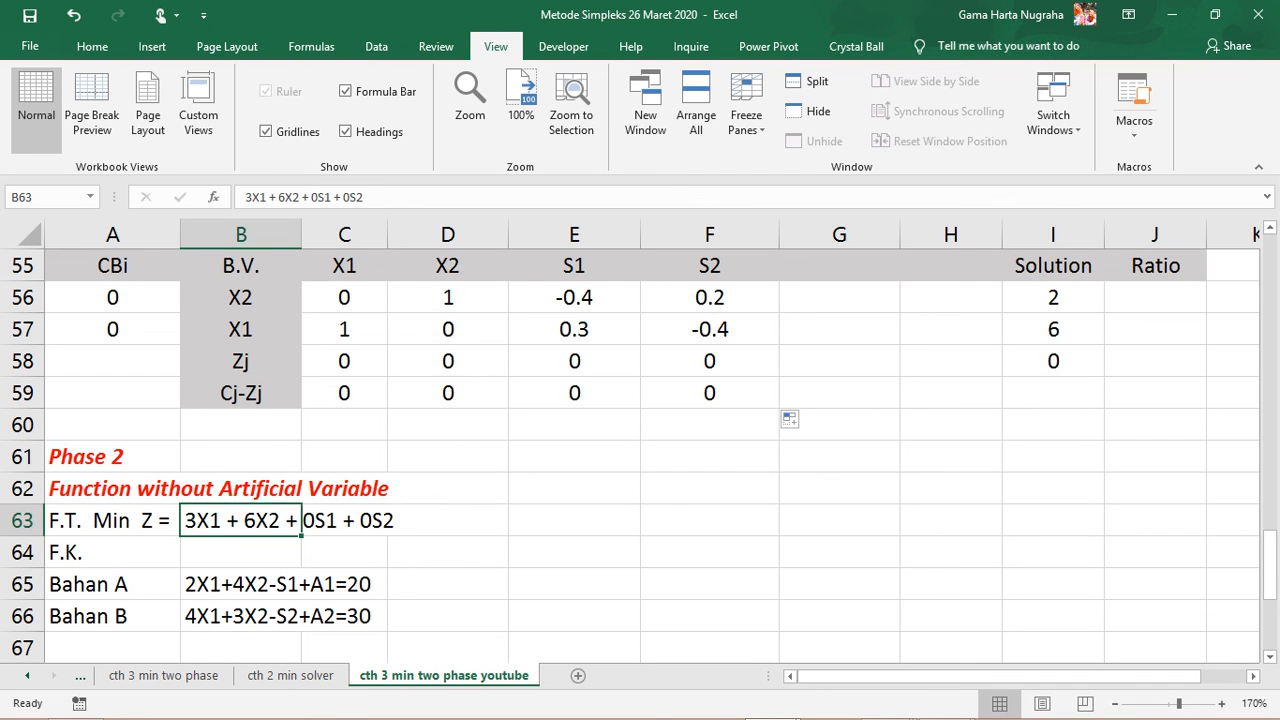
pyautogui.scroll(-1, 640, 455)
pyautogui.scroll(-1, 640, 455)
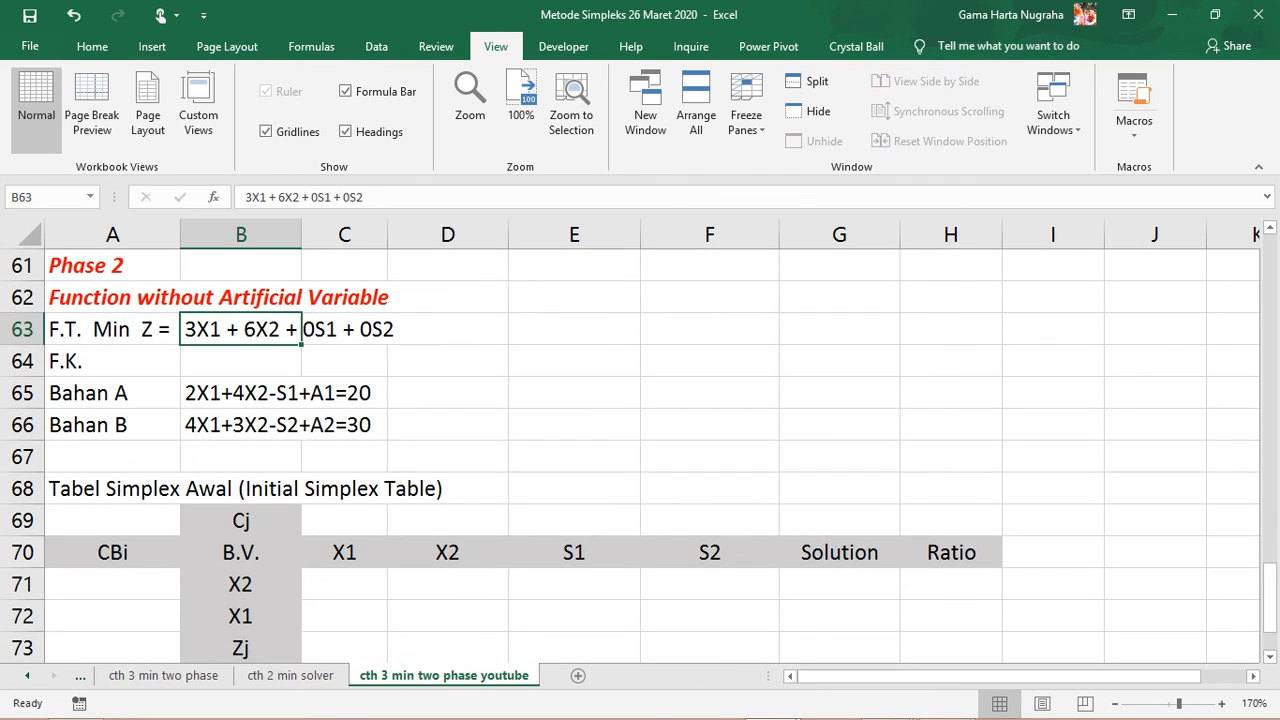
pyautogui.scroll(-1, 640, 455)
pyautogui.scroll(1, 640, 455)
pyautogui.scroll(-1, 640, 455)
pyautogui.scroll(-1, 640, 455)
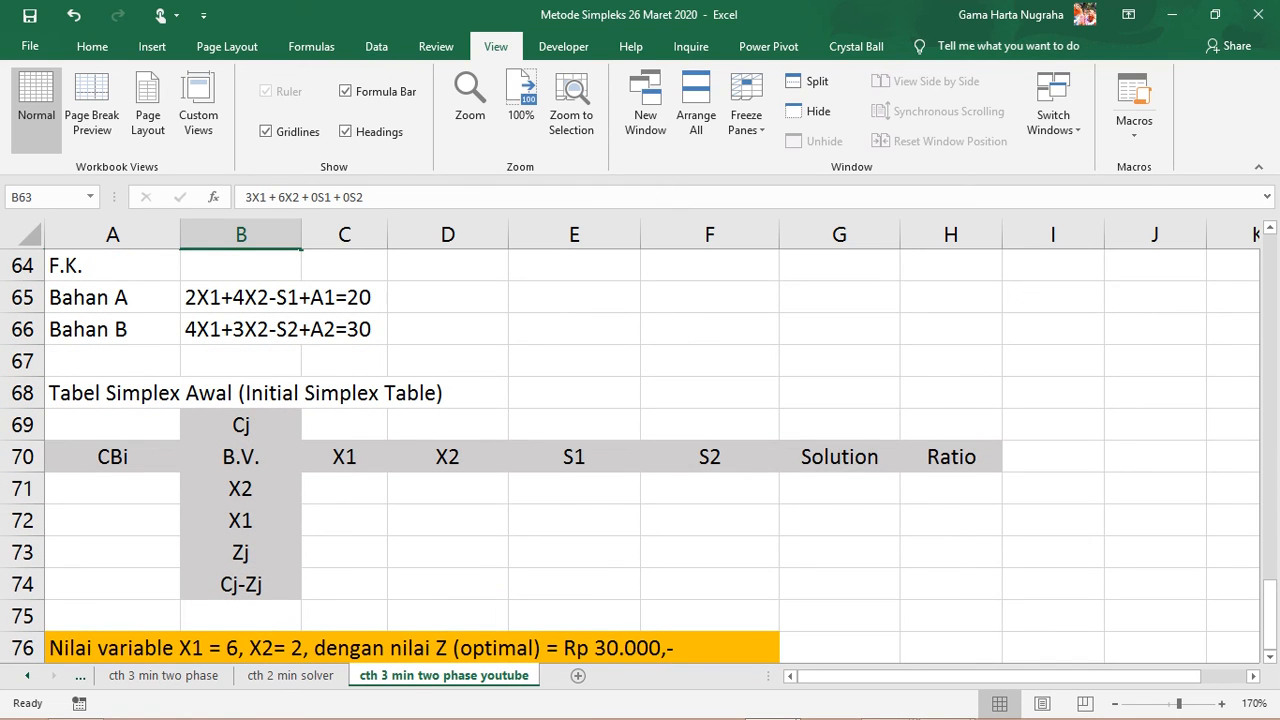
# Copy the X2 and X1 row coefficients C56:F57 and paste them as links into C71:F72 of the Phase 2 initial table.
pyautogui.moveTo(344, 488); pyautogui.dragTo(709, 520)
pyautogui.scroll(1, 709, 520)
pyautogui.scroll(4, 640, 455)
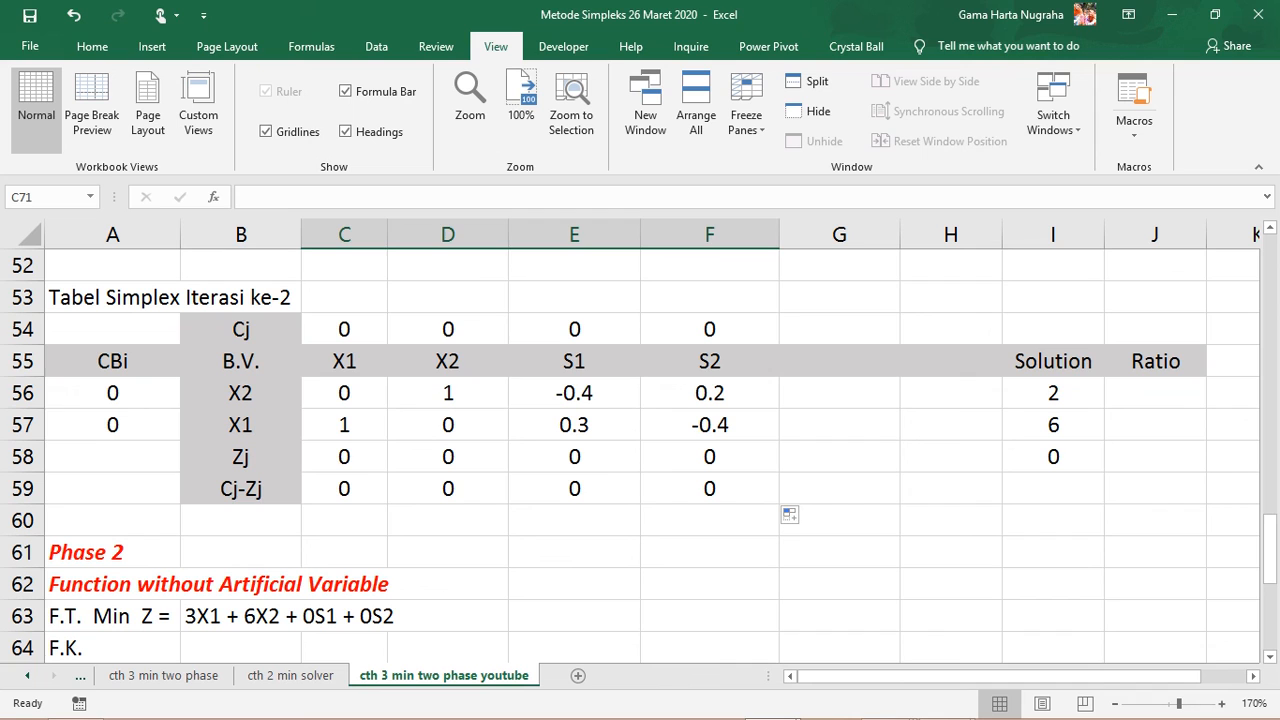
pyautogui.moveTo(344, 393); pyautogui.dragTo(709, 425)
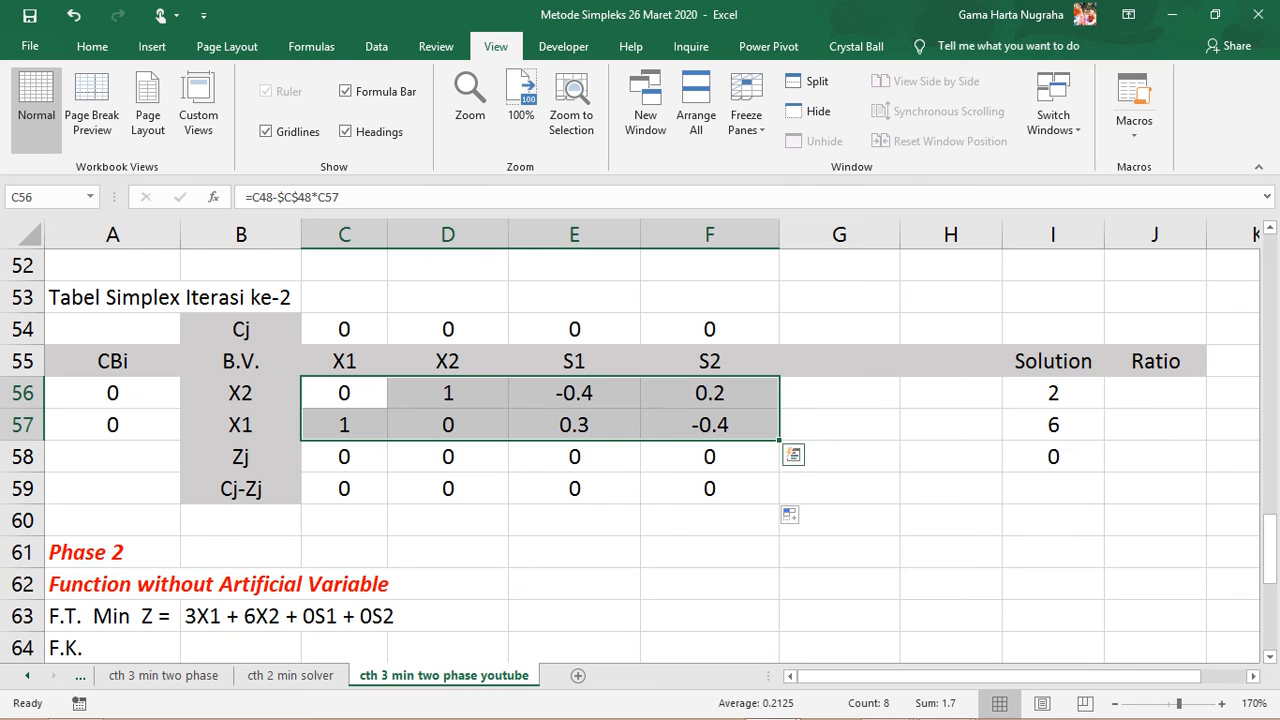
pyautogui.rightClick(675, 432)
pyautogui.click(715, 36)
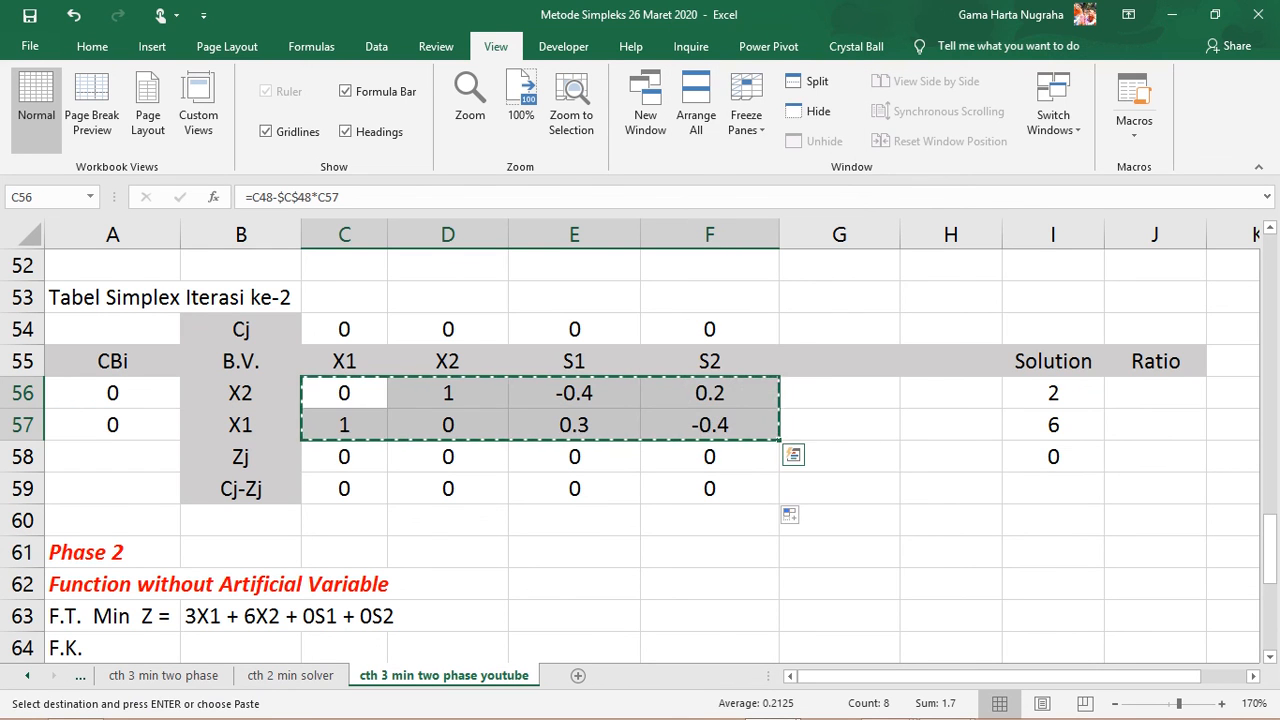
pyautogui.scroll(-5, 640, 450)
pyautogui.rightClick(357, 393)
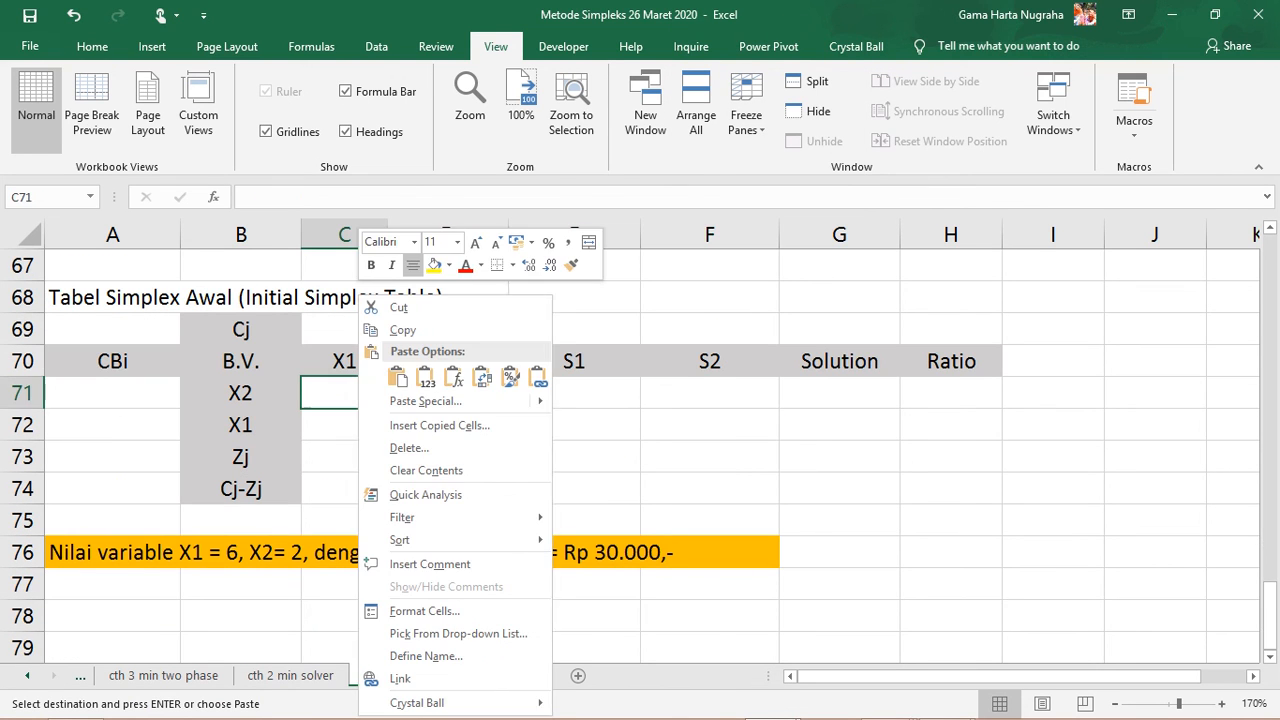
pyautogui.click(537, 376)
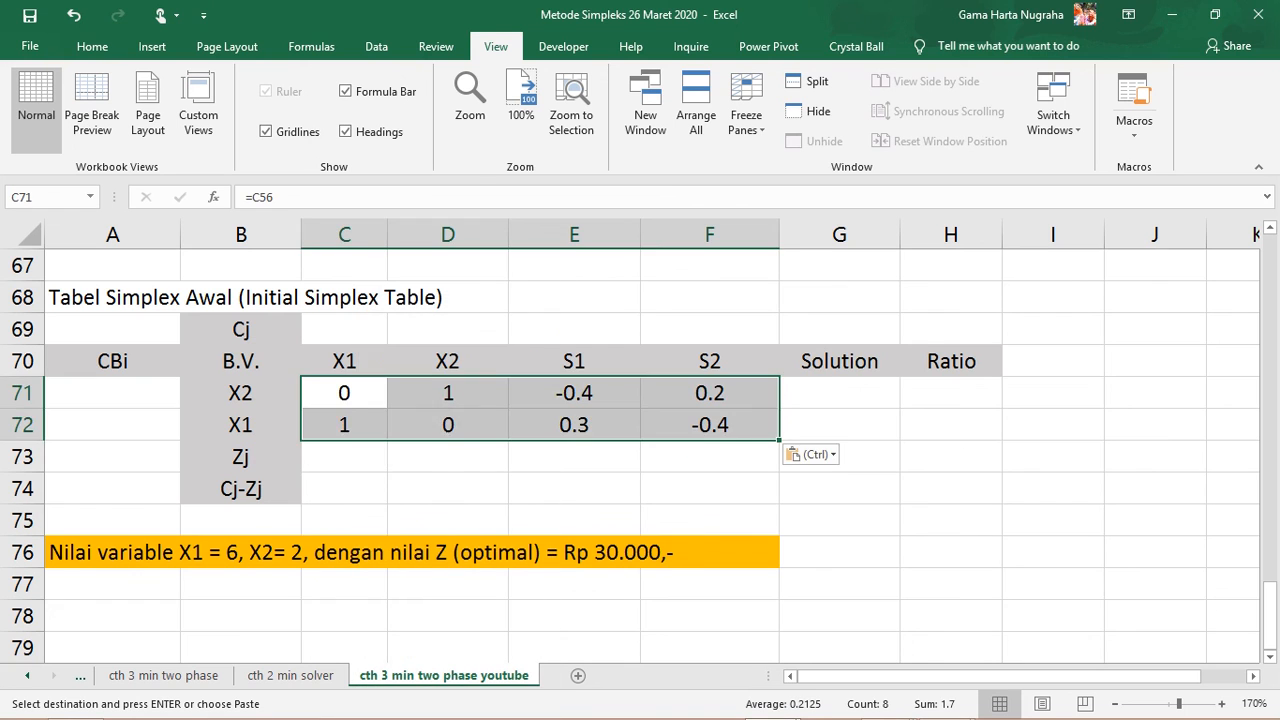
pyautogui.scroll(5, 640, 450)
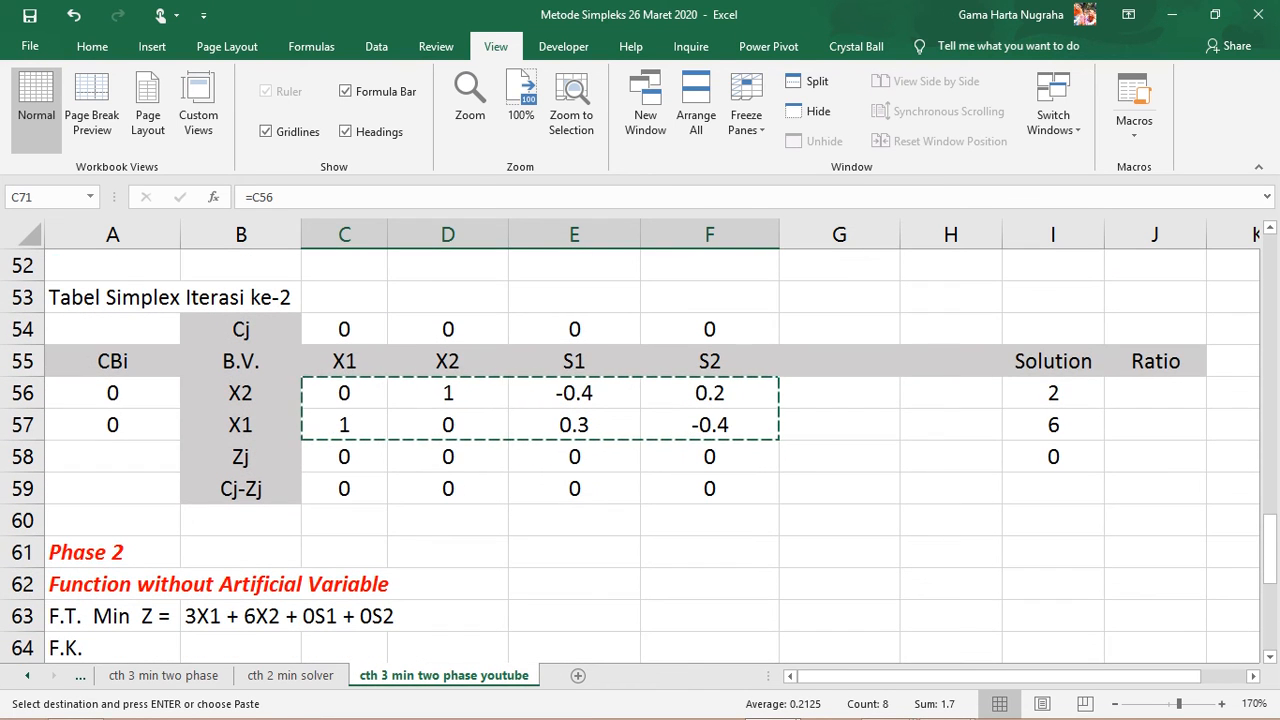
# Copy the iteration 2 solution values I56:I57 and paste them as links into G71:G72 of the Phase 2 initial table.
pyautogui.moveTo(1053, 393); pyautogui.dragTo(1053, 428)
pyautogui.rightClick(1046, 432)
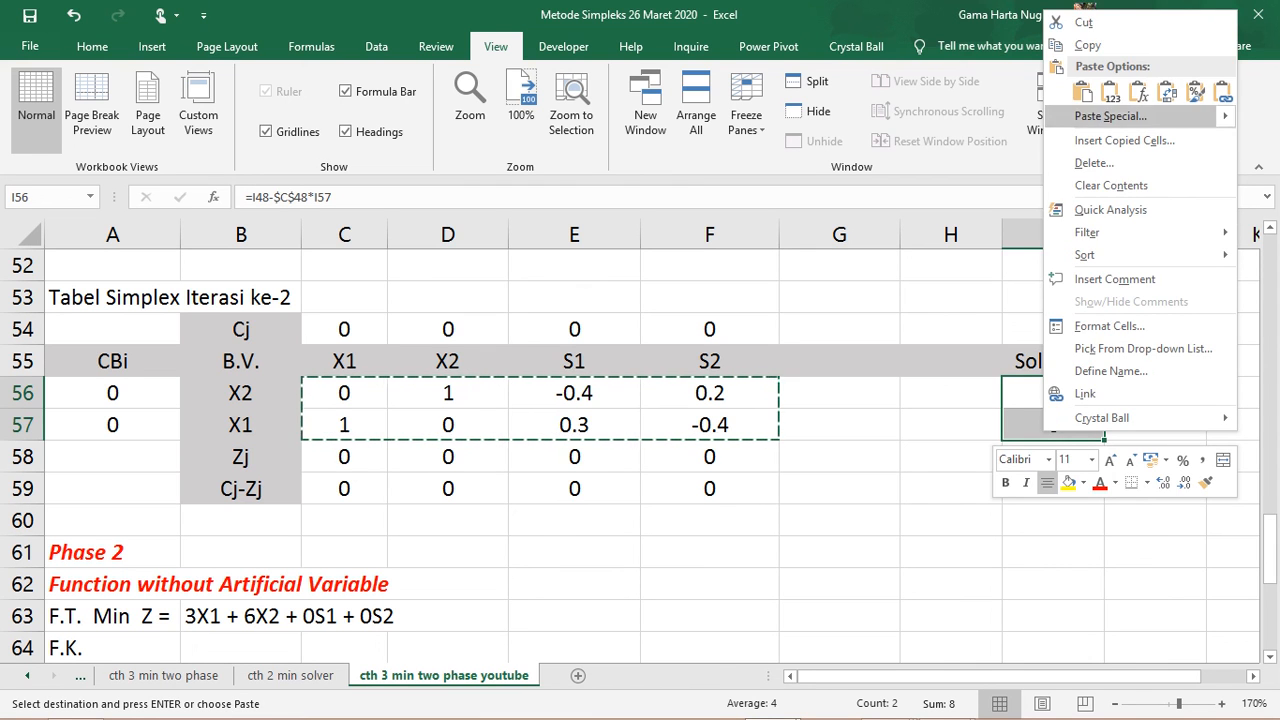
pyautogui.click(1087, 45)
pyautogui.scroll(-4, 640, 450)
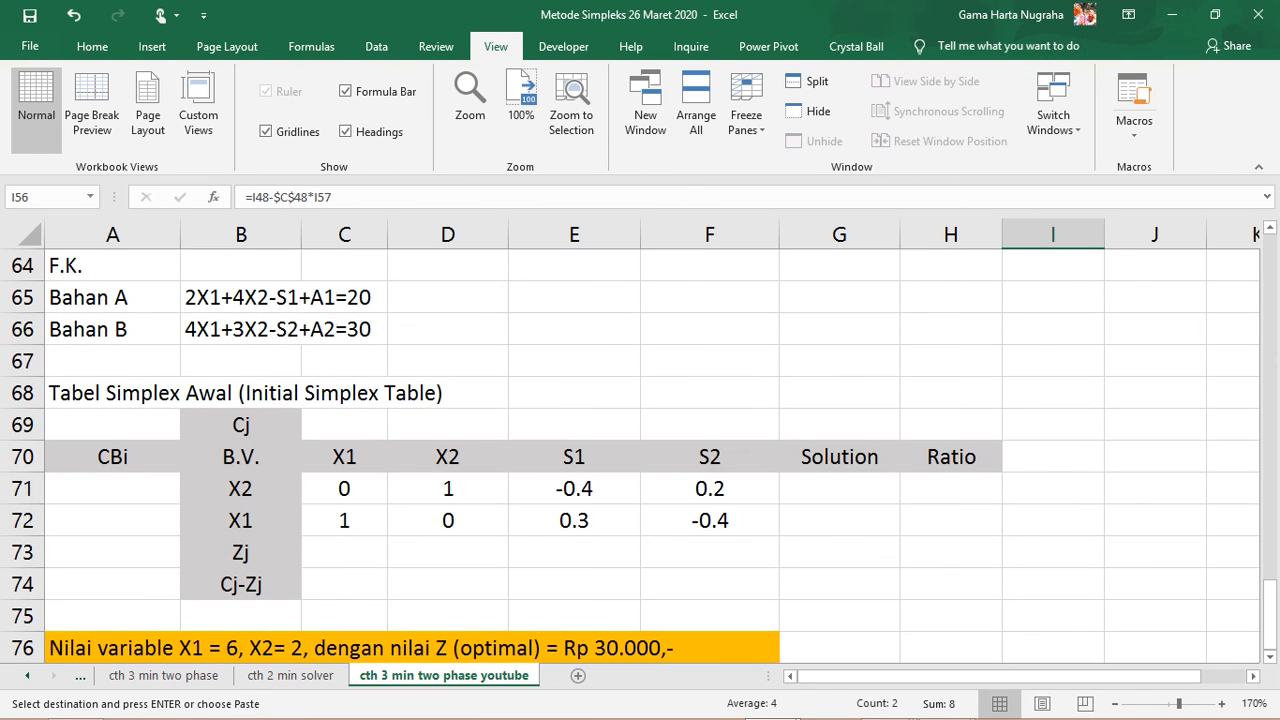
pyautogui.click(839, 488)
pyautogui.rightClick(841, 496)
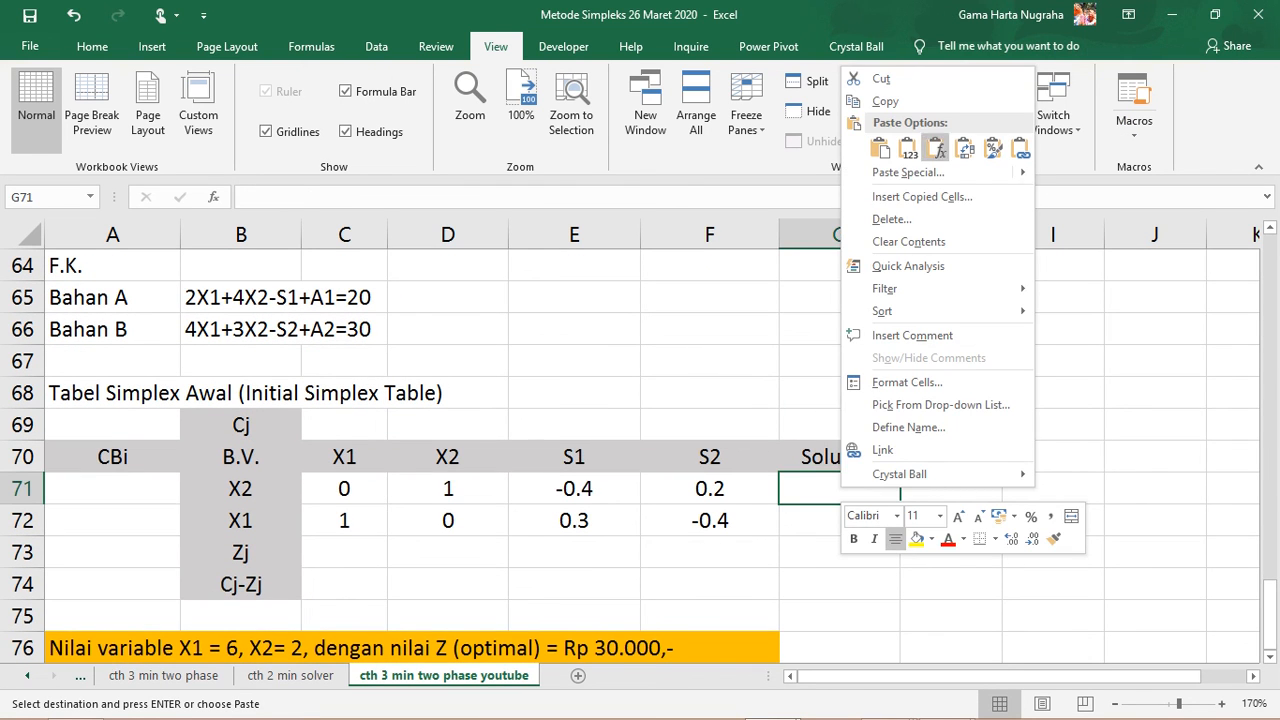
pyautogui.click(1020, 149)
pyautogui.click(1053, 520)
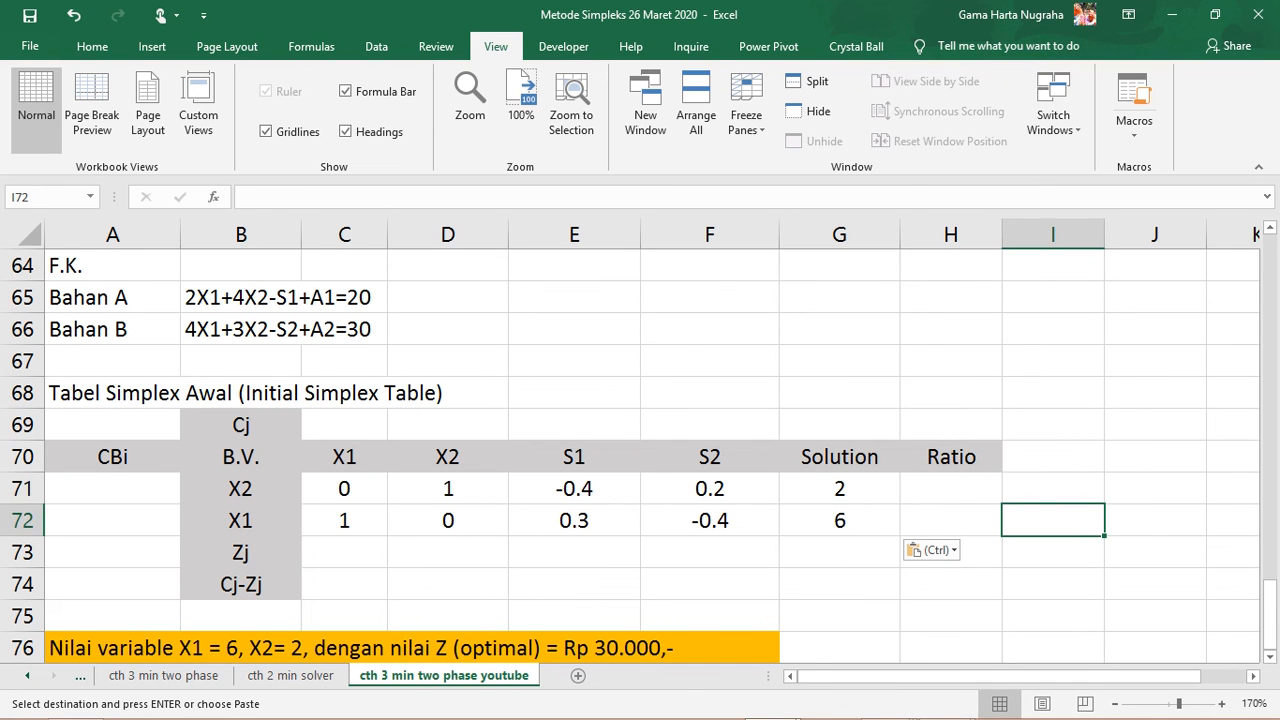
# Enter the Phase 2 objective coefficients 3, 6, 0 and 0 in the Cj row cells C69:F69.
pyautogui.scroll(1, 640, 450)
pyautogui.click(344, 521)
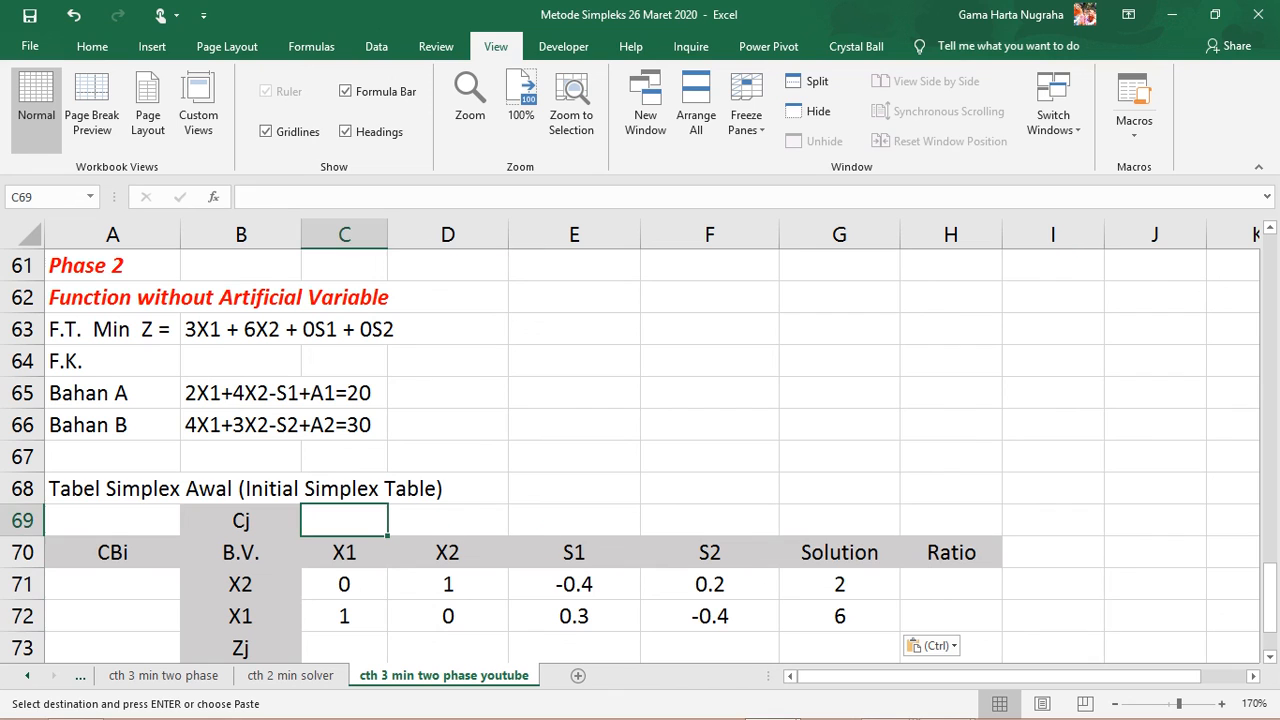
pyautogui.click(241, 329)
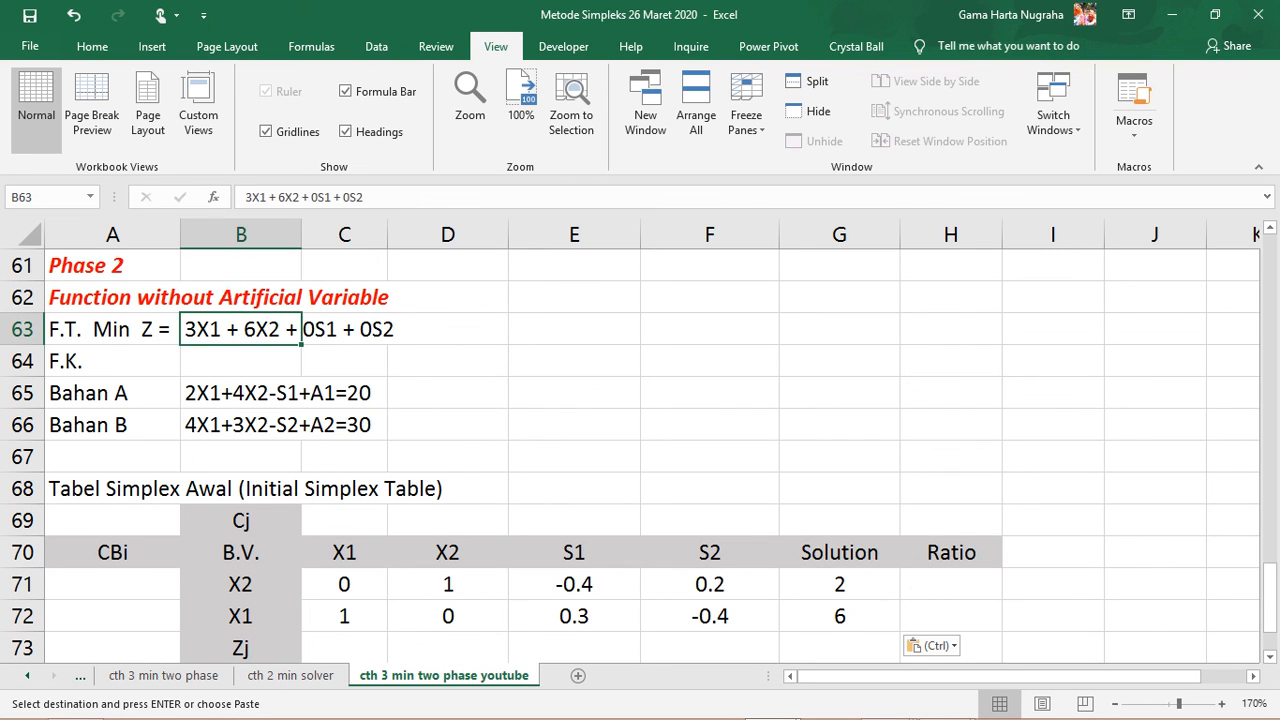
pyautogui.click(344, 521)
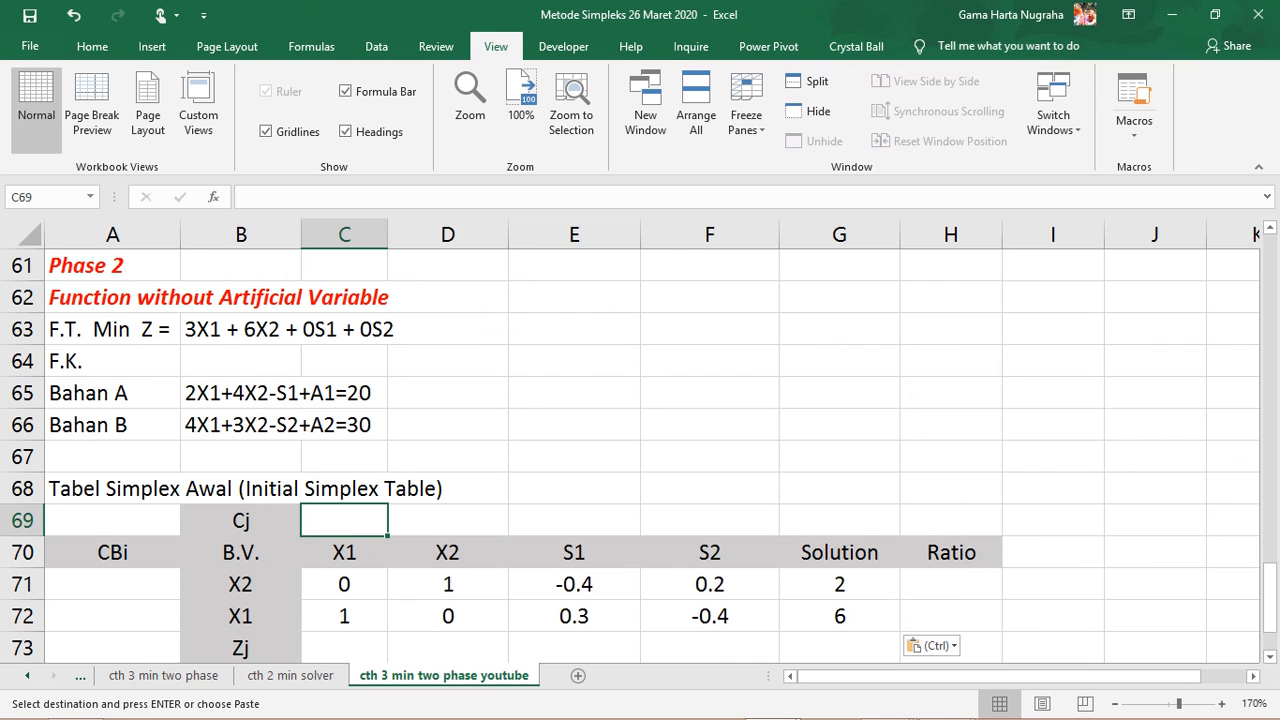
pyautogui.write('3')
pyautogui.press('Tab')
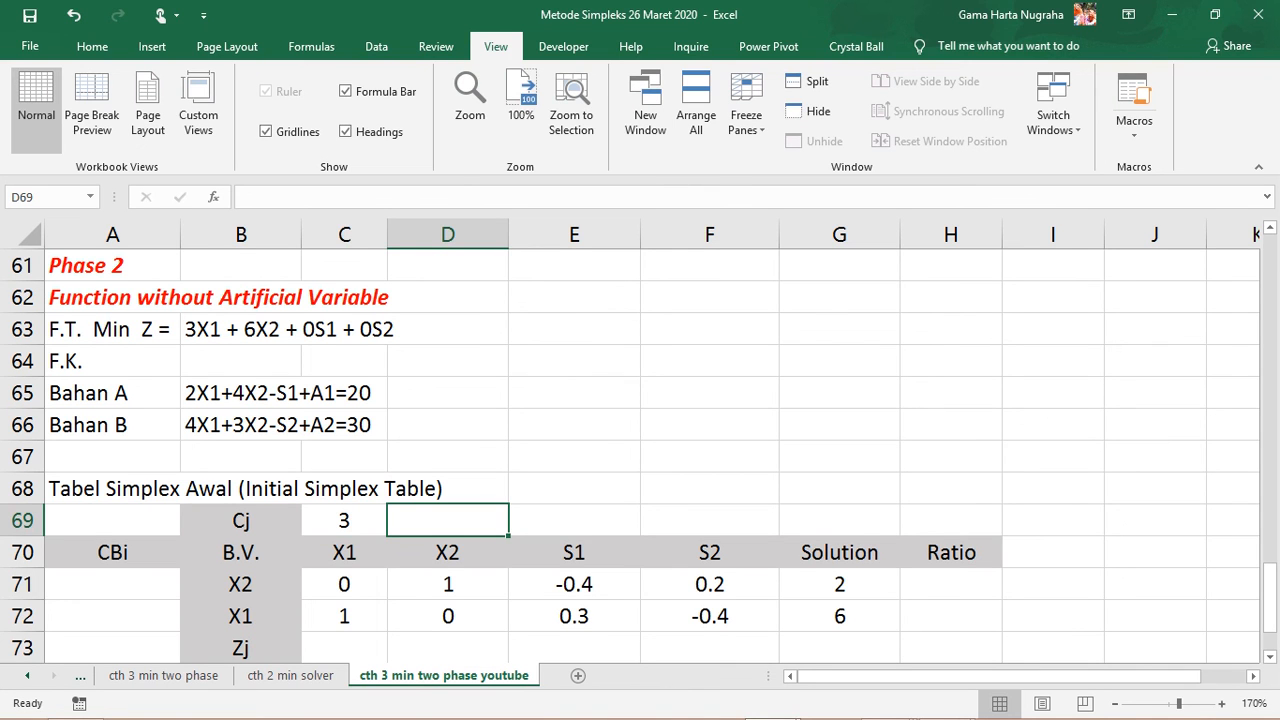
pyautogui.write('6')
pyautogui.press('Tab')
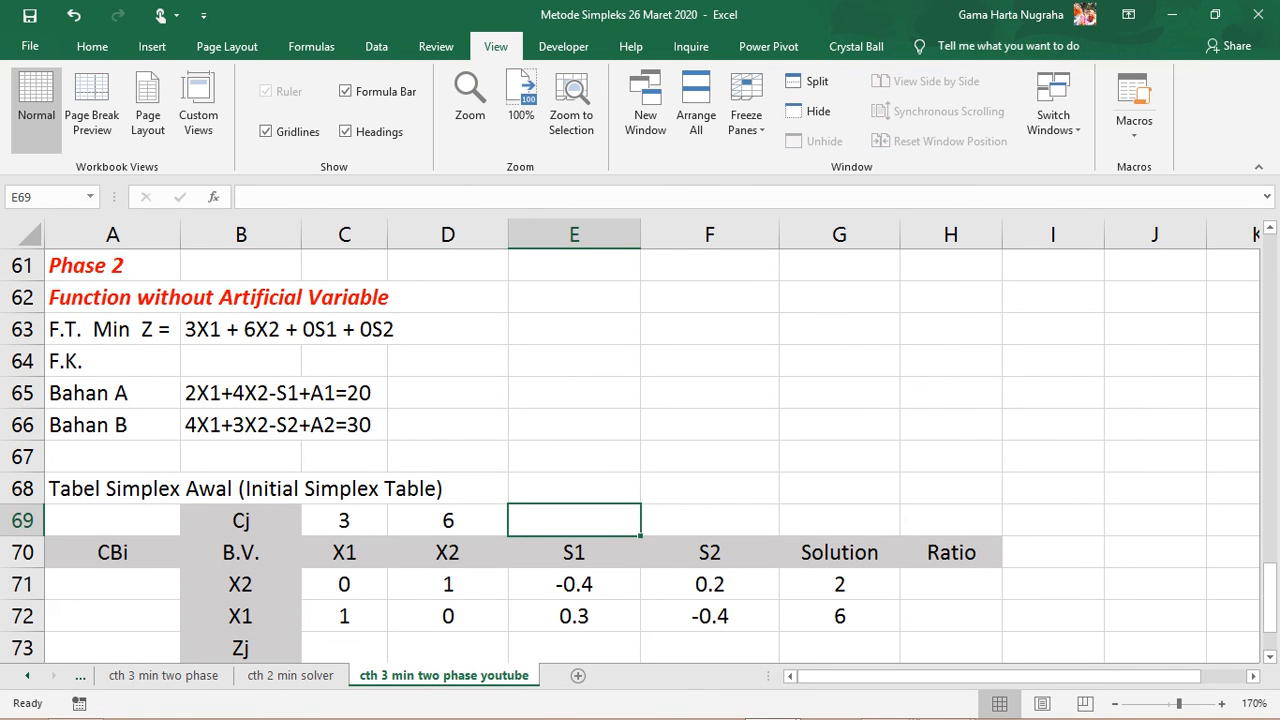
pyautogui.write('0')
pyautogui.press('Tab')
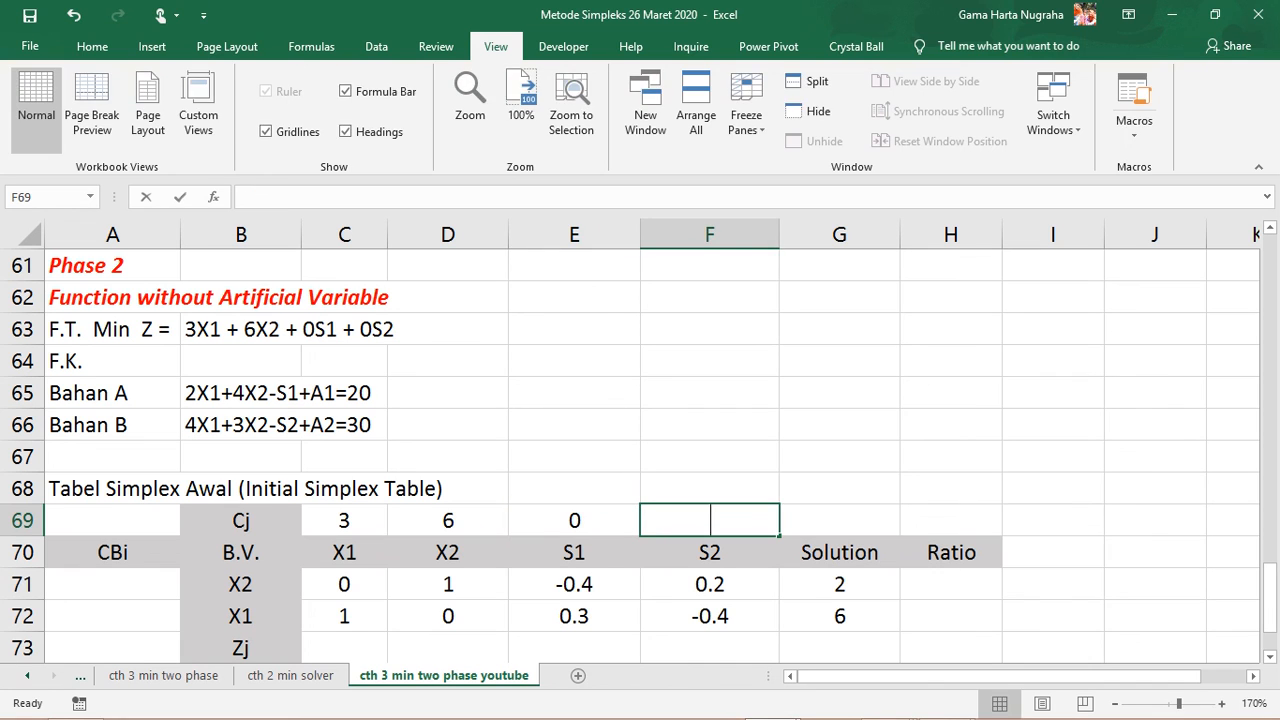
pyautogui.write('0')
pyautogui.click(112, 584)
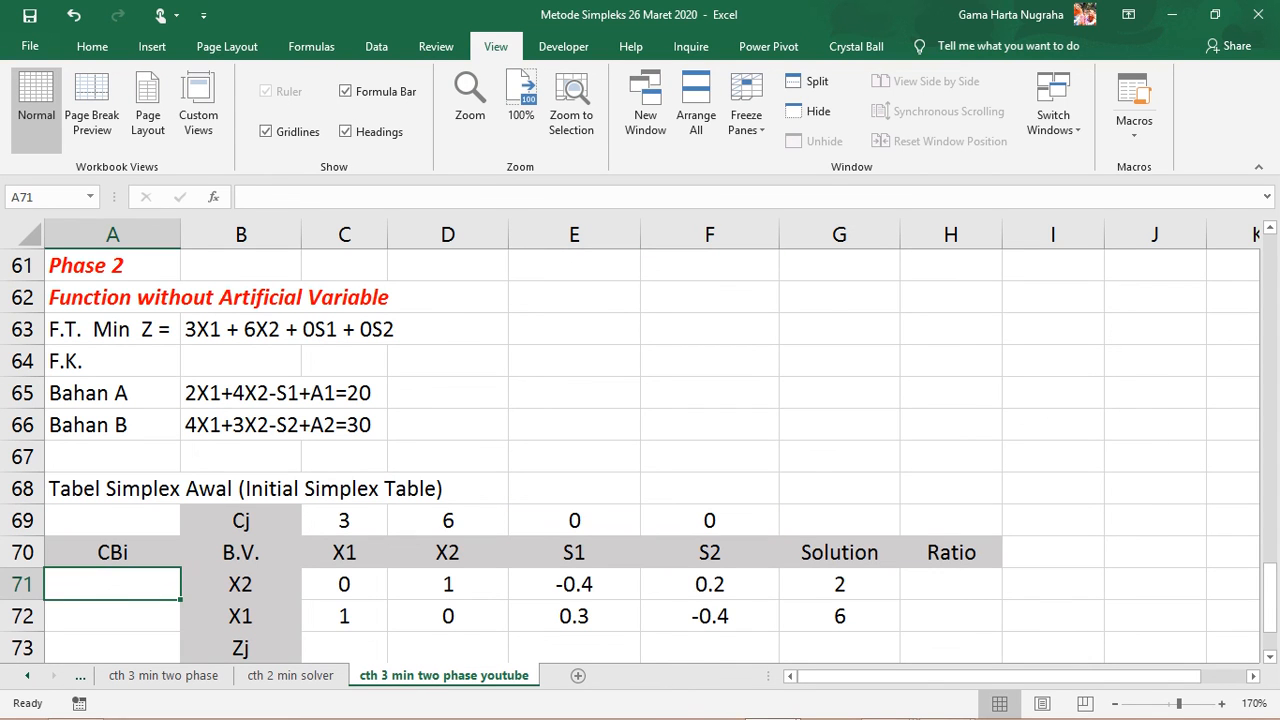
# Compare the basic variables of the Phase 2 initial table with those of the iteration 2 table and review its Cj row.
pyautogui.moveTo(240, 584); pyautogui.dragTo(240, 616)
pyautogui.scroll(3, 240, 600)
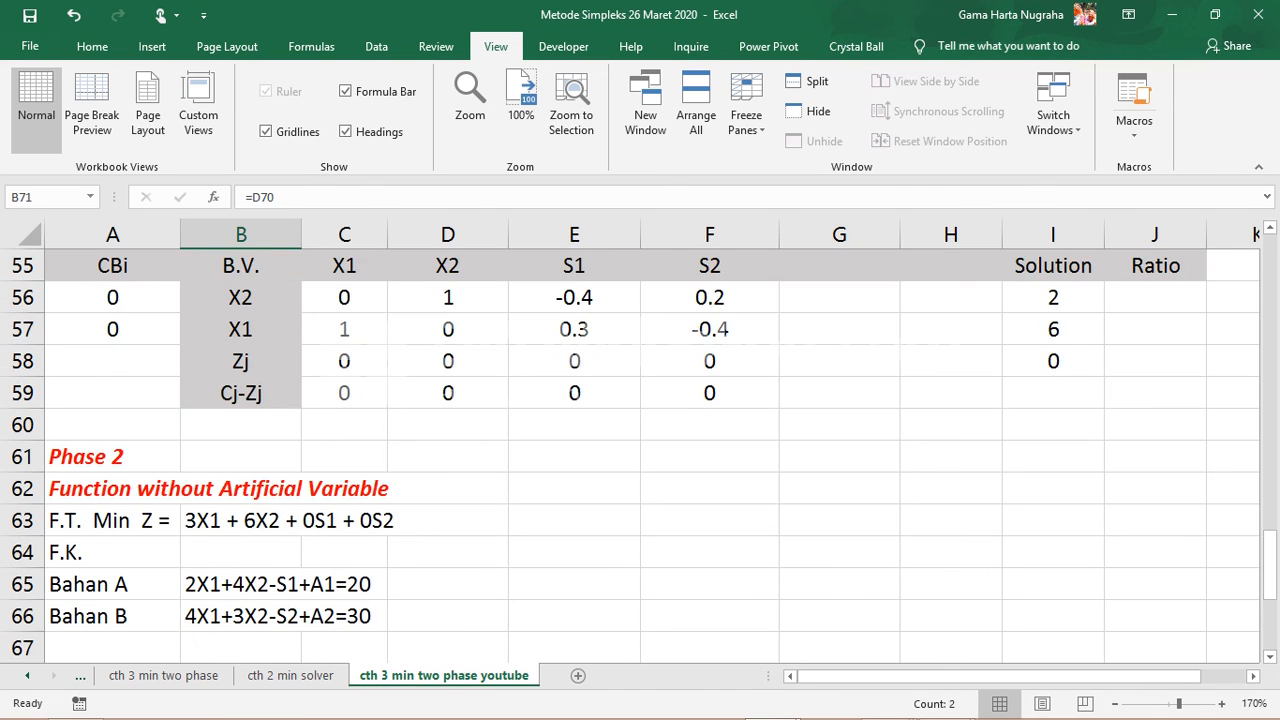
pyautogui.moveTo(240, 393); pyautogui.dragTo(240, 425)
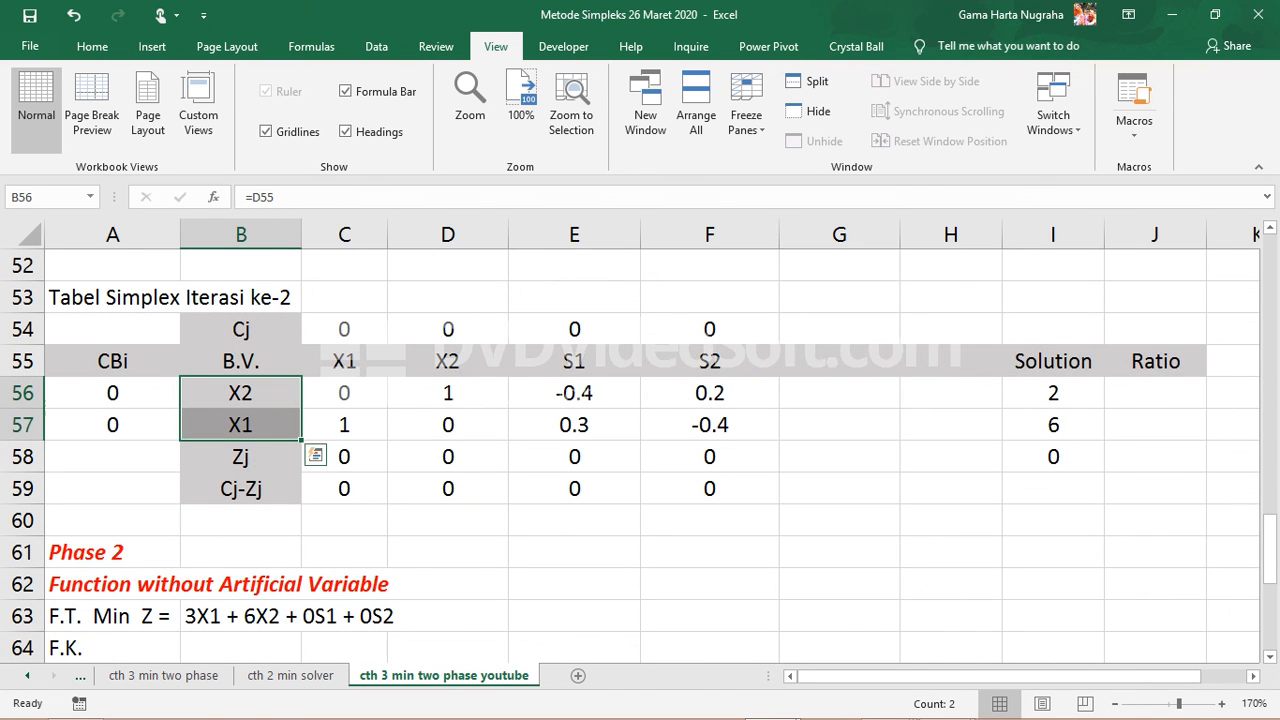
pyautogui.moveTo(344, 329); pyautogui.dragTo(709, 329)
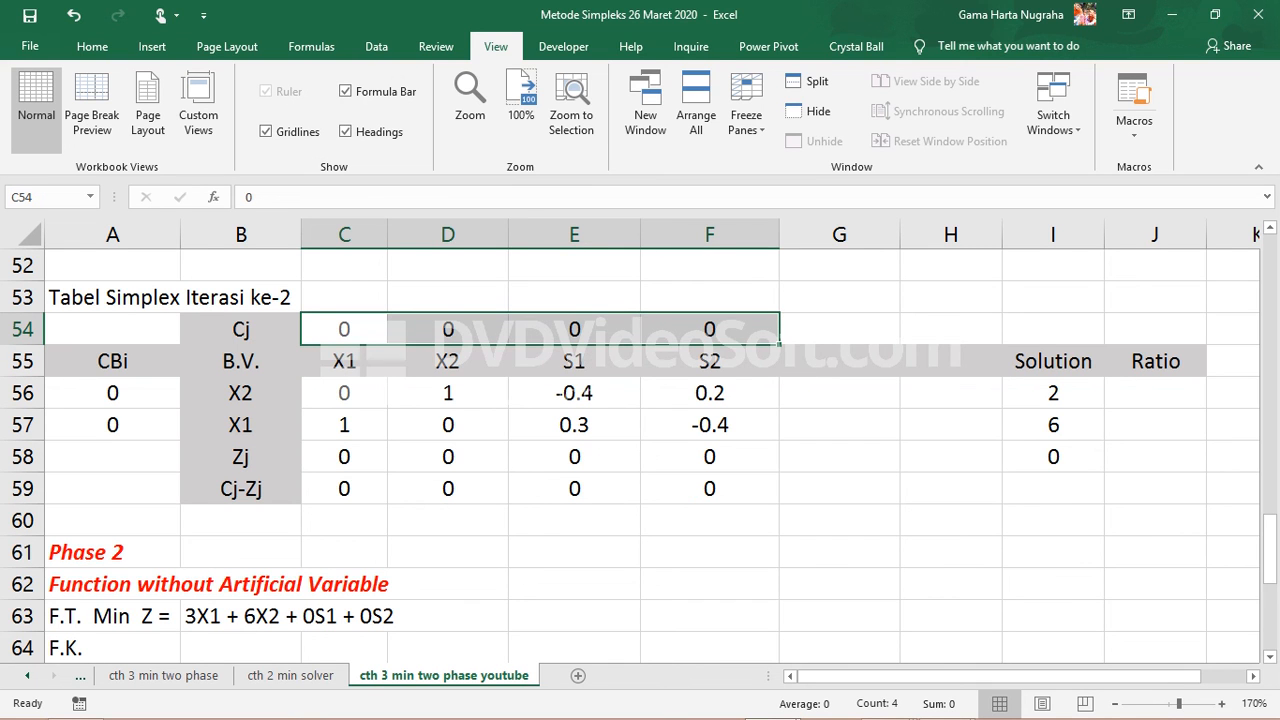
pyautogui.moveTo(240, 393); pyautogui.dragTo(240, 425)
pyautogui.scroll(-4, 240, 425)
pyautogui.moveTo(240, 489); pyautogui.dragTo(240, 521)
# Link the CBi cells to the Cj coefficients of their basic variables: A71 to D69 for X2 and A72 to C69 for X1.
pyautogui.click(112, 489)
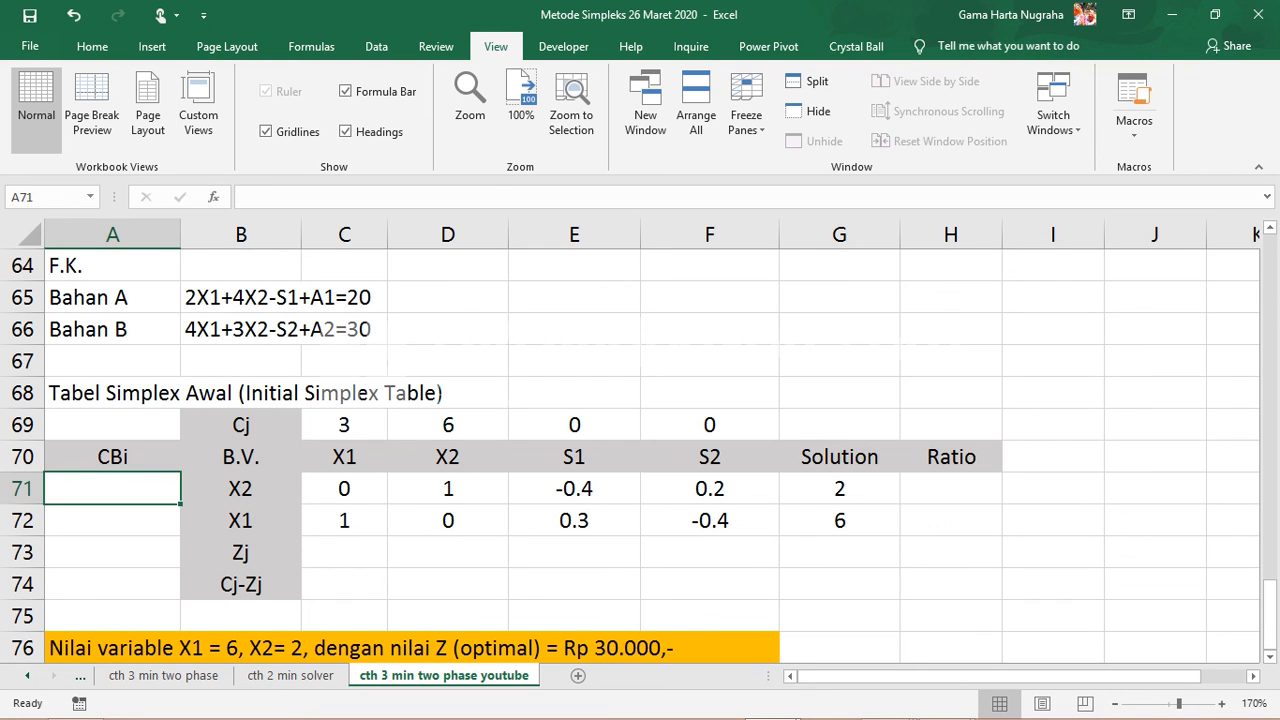
pyautogui.write('=')
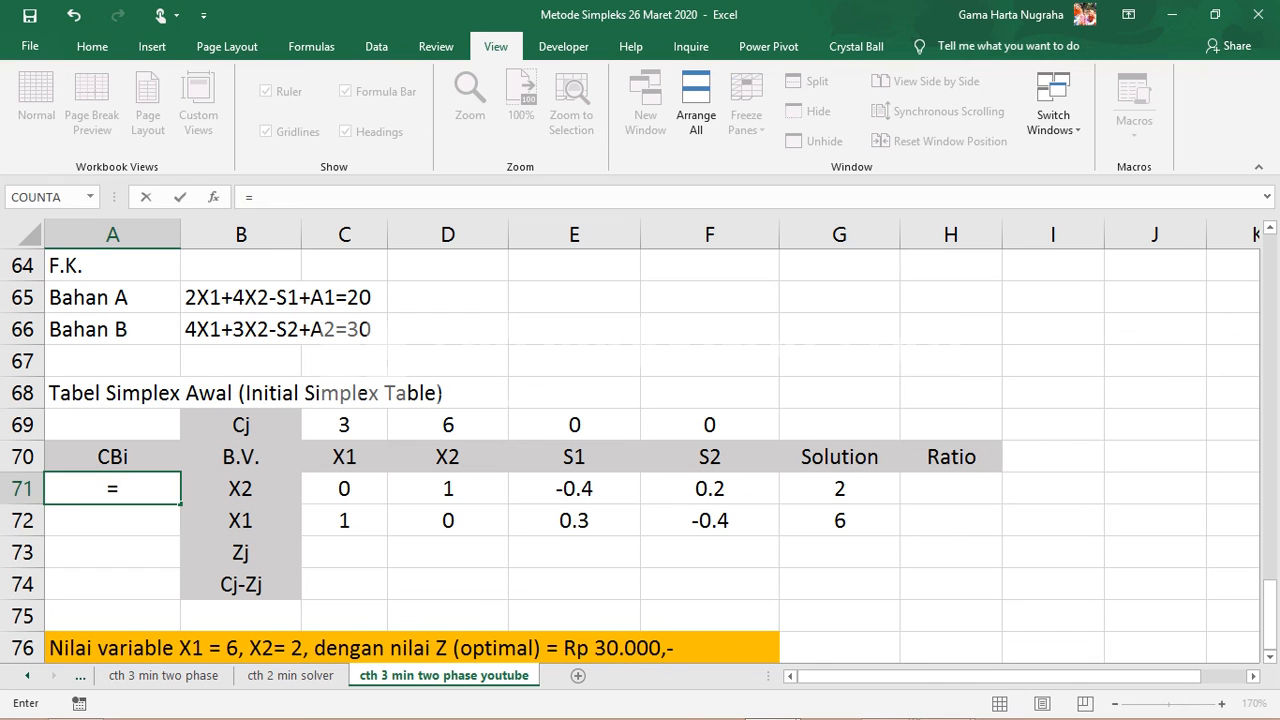
pyautogui.click(448, 425)
pyautogui.press('Return')
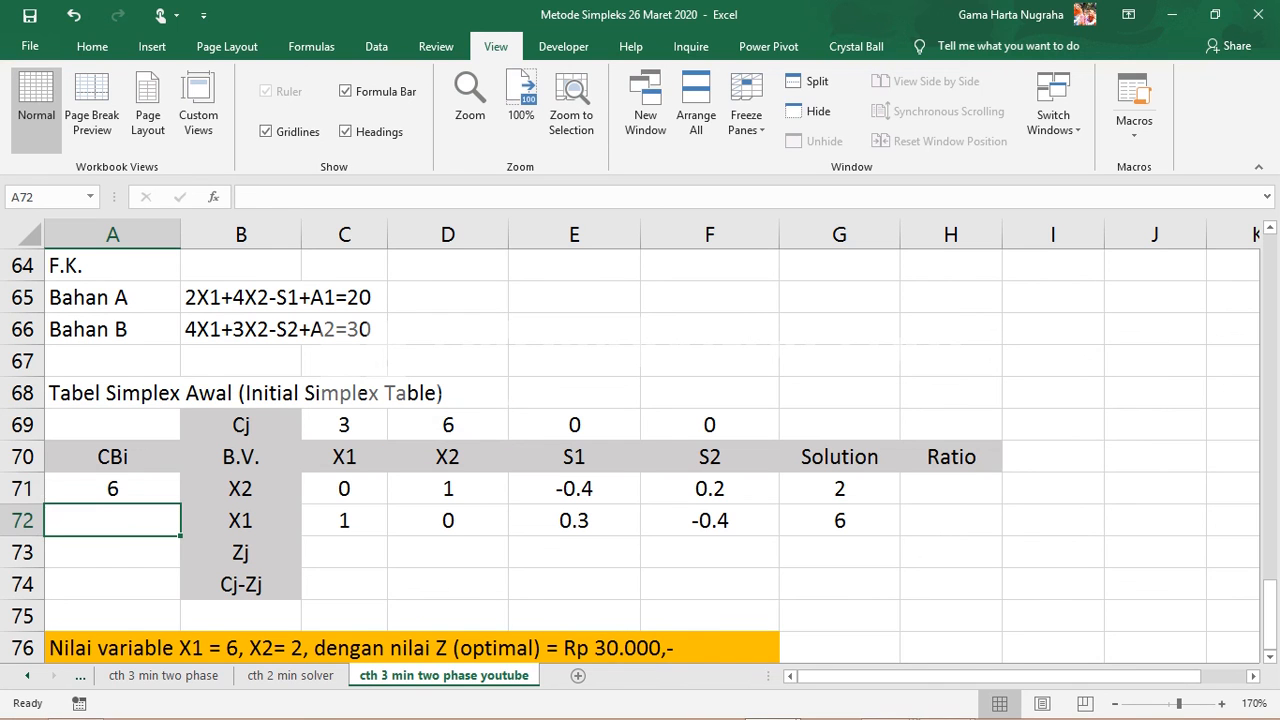
pyautogui.write('=')
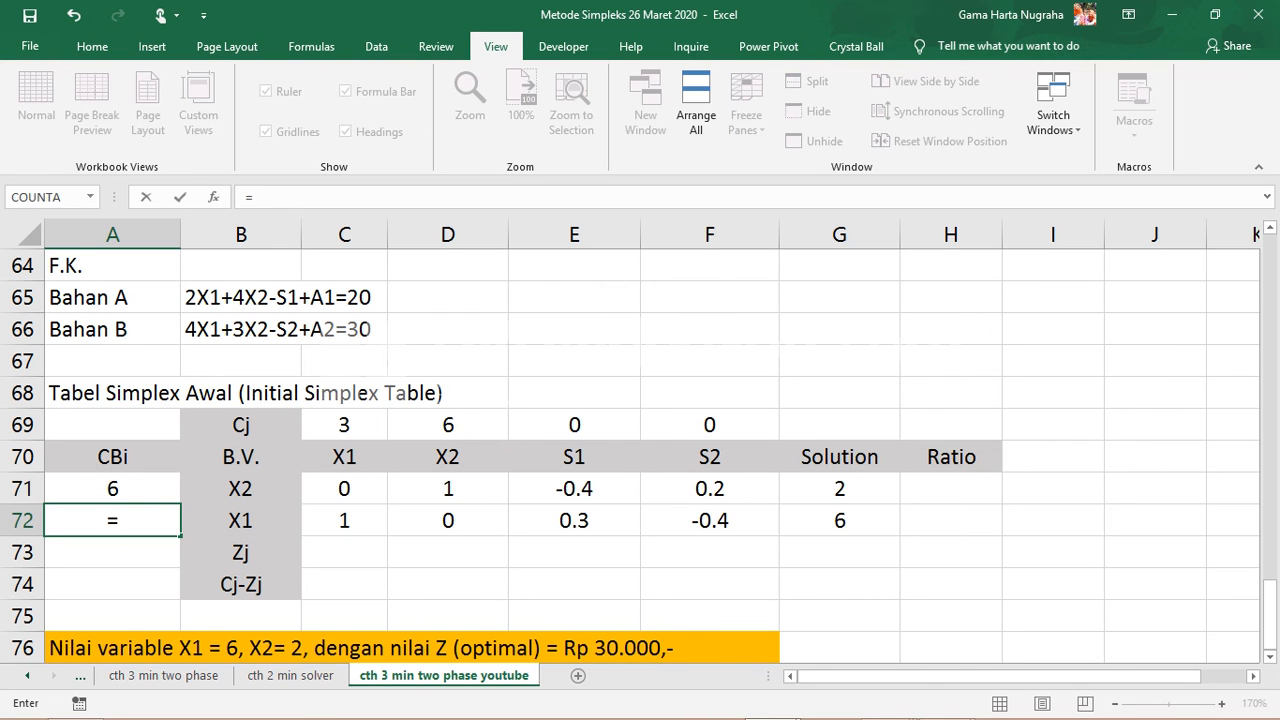
pyautogui.click(344, 425)
pyautogui.press('Return')
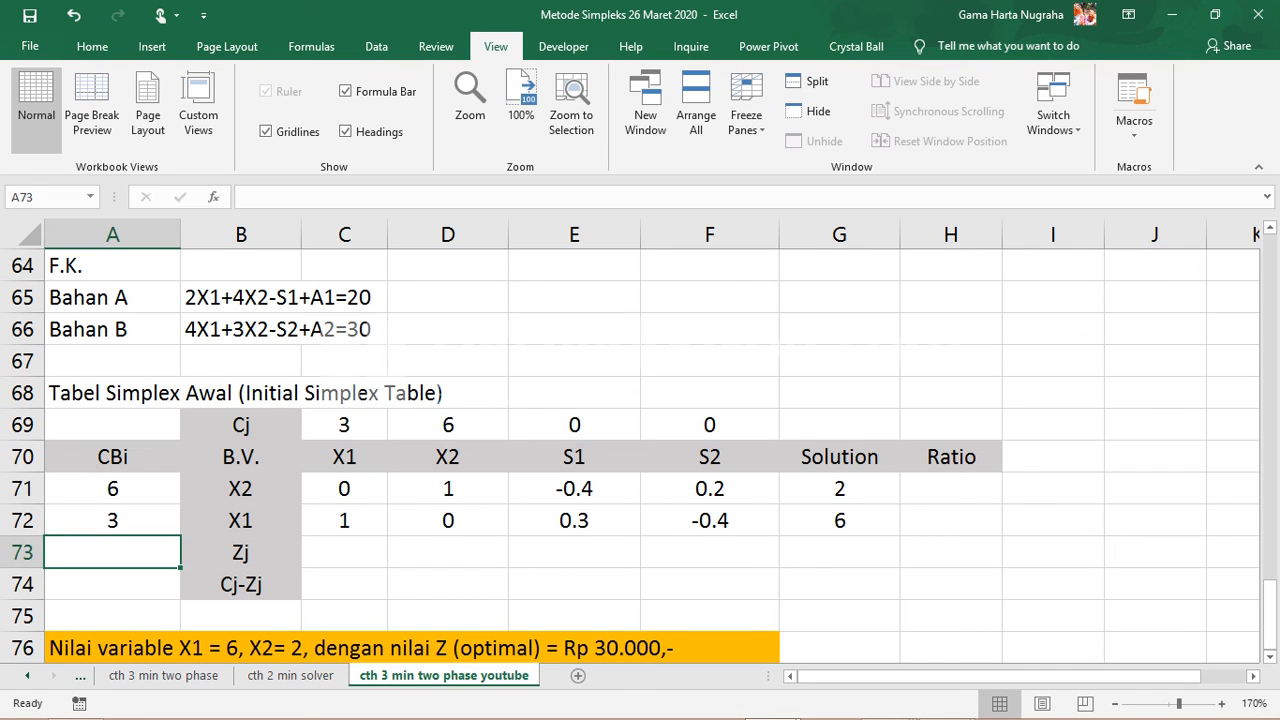
# Enter =SUMPRODUCT($A$71:$A$72,C71:C72) in C73 and fill it across the Zj row to G73.
pyautogui.click(344, 552)
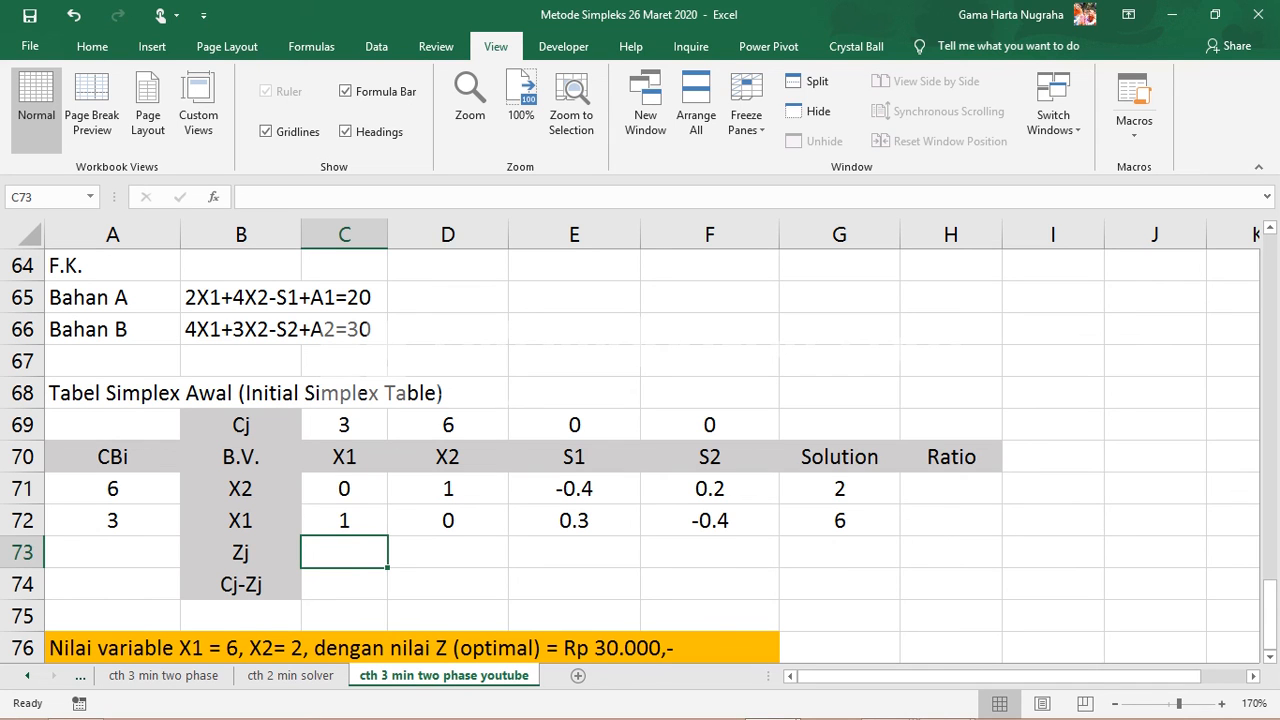
pyautogui.write('=s')
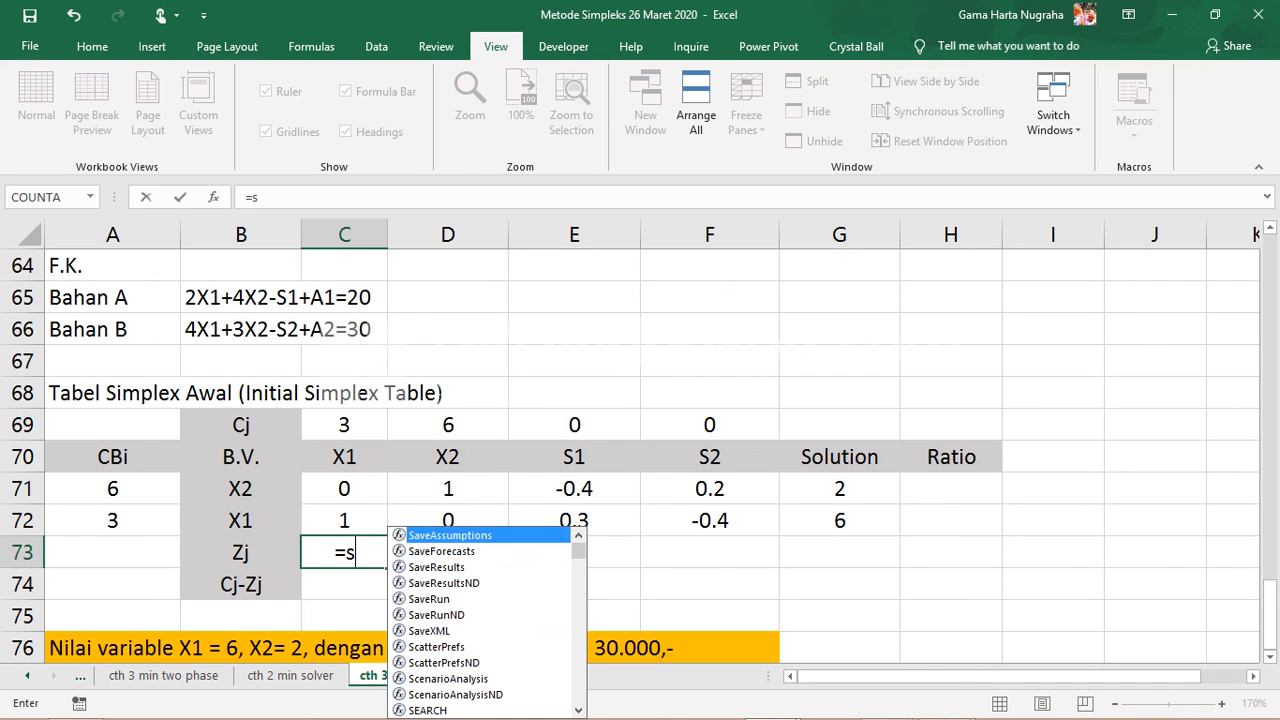
pyautogui.write('um')
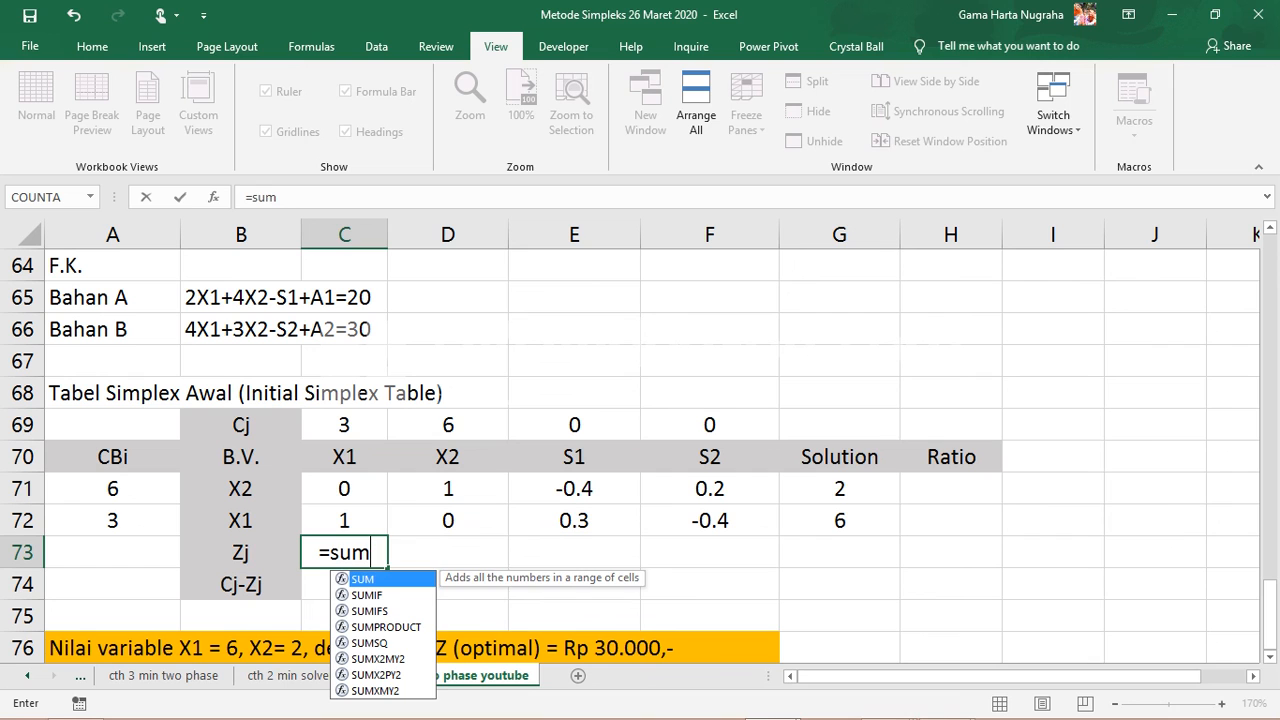
pyautogui.doubleClick(386, 627)
pyautogui.moveTo(113, 489); pyautogui.dragTo(113, 520)
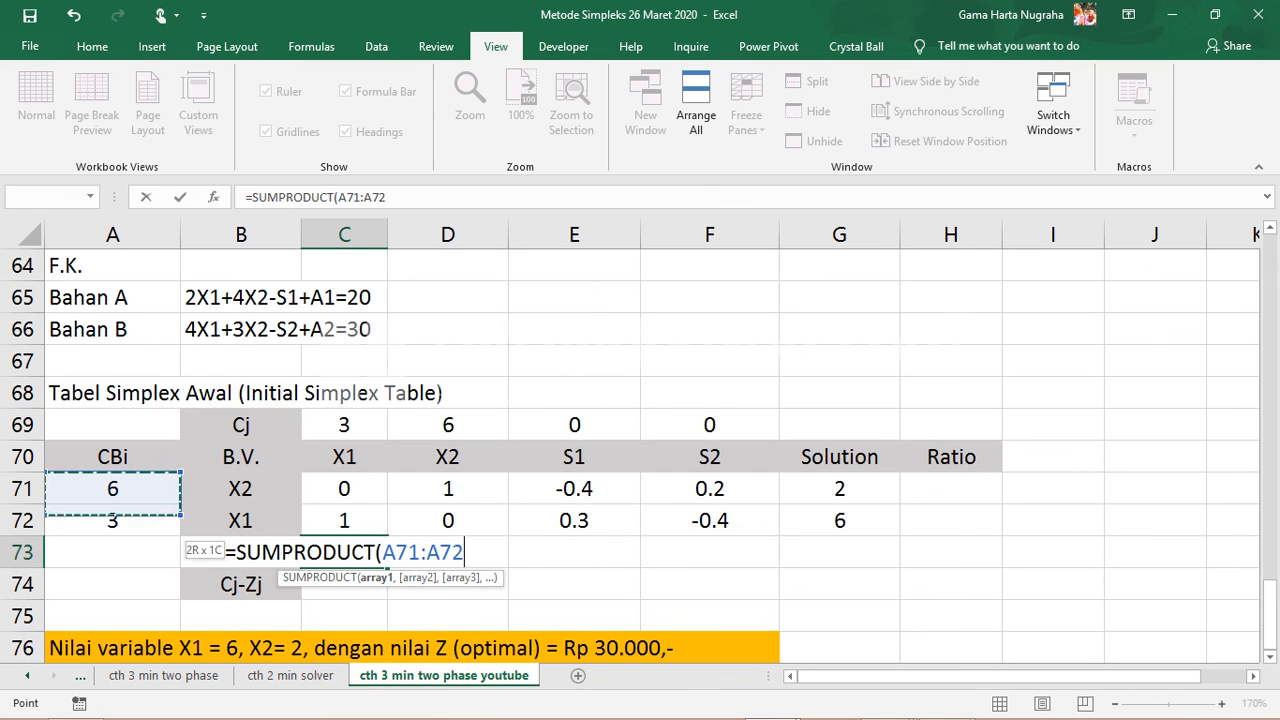
pyautogui.click(383, 552)
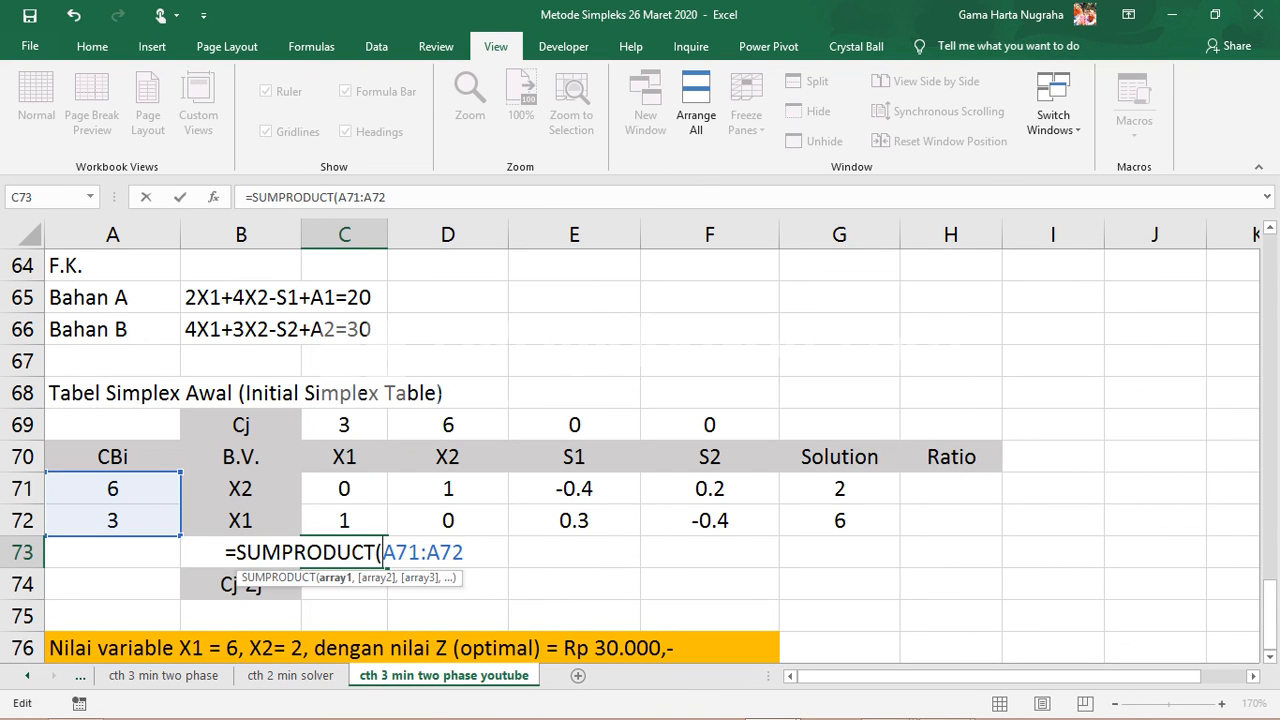
pyautogui.press('F4')
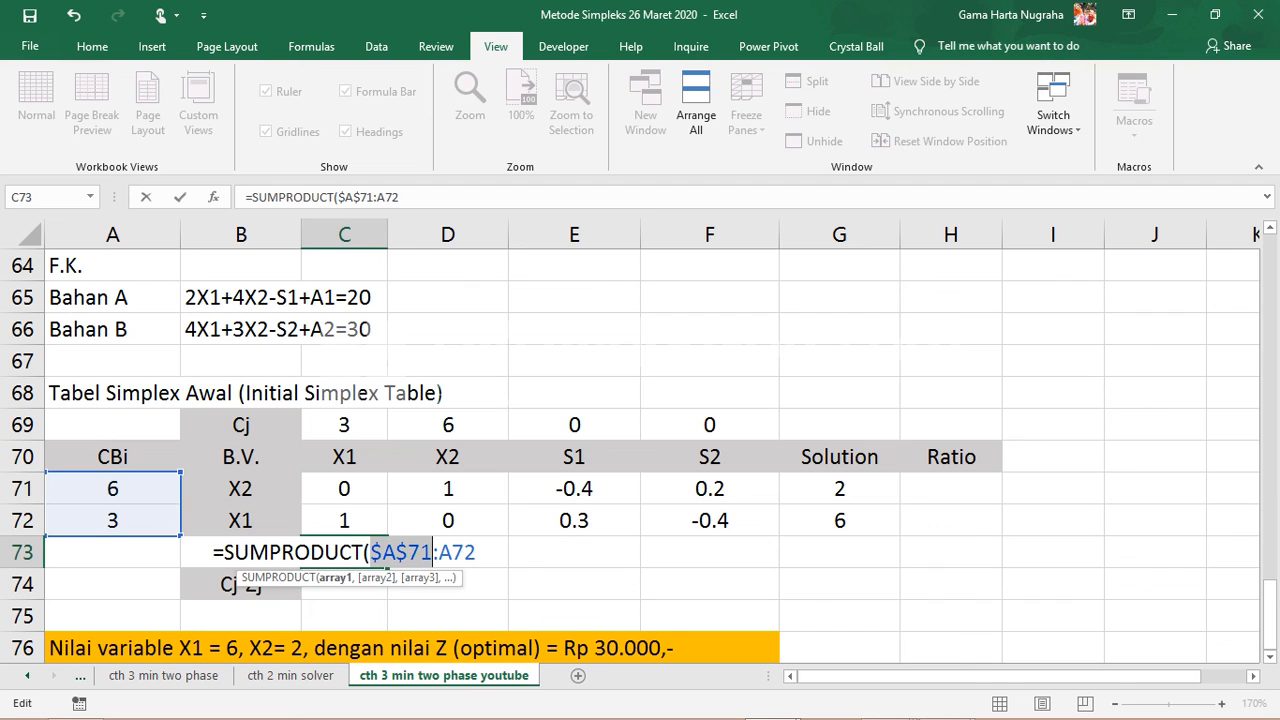
pyautogui.click(440, 552)
pyautogui.press('F4')
pyautogui.press('End')
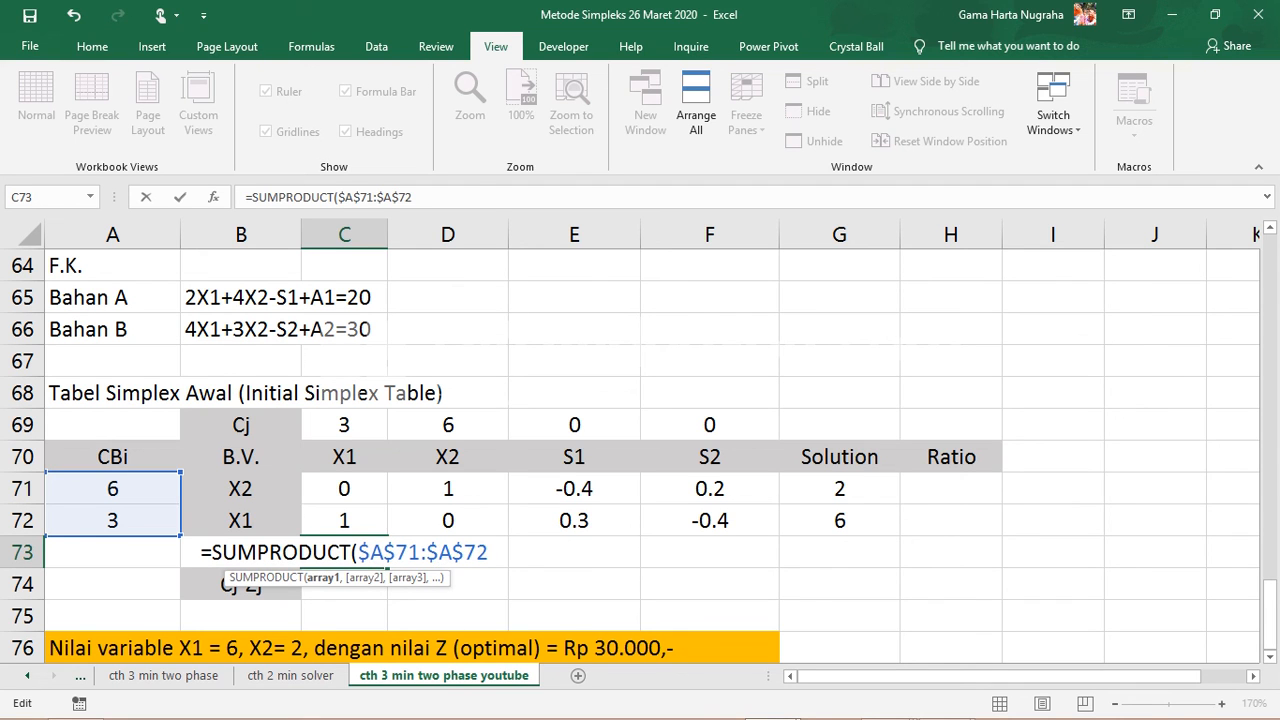
pyautogui.write(',')
pyautogui.moveTo(344, 489); pyautogui.dragTo(346, 521)
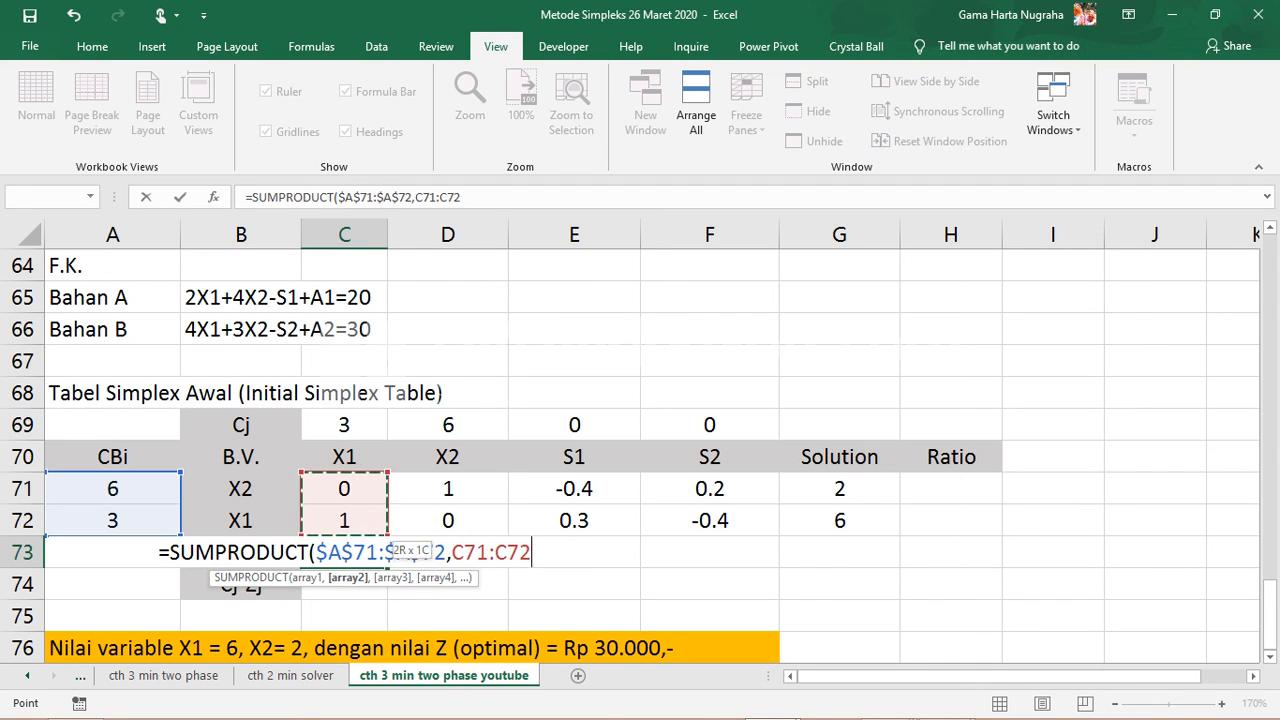
pyautogui.press('Return')
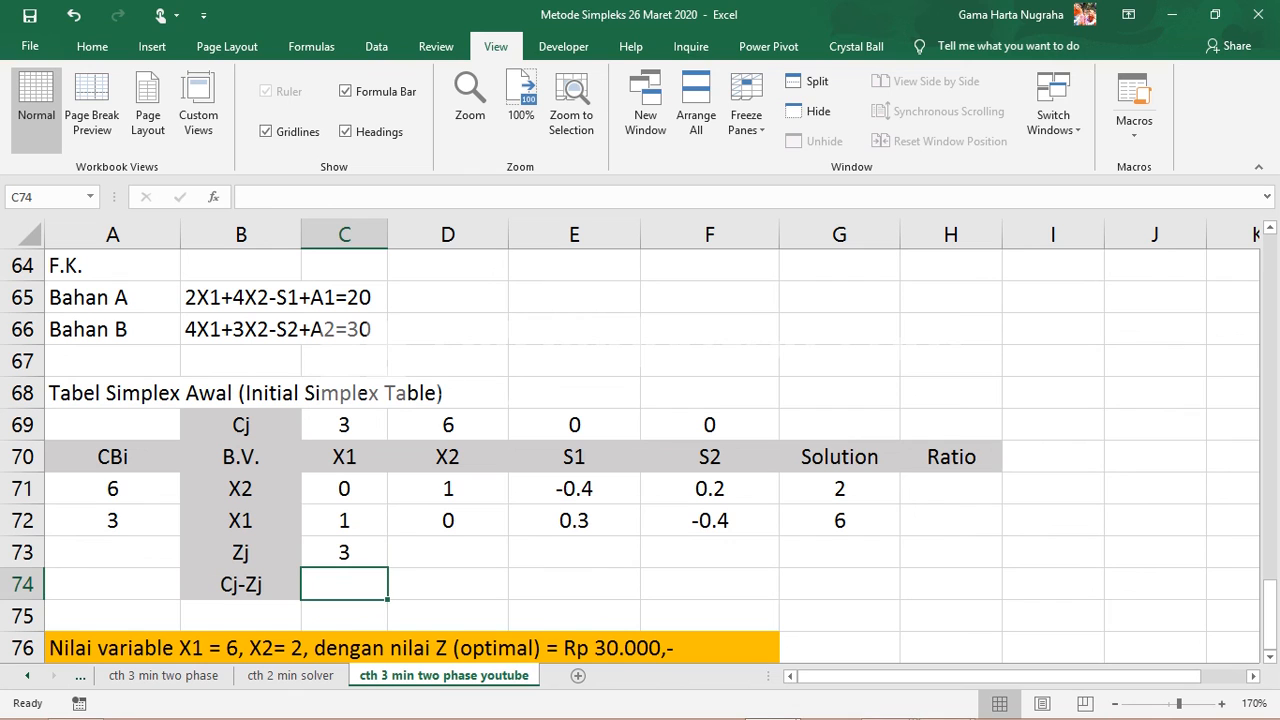
pyautogui.click(344, 552)
pyautogui.moveTo(388, 568); pyautogui.dragTo(898, 562)
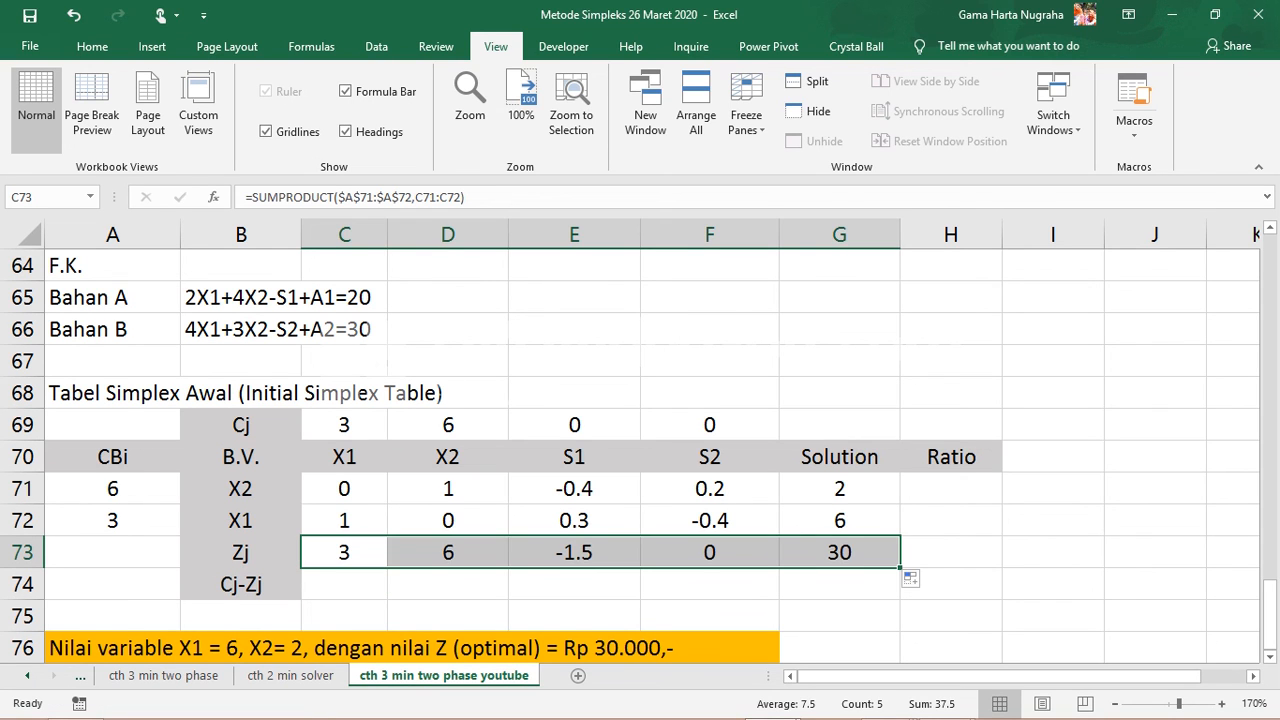
# Enter =C69-C73 in C74, fill it across the Cj-Zj row to F74, and review the row.
pyautogui.click(344, 584)
pyautogui.write('=')
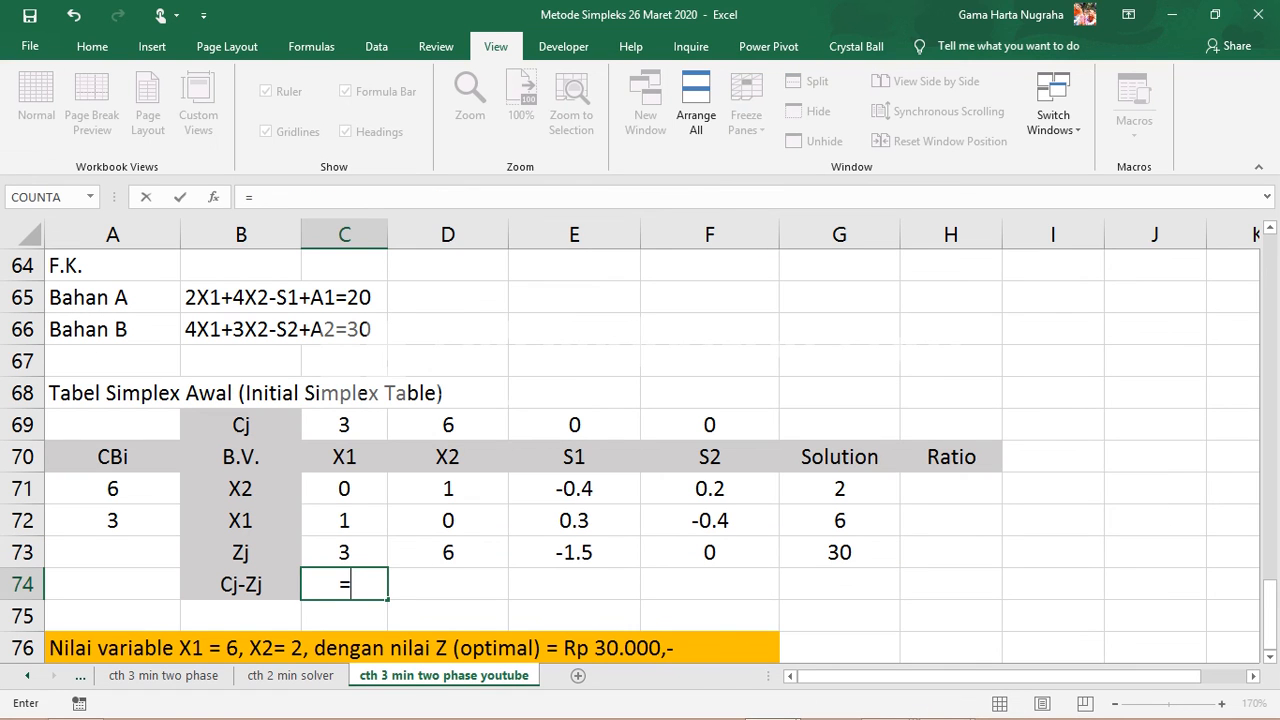
pyautogui.click(344, 425)
pyautogui.write('-')
pyautogui.click(344, 552)
pyautogui.press('Return')
pyautogui.click(344, 584)
pyautogui.moveTo(388, 600); pyautogui.dragTo(770, 590)
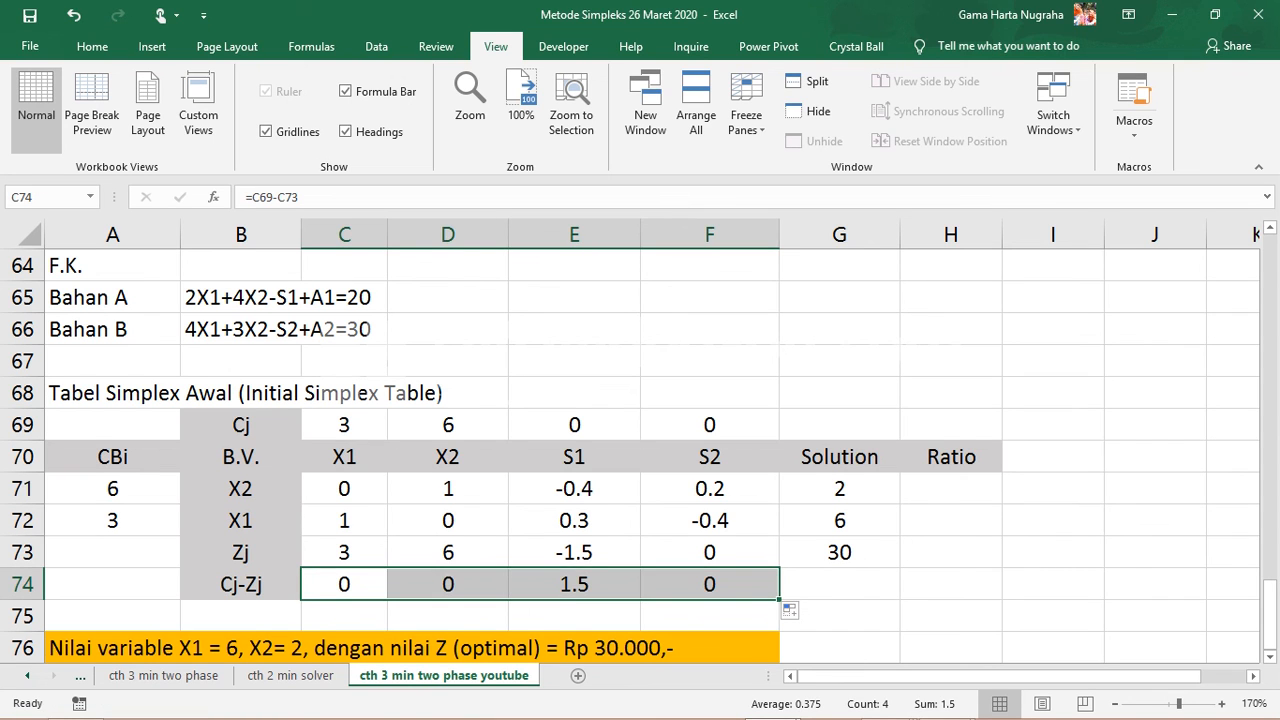
pyautogui.click(448, 616)
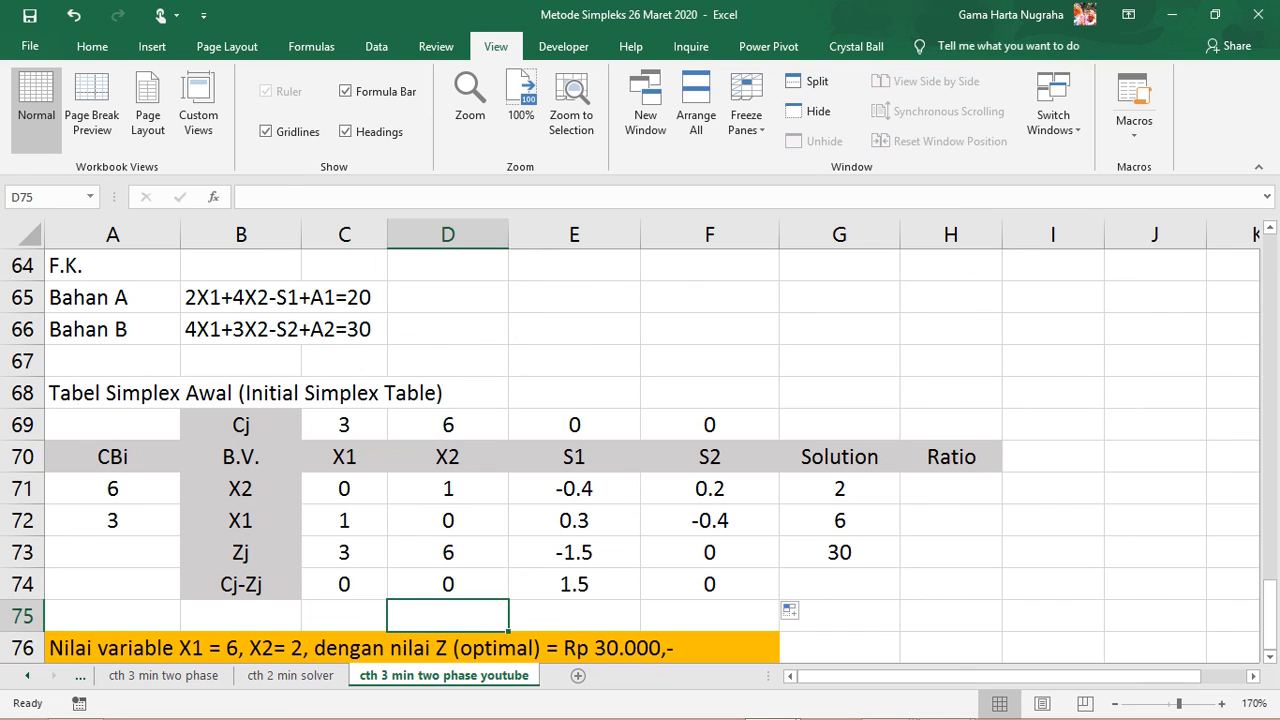
pyautogui.moveTo(344, 584); pyautogui.dragTo(710, 584)
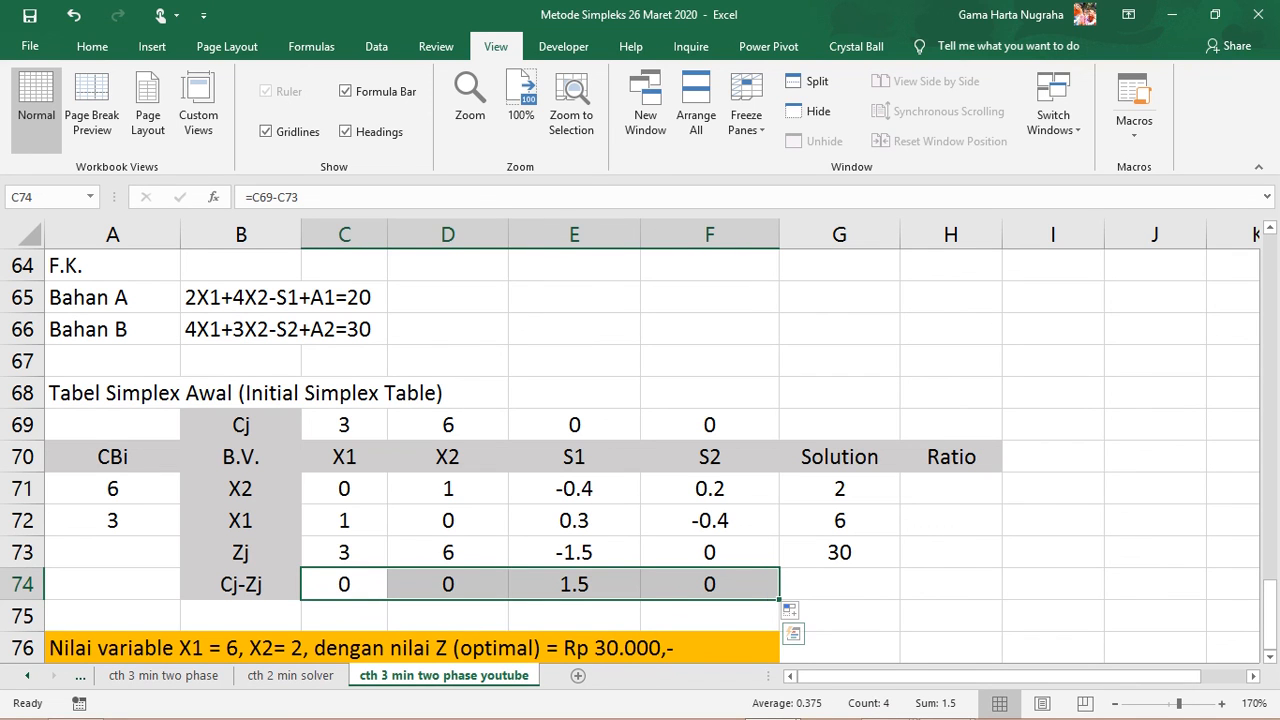
# Fill the Phase 2 table's solution cells G71:G73 with light green.
pyautogui.click(839, 489)
pyautogui.moveTo(839, 489); pyautogui.dragTo(839, 552)
pyautogui.click(839, 489)
pyautogui.rightClick(843, 552)
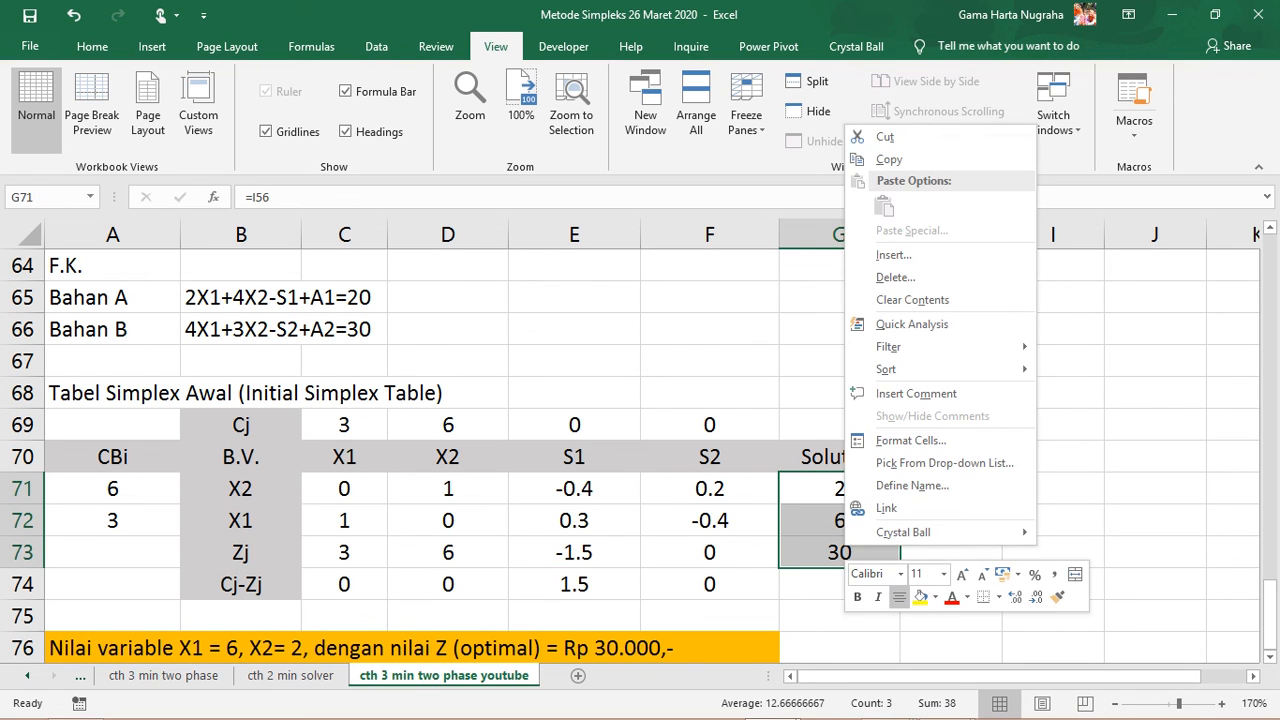
pyautogui.click(935, 597)
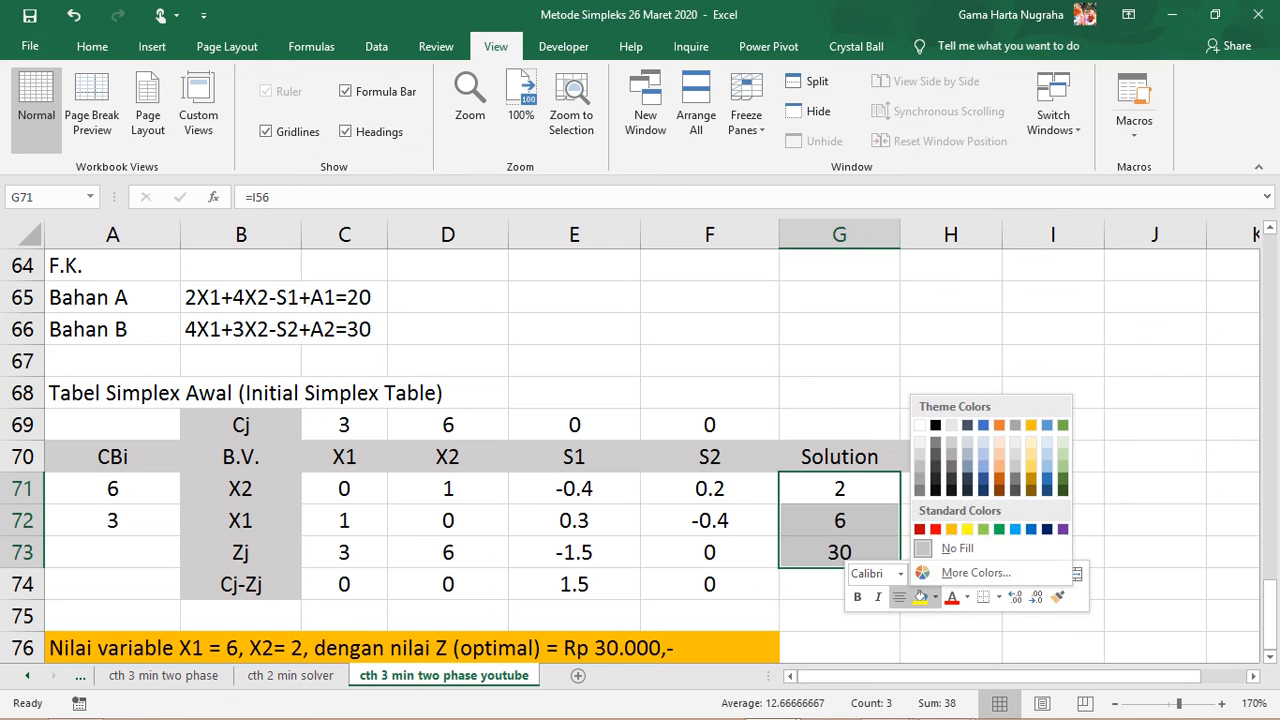
pyautogui.click(983, 529)
pyautogui.click(951, 521)
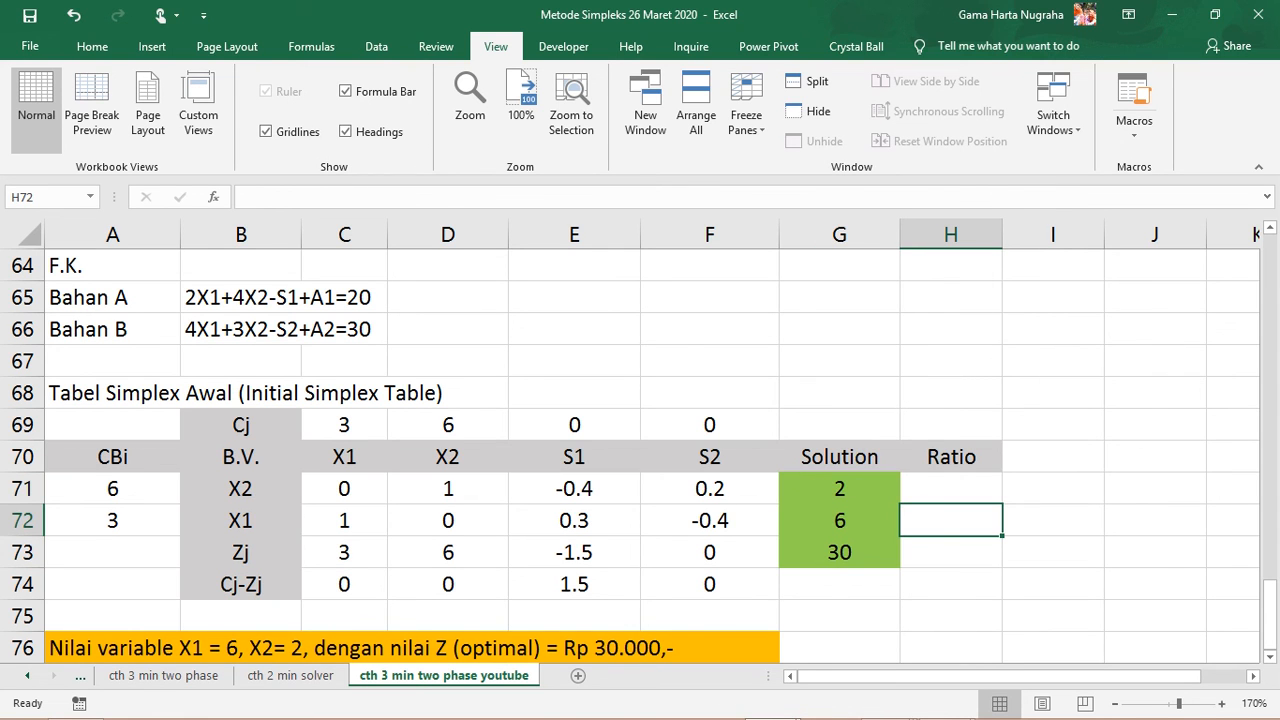
# Compare the highlighted solution values in G71:G73 with the written conclusion in row 76.
pyautogui.click(839, 616)
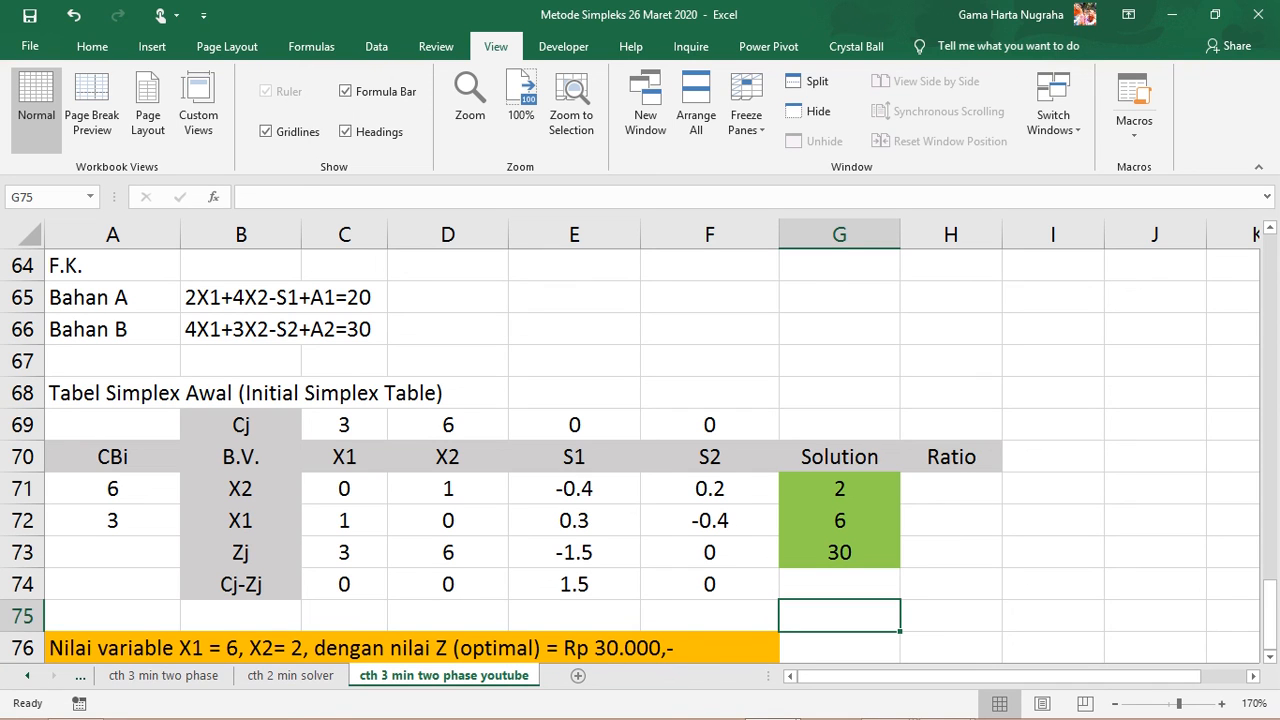
pyautogui.moveTo(112, 648); pyautogui.dragTo(709, 648)
pyautogui.click(839, 648)
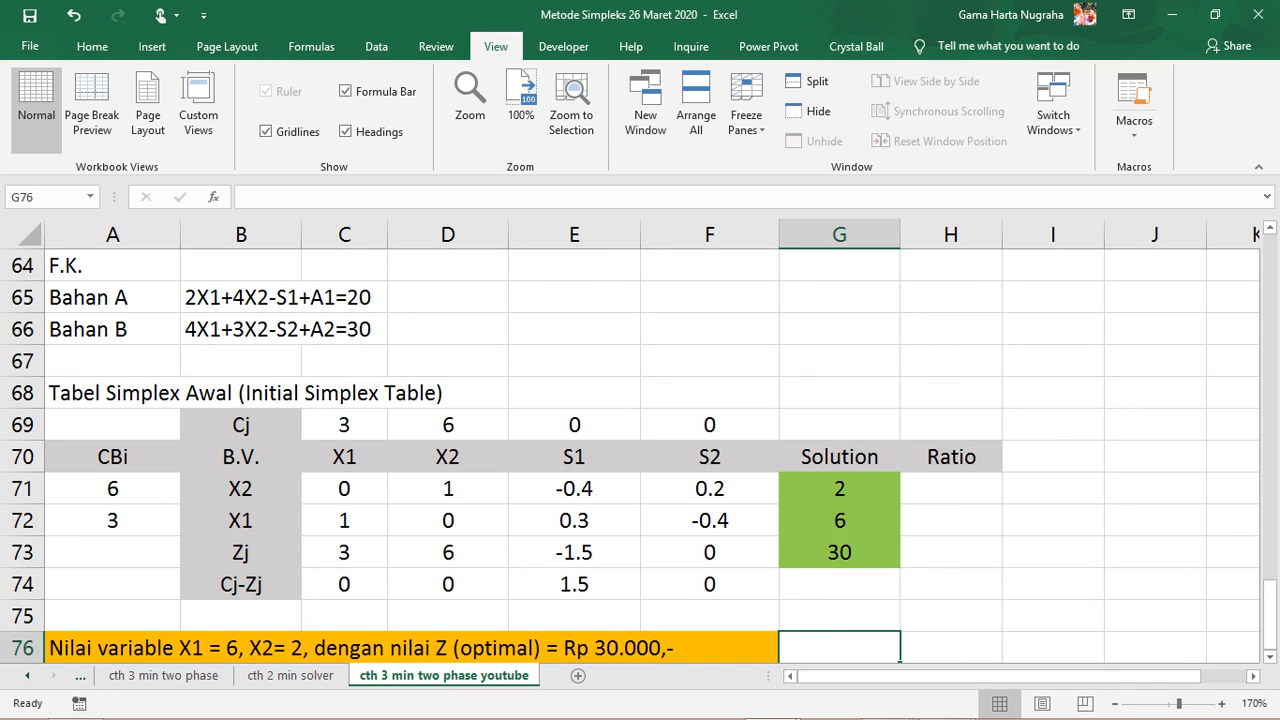
pyautogui.moveTo(839, 489); pyautogui.dragTo(839, 552)
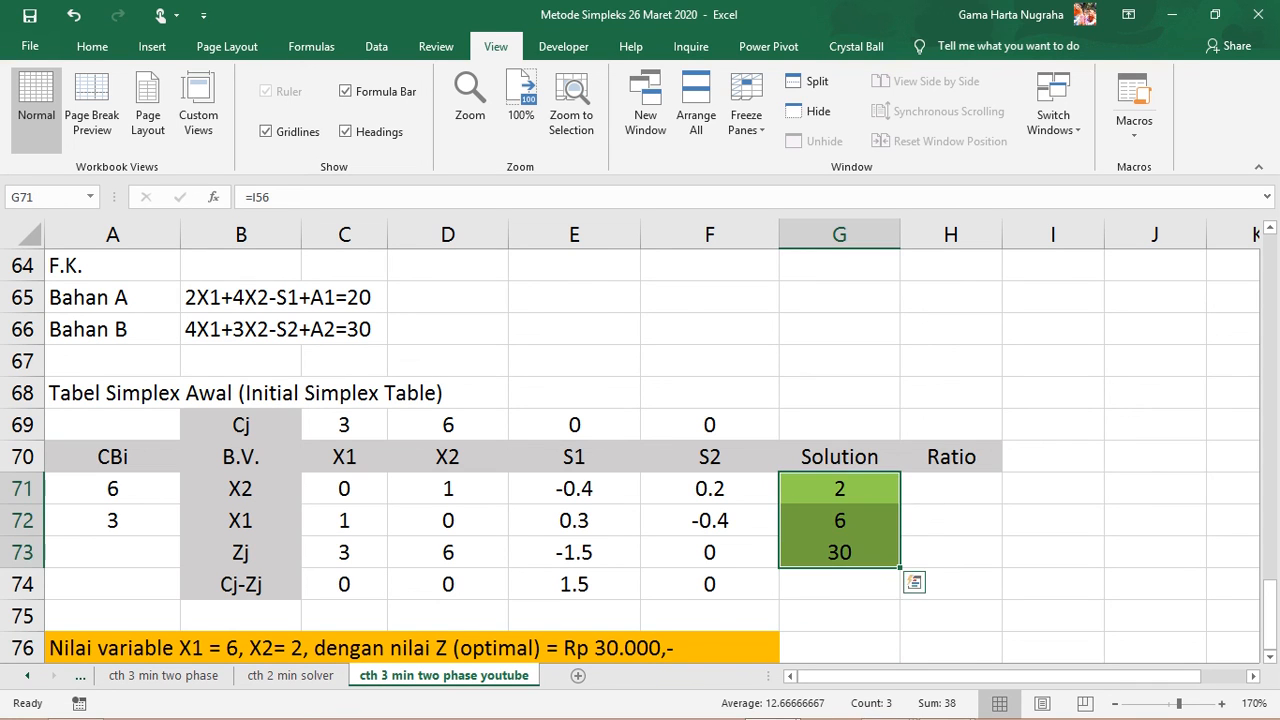
pyautogui.click(709, 648)
pyautogui.moveTo(709, 648); pyautogui.dragTo(112, 648)
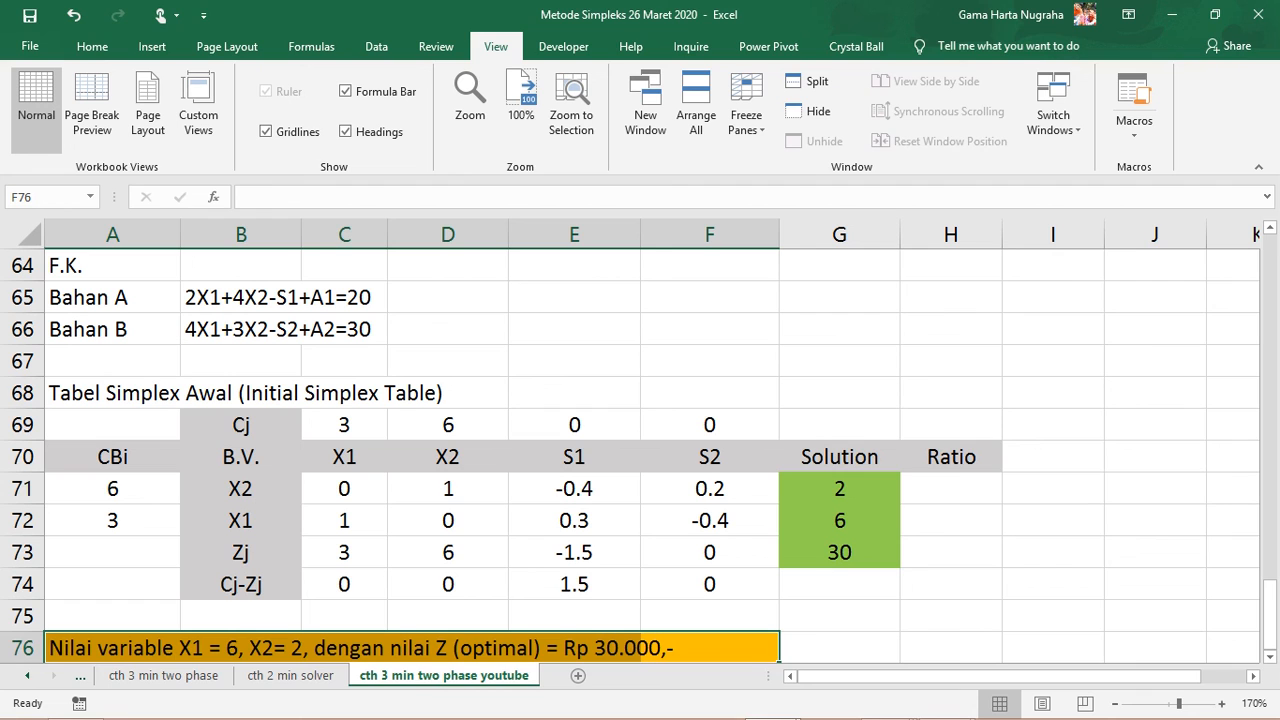
pyautogui.click(839, 584)
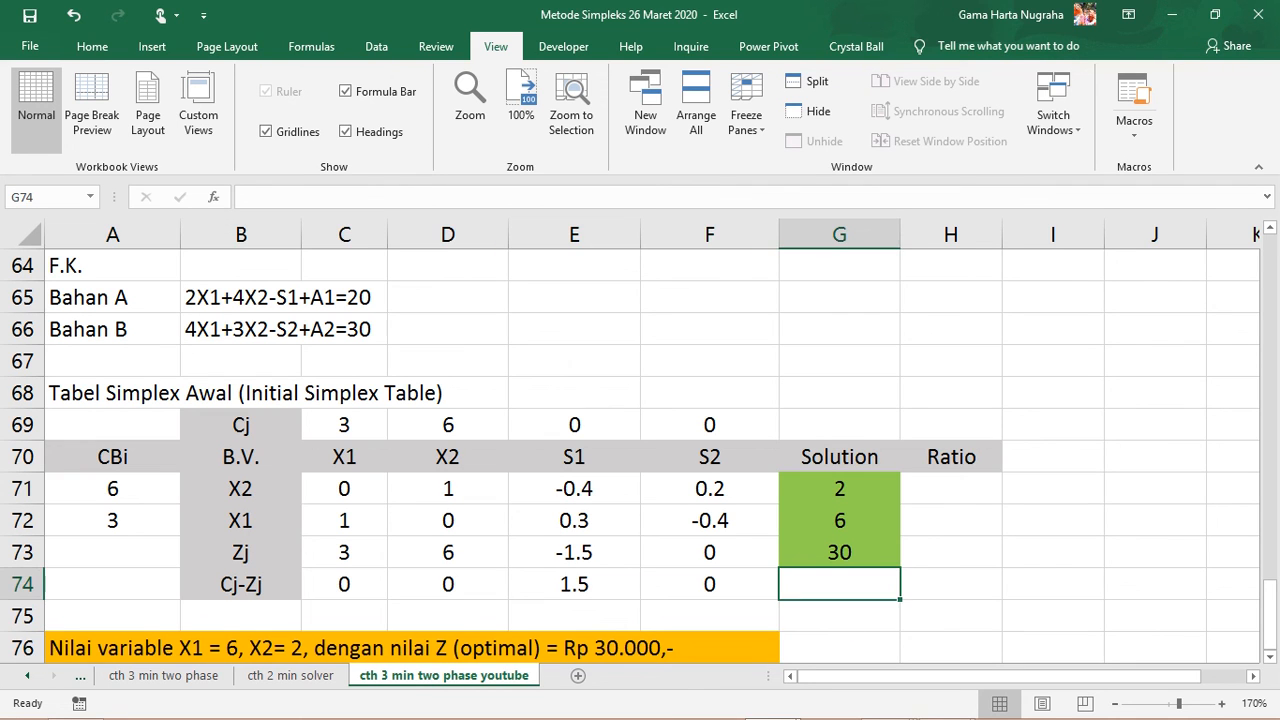
pyautogui.click(574, 361)
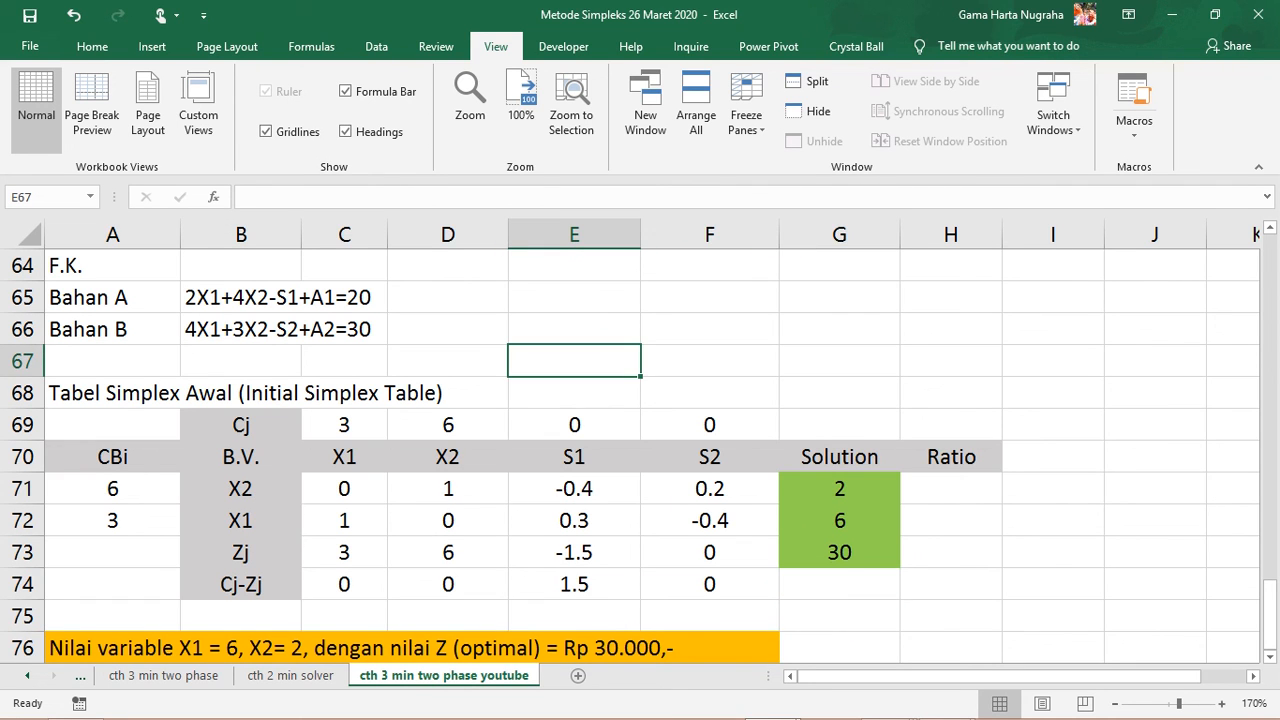
pyautogui.click(839, 616)
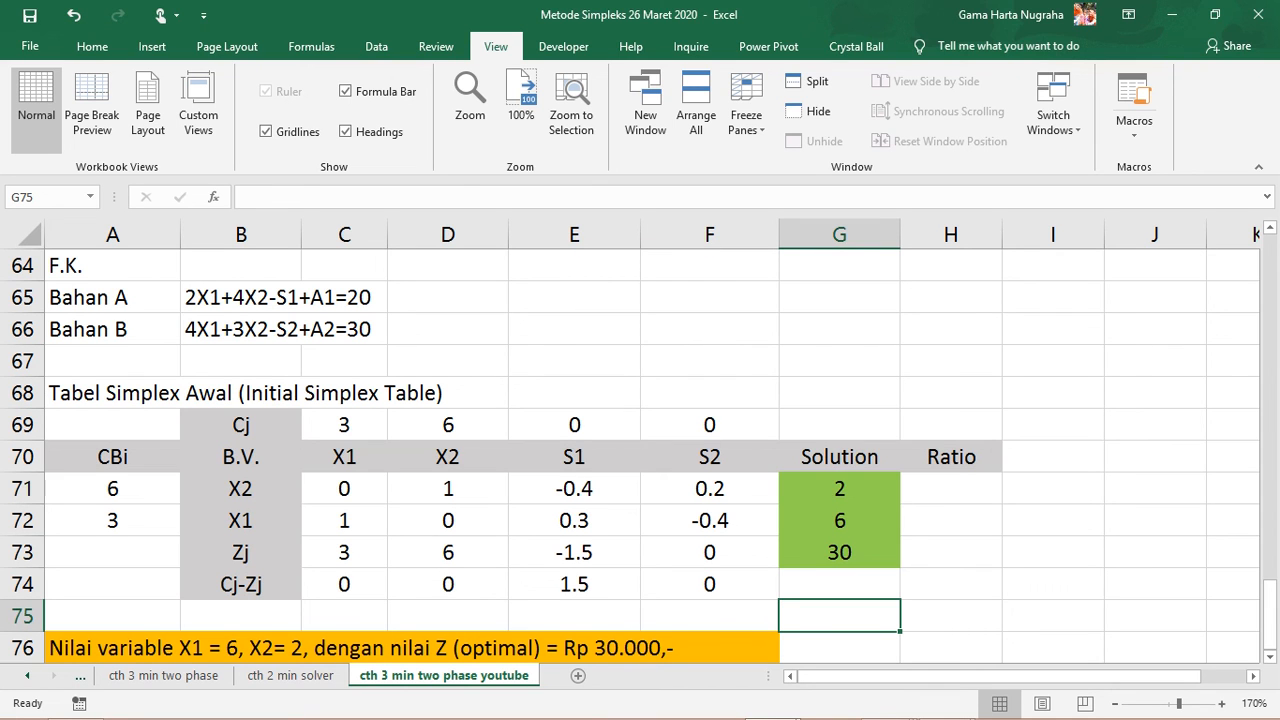
# Review the whole worksheet from the linear programming model through the iteration tables to the Phase 2 table and its conclusion.
pyautogui.click(839, 393)
pyautogui.scroll(18, 839, 393)
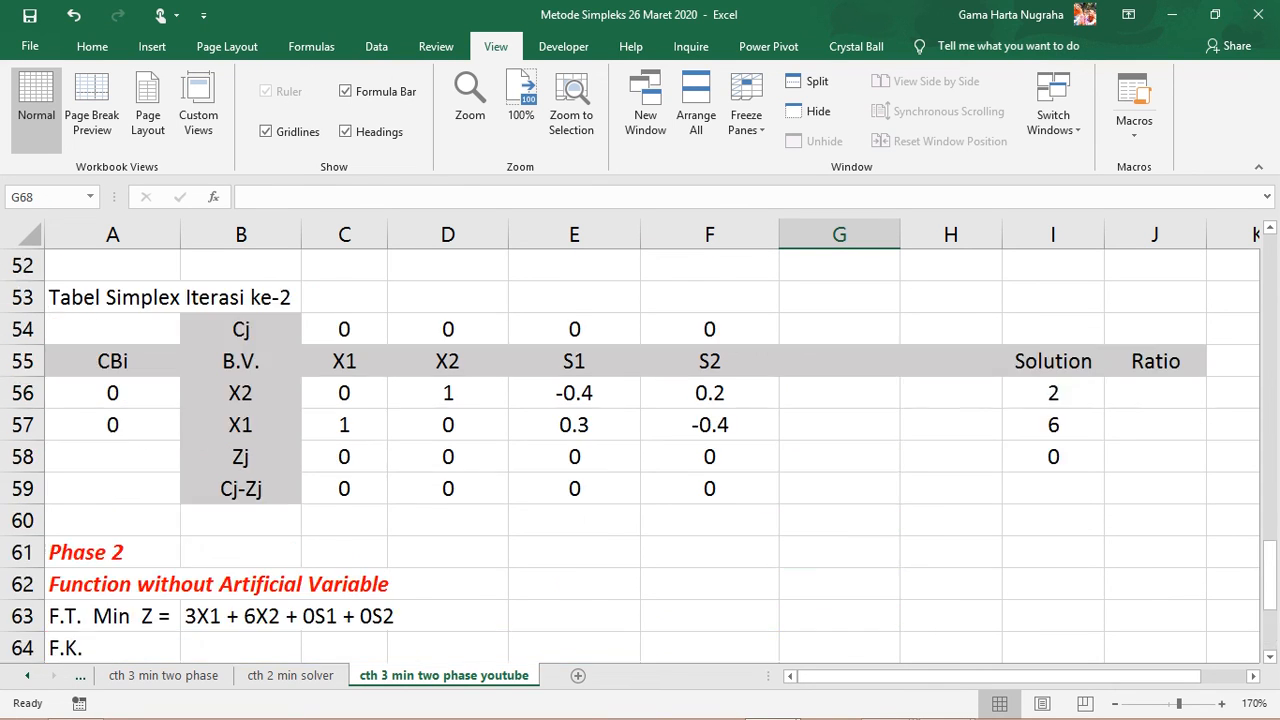
pyautogui.scroll(3, 640, 455)
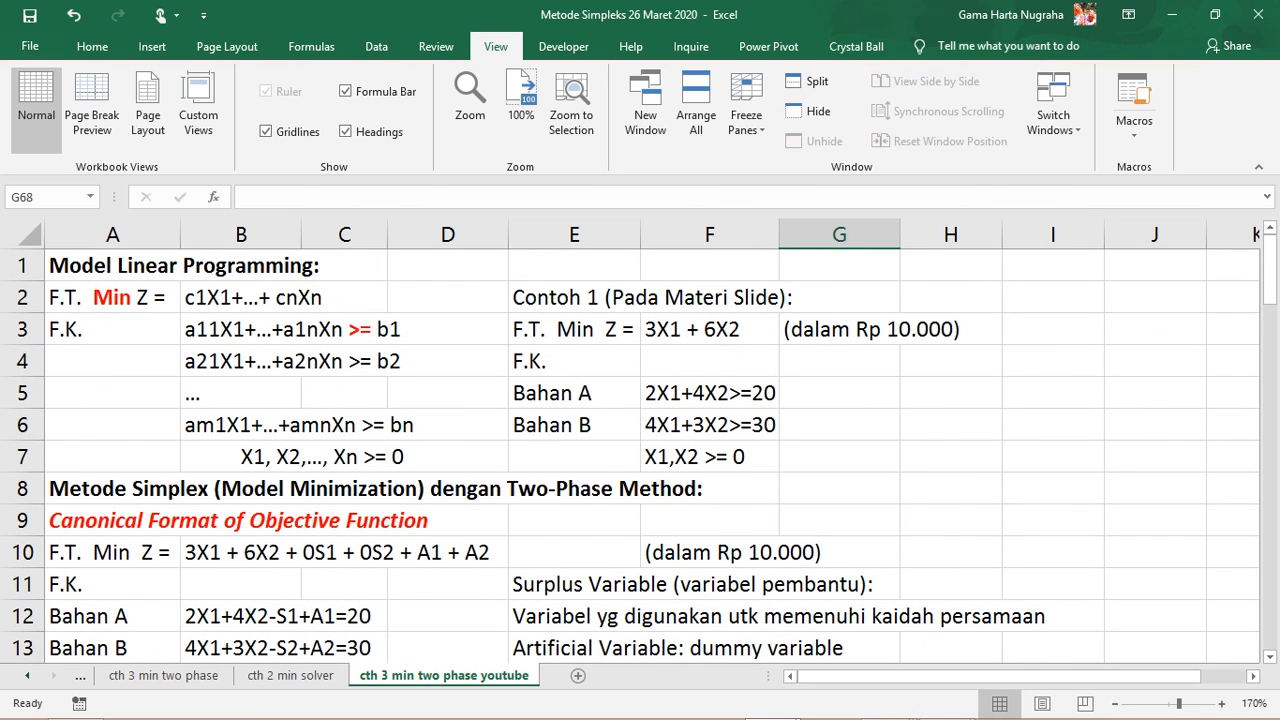
pyautogui.scroll(-14, 640, 455)
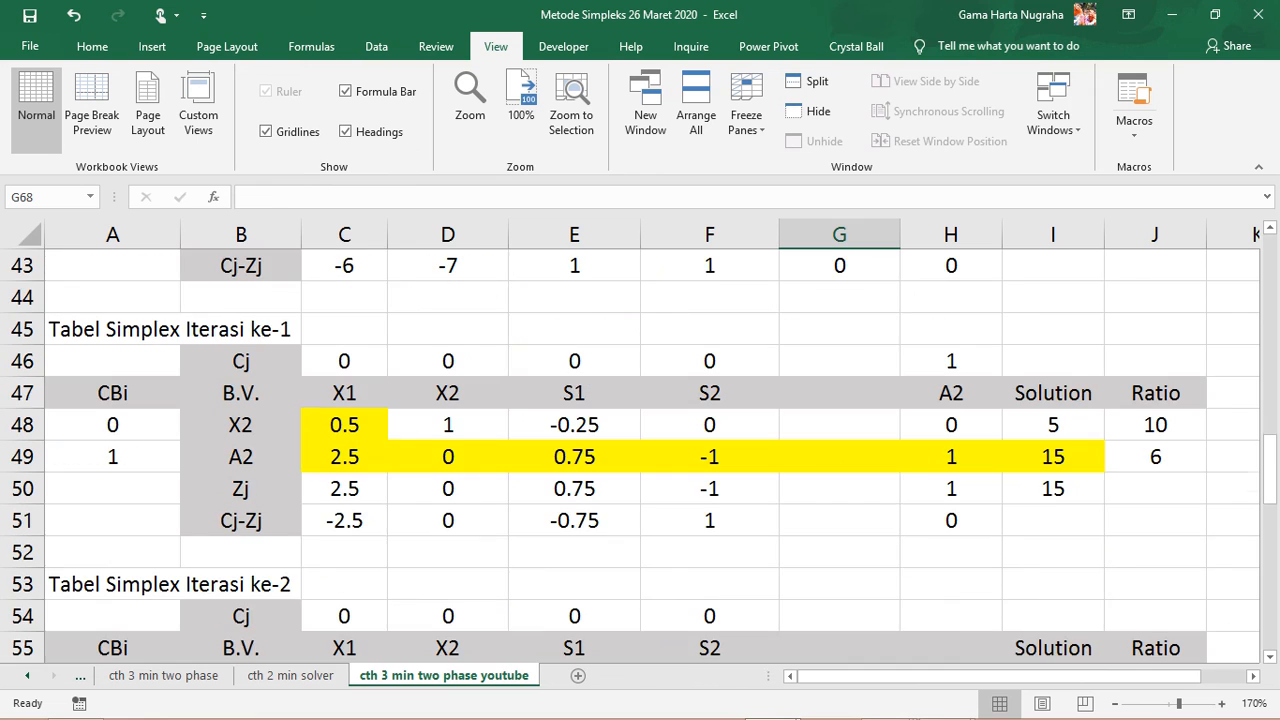
pyautogui.scroll(-4, 640, 455)
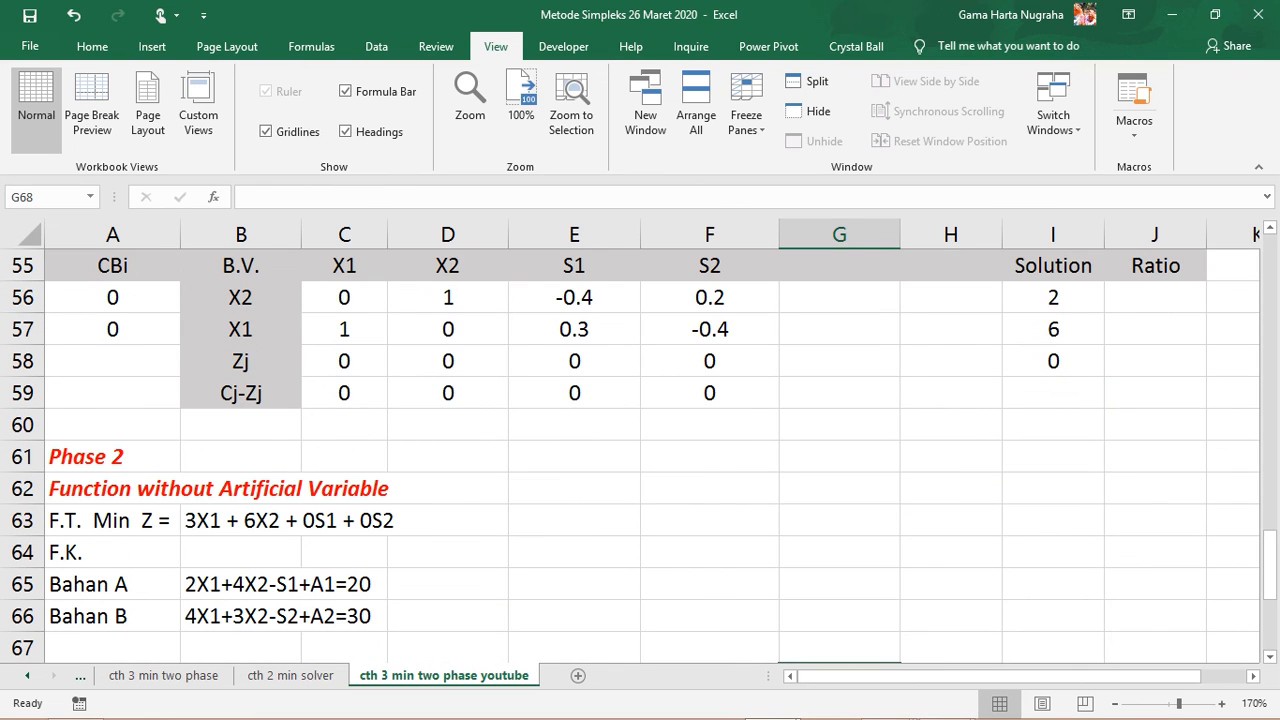
pyautogui.scroll(-3, 640, 455)
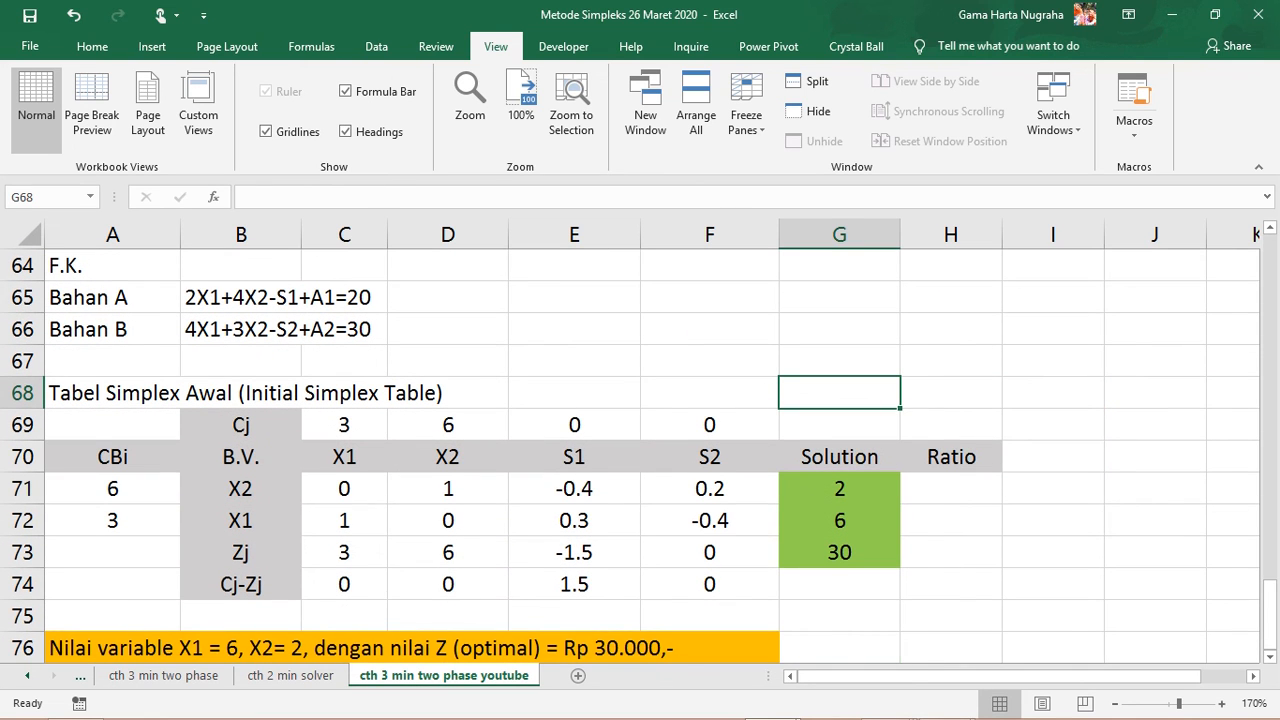
pyautogui.scroll(-1, 640, 455)
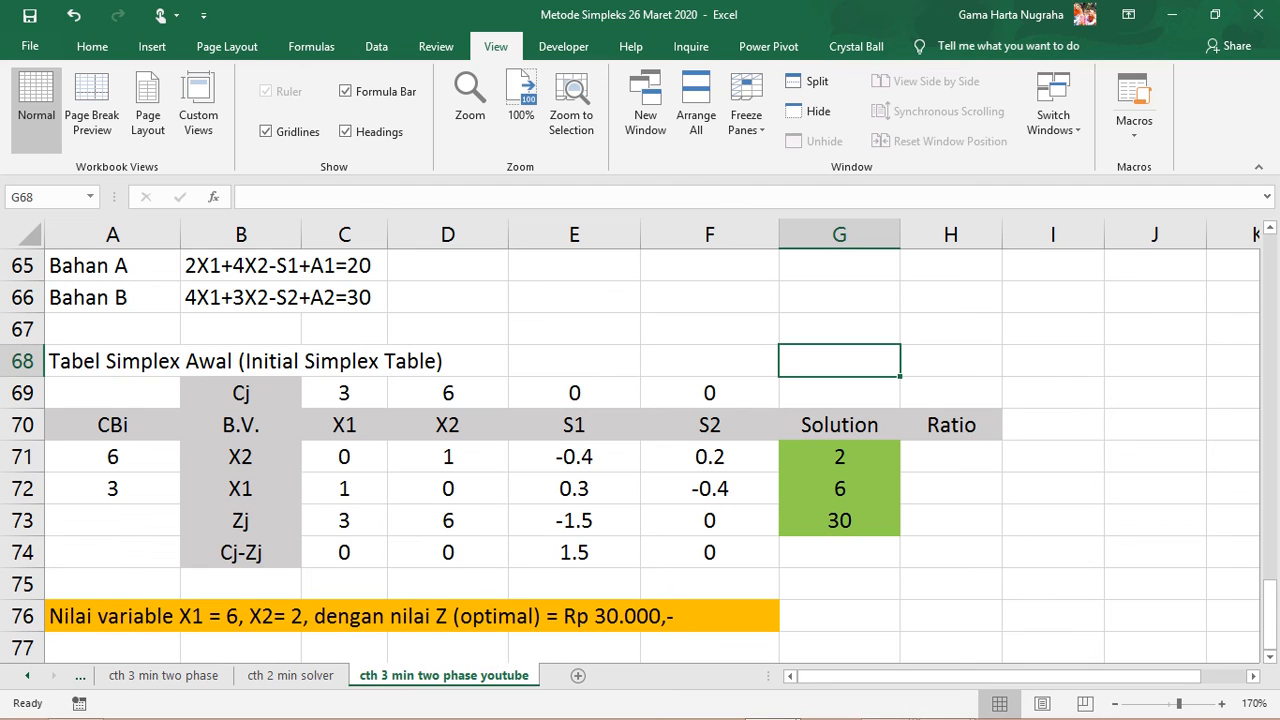